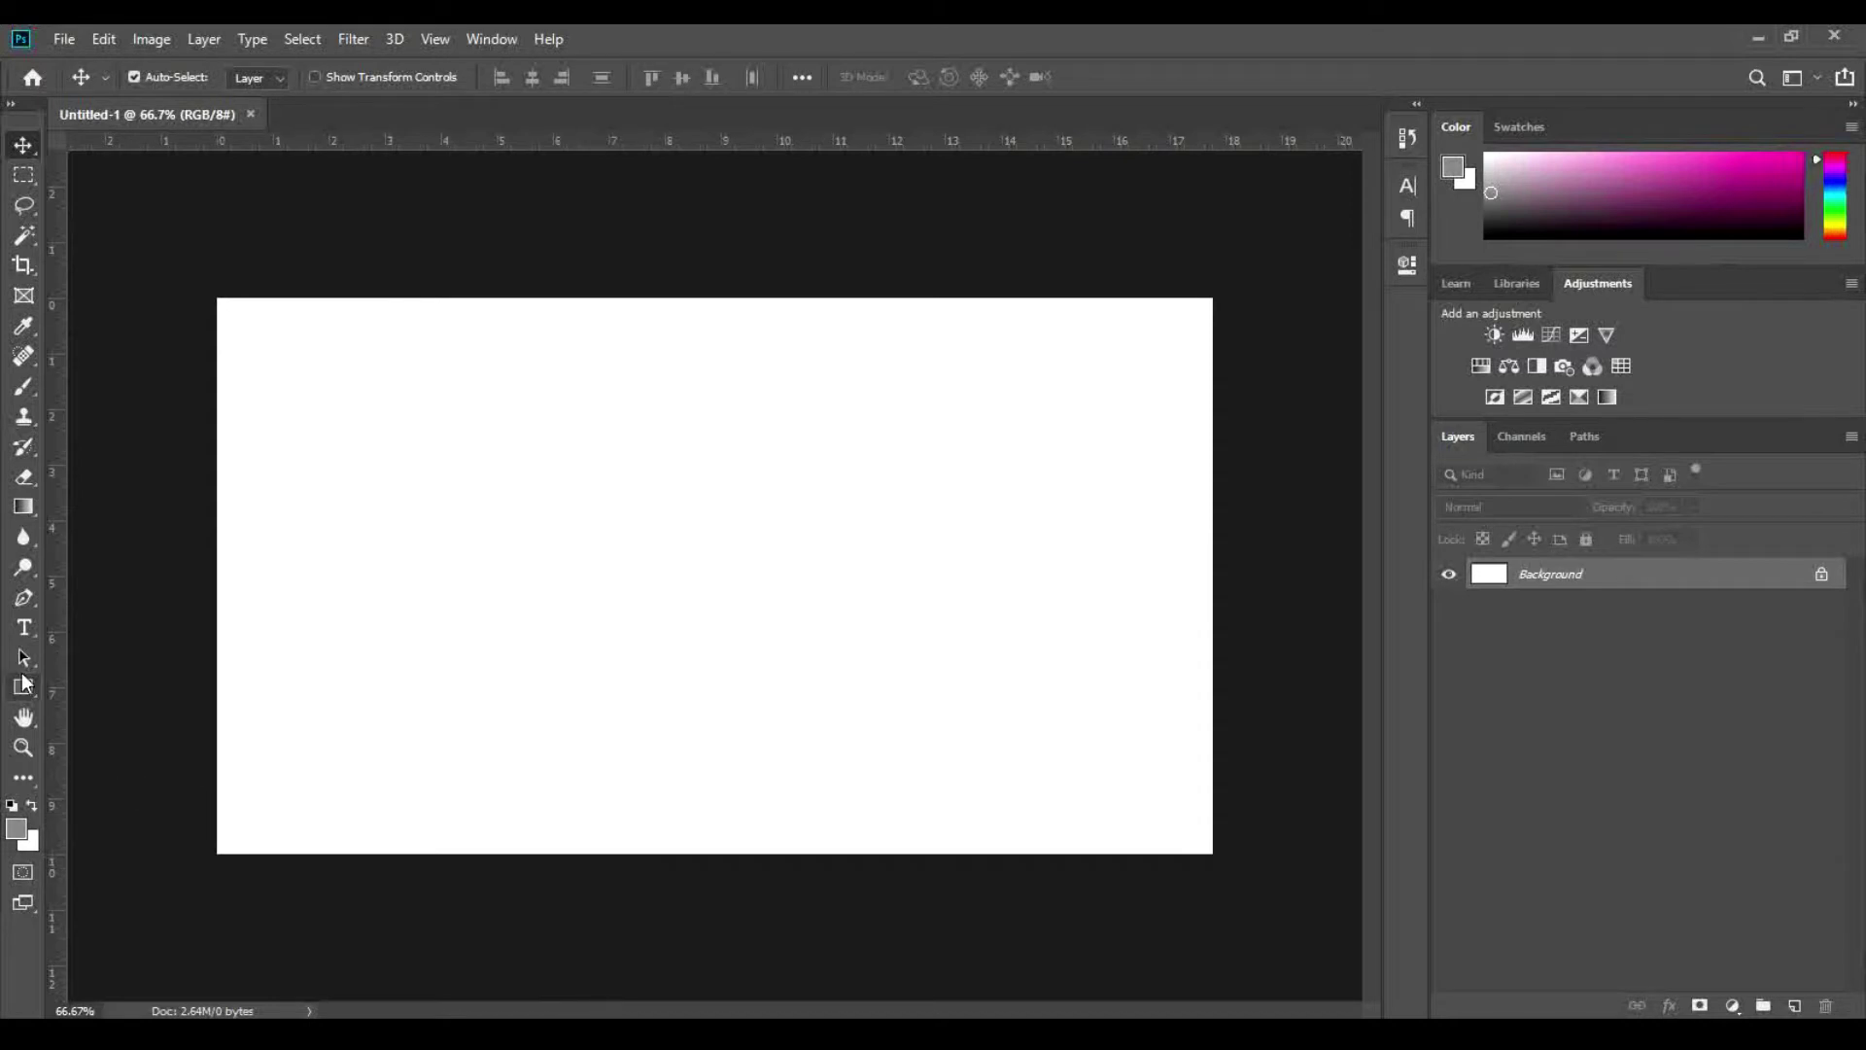
Step: Draw a grey rectangle about 643 × 751 px covering the left half of the canvas
left_click(24, 686)
left_click_drag(212, 291, 710, 870)
left_click(1339, 257)
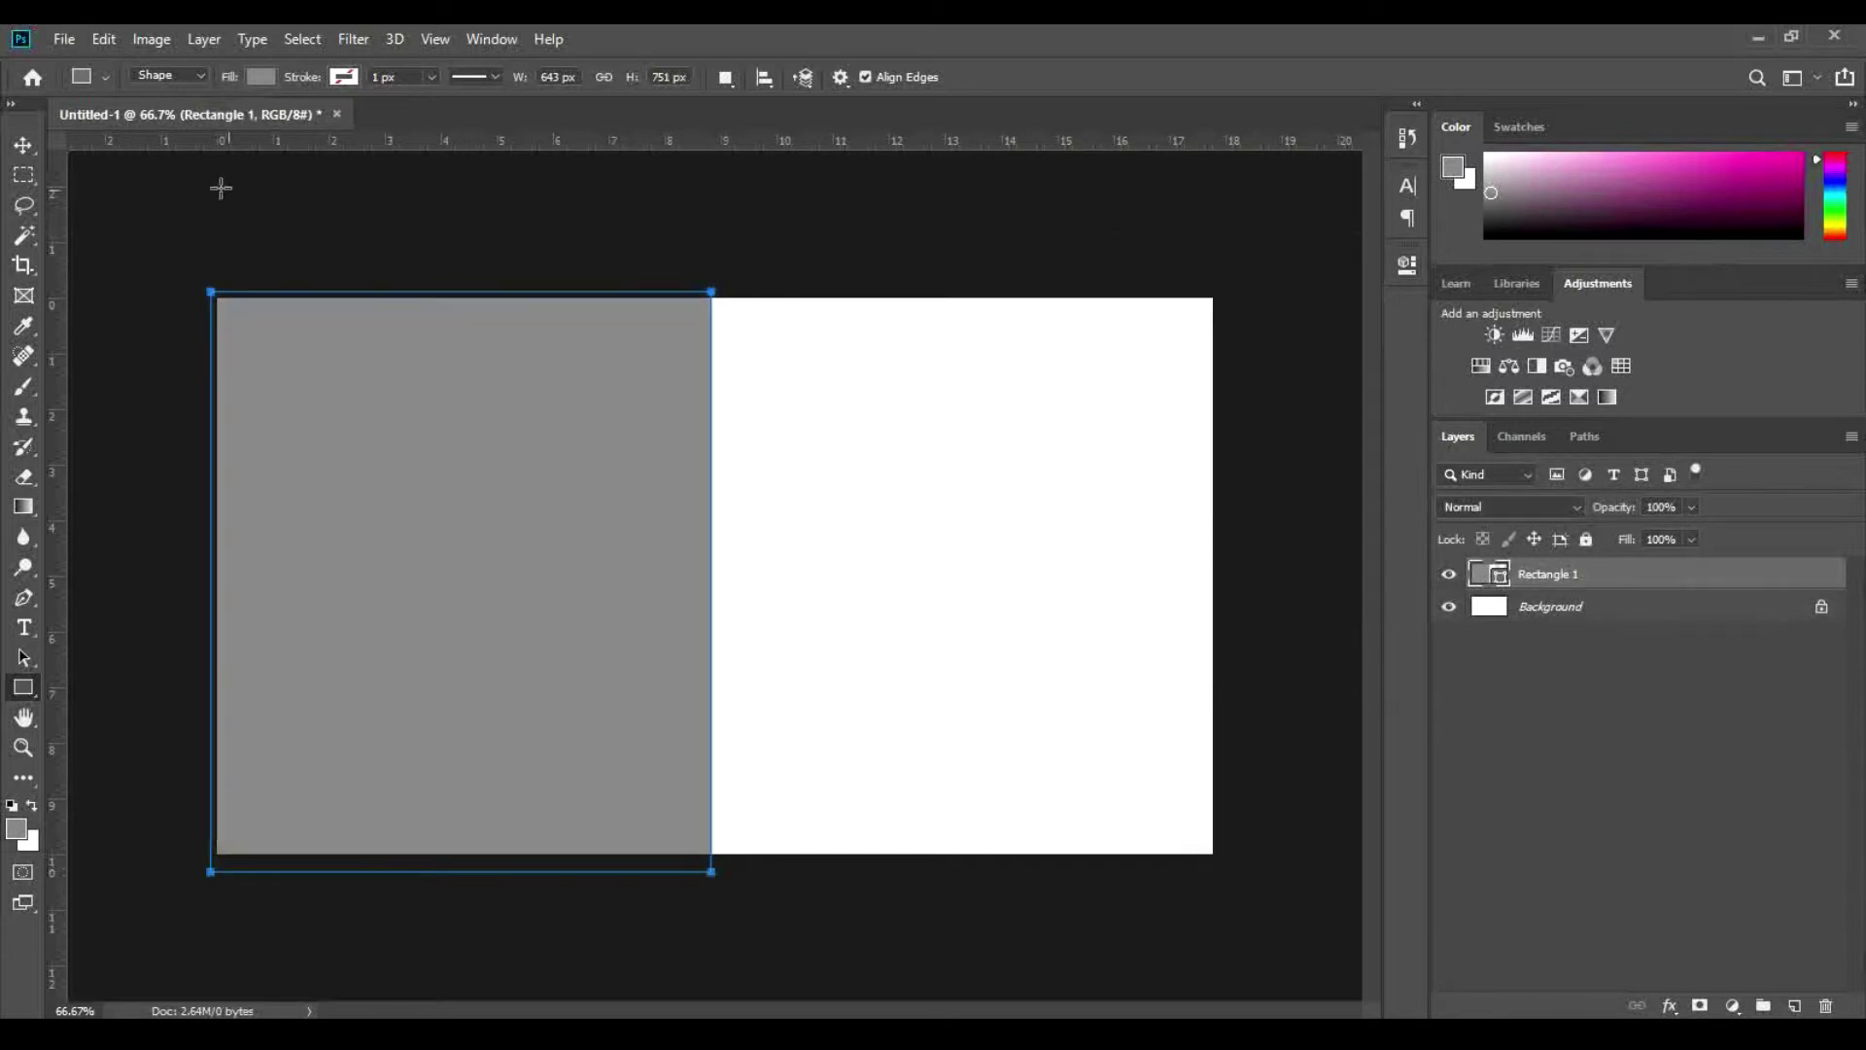
key("v")
Step: Place the photo of the woman in the brown hat from the Winter Fashion folder over the rectangle, scaled to about 19%
left_click(761, 1034)
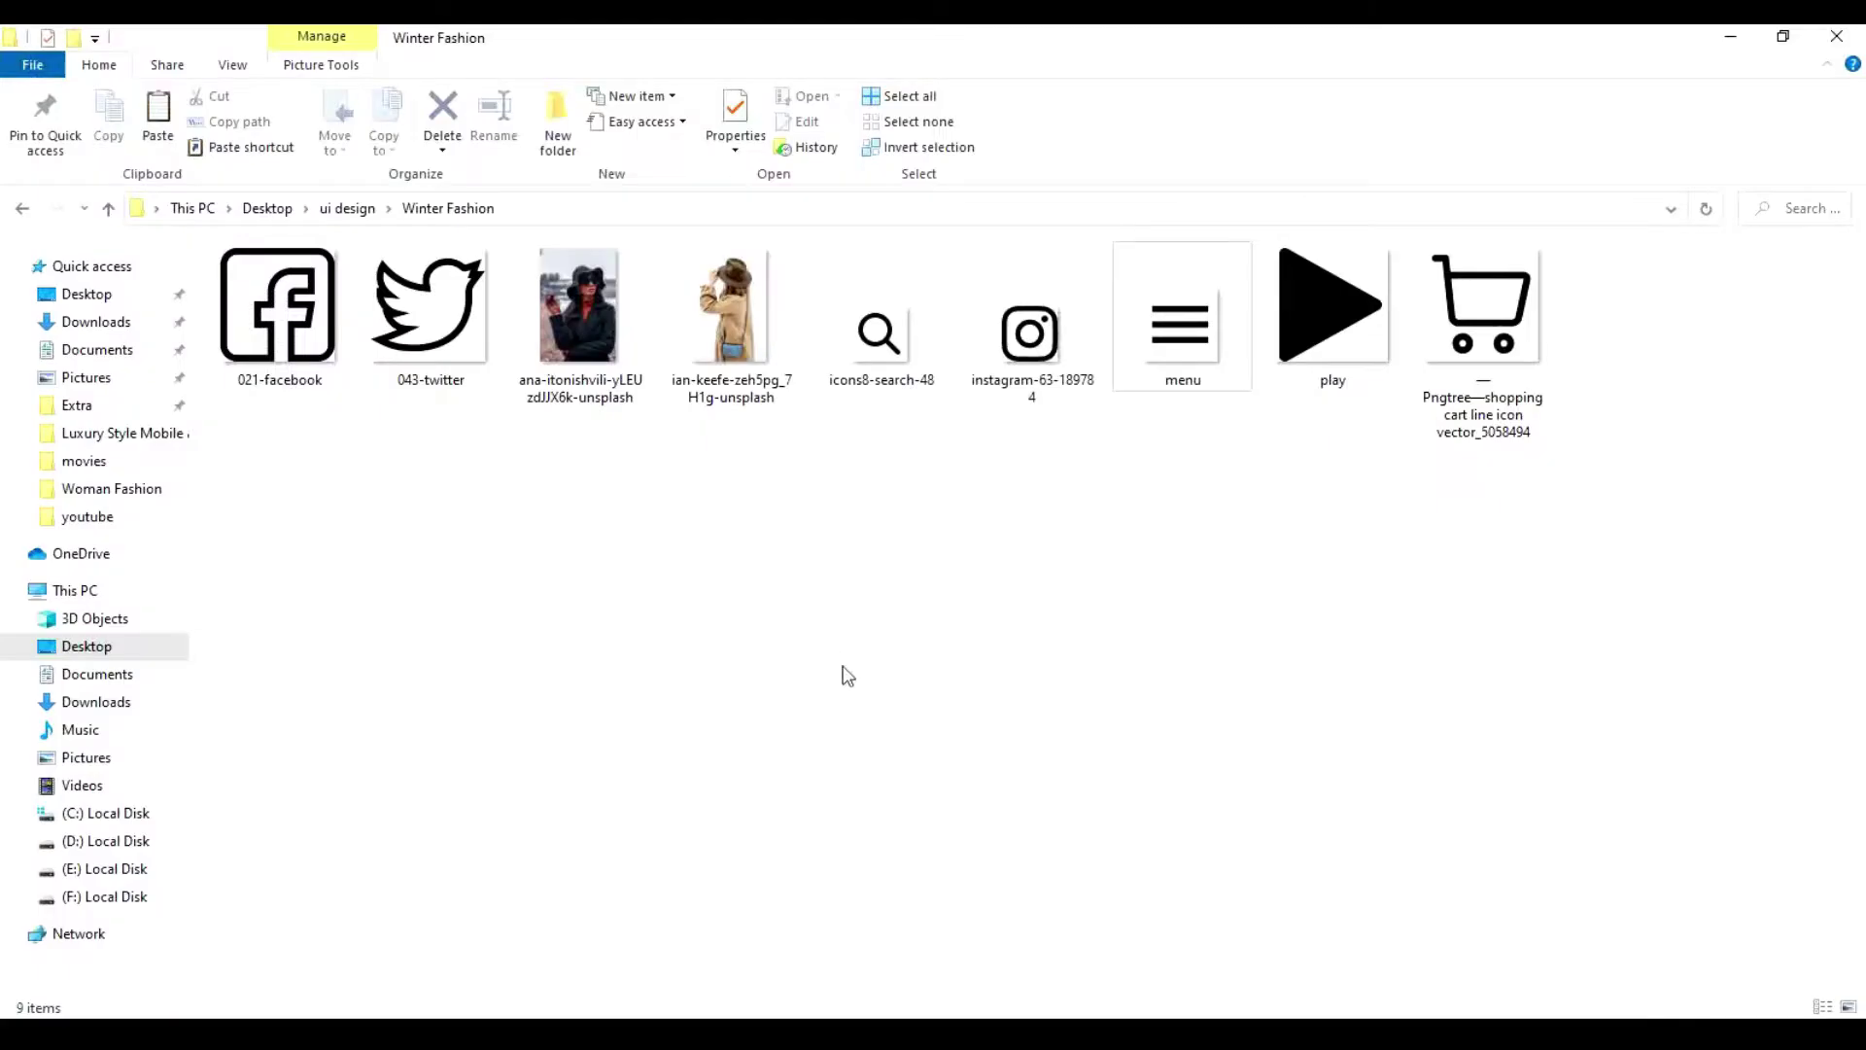
left_click_drag(731, 311, 713, 698)
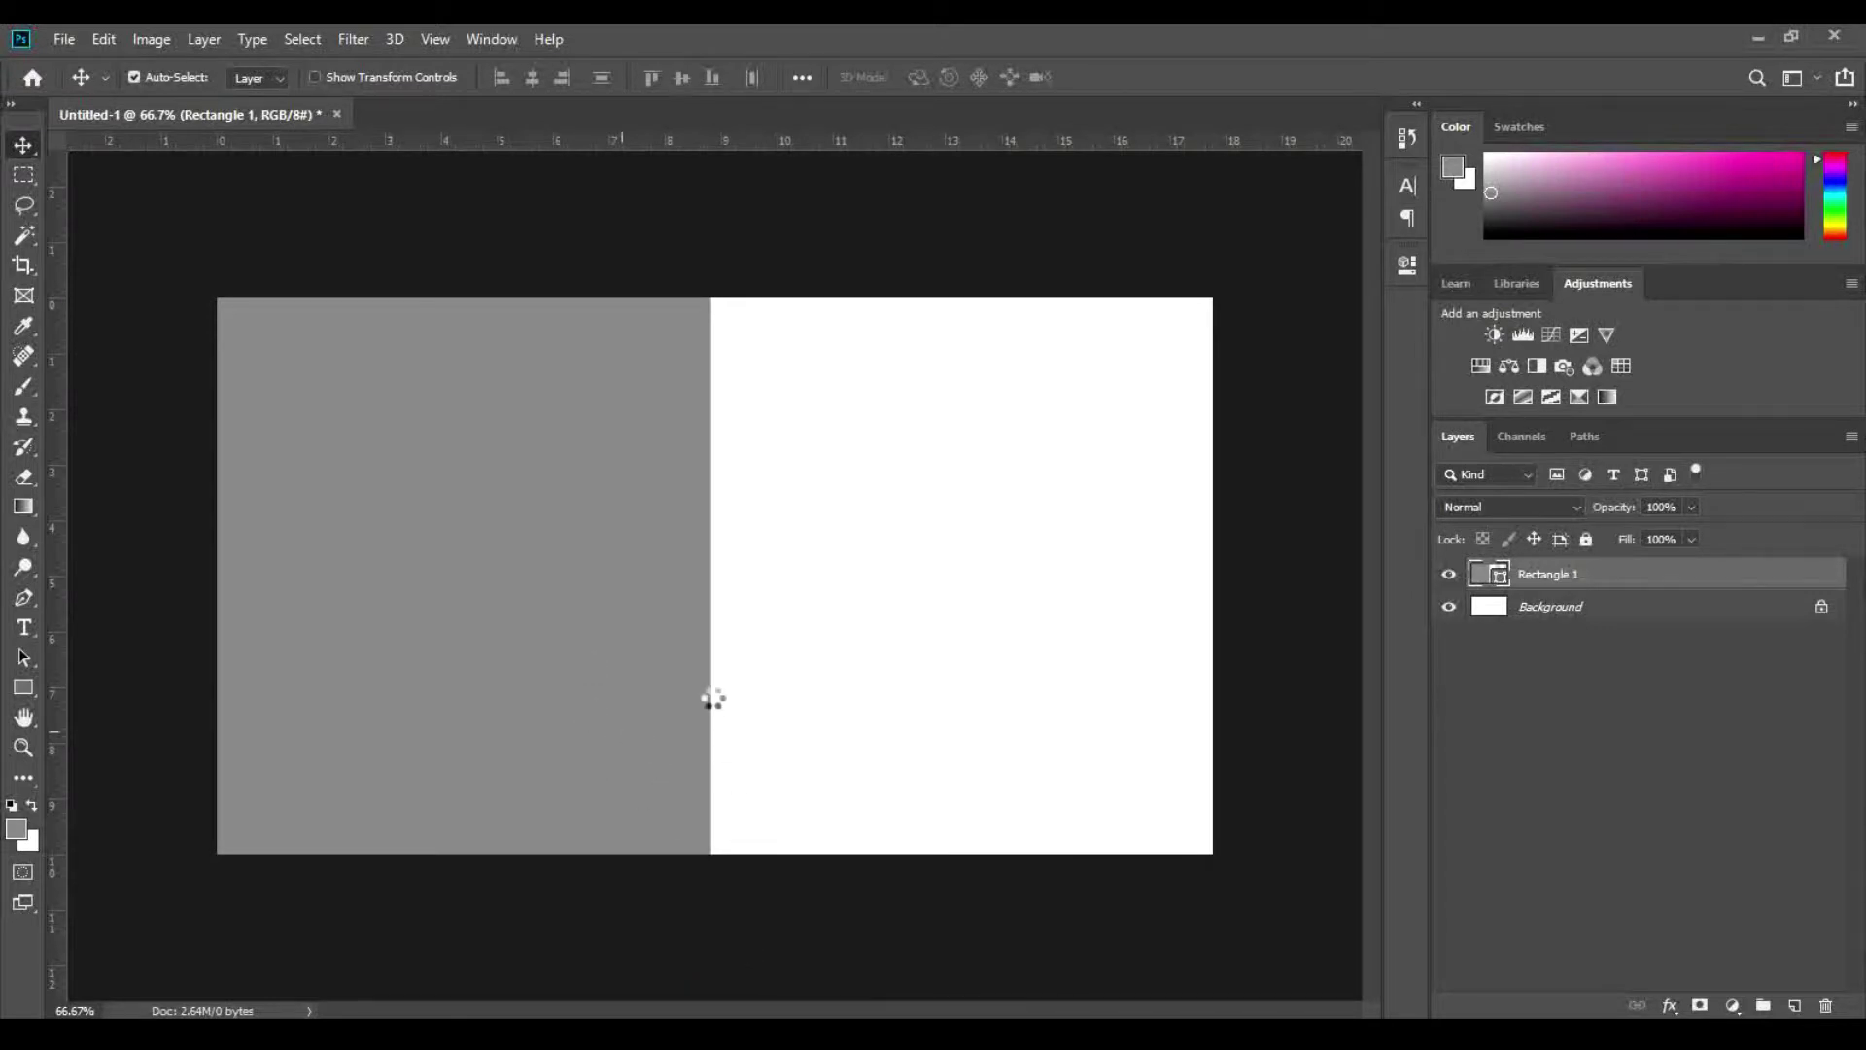
left_click_drag(899, 856, 1005, 909)
left_click_drag(815, 721, 616, 733)
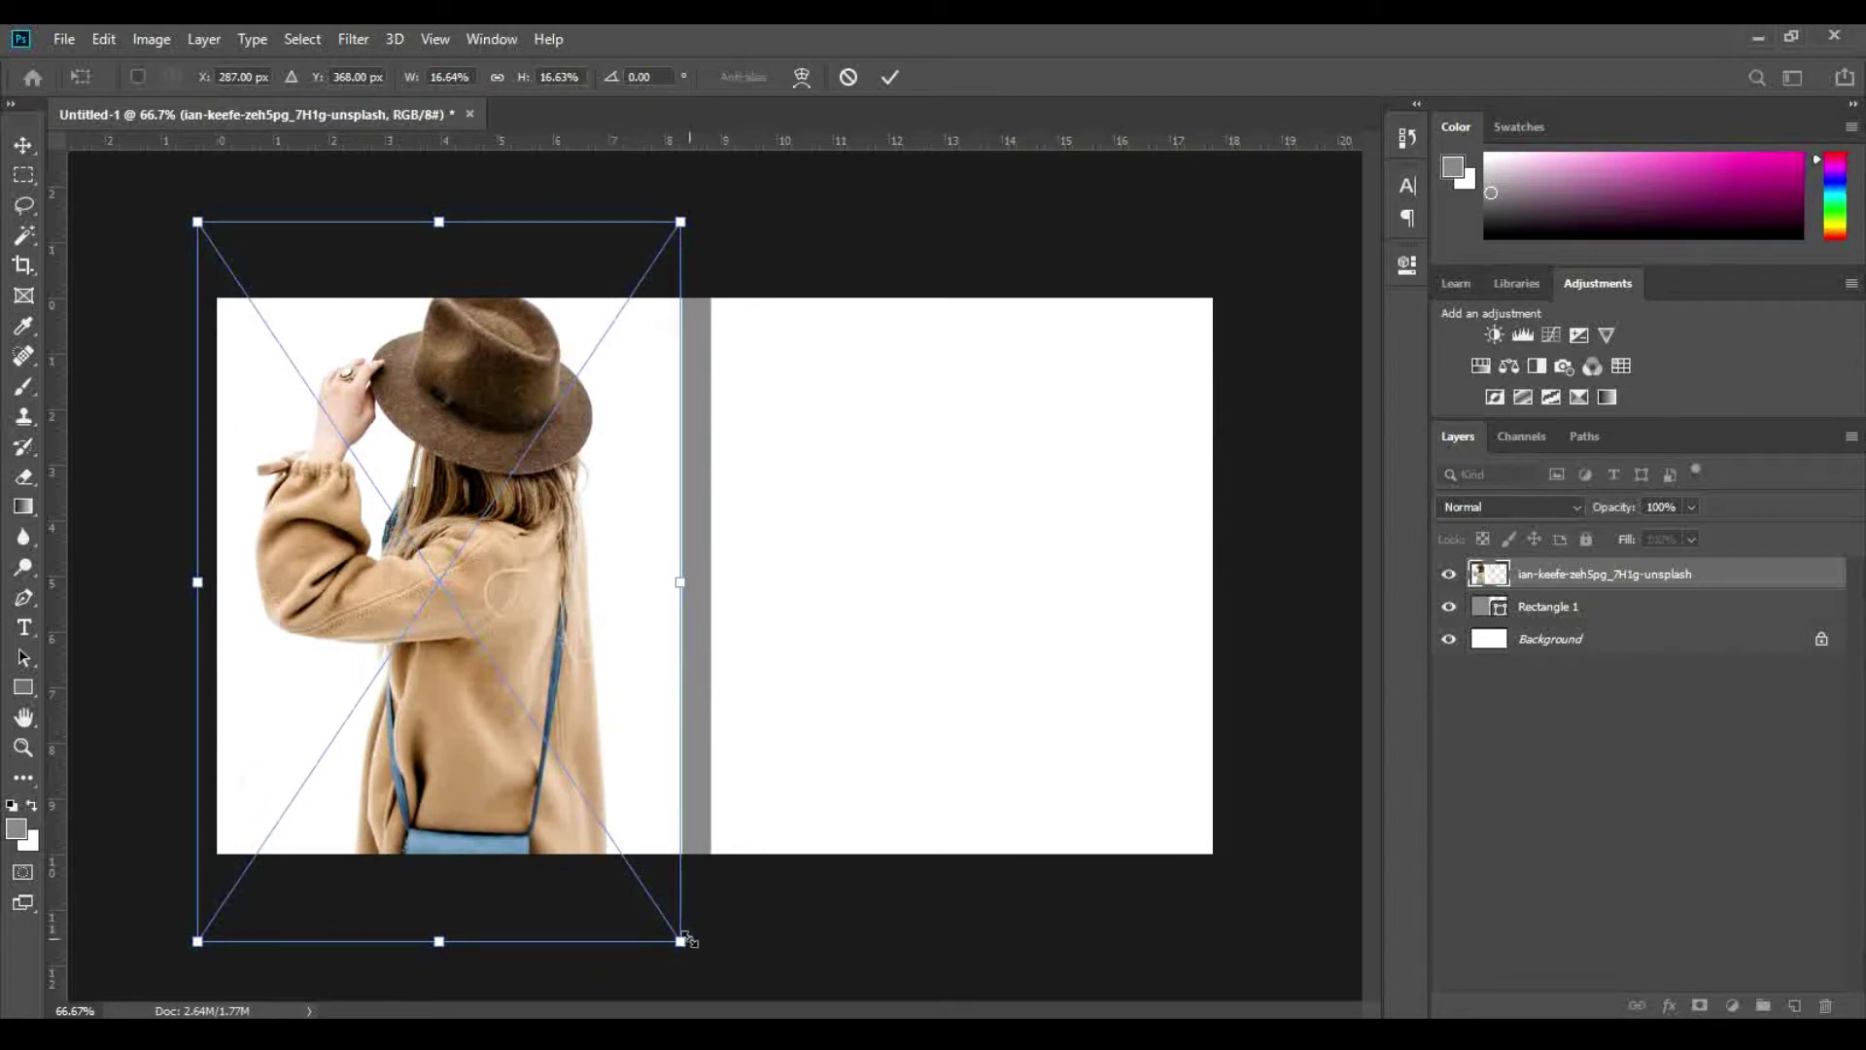
left_click_drag(683, 942, 765, 964)
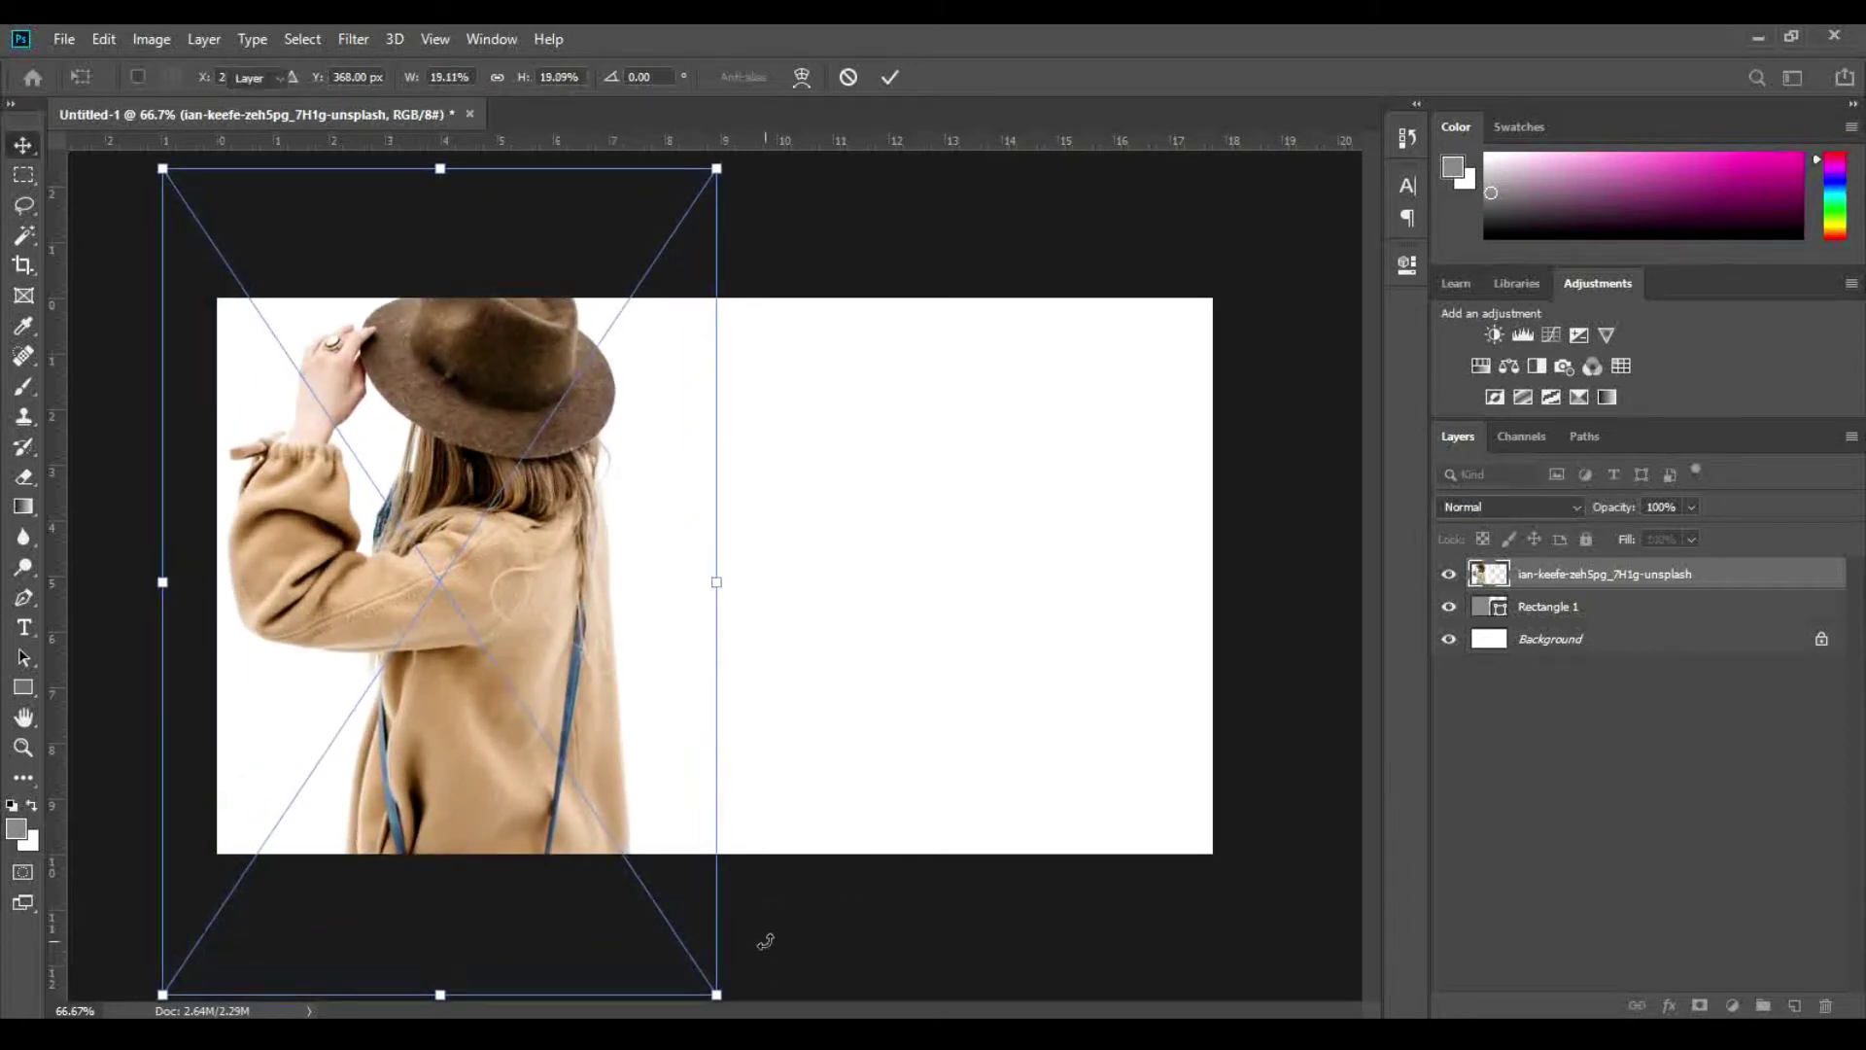
key("Return")
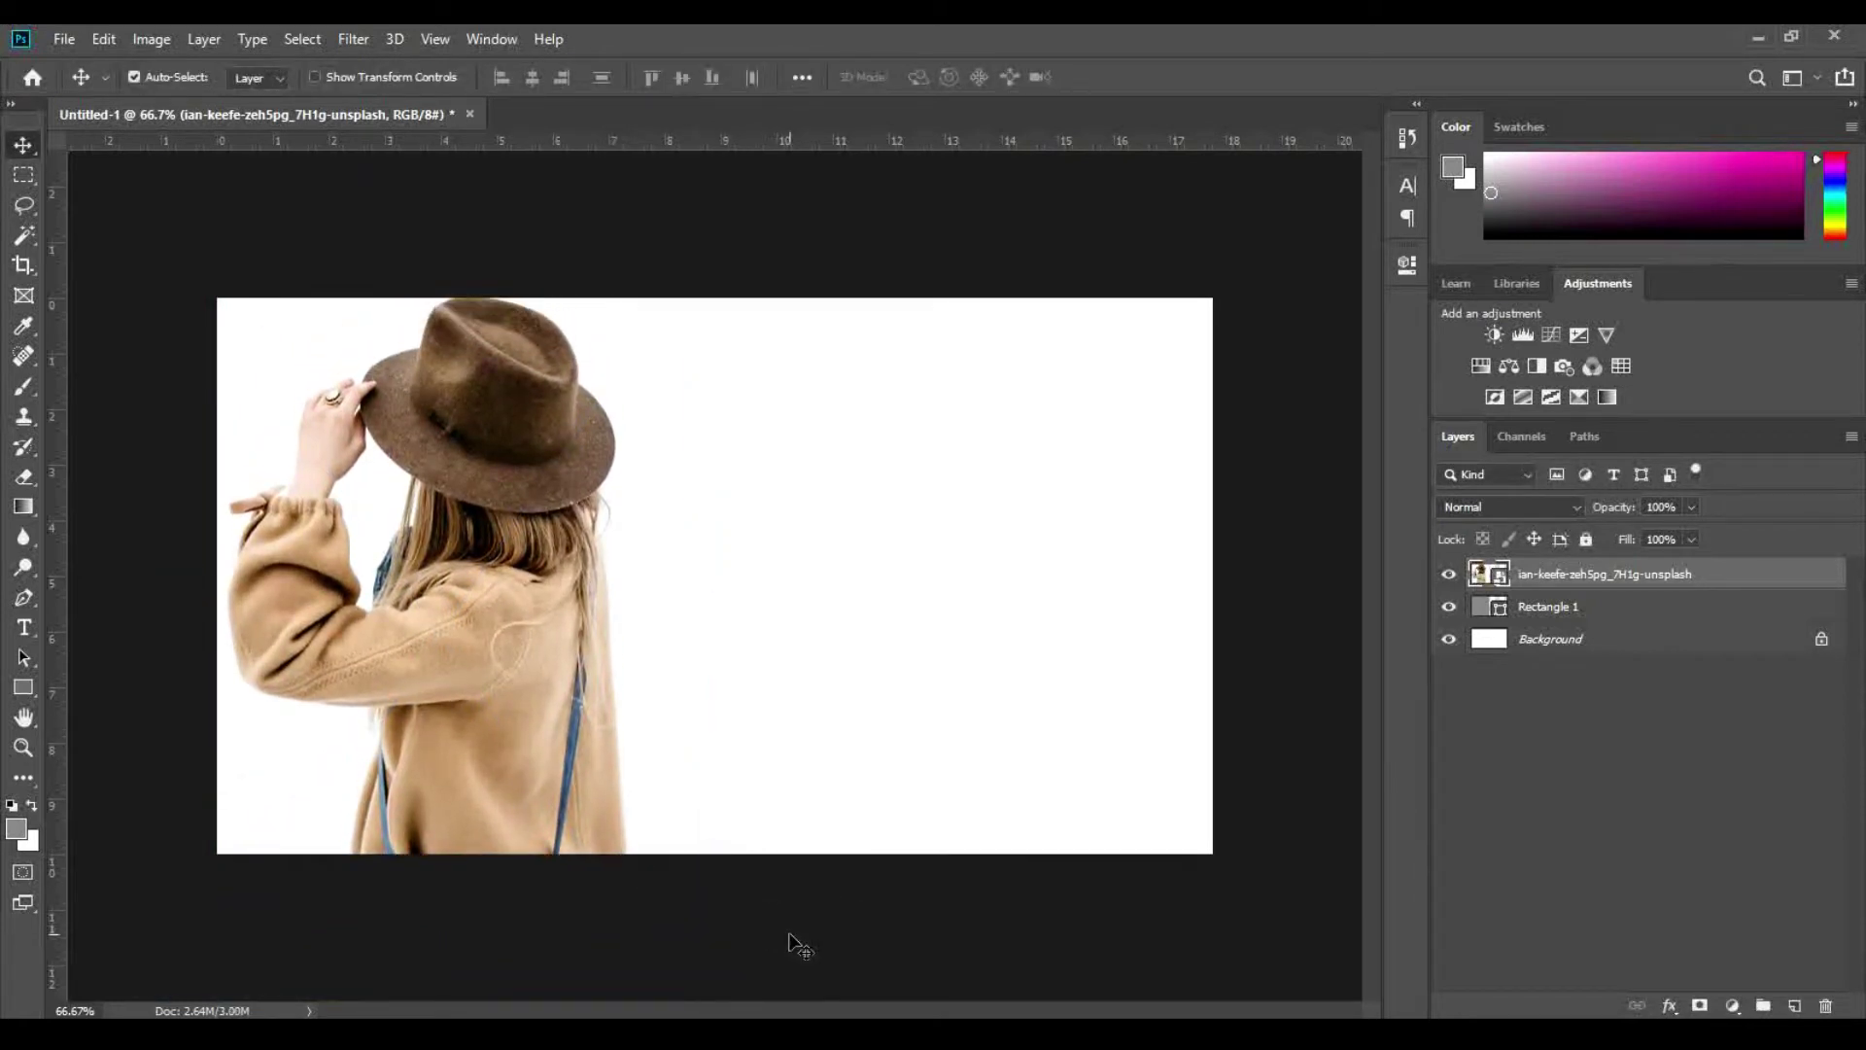
Step: Clip the brown-hat photo to Rectangle 1 and place a duplicate of the rectangle above the photo
right_click(1729, 590)
left_click(1675, 537)
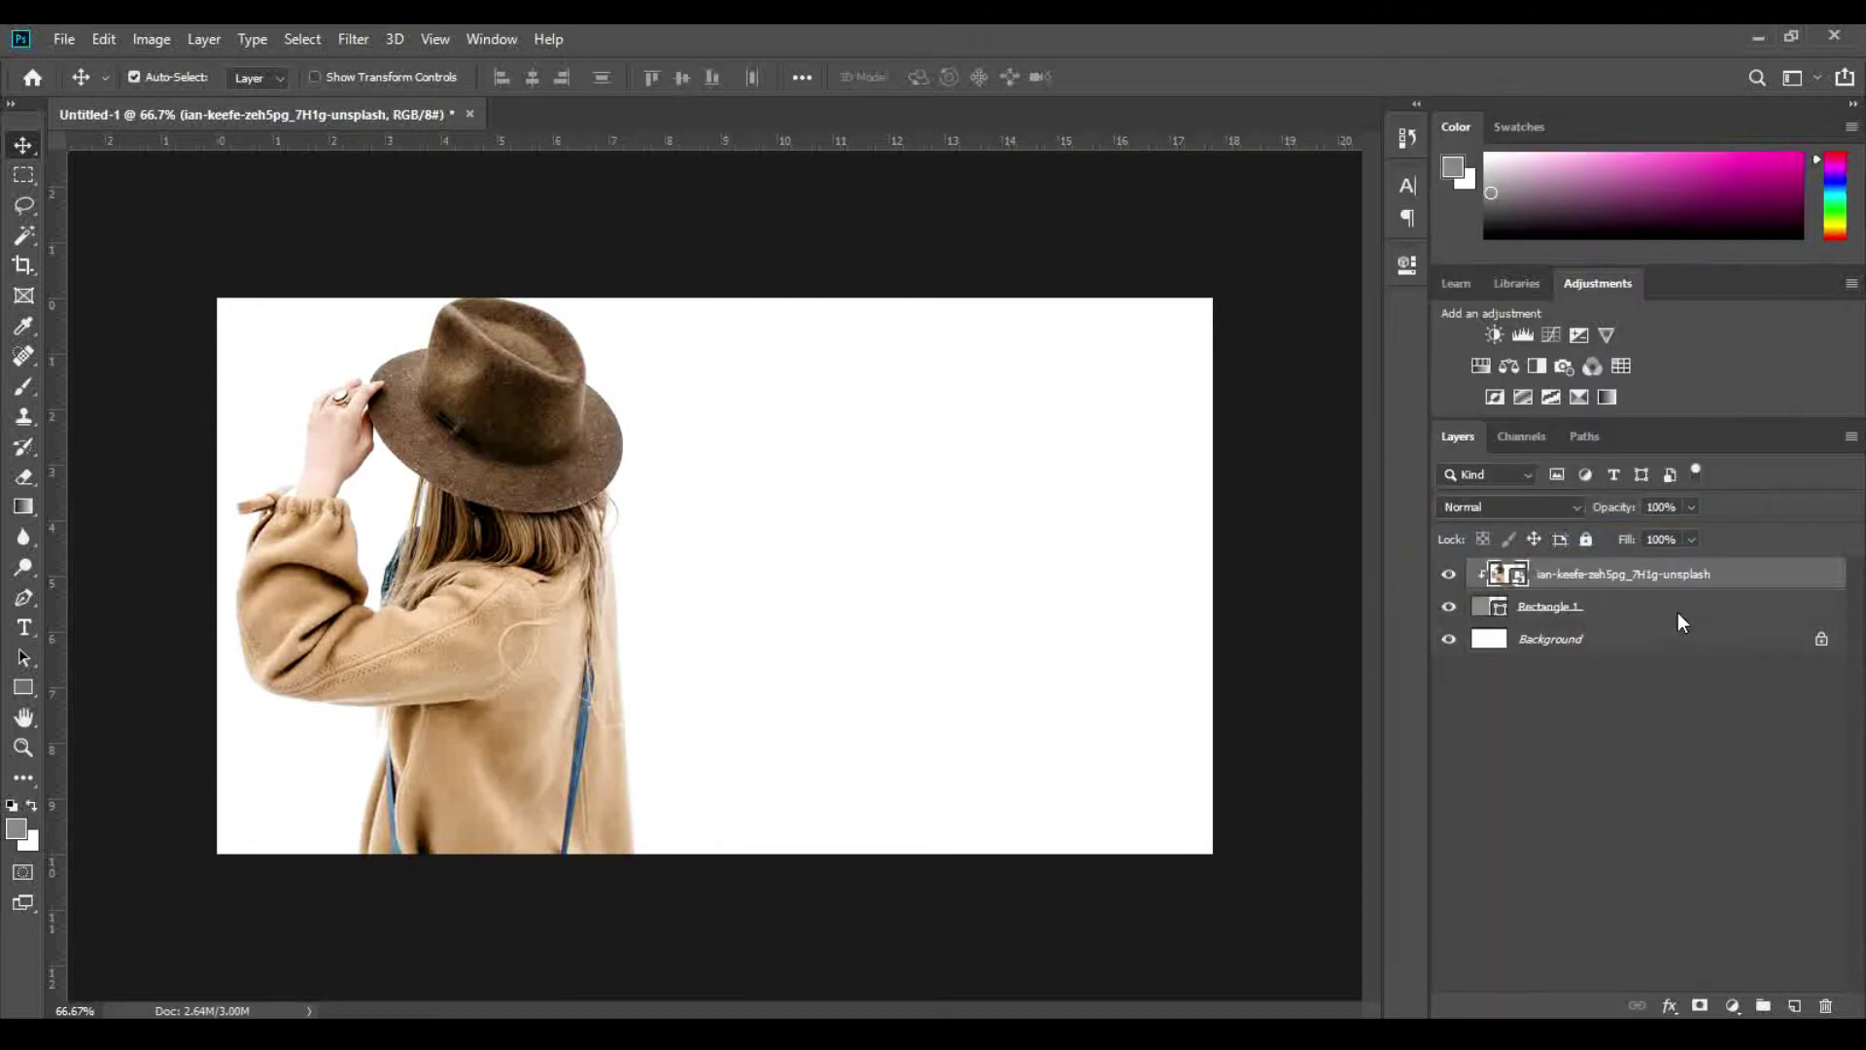
left_click(1642, 620)
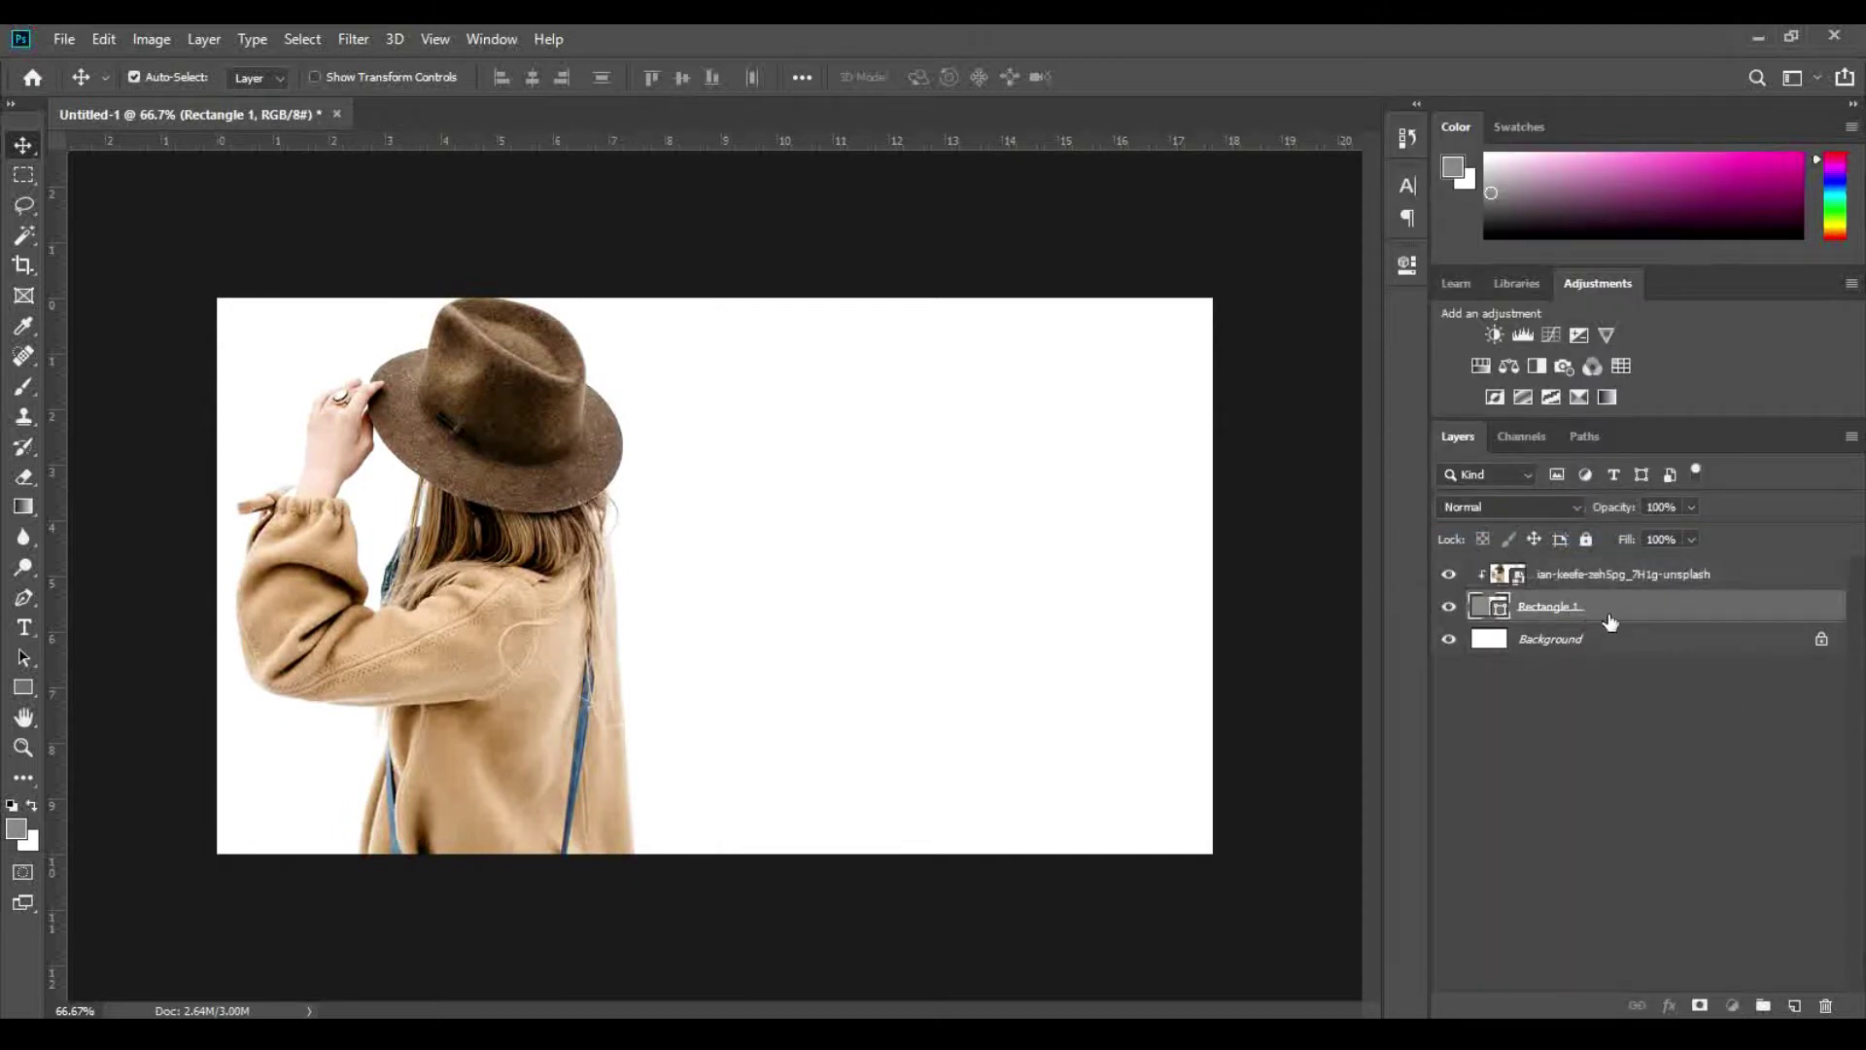
mouse_move(1628, 612)
left_mouse_down()
mouse_move(1679, 558)
mouse_move(1658, 613)
mouse_move(1622, 585)
left_mouse_up()
Step: Add a dark blue Color Overlay to the duplicate rectangle and lower its layer opacity to 86%
double_click(1710, 574)
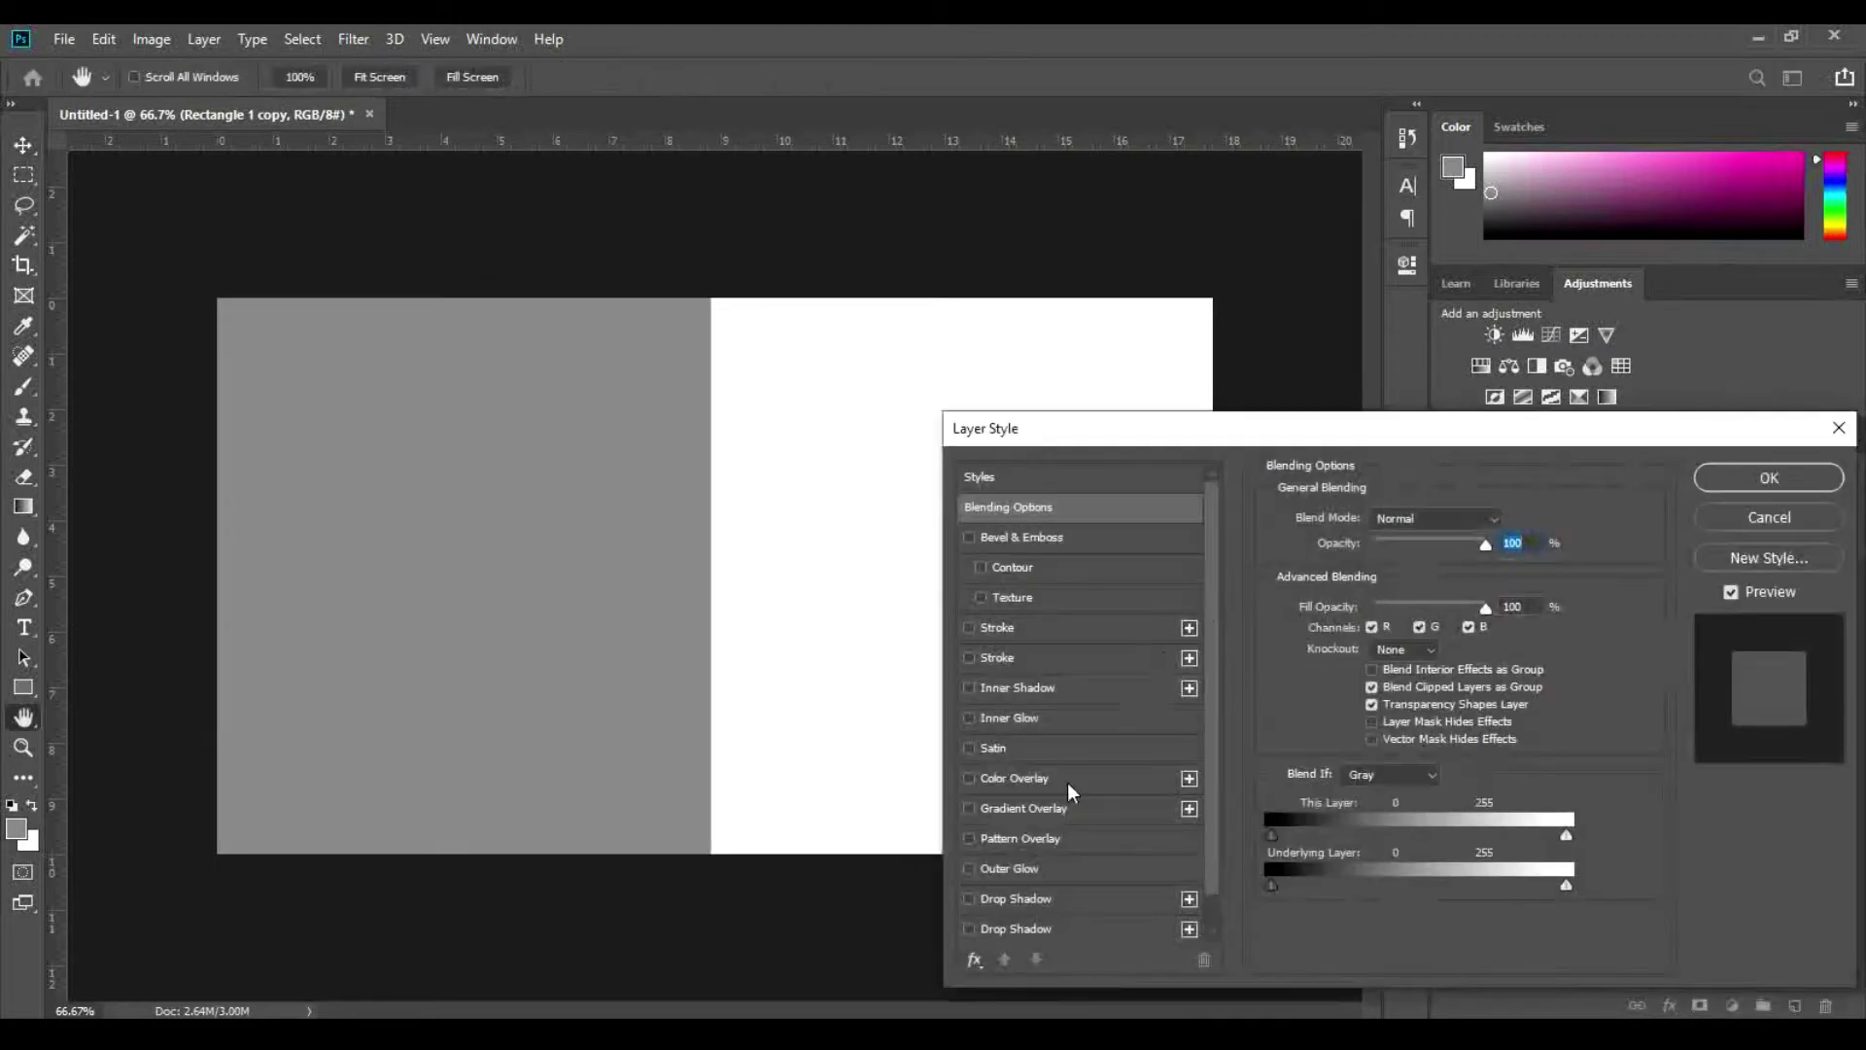
left_click(1048, 779)
left_click(1509, 532)
left_click_drag(1571, 632, 1532, 665)
left_click(1510, 647)
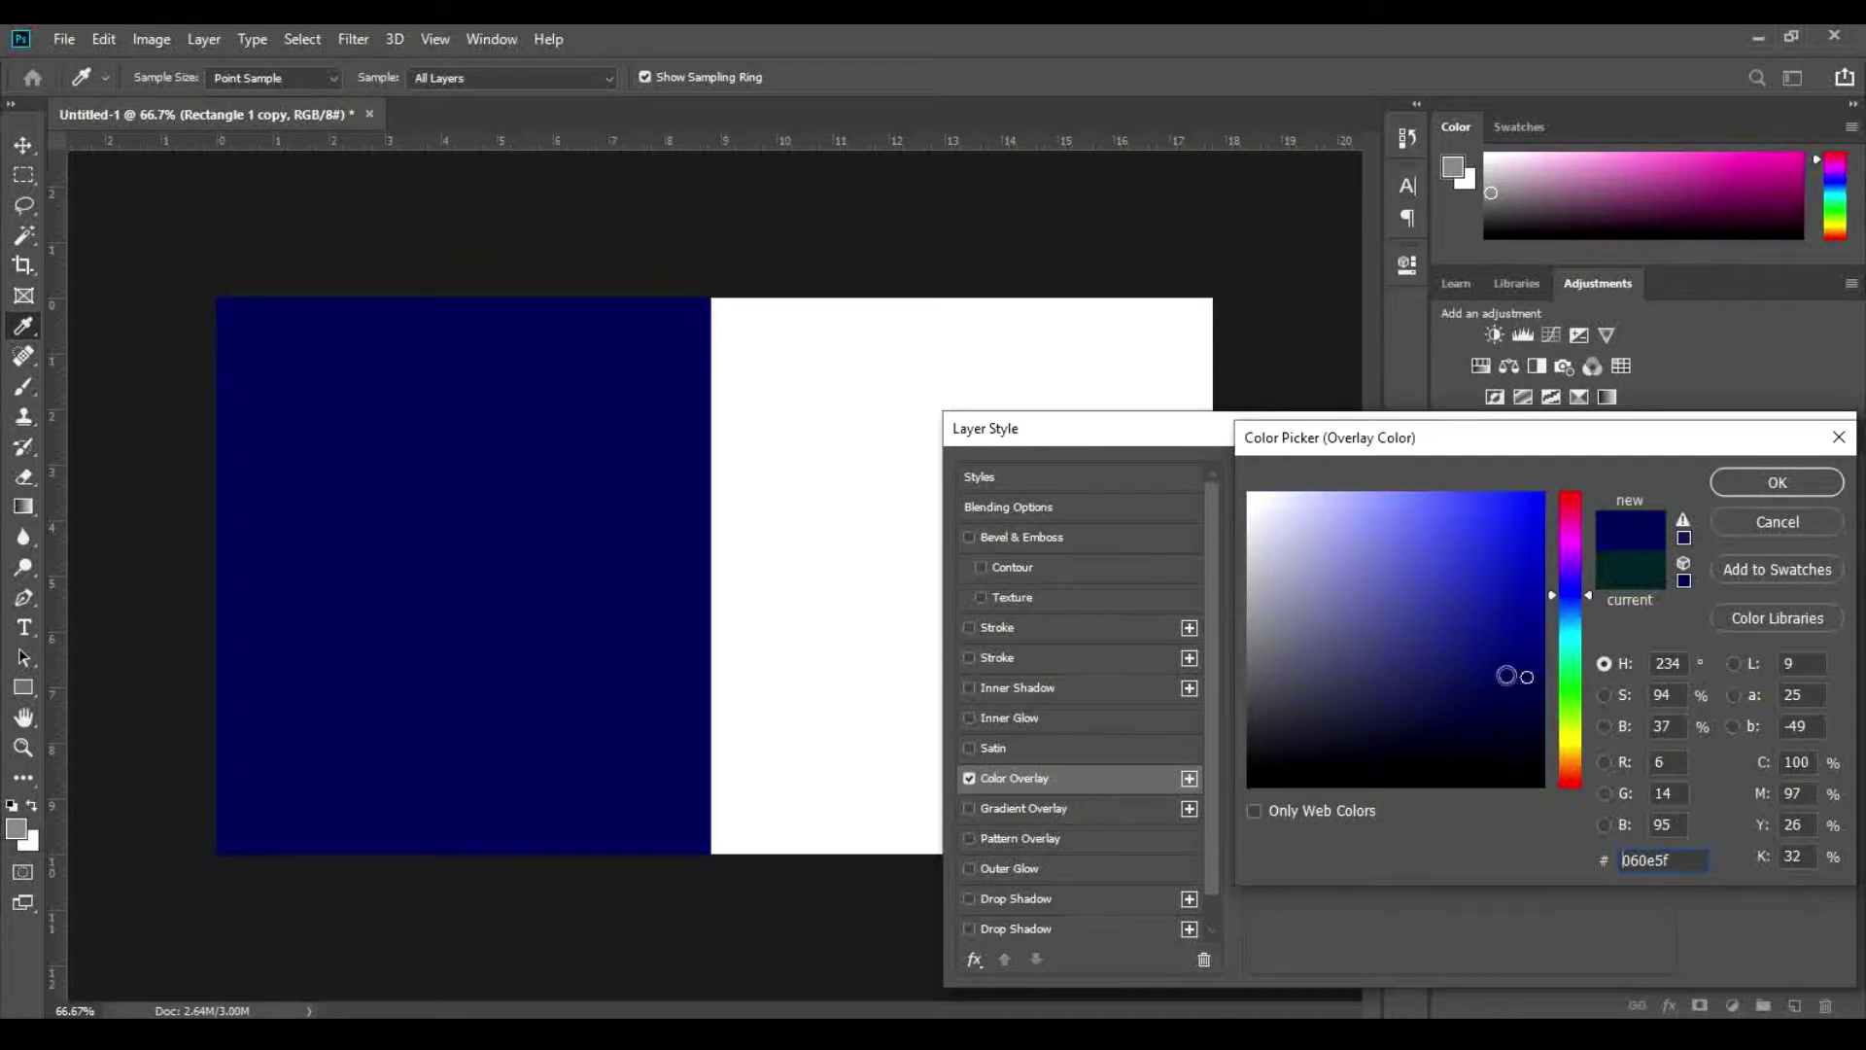
left_click(1463, 671)
left_click(1778, 481)
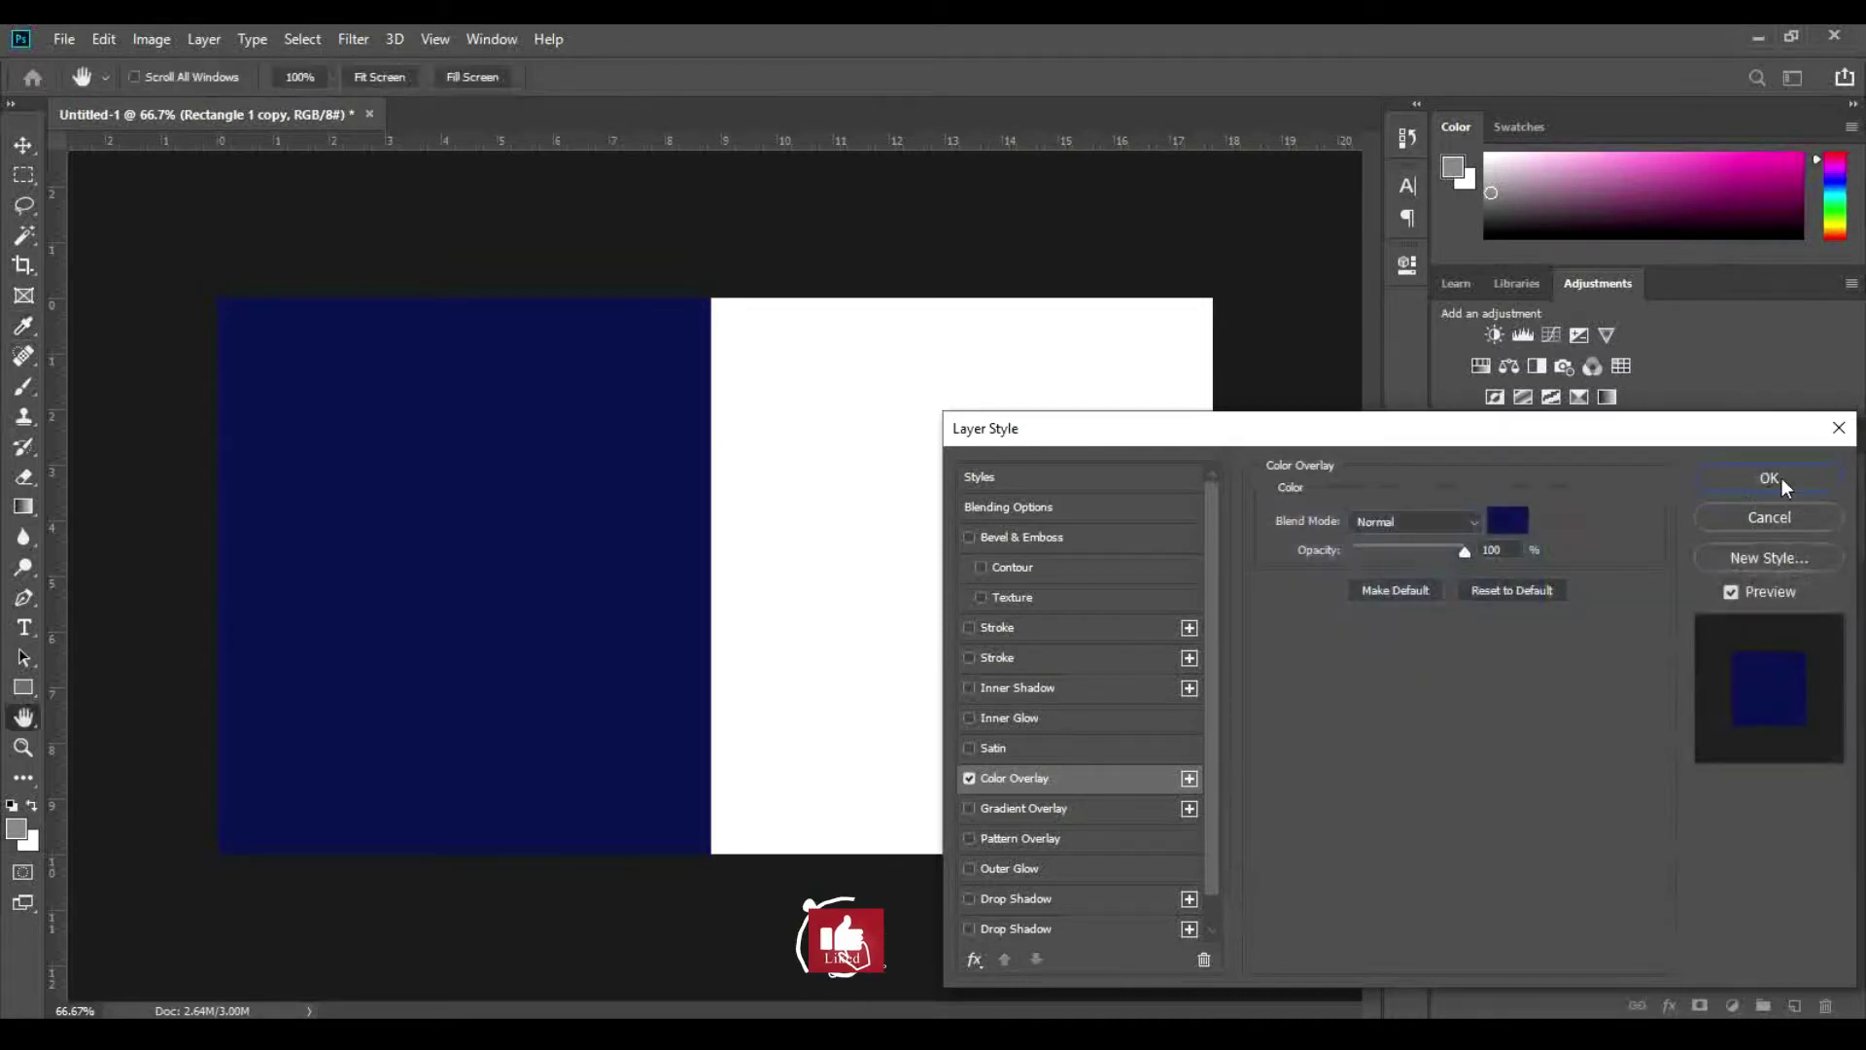
left_click(1780, 477)
left_click(1688, 506)
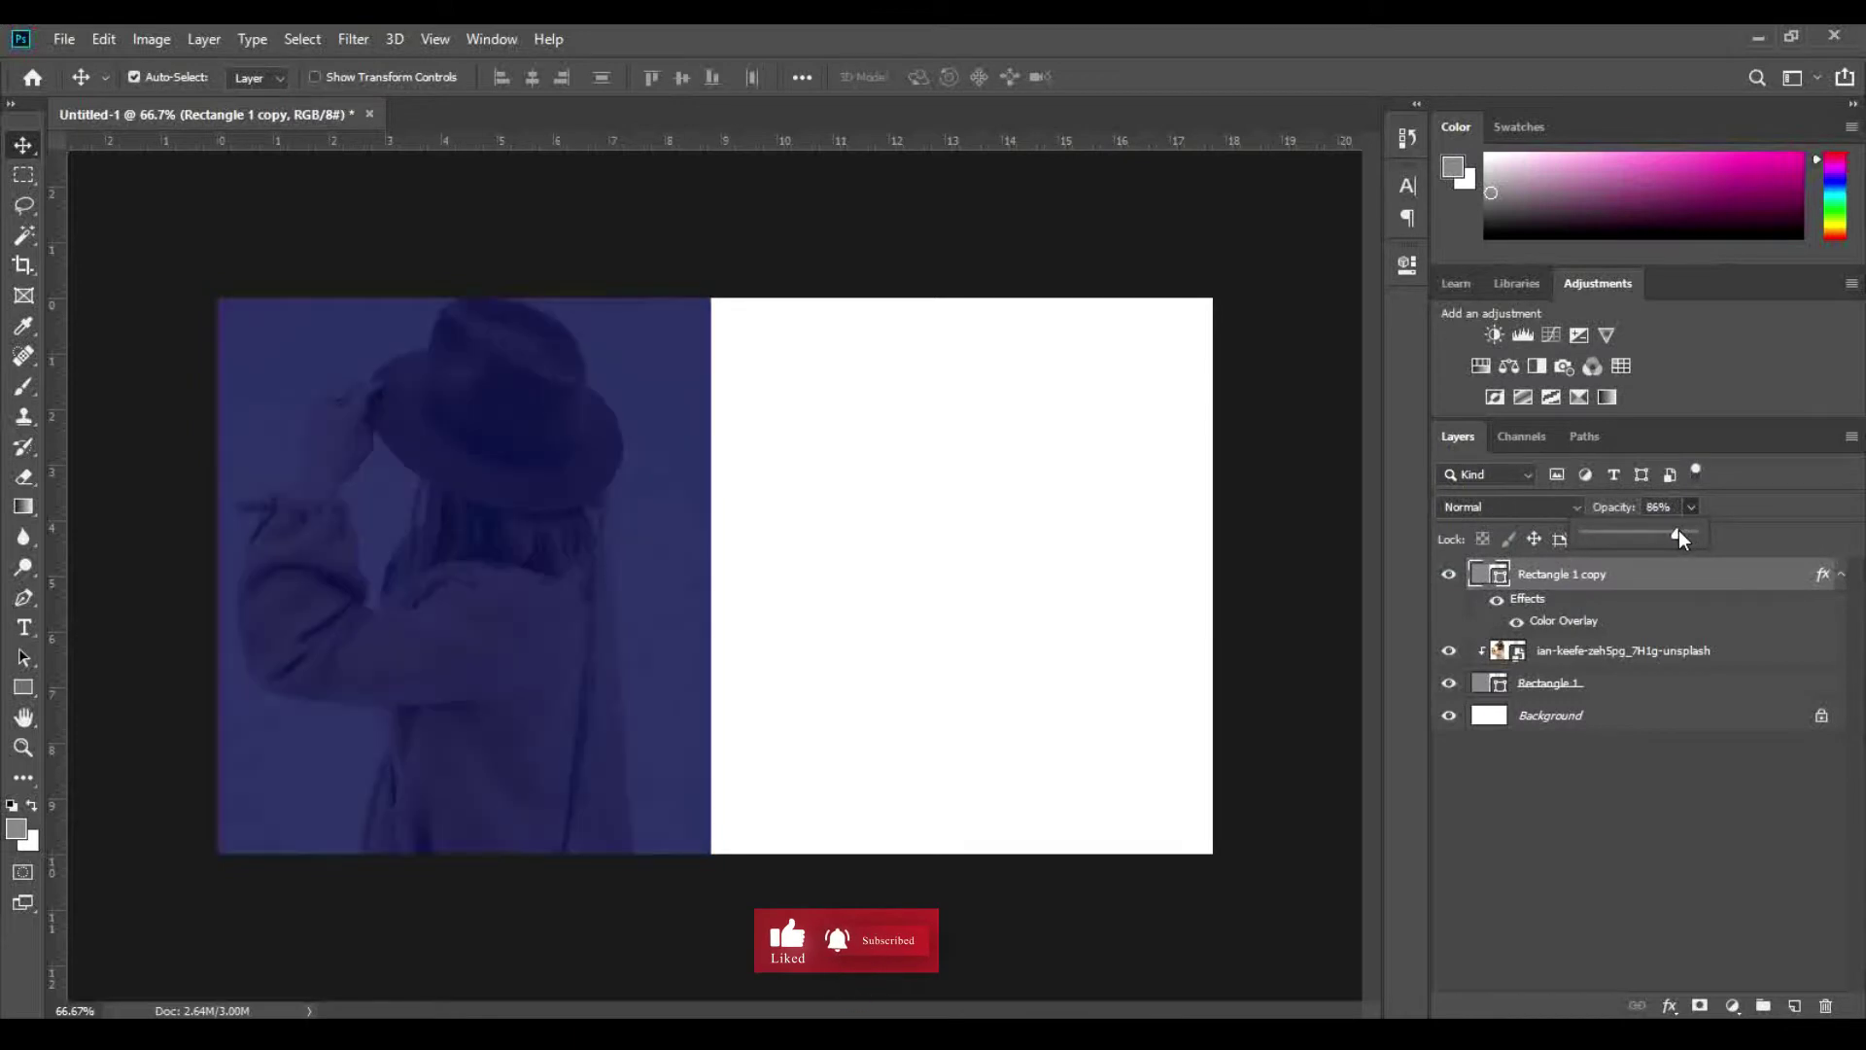
left_click_drag(1677, 529, 1678, 534)
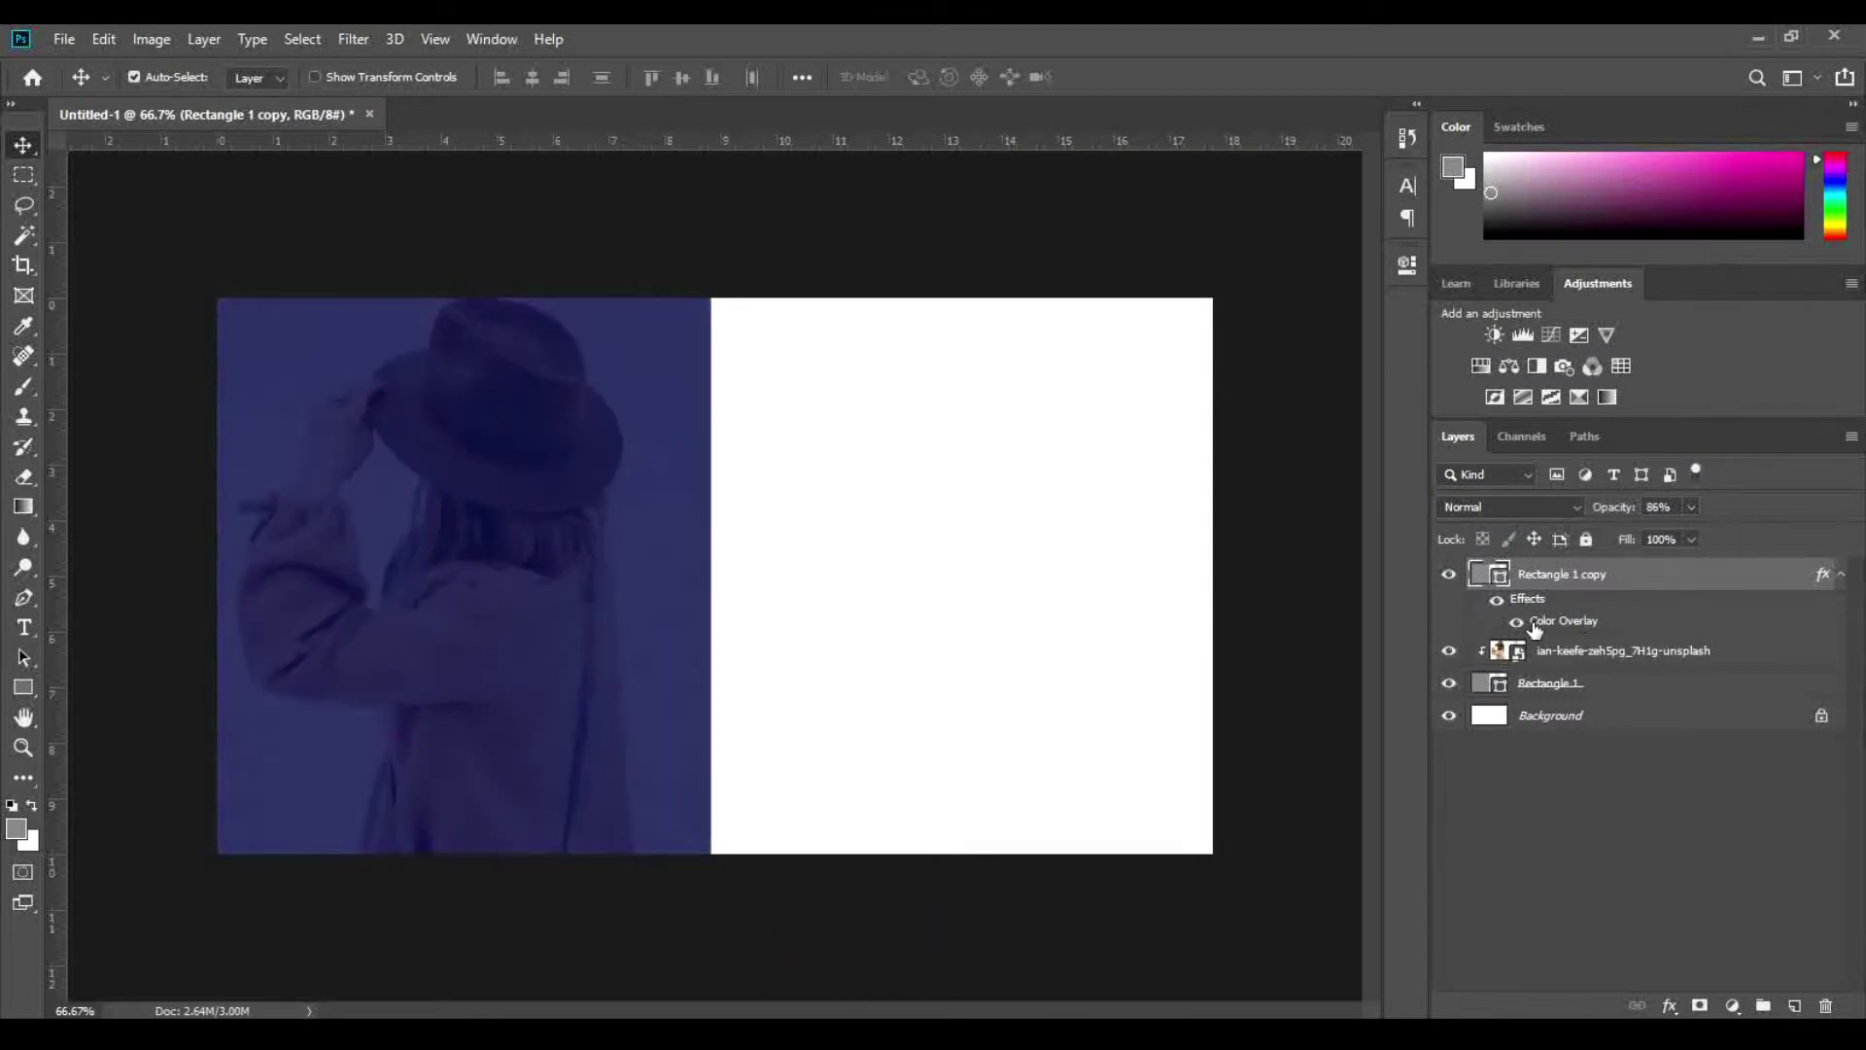
Step: Change the duplicate rectangle's Color Overlay to a deeper navy blue
double_click(1535, 627)
left_click(1508, 518)
left_click(1529, 693)
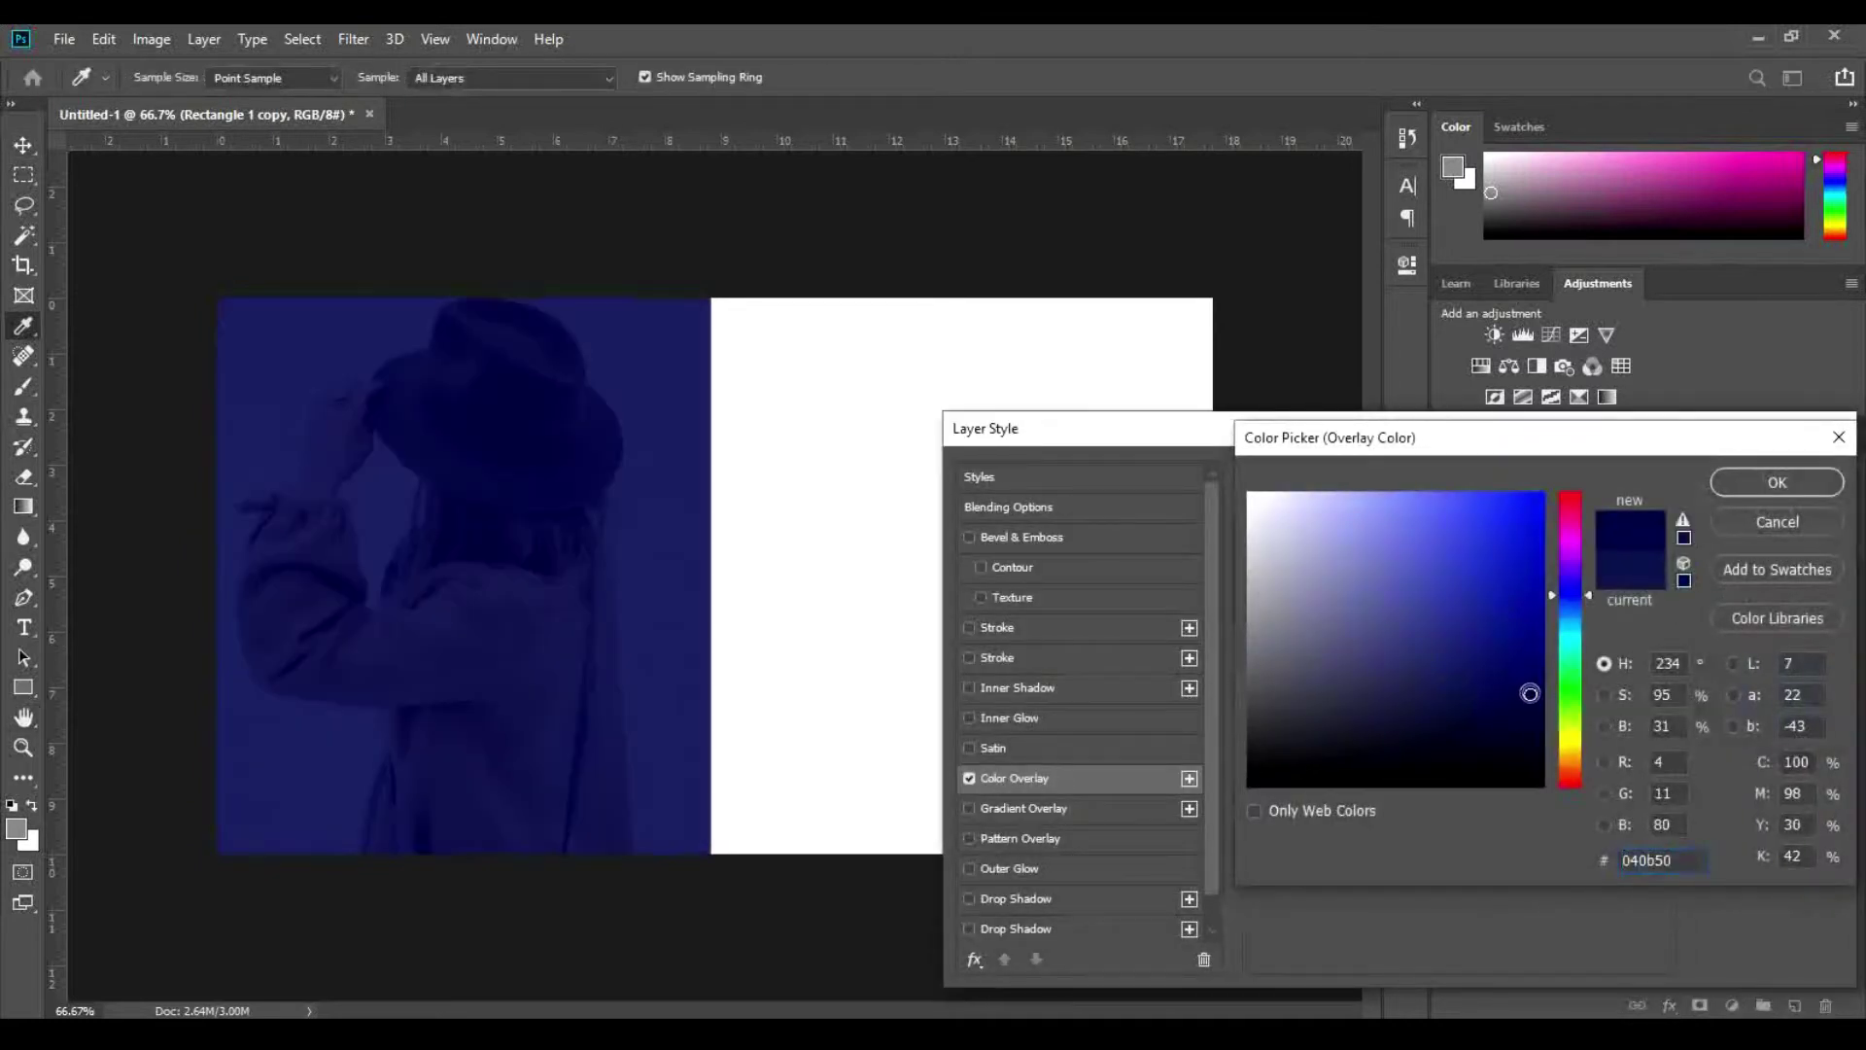
mouse_move(1529, 693)
left_mouse_down()
mouse_move(1535, 724)
mouse_move(1572, 729)
mouse_move(1573, 604)
left_mouse_up()
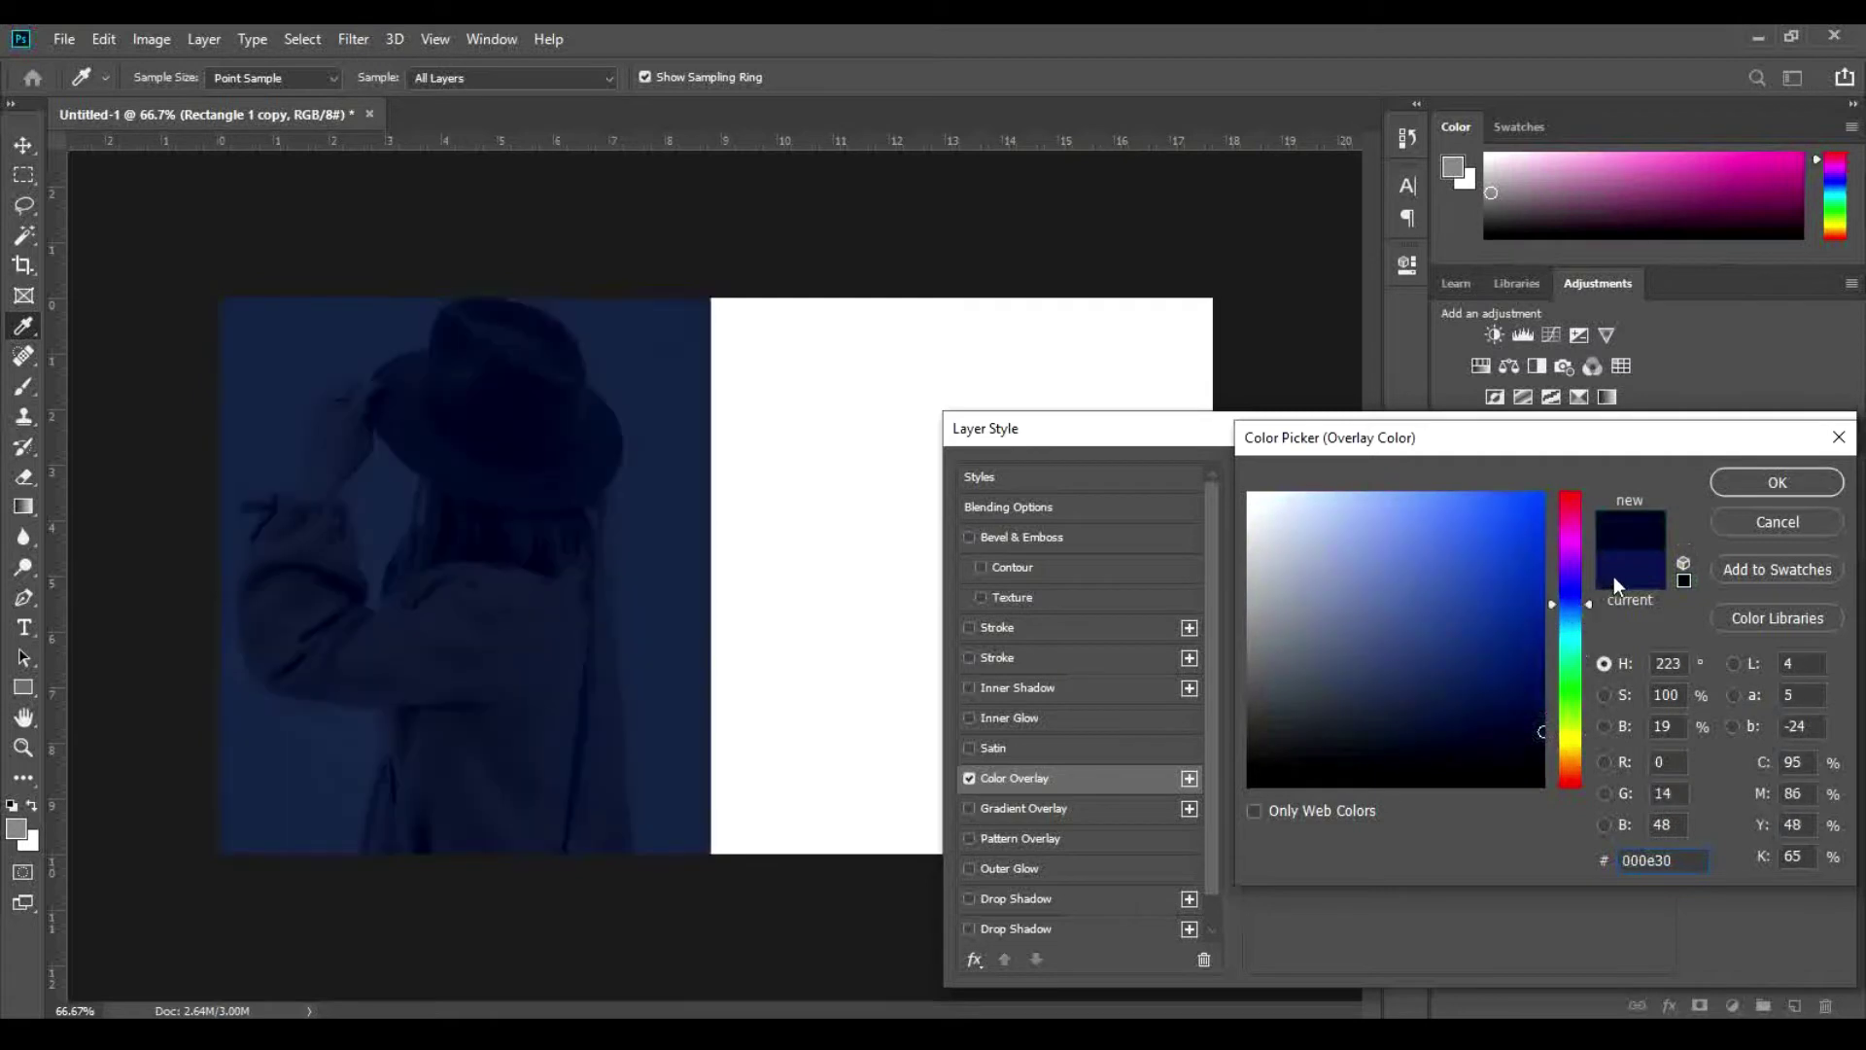
left_click(1613, 575)
left_click(1524, 711)
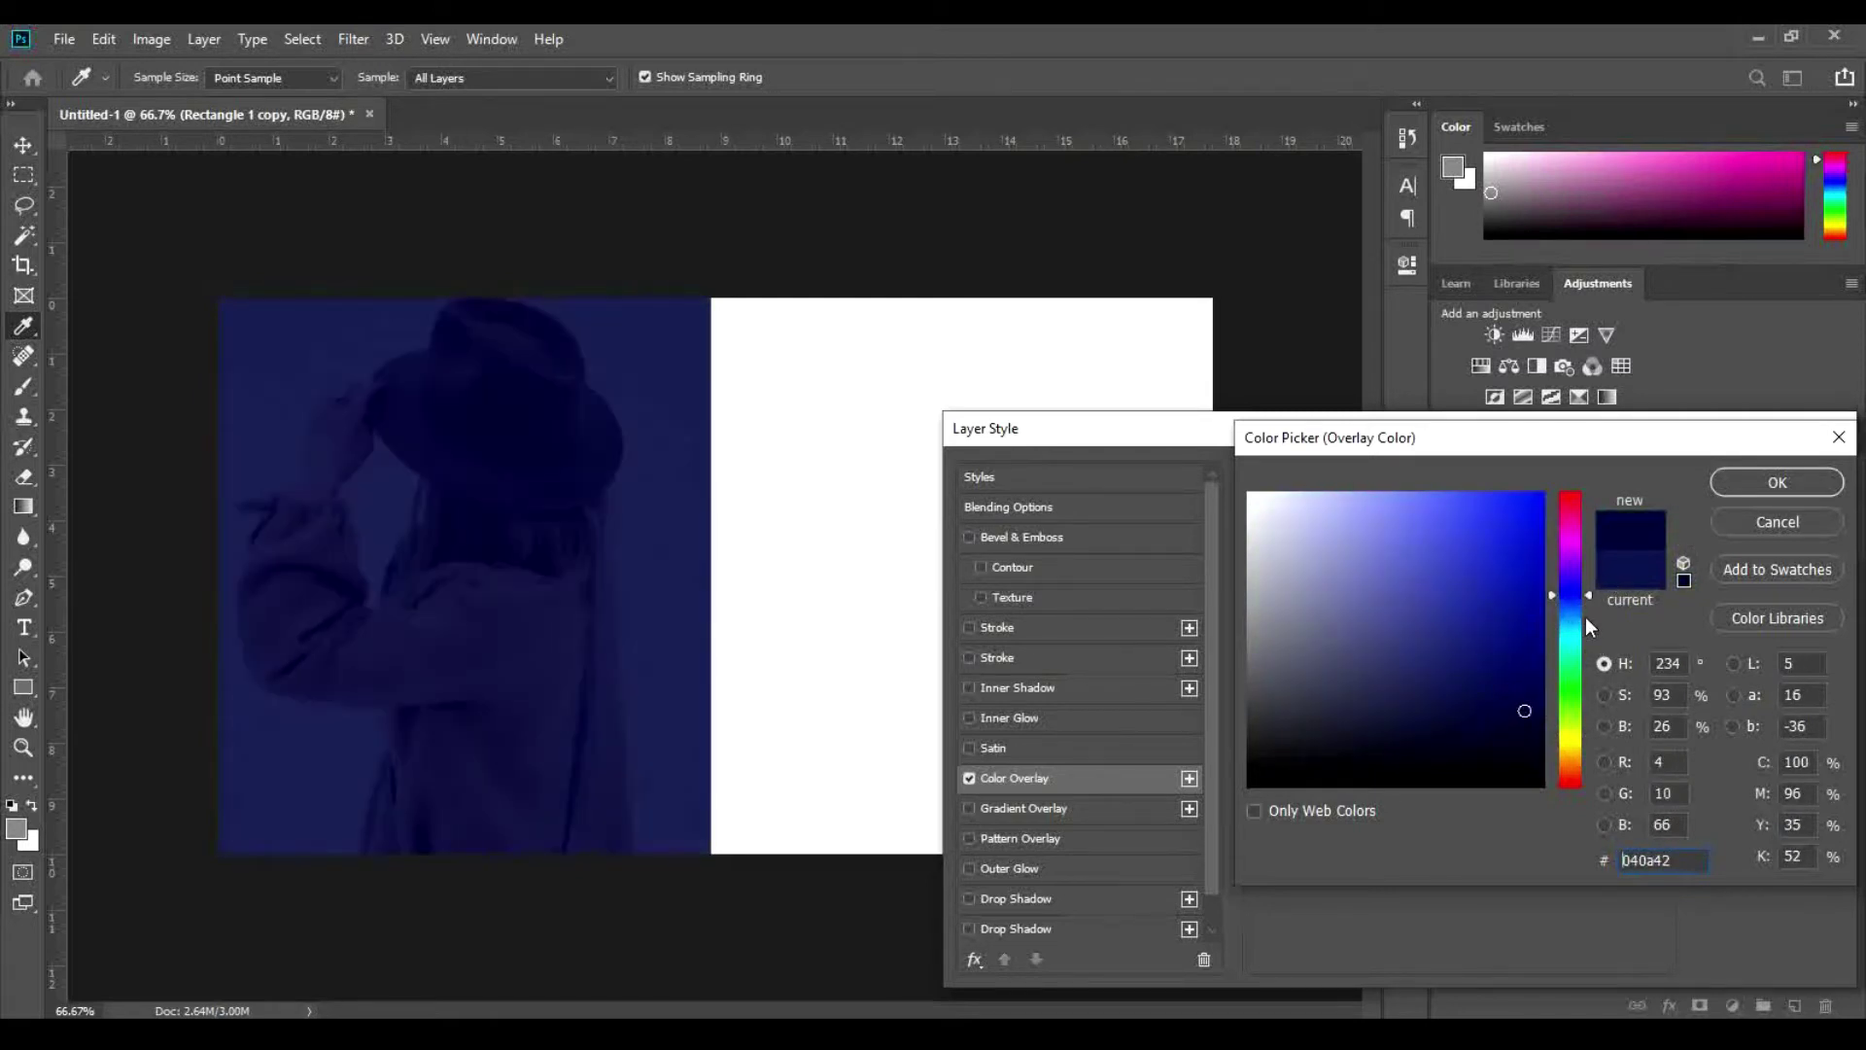
left_click(1574, 586)
left_click_drag(1529, 687, 1547, 717)
left_click(1571, 595)
left_click(1744, 482)
left_click(1743, 479)
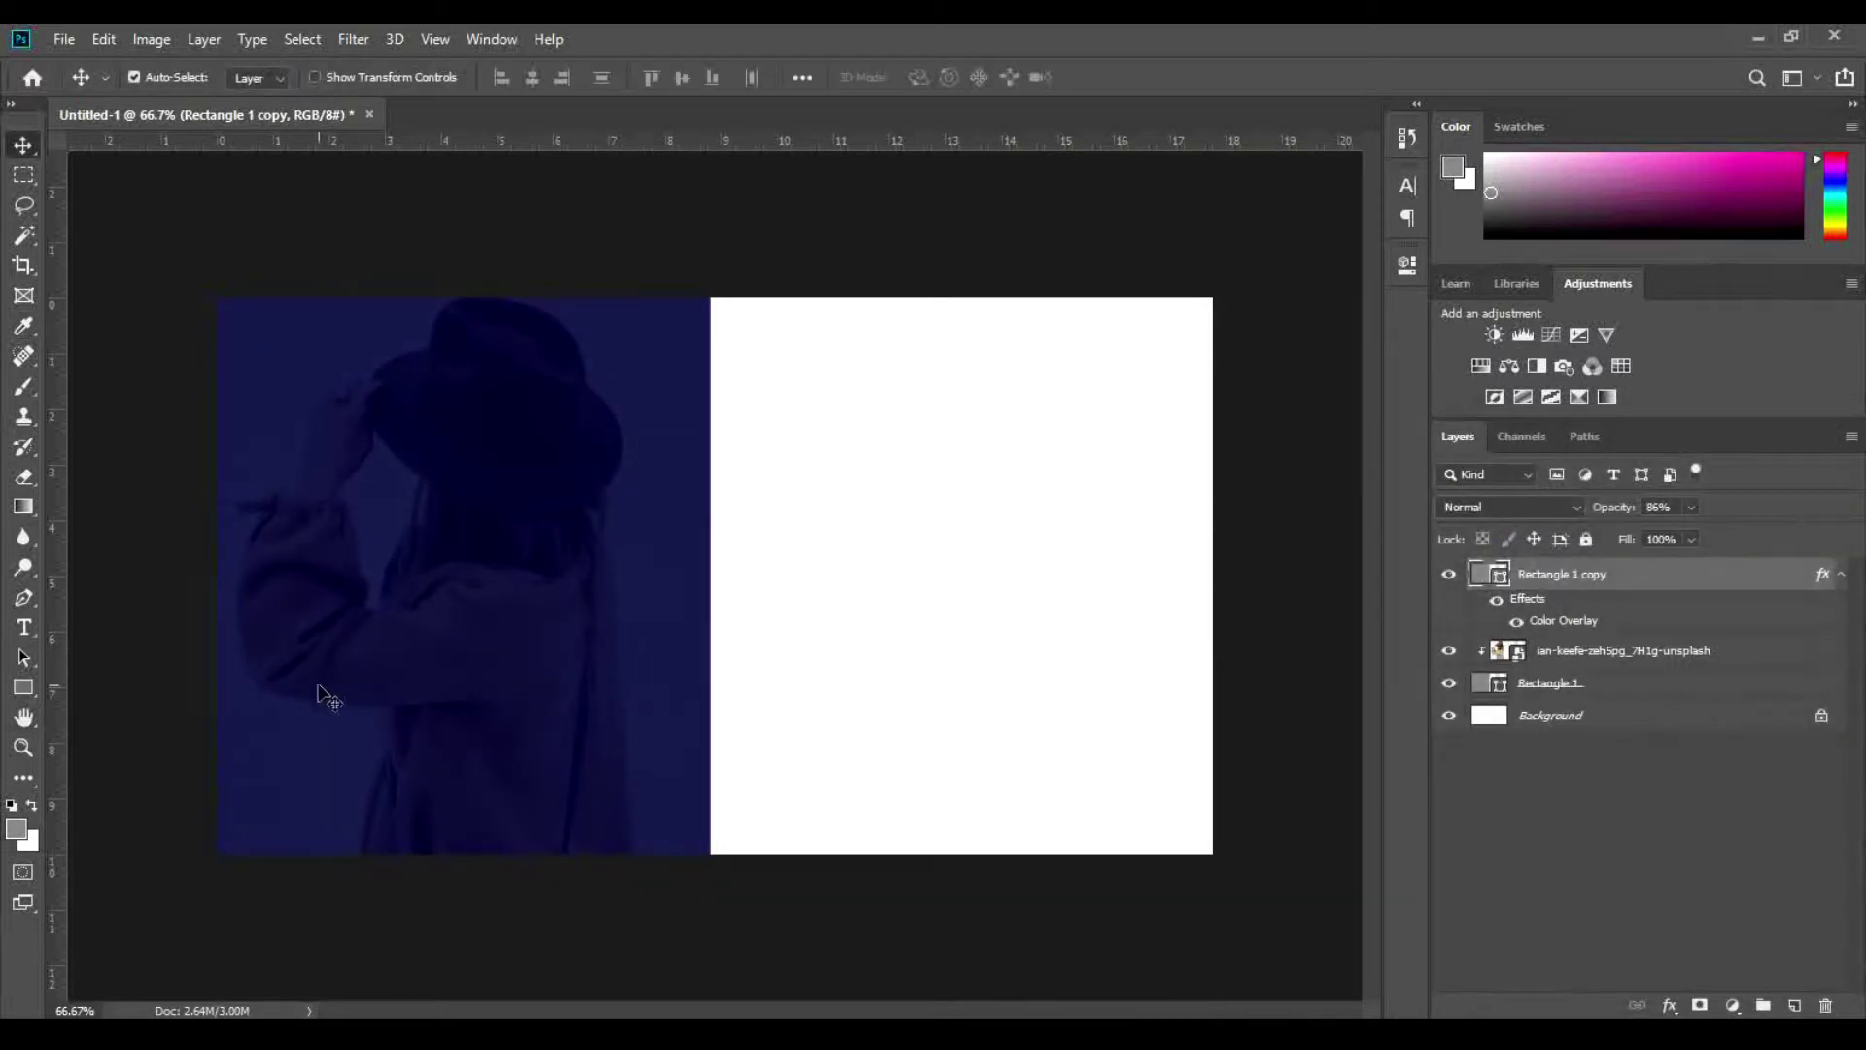
Step: Duplicate Rectangle 1 and shift the copy horizontally onto the right half of the canvas
left_click(1571, 687)
key("ctrl+j")
key("shift+Right")
key("shift+Right")
key("shift+Right")
key("shift+Right")
key("shift+Right")
key("shift+Right")
key("shift+Right")
key("shift+Right")
key("shift+Right")
key("shift+Right")
key("shift+Right")
key("shift+Right")
key("shift+Right")
key("shift+Right")
key("shift+Right")
key("shift+Right")
key("shift+Right")
key("shift+Right")
key("shift+Right")
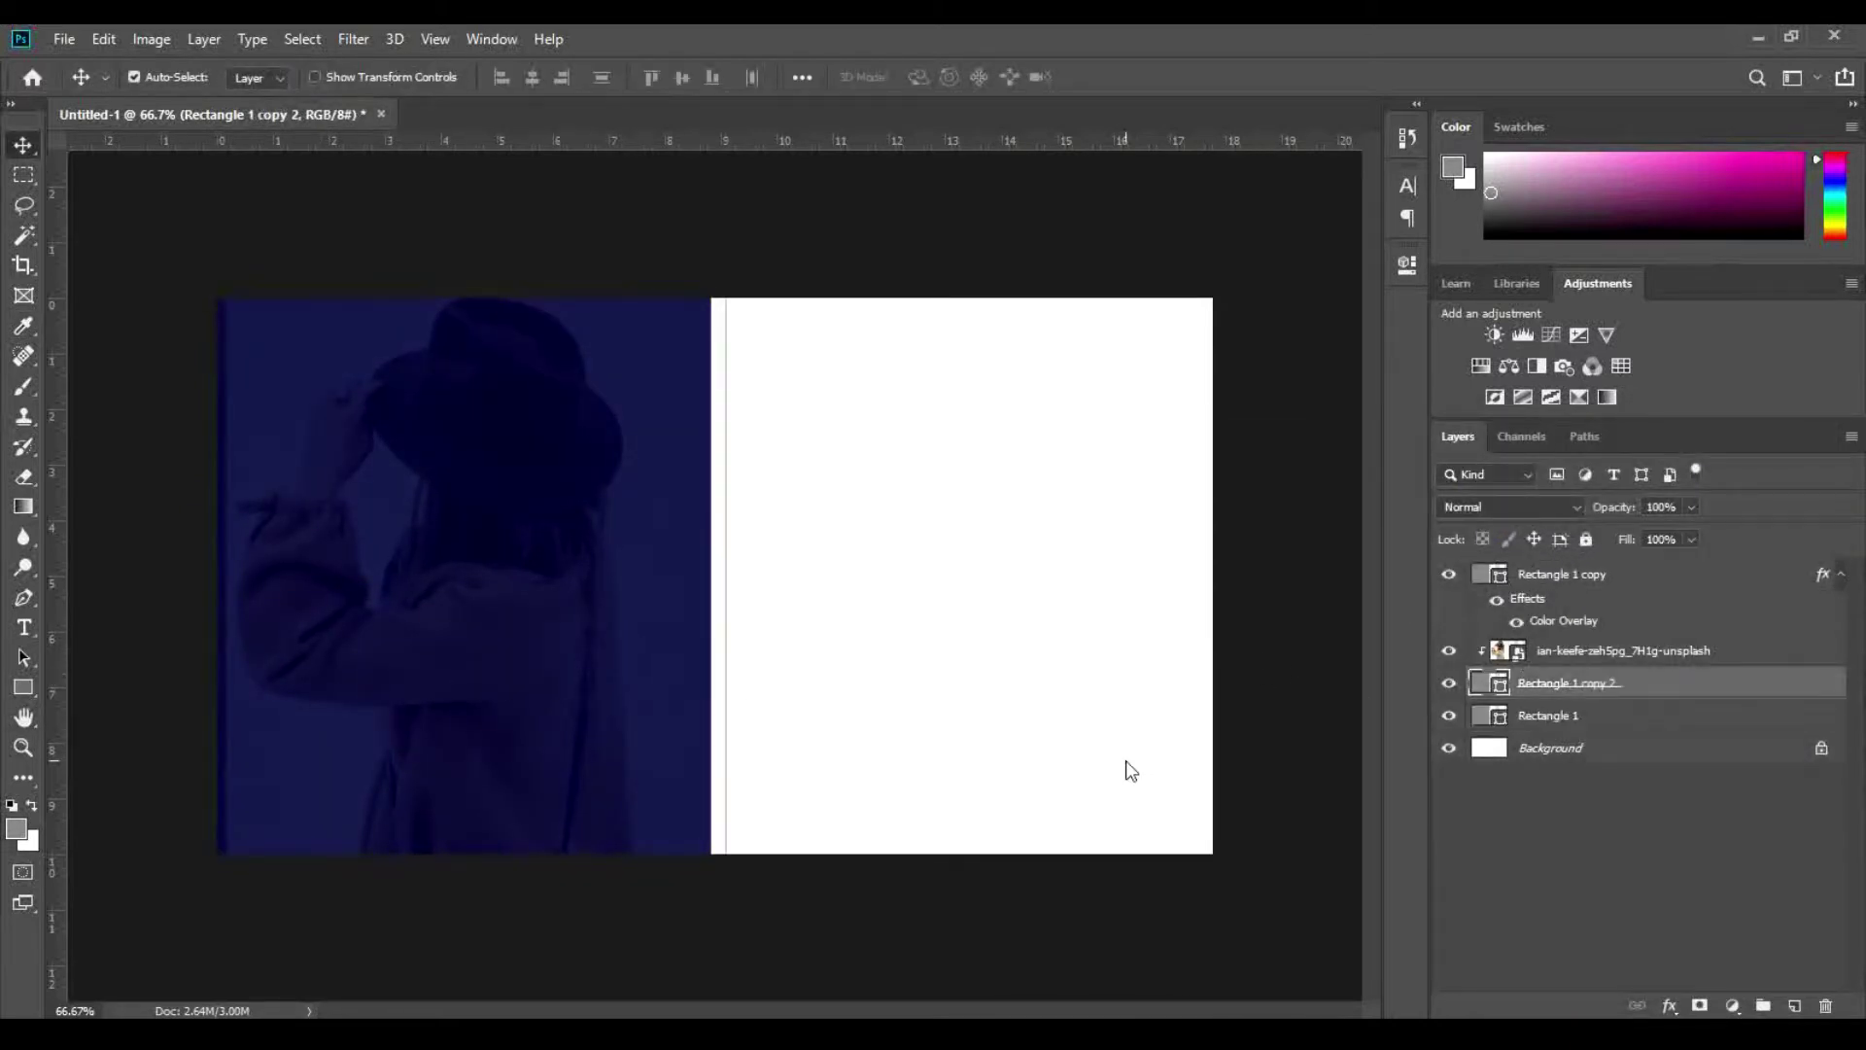
key("shift+Right")
key("shift+Right")
key("shift+Right")
key("shift+Right")
key("shift+Right")
key("shift+Right")
key("shift+Right")
key("shift+Right")
key("shift+Right")
key("shift+Right")
key("shift+Right")
key("shift+Right")
key("shift+Right")
key("shift+Right")
key("shift+Right")
key("shift+Right")
key("shift+Right")
key("shift+Right")
key("shift+Right")
key("shift+Right")
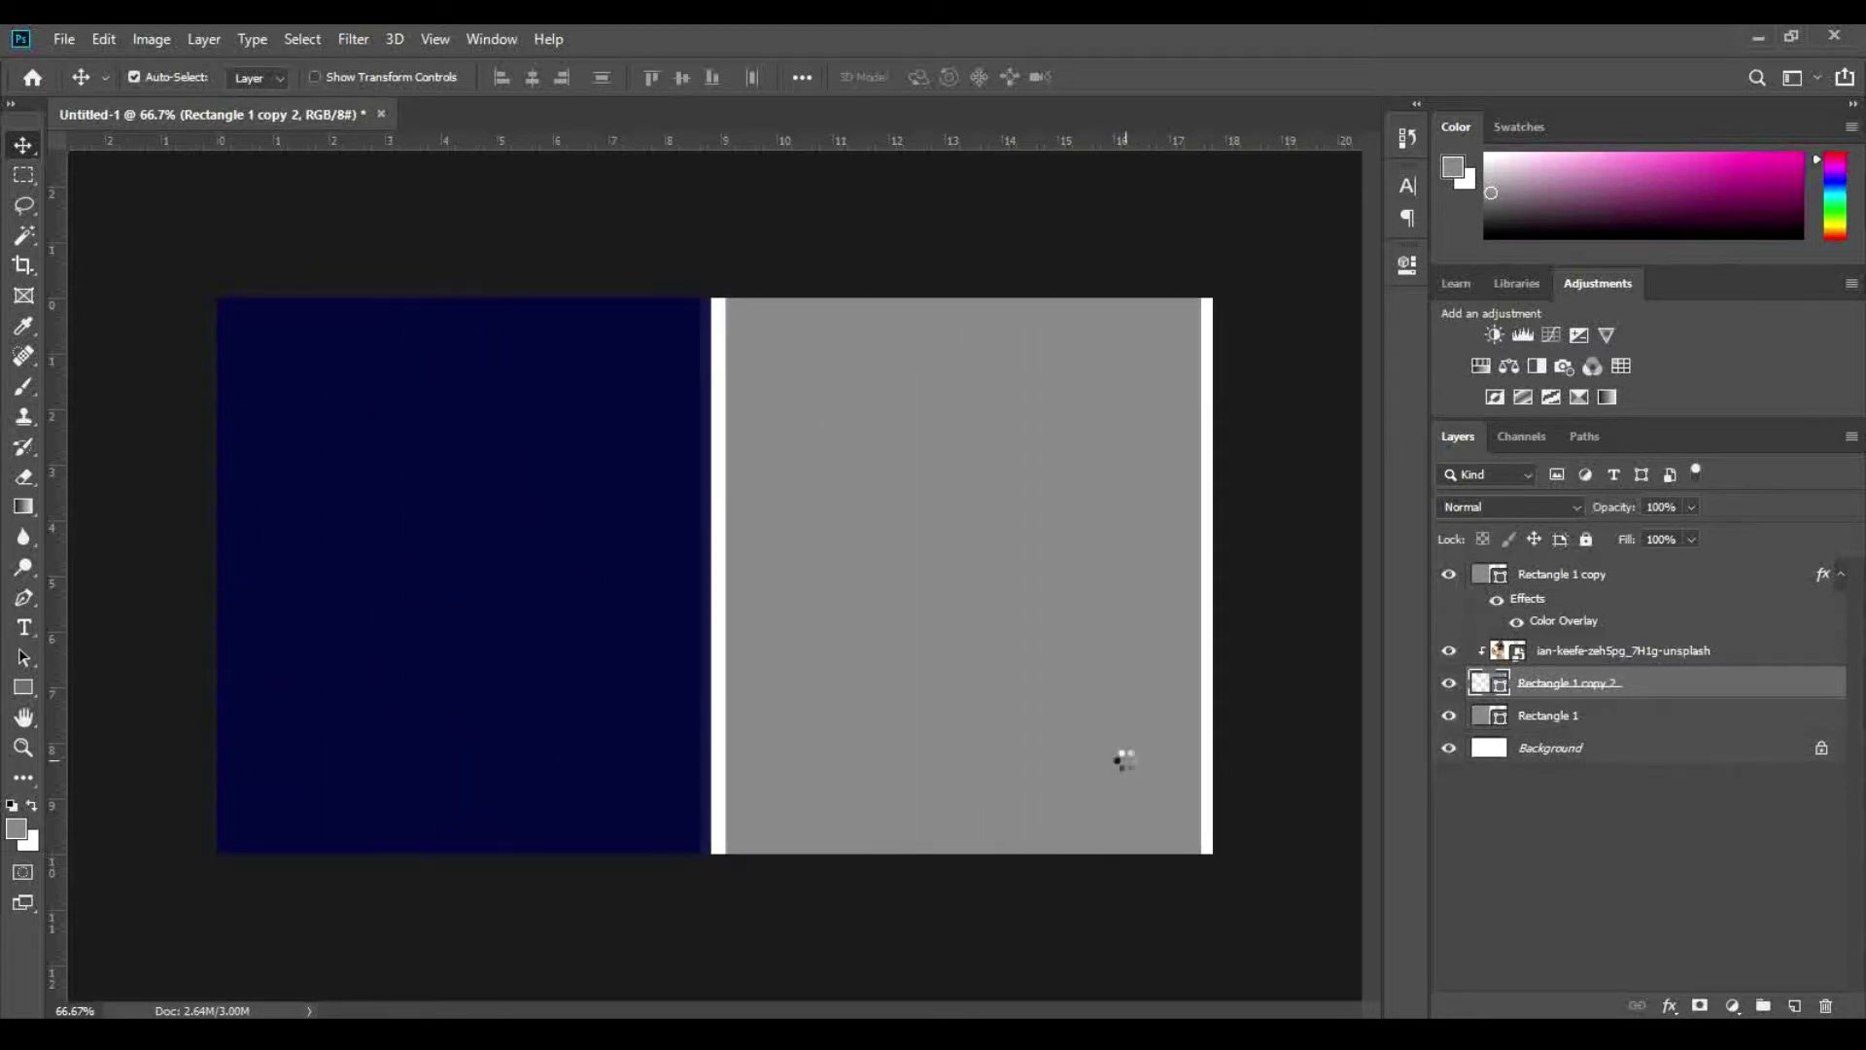
Step: Reorder the shifted copy beneath Rectangle 1 and clip the brown-hat photo to Rectangle 1 again
left_click_drag(1654, 685, 1672, 748)
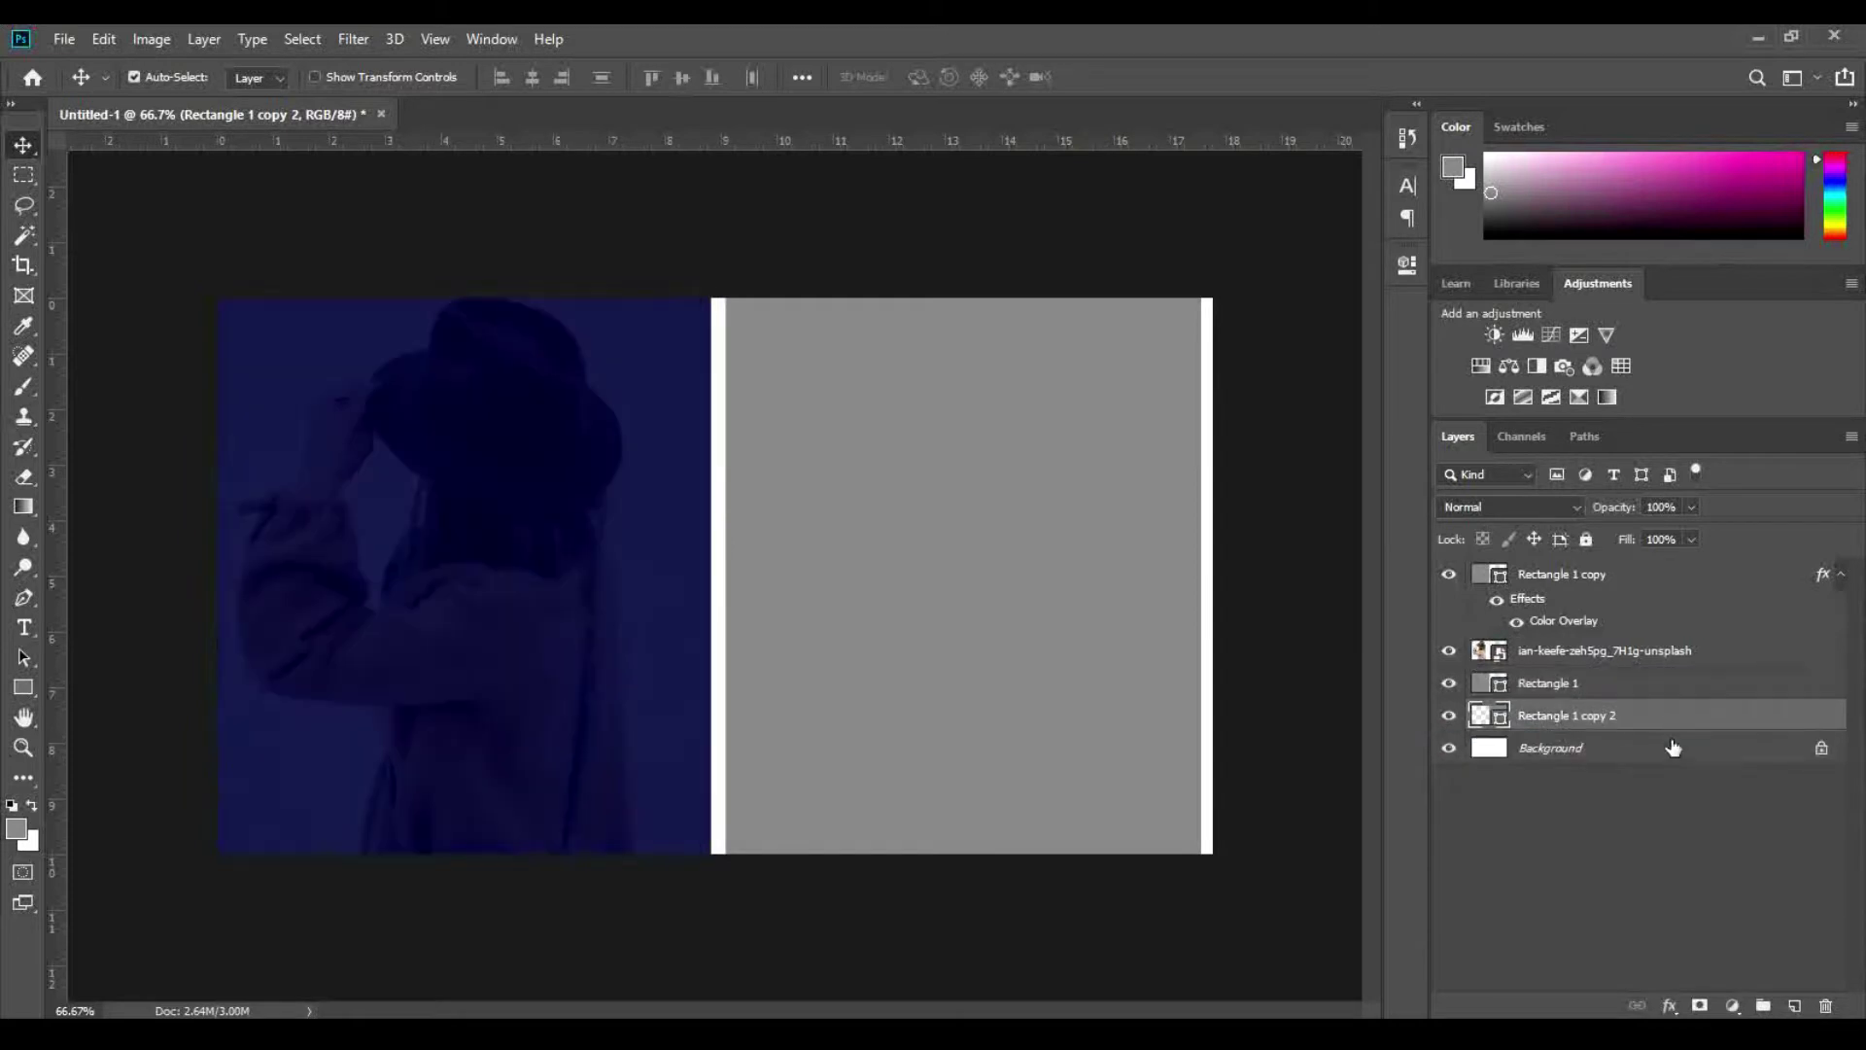
right_click(1602, 663)
left_click(1342, 538)
Step: Butt the grey copy against the navy panel and narrow it, leaving a white strip along the canvas's right edge
left_click_drag(1132, 637, 1247, 757)
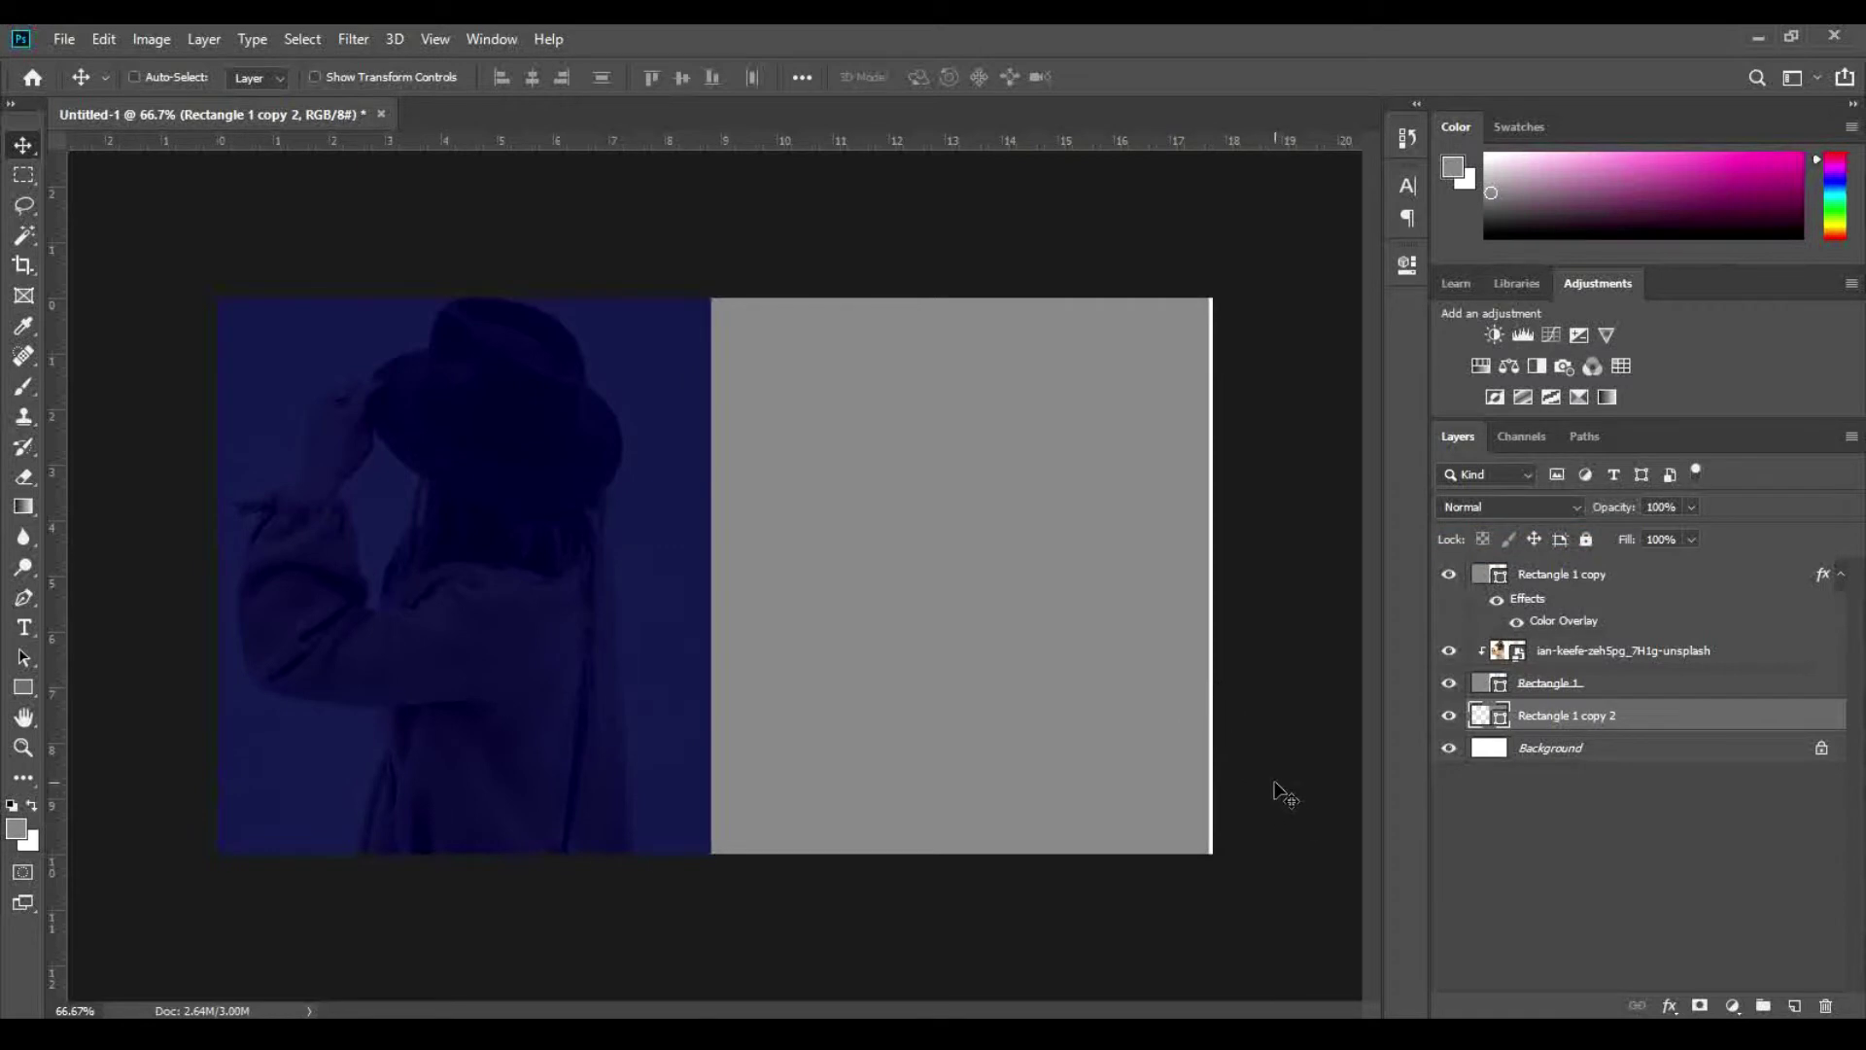
key("ctrl+t")
left_click_drag(1180, 579, 1118, 574)
key("Return")
Step: Place the photo of the woman in the black hat over the middle rectangle at about 16% scale and clip it to that rectangle
key("alt+Tab")
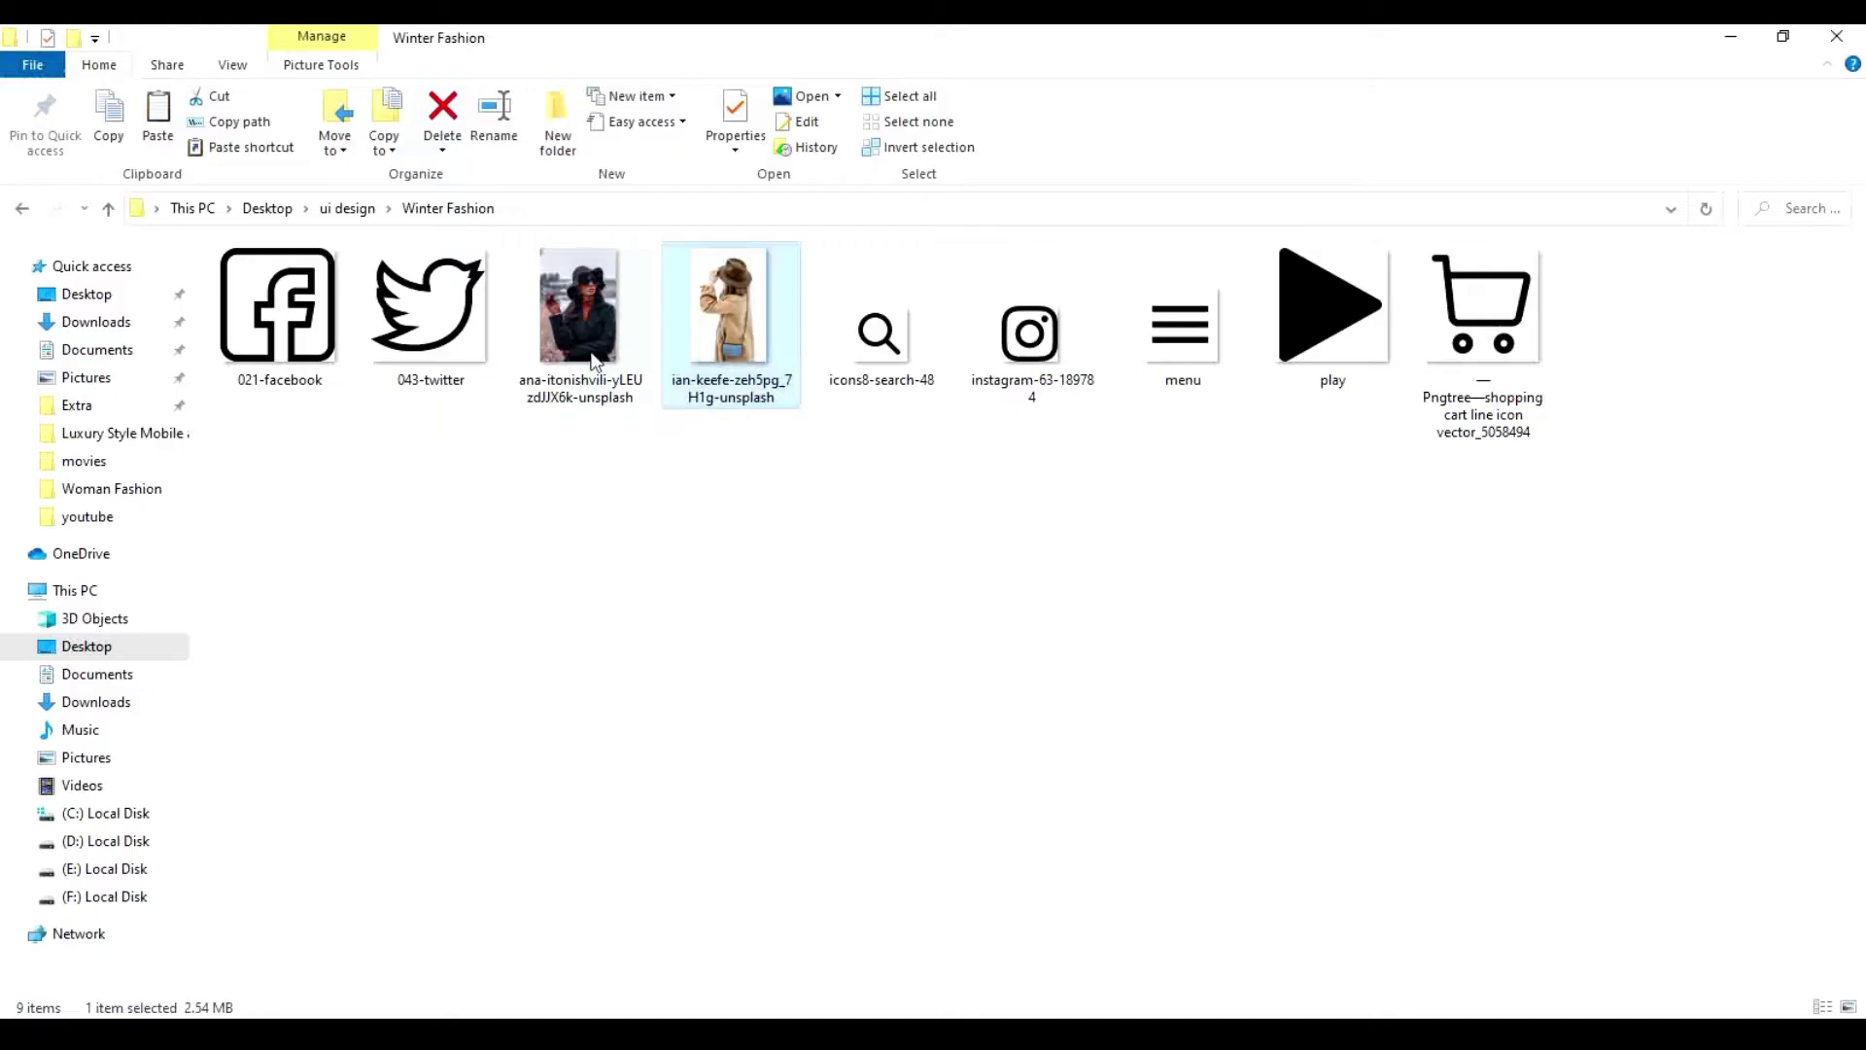
left_click_drag(580, 311, 975, 791)
left_click_drag(901, 601, 1114, 595)
mouse_move(1113, 847)
left_mouse_down()
mouse_move(1151, 873)
mouse_move(1123, 880)
left_mouse_up()
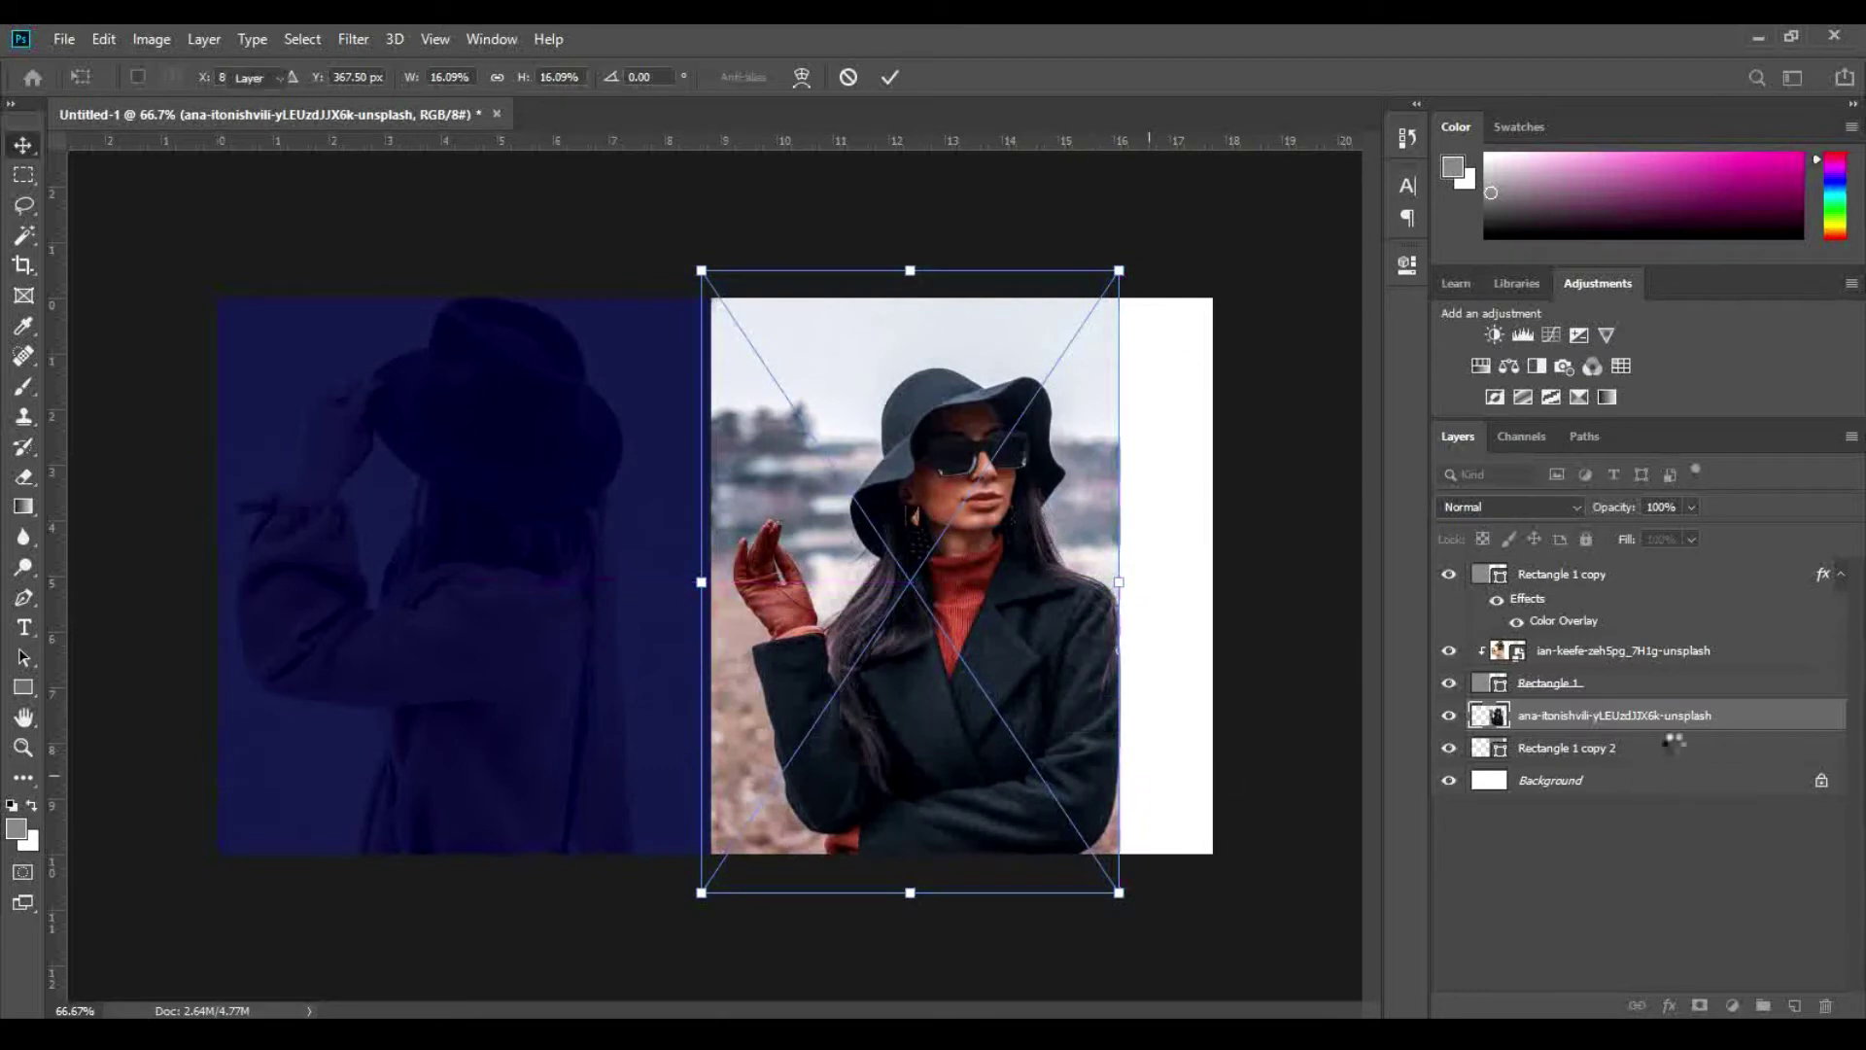
key("Return")
right_click(1736, 714)
left_click(1596, 538)
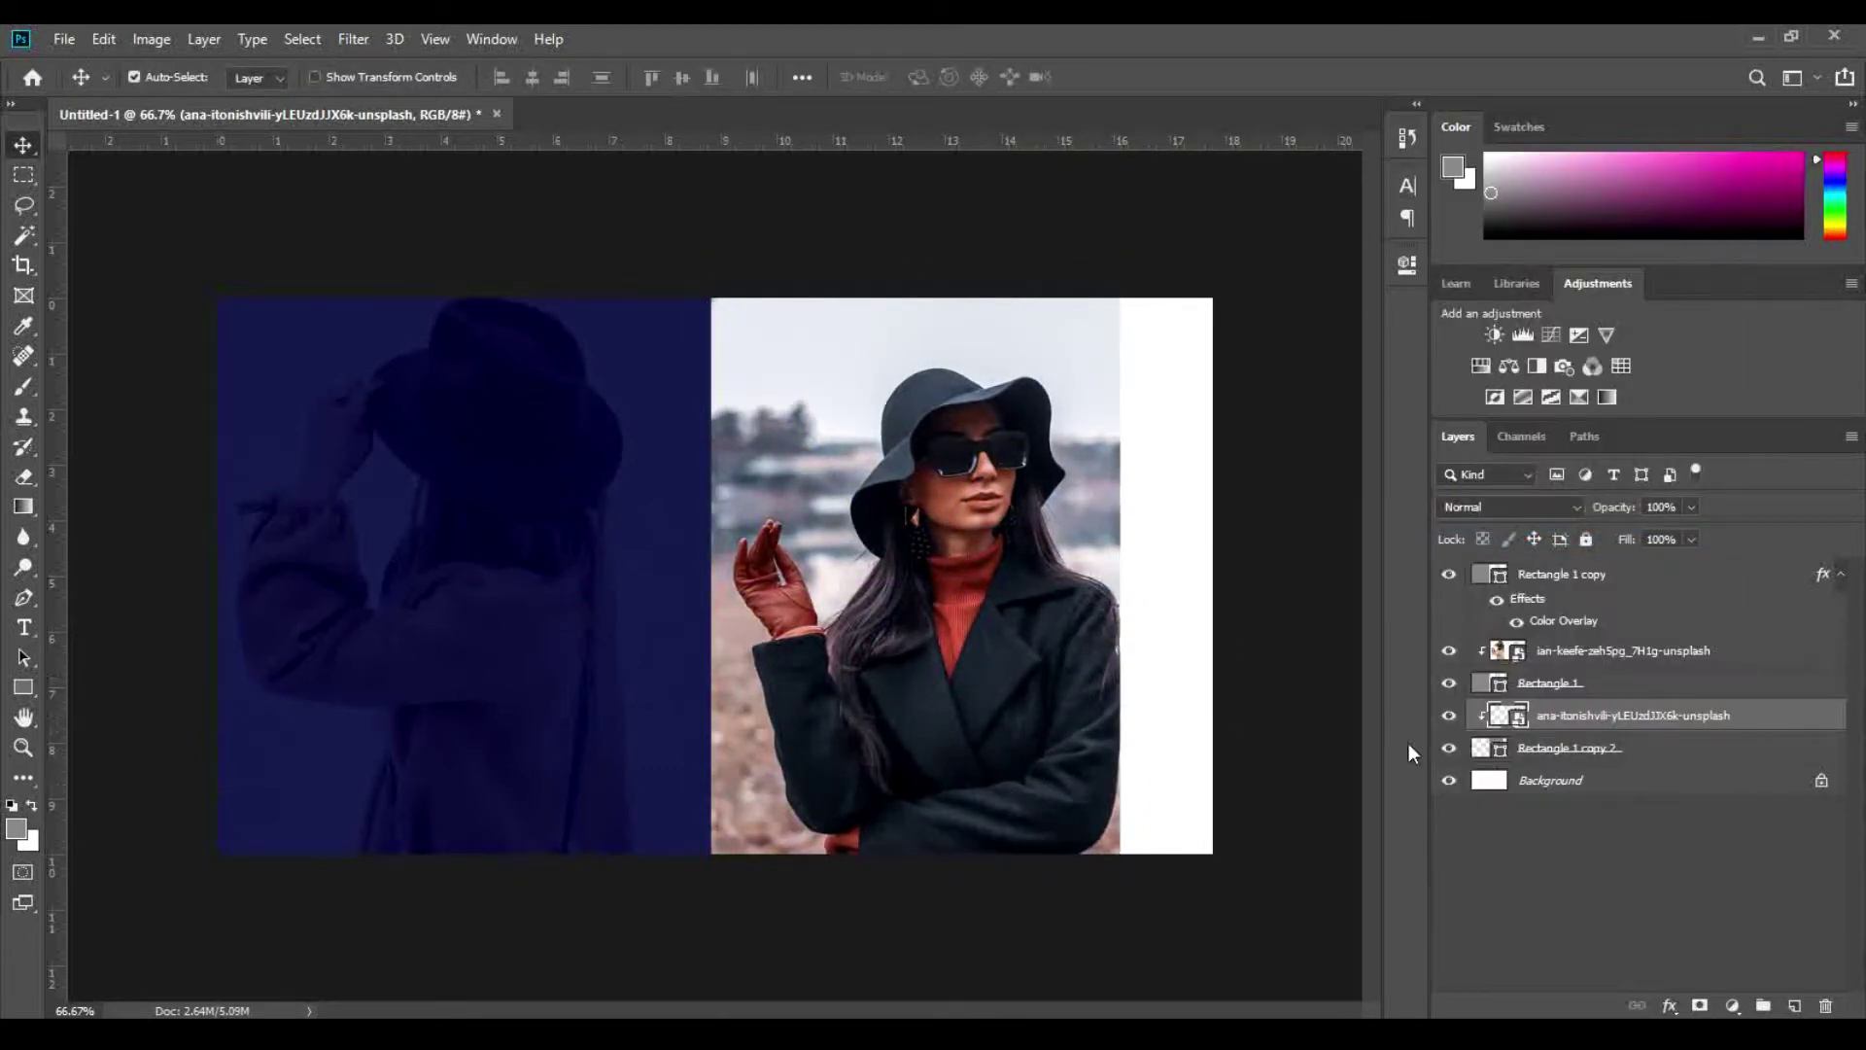
Step: Duplicate the middle rectangle to the top of the layer stack and resize it to about 119 × 368 px over the white strip's upper half
left_click(1643, 750)
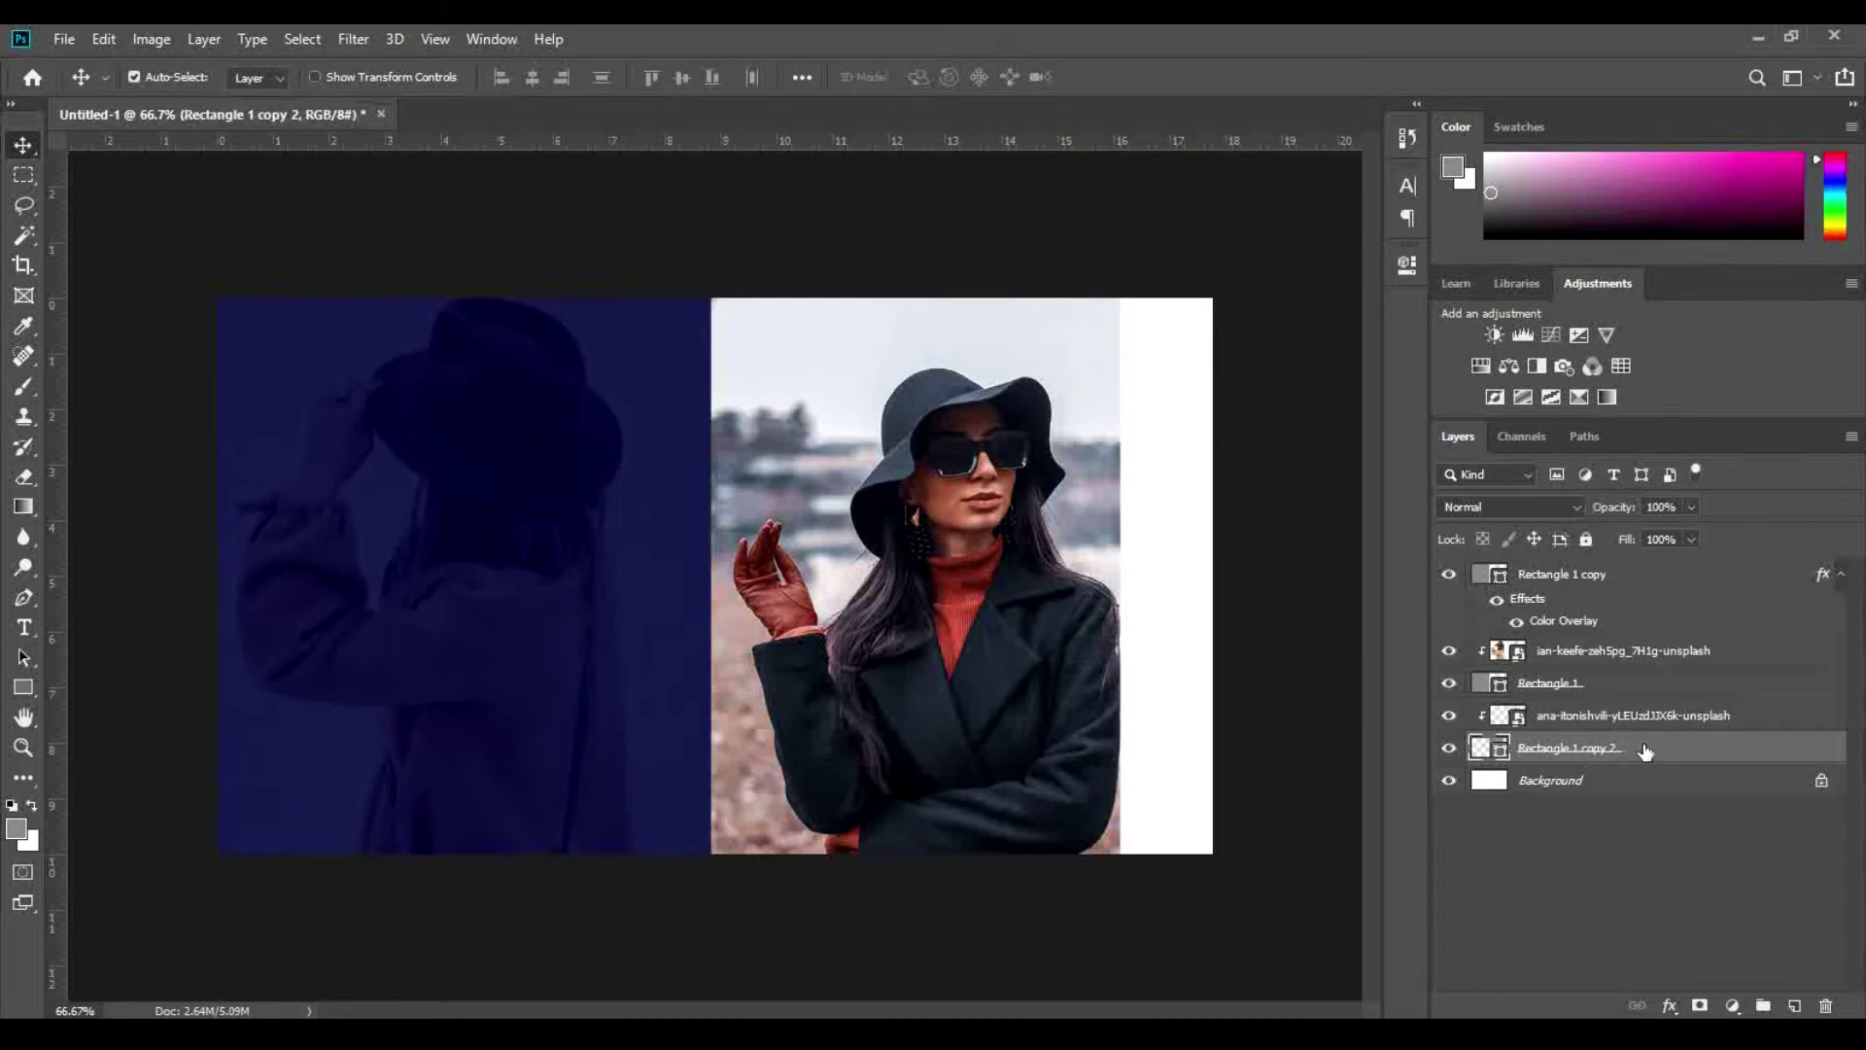
left_click_drag(1645, 750, 1711, 574)
key("ctrl+t")
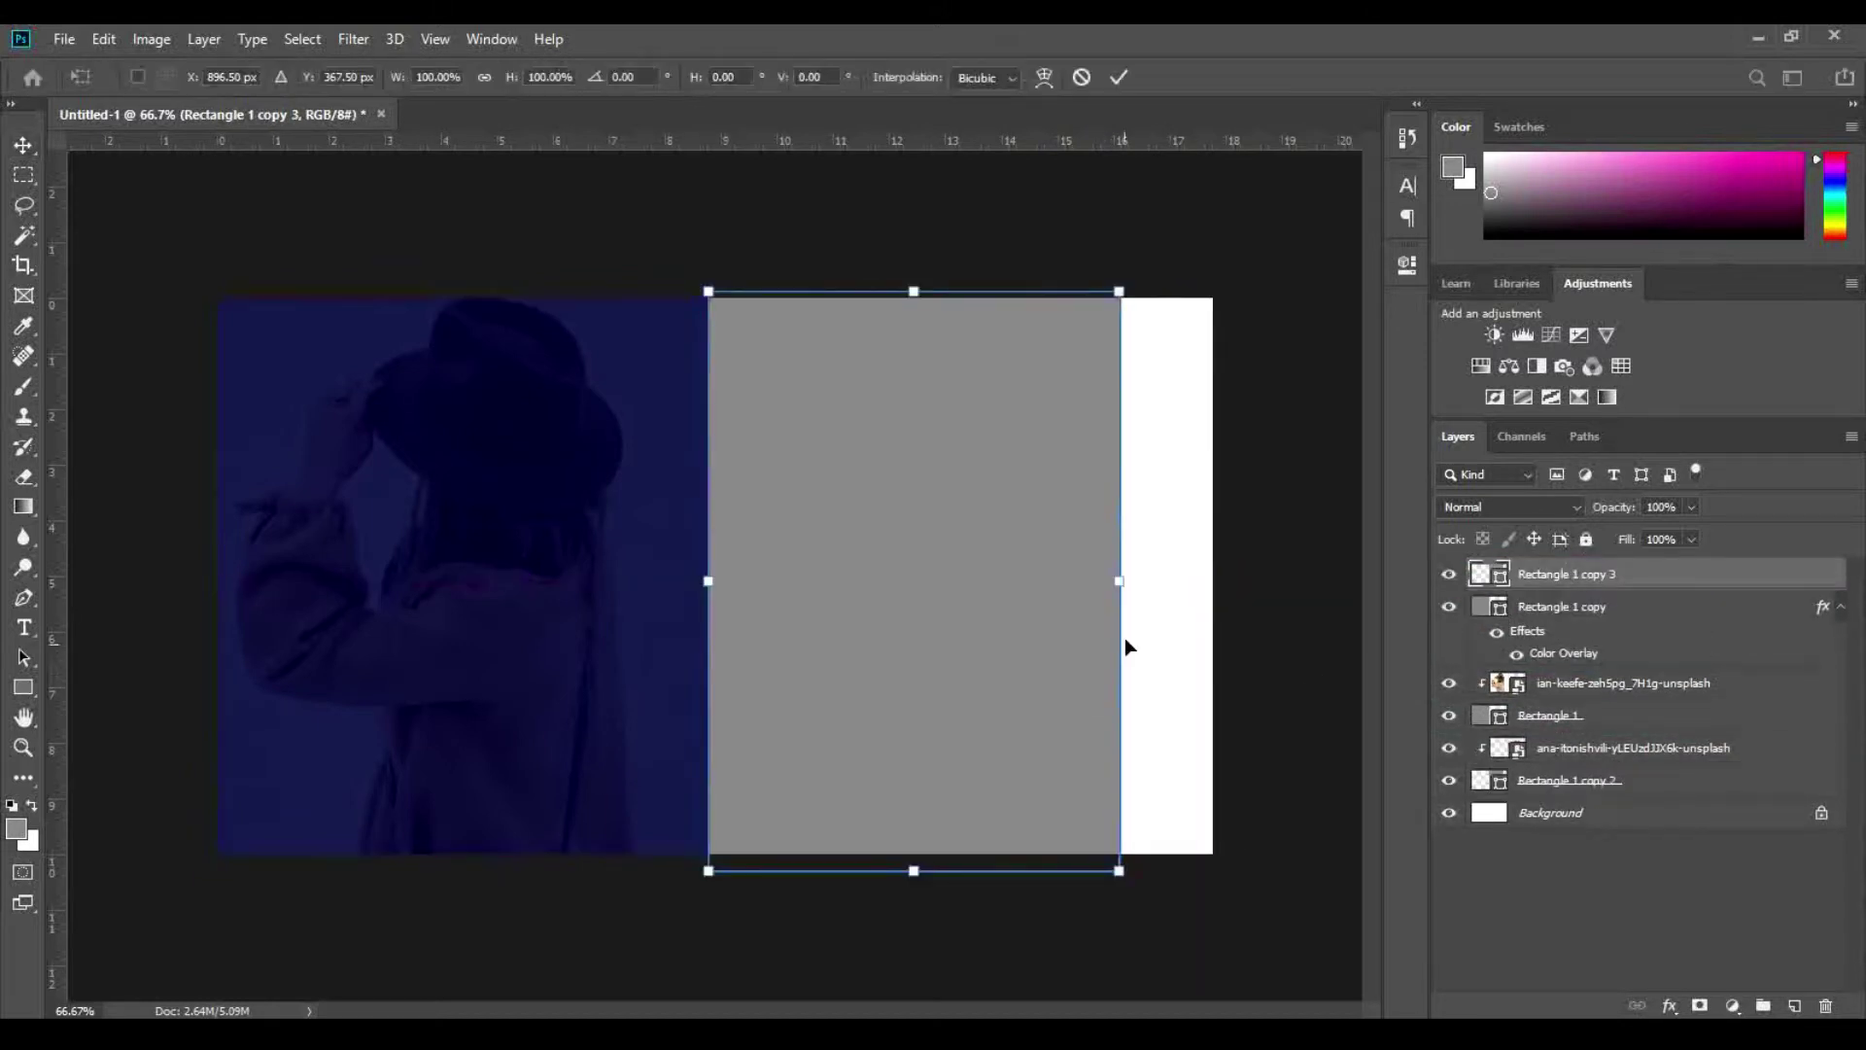
left_click_drag(1119, 580, 1213, 580)
left_click_drag(708, 580, 1119, 580)
left_click_drag(1169, 872, 1166, 621)
left_click_drag(1167, 291, 1167, 298)
left_click_drag(1167, 621, 1167, 581)
key("Return")
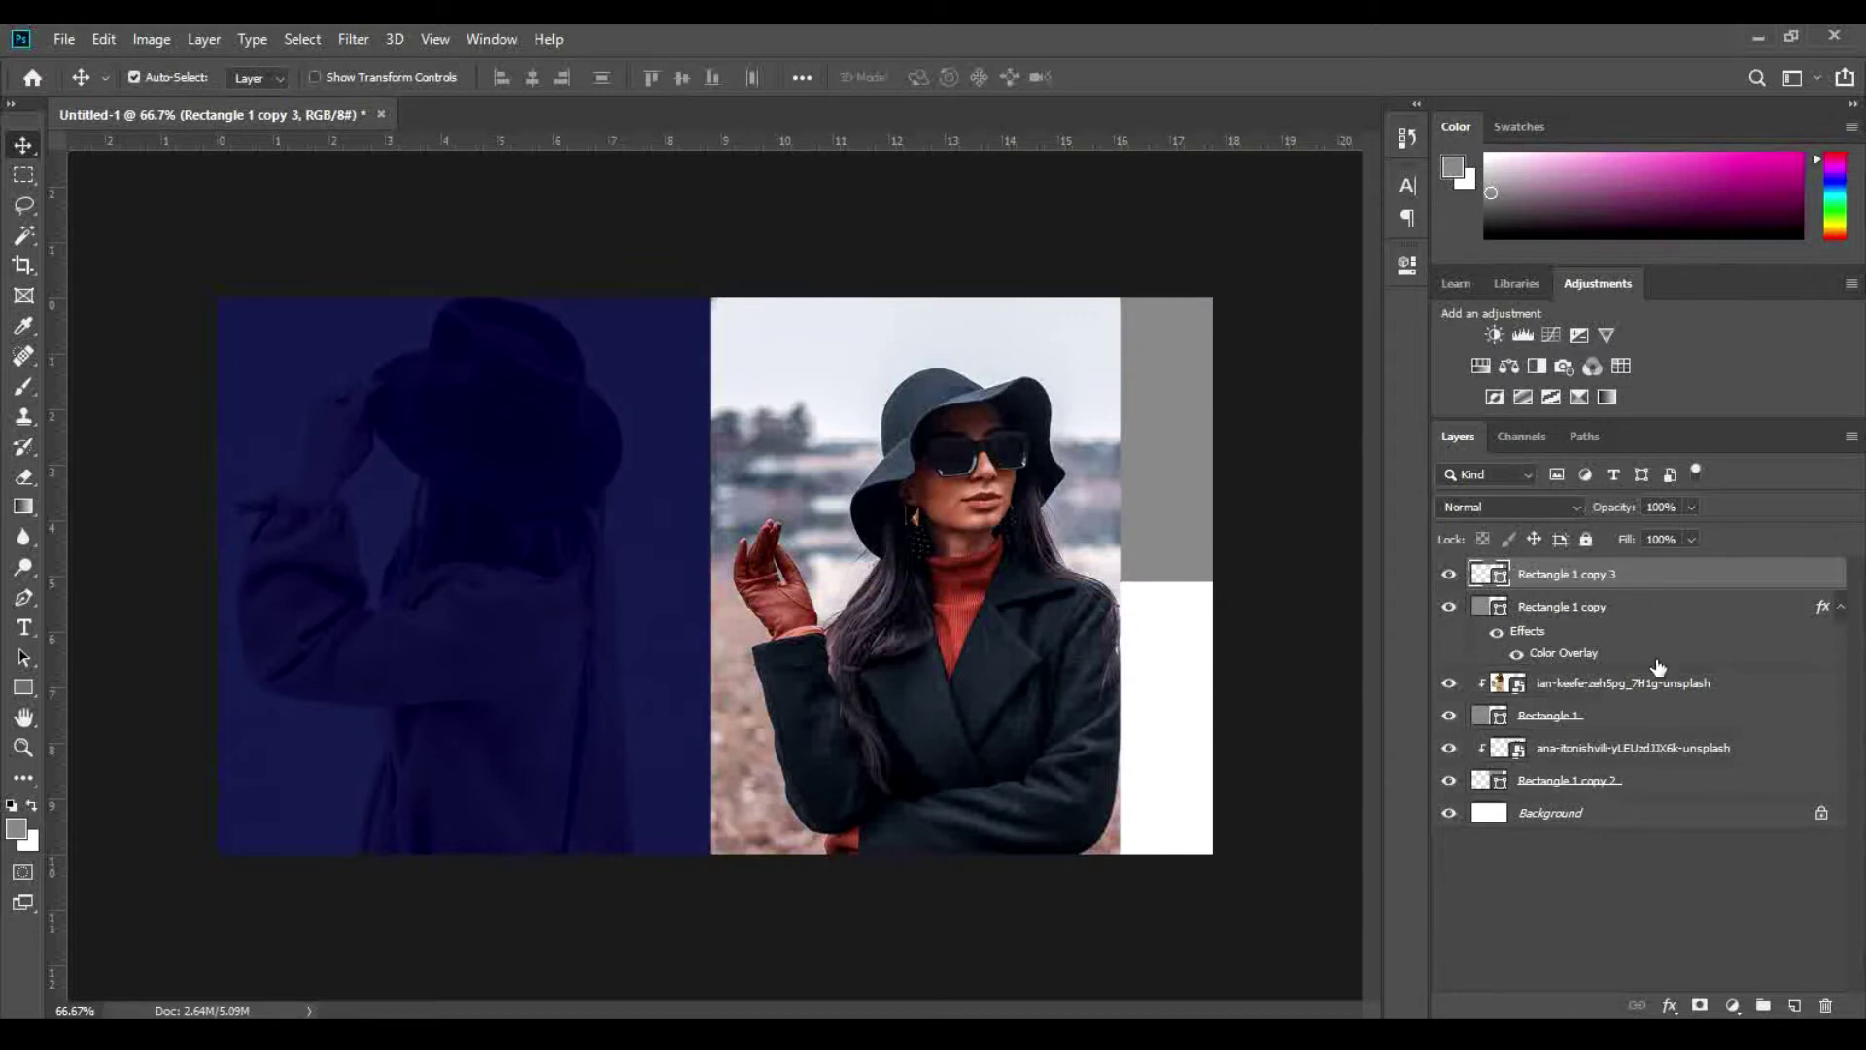
Step: Add a navy blue Color Overlay at 100% opacity to the upper block of the right strip
double_click(1664, 575)
left_click(1016, 777)
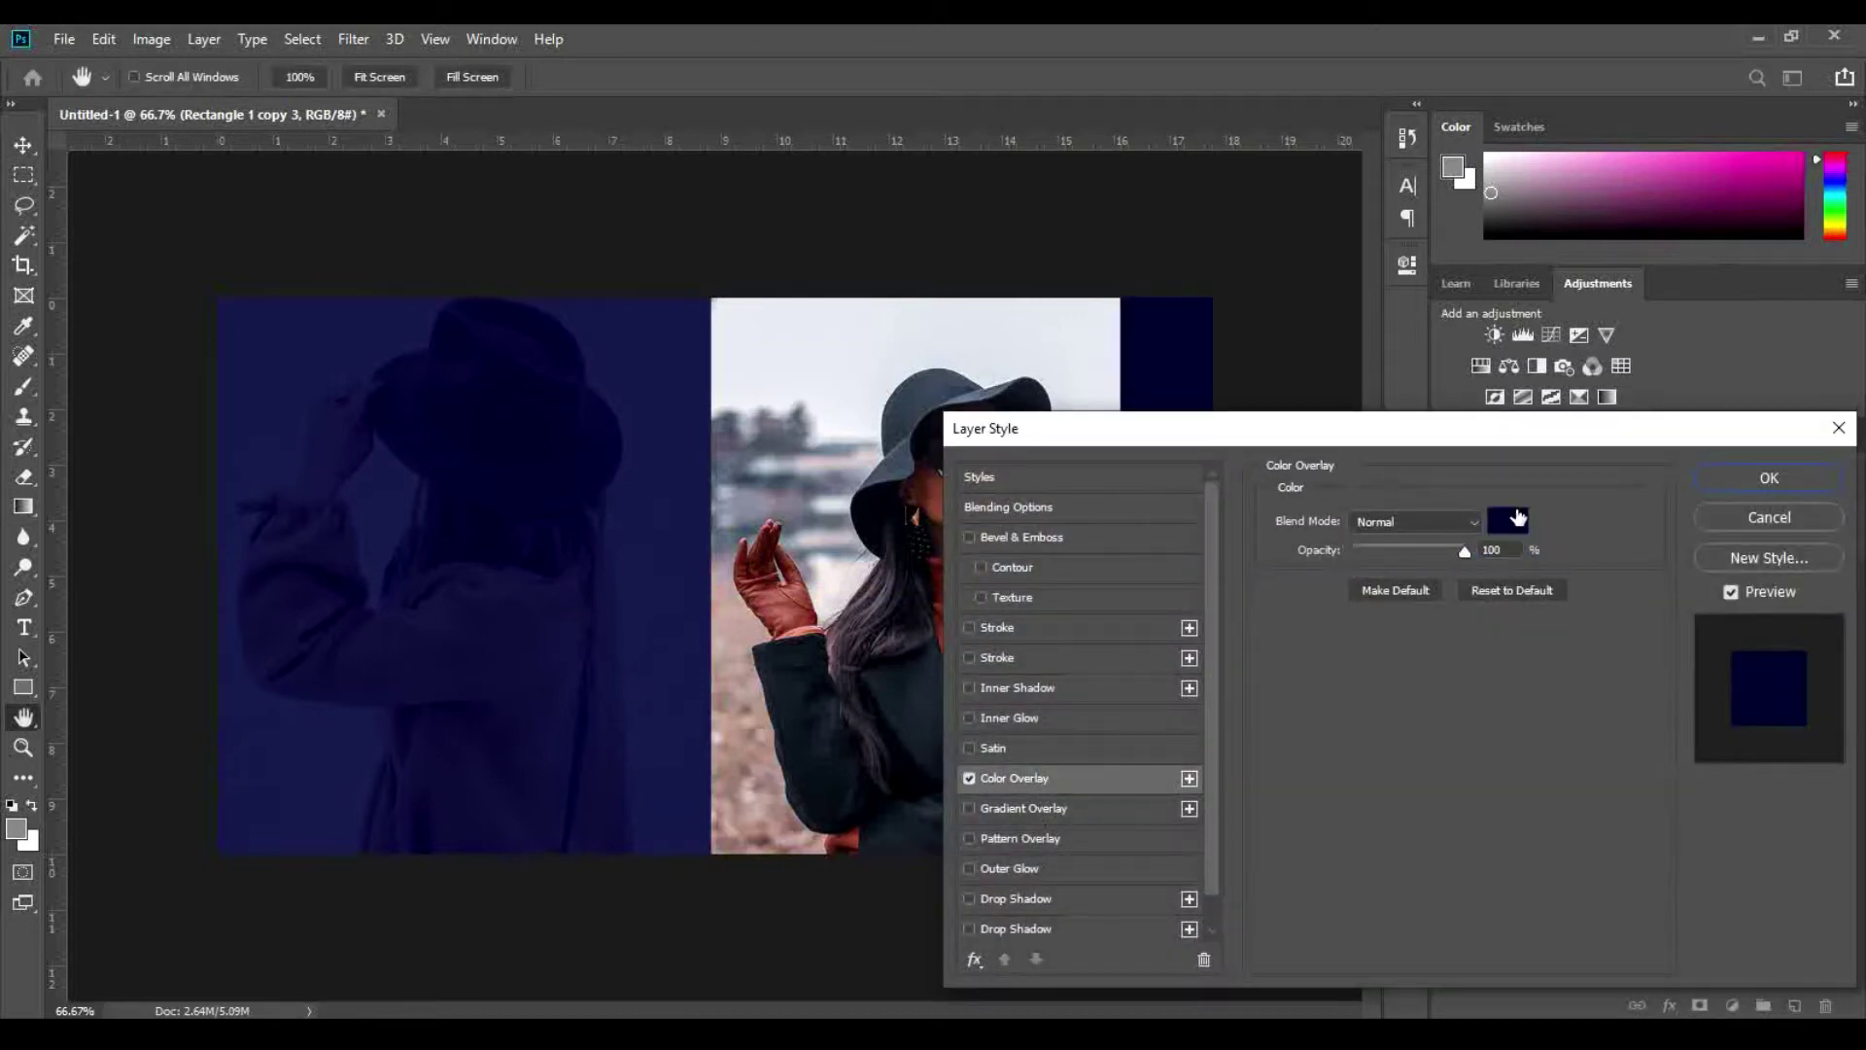
left_click(1793, 479)
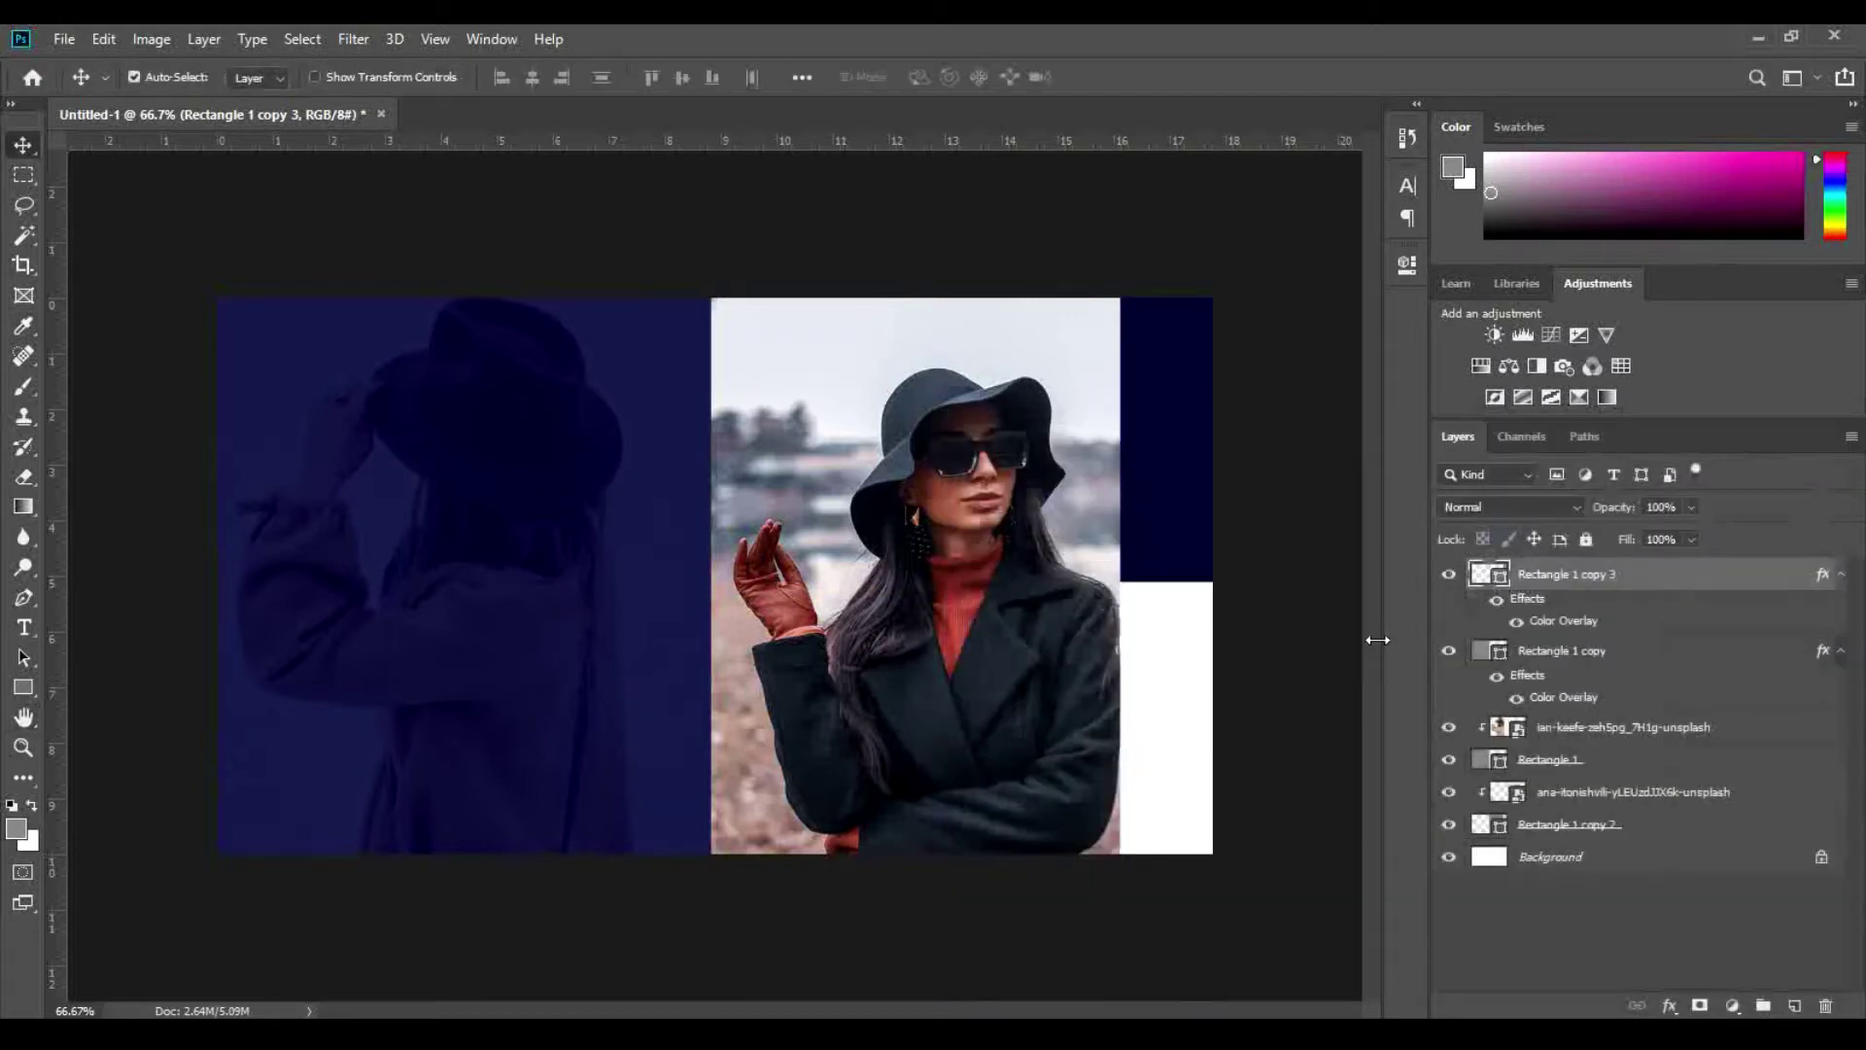
Step: Duplicate the navy block and move the copy straight down to fill the lower half of the right strip
key("ctrl+j")
key("shift+Down")
key("shift+Down")
key("shift+Down")
key("shift+Down")
key("shift+Down")
key("shift+Down")
key("shift+Down")
key("shift+Down")
key("shift+Down")
key("shift+Down")
key("shift+Down")
key("shift+Down")
key("shift+Down")
key("shift+Down")
key("shift+Down")
key("shift+Down")
key("shift+Down")
key("shift+Down")
key("shift+Down")
key("shift+Down")
key("shift+Down")
key("shift+Down")
key("shift+Down")
key("shift+Down")
key("shift+Down")
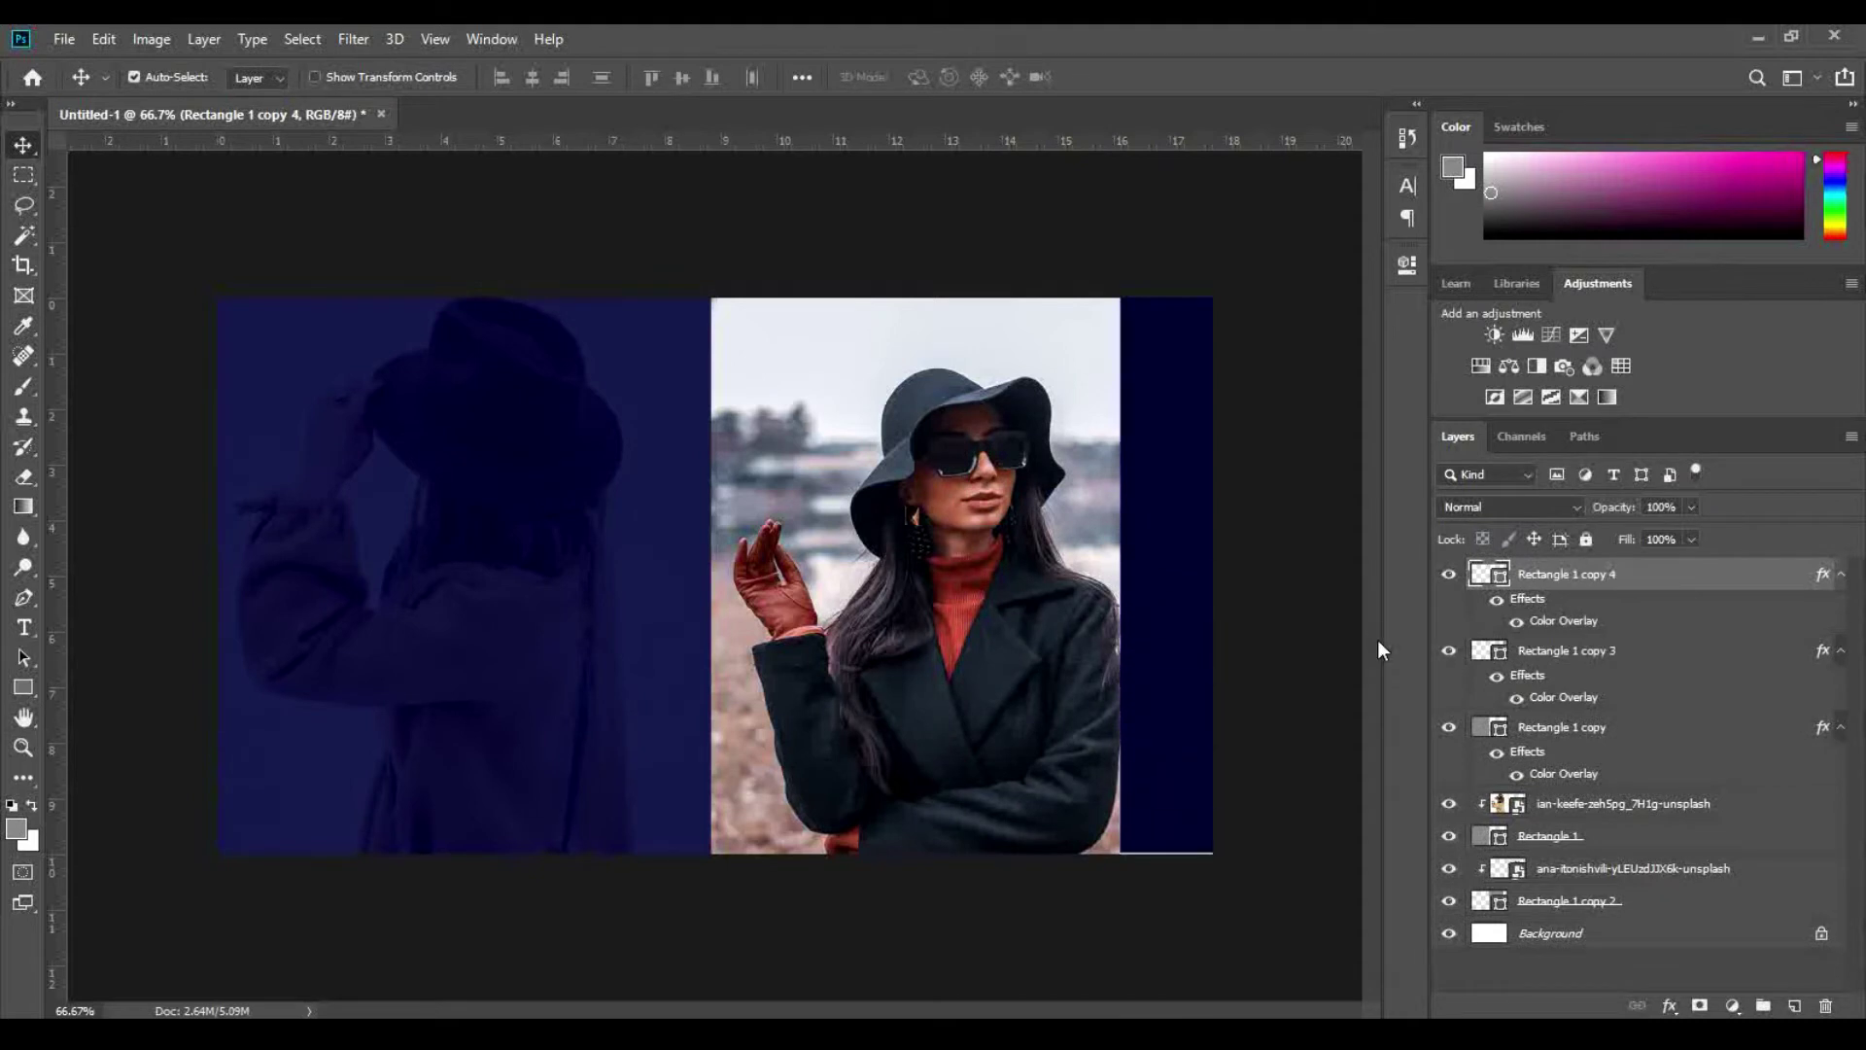
Step: Change the lower block's Color Overlay to orange-red #ff4200
double_click(1564, 621)
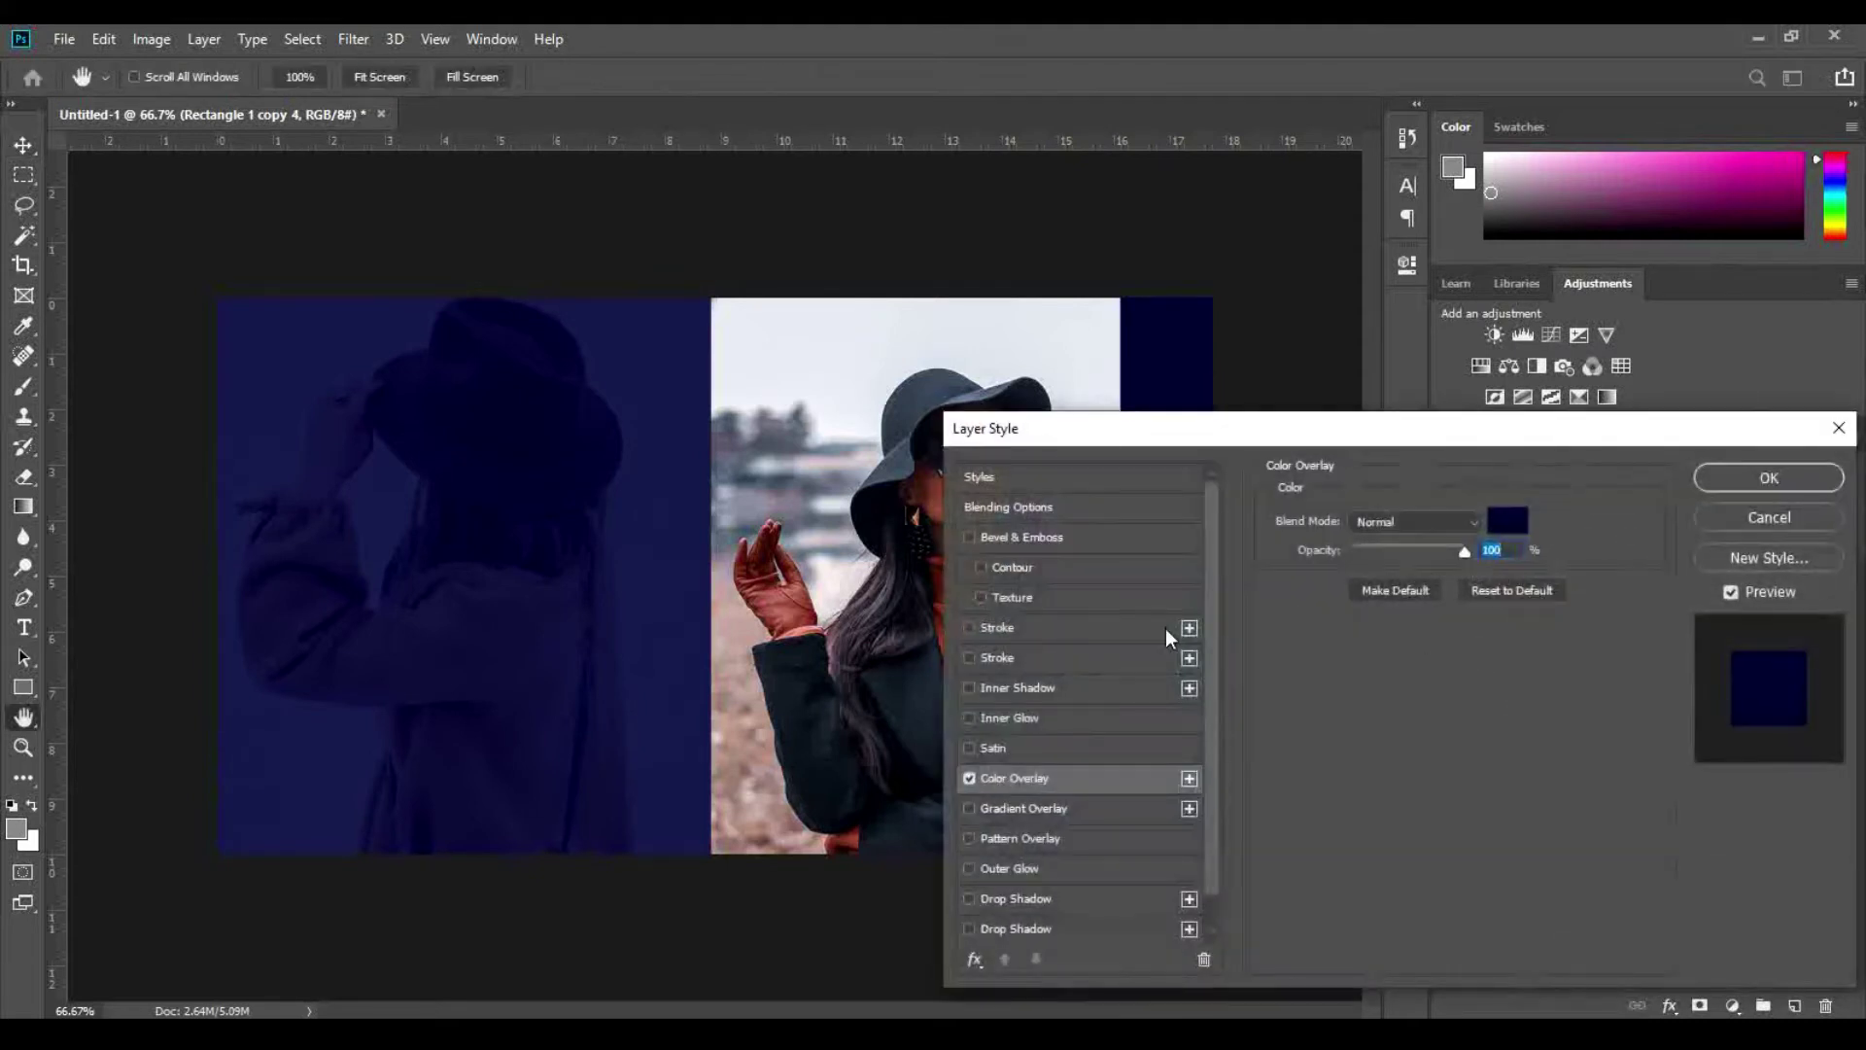
left_click(1500, 516)
left_click_drag(1570, 622, 1585, 773)
left_click_drag(1502, 529, 1530, 497)
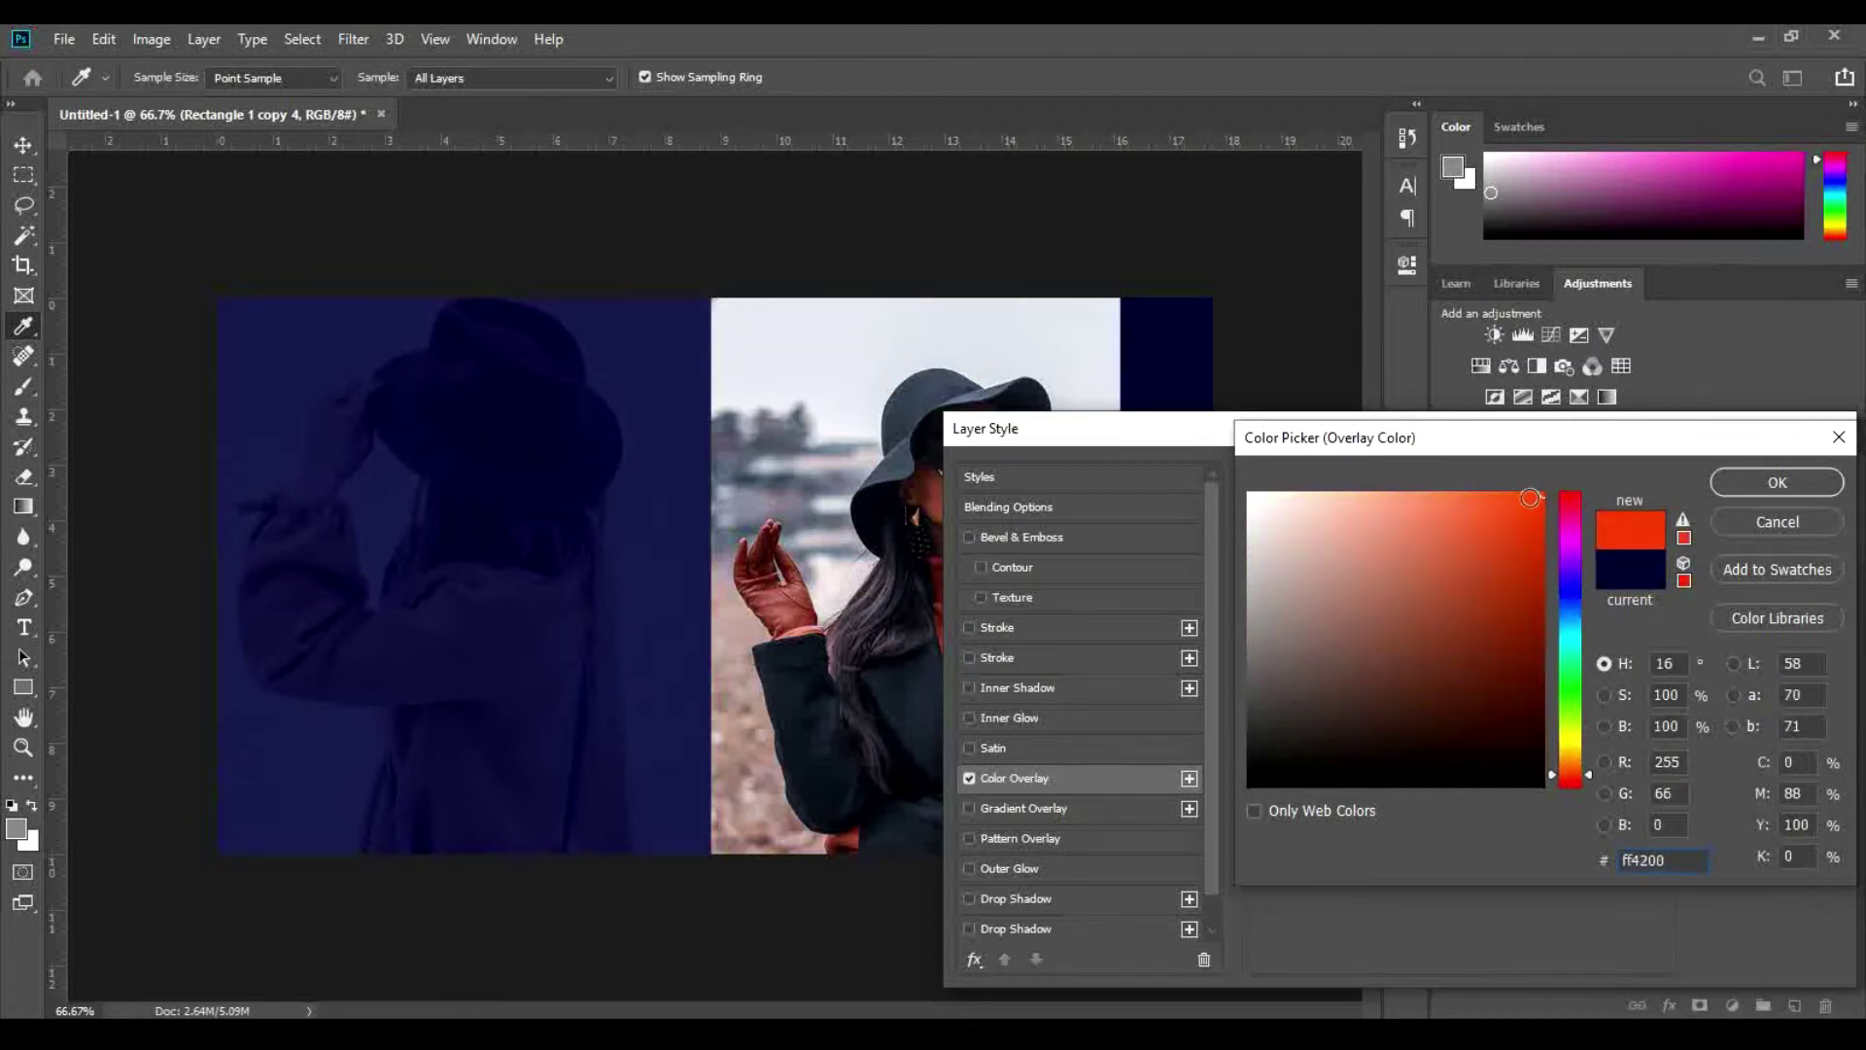
left_click(1776, 482)
left_click(1764, 471)
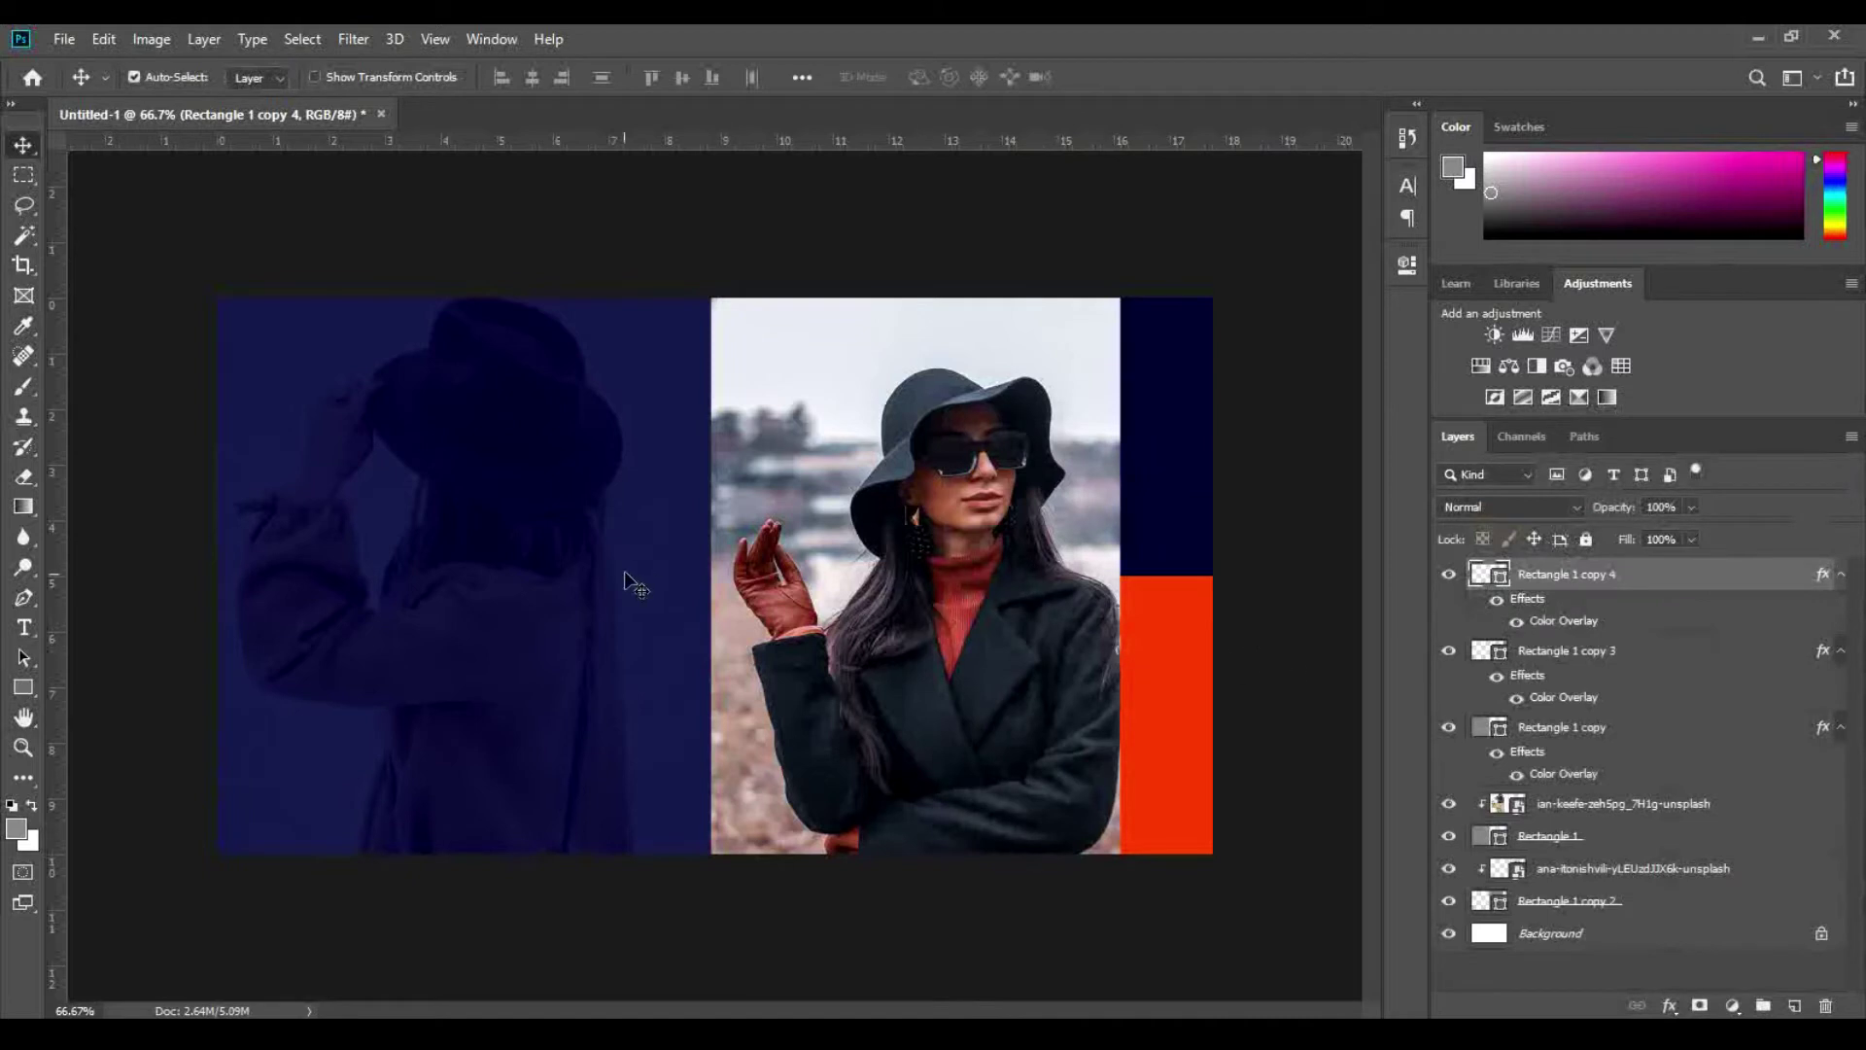
key("u")
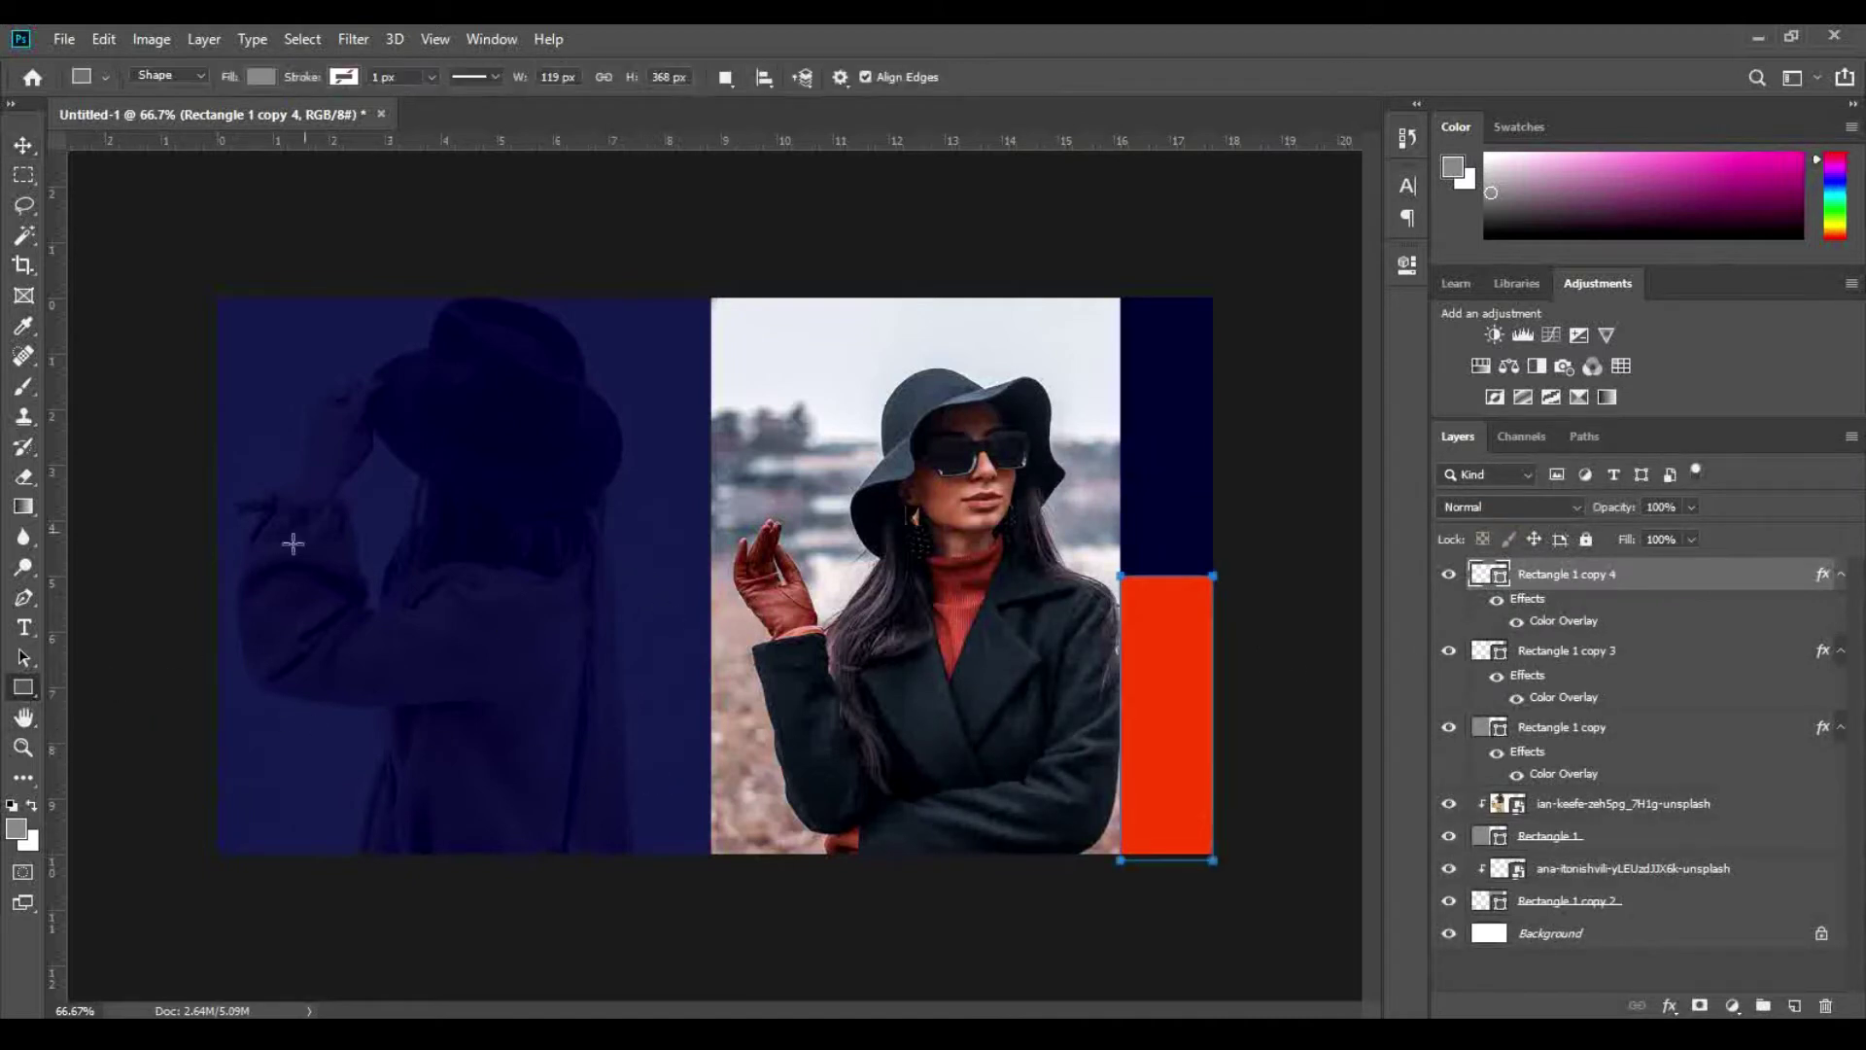
left_click(368, 502)
key("Escape")
Step: Add the text "Ready for" on two lines over the navy photo panel and set its font to Playfair Display Regular
key("t")
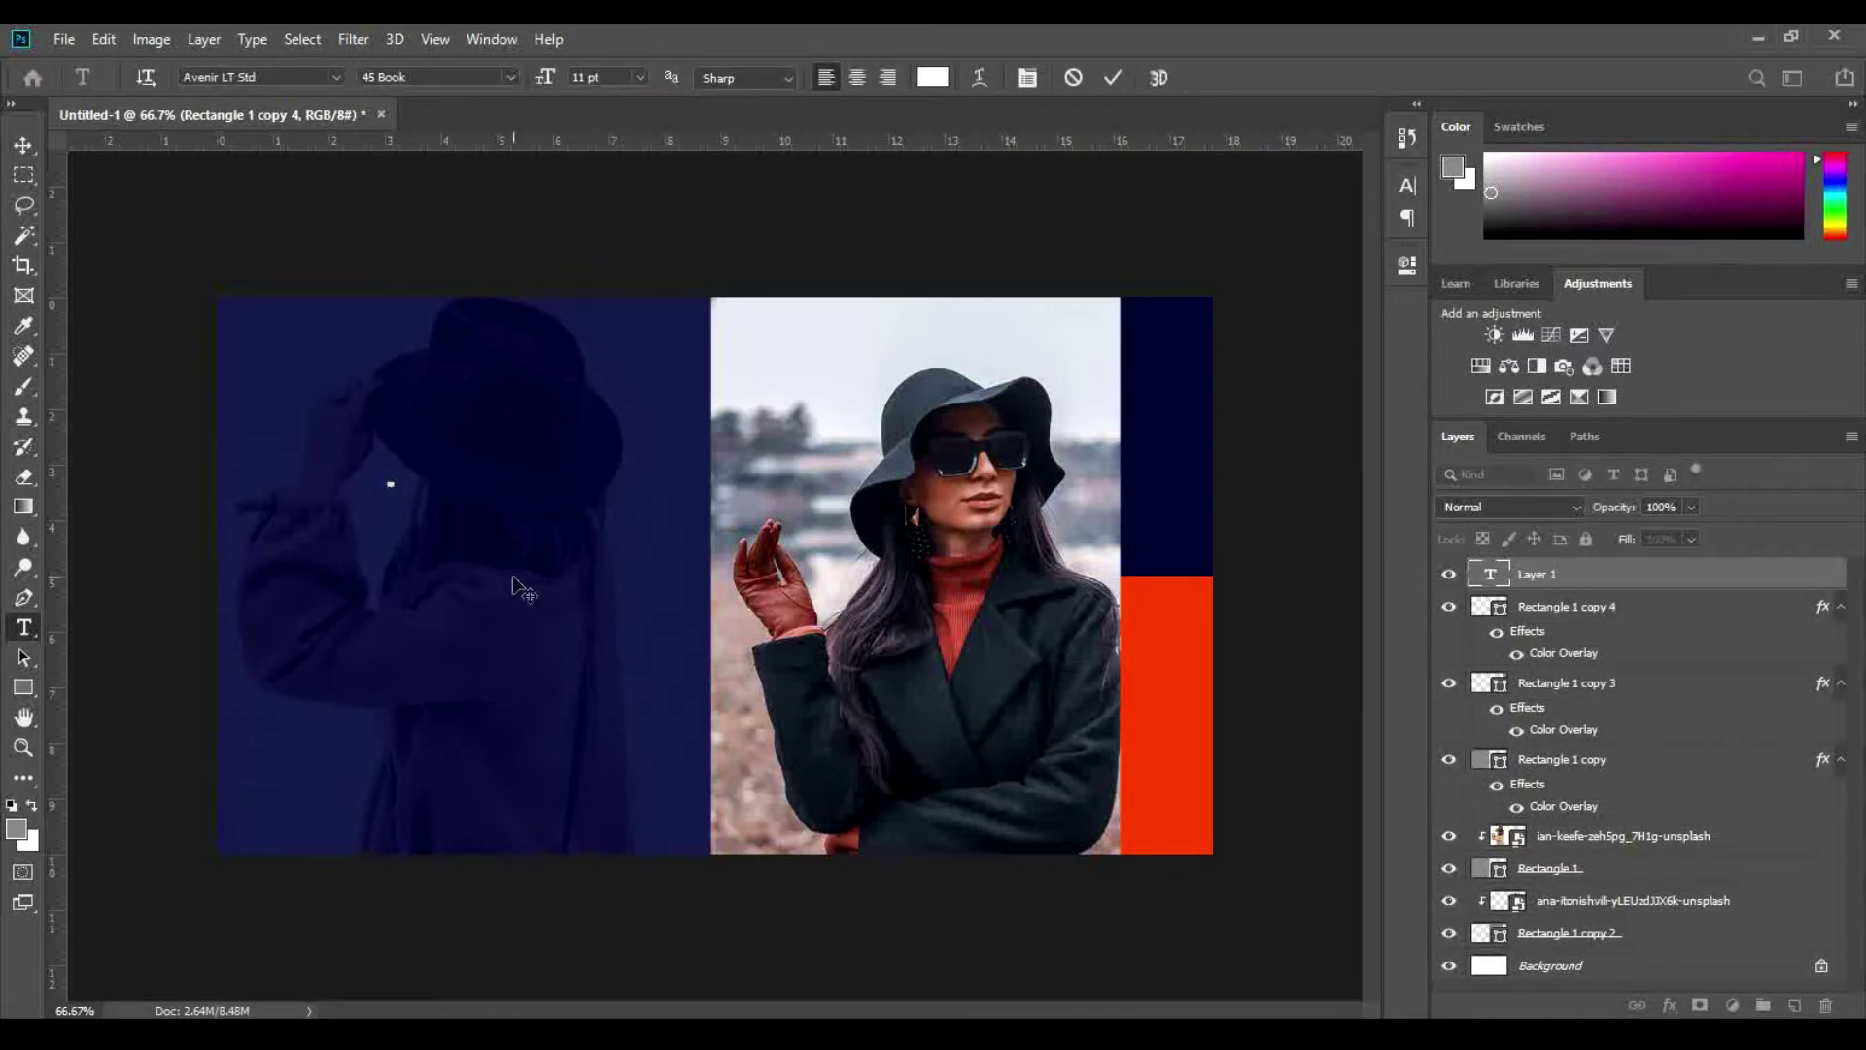
type("Beauty")
left_click(305, 77)
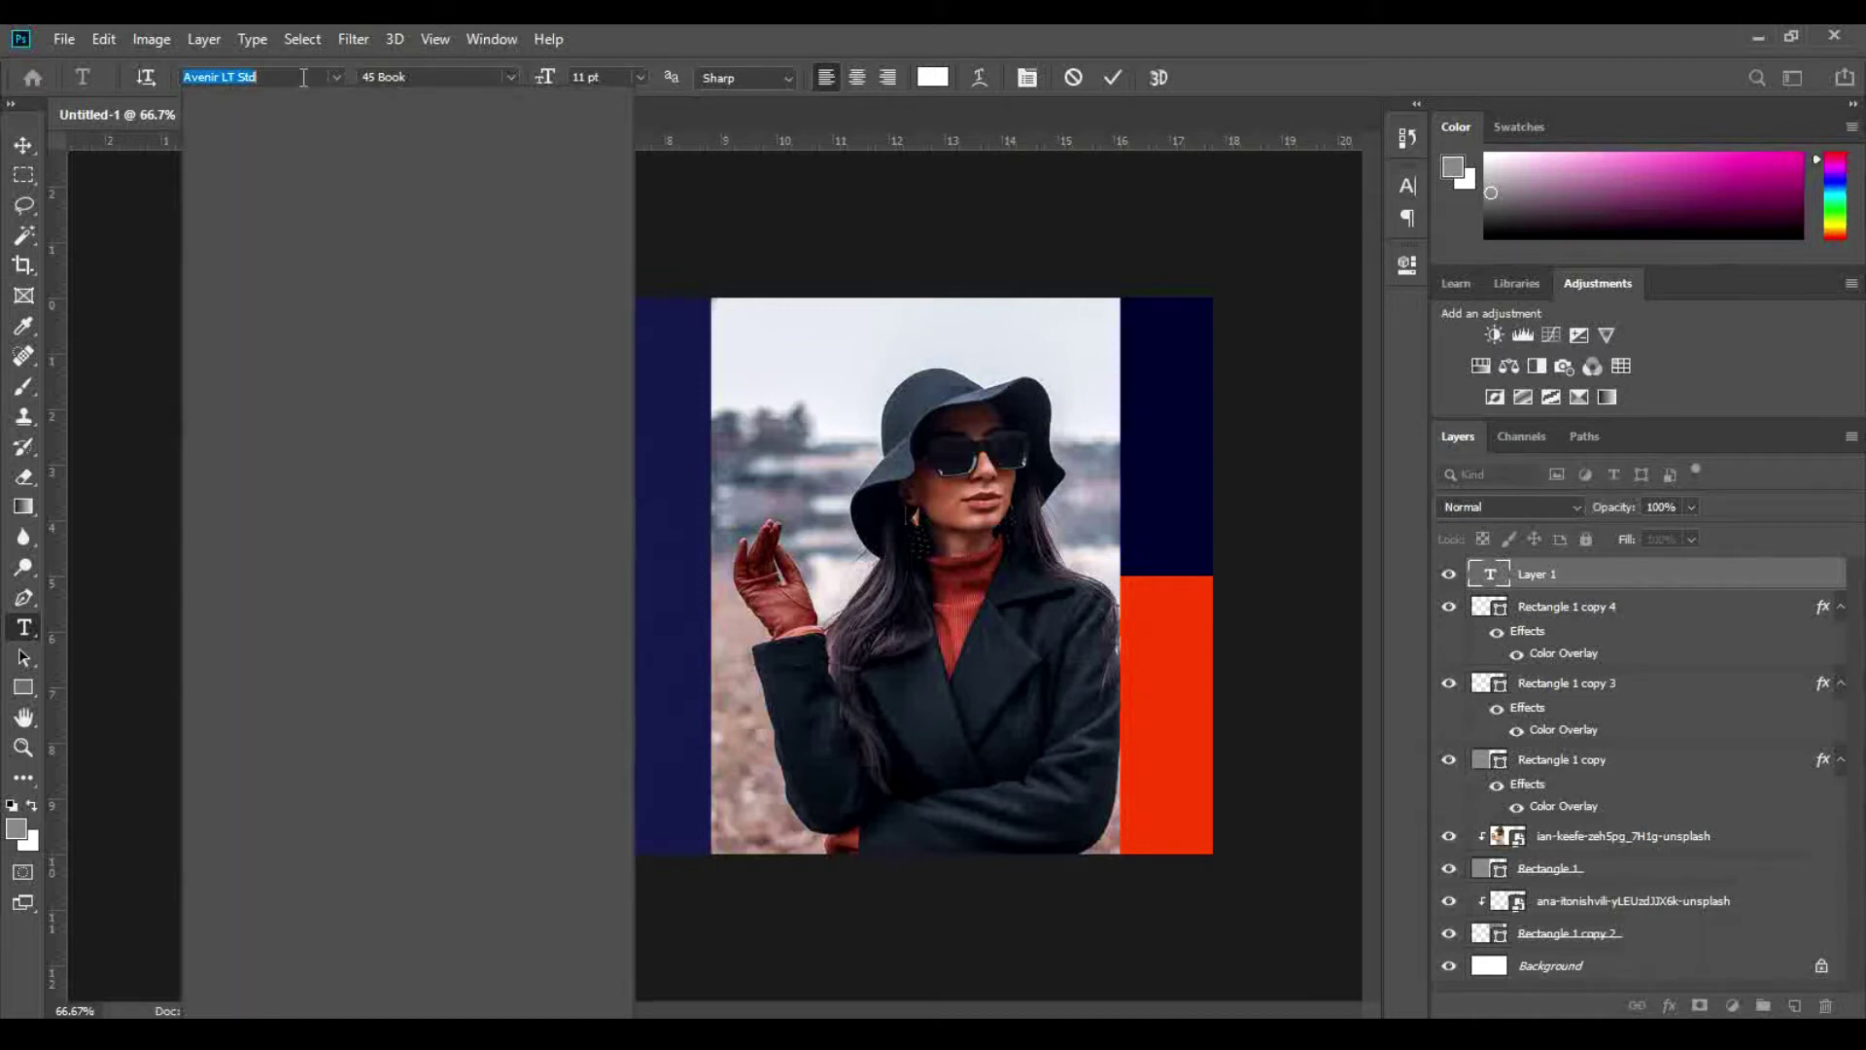
type("play")
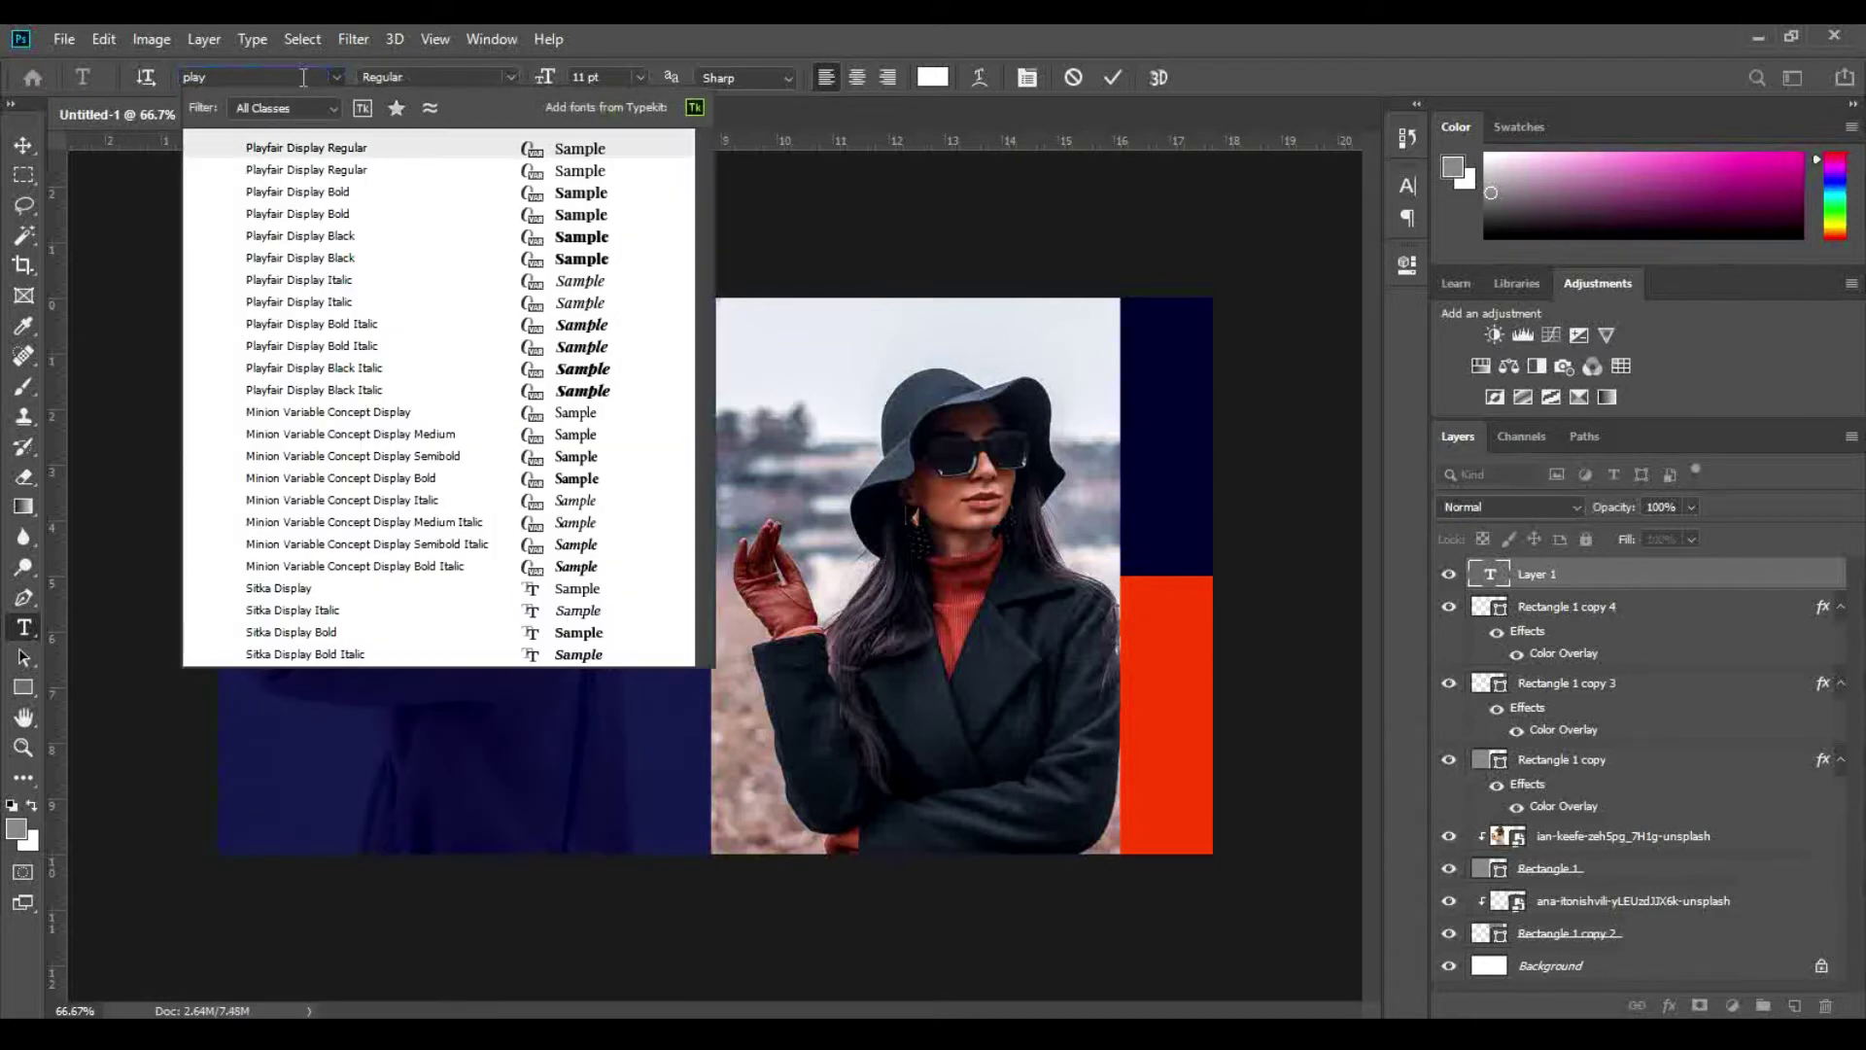
key("Return")
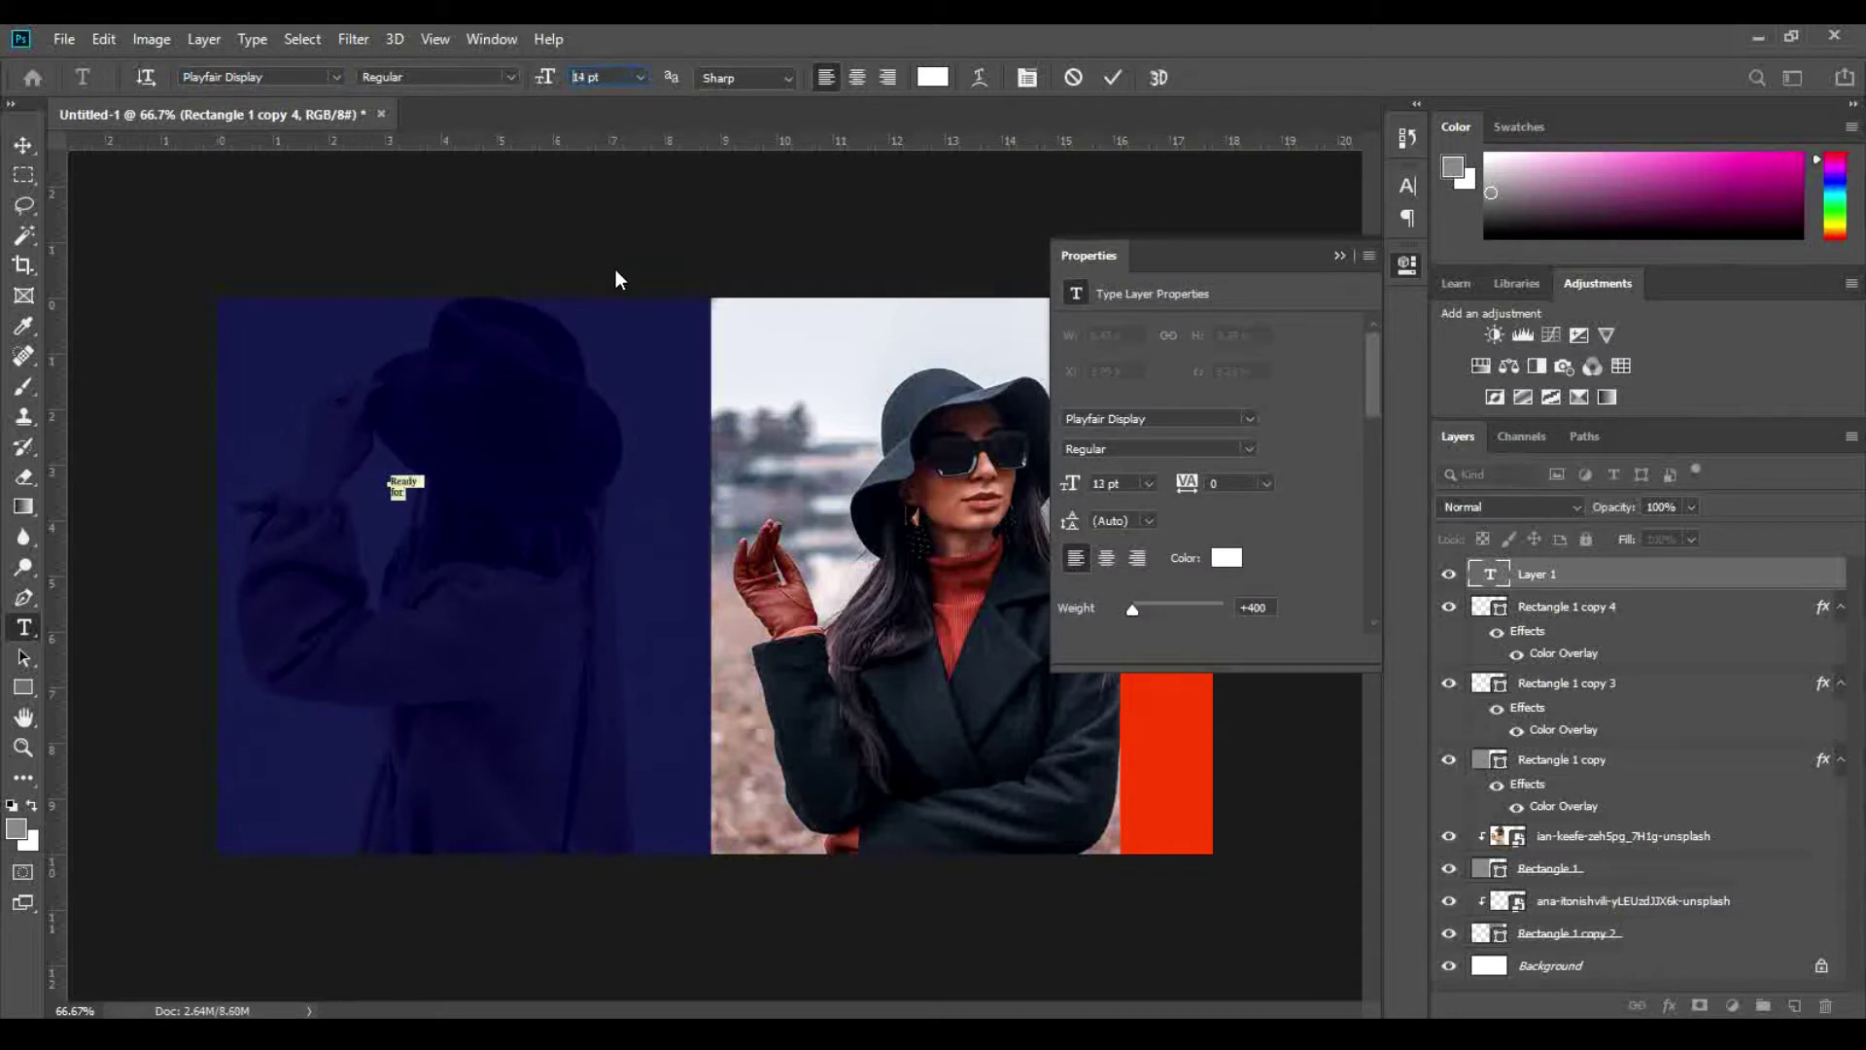
Step: Increase the "Ready for" text size to 40 pt
key("Up")
key("Up")
key("Up")
key("Up")
key("Up")
key("Up")
key("Up")
key("Up")
key("Up")
key("Up")
key("Up")
key("Up")
key("Up")
key("Up")
key("Up")
key("Up")
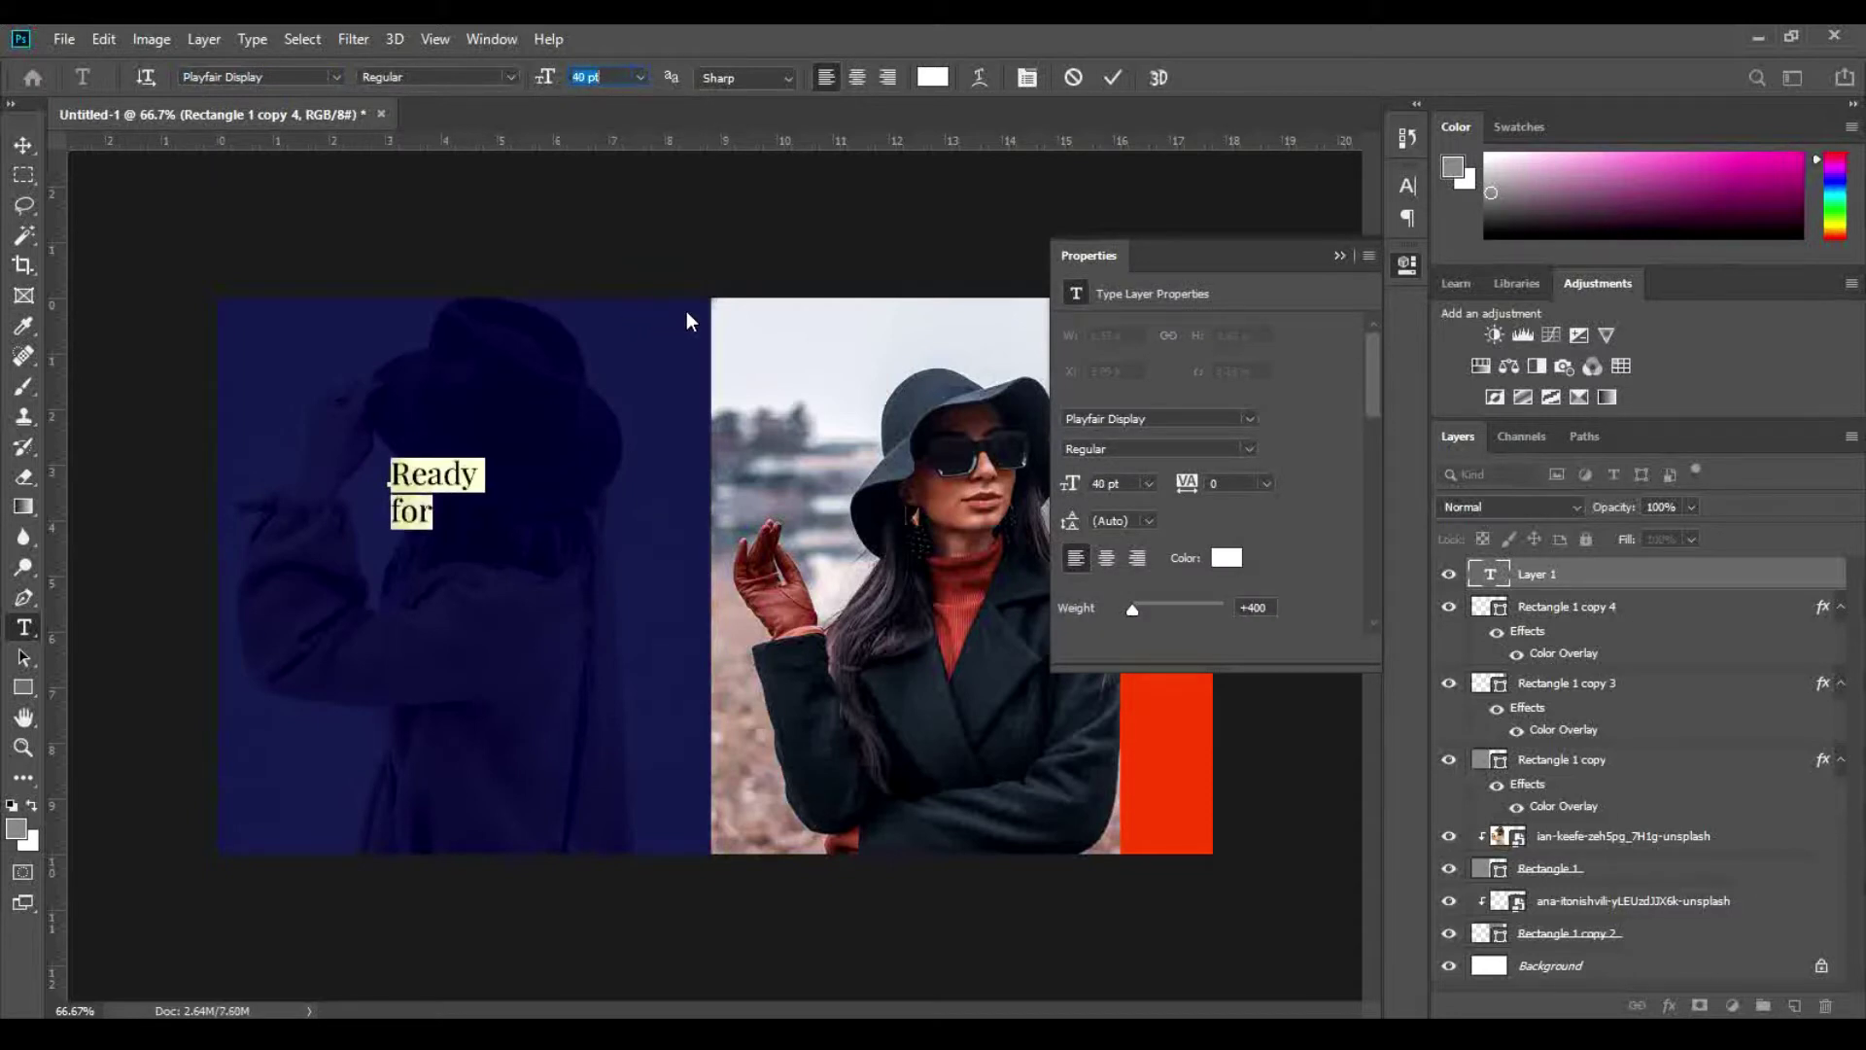
left_click(931, 77)
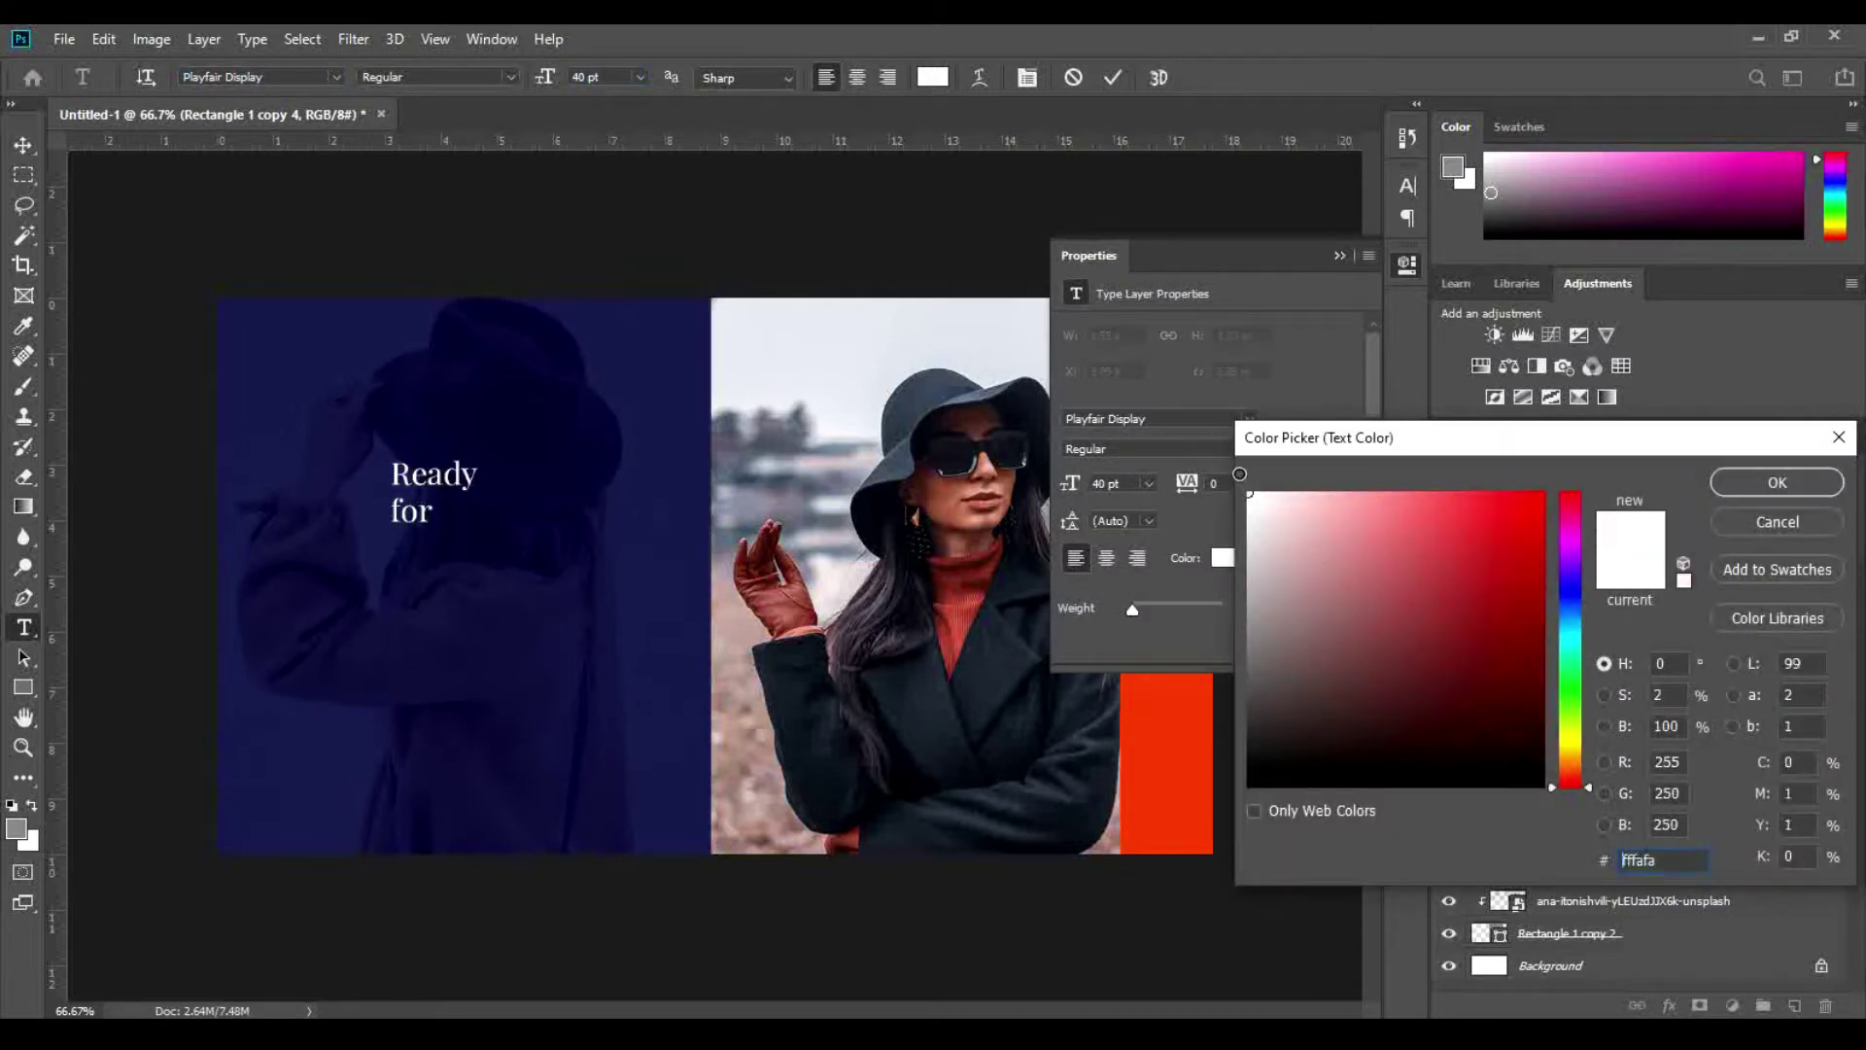
left_click(1777, 482)
left_click(1340, 255)
left_click(1413, 189)
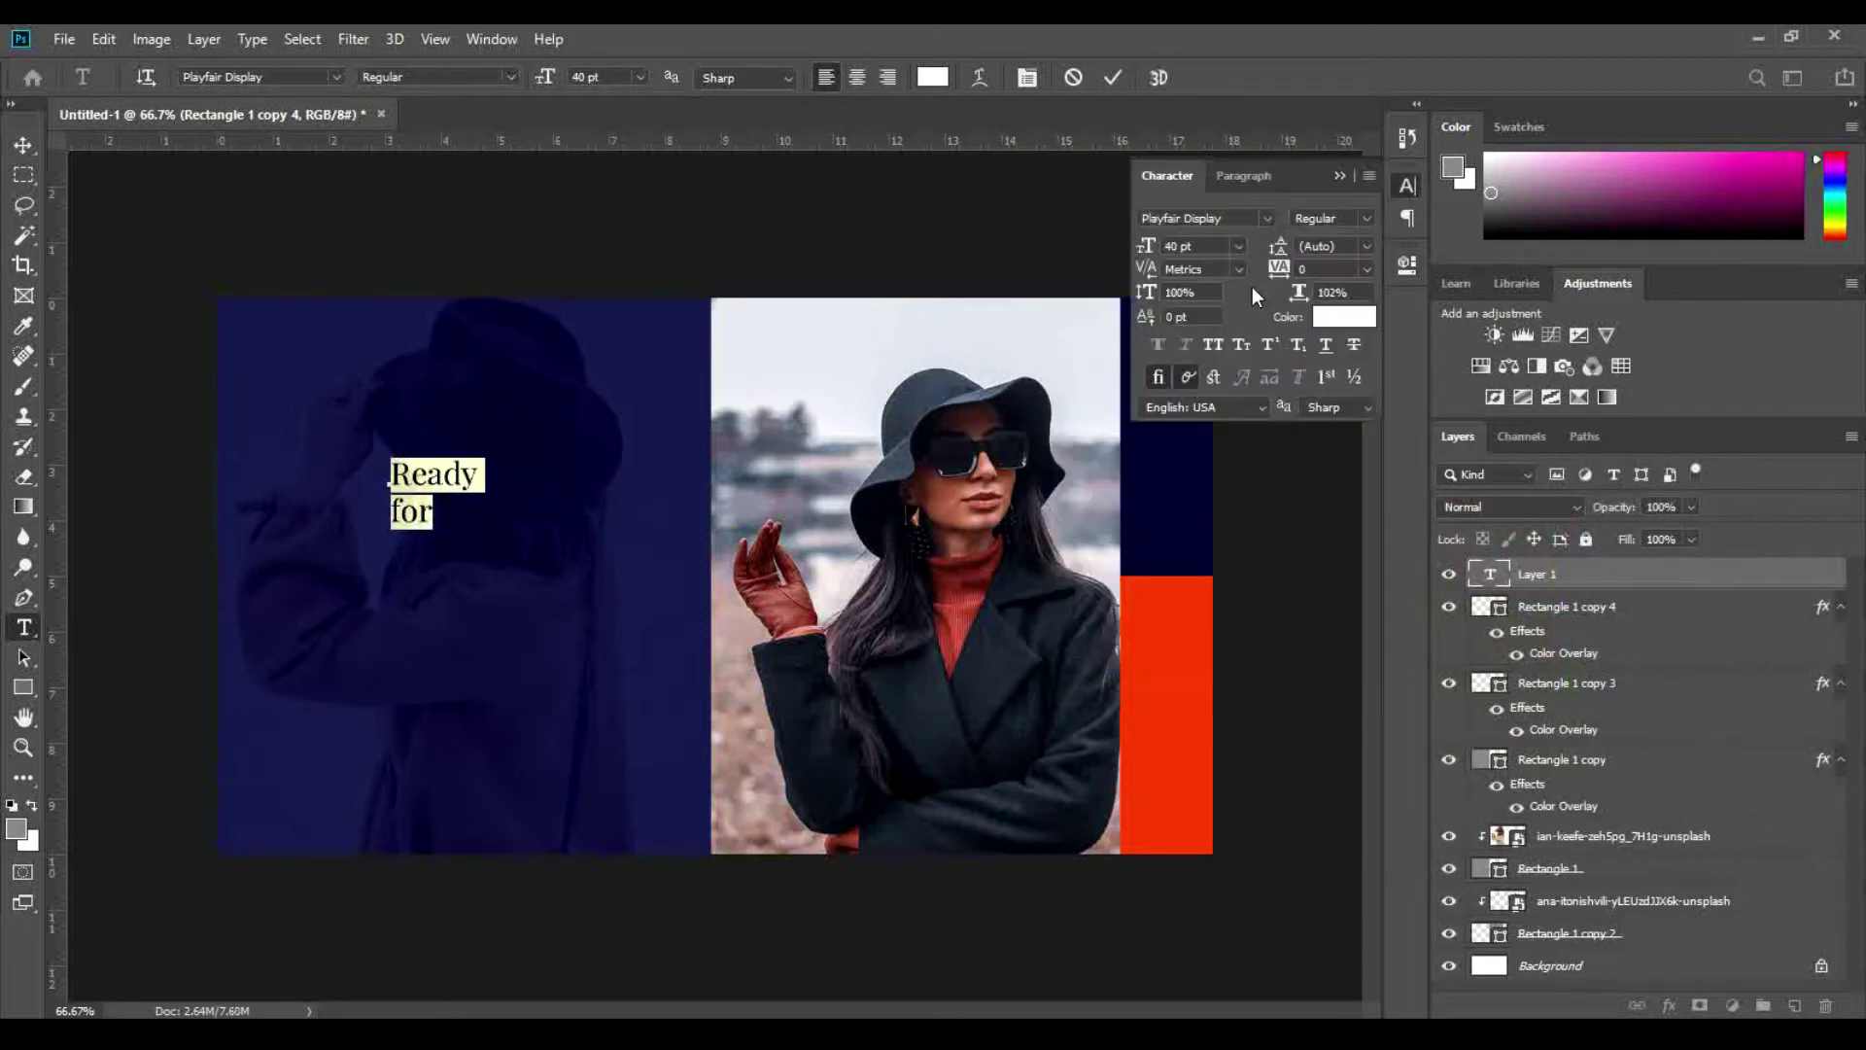
left_click(1408, 185)
Step: Finish the "Ready for" text and move it up and to the left on the navy panel
key("ctrl+Return")
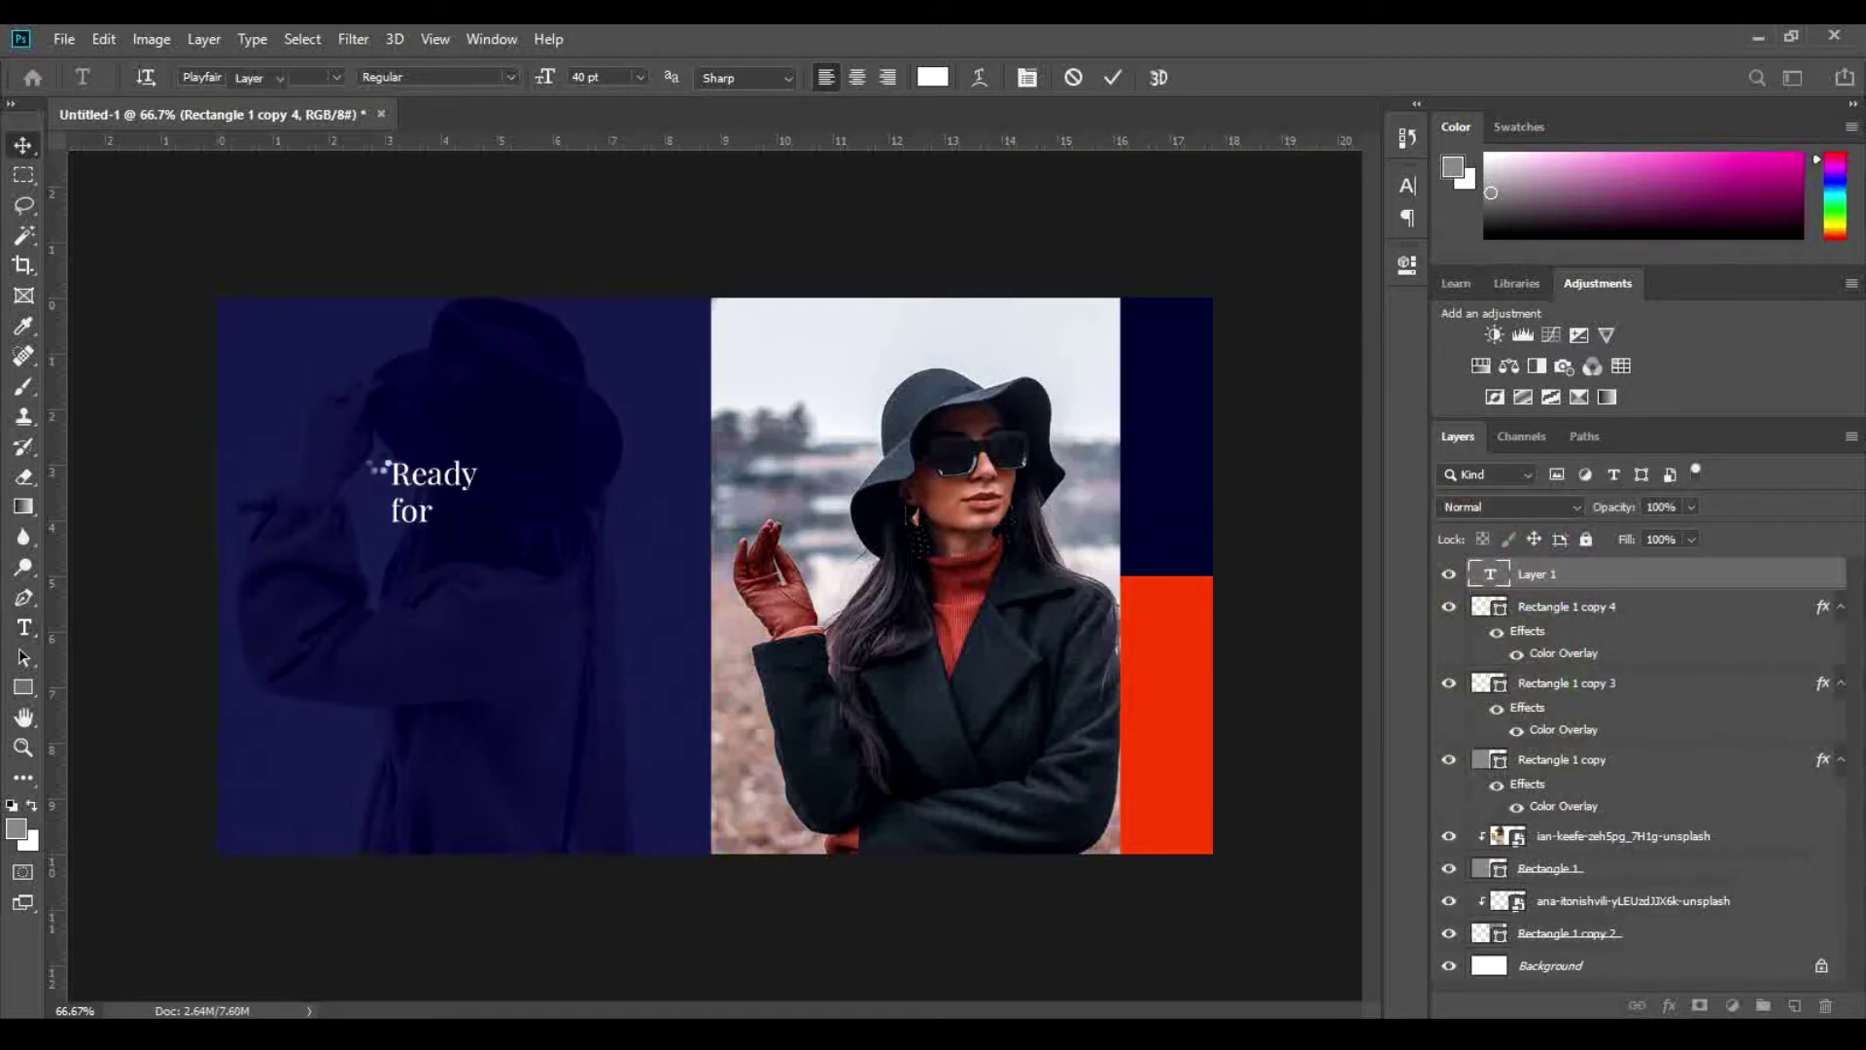
key("v")
left_click_drag(459, 486, 389, 422)
Step: Add a separate text "Winter" below "Ready for" and set its font style to Black
key("t")
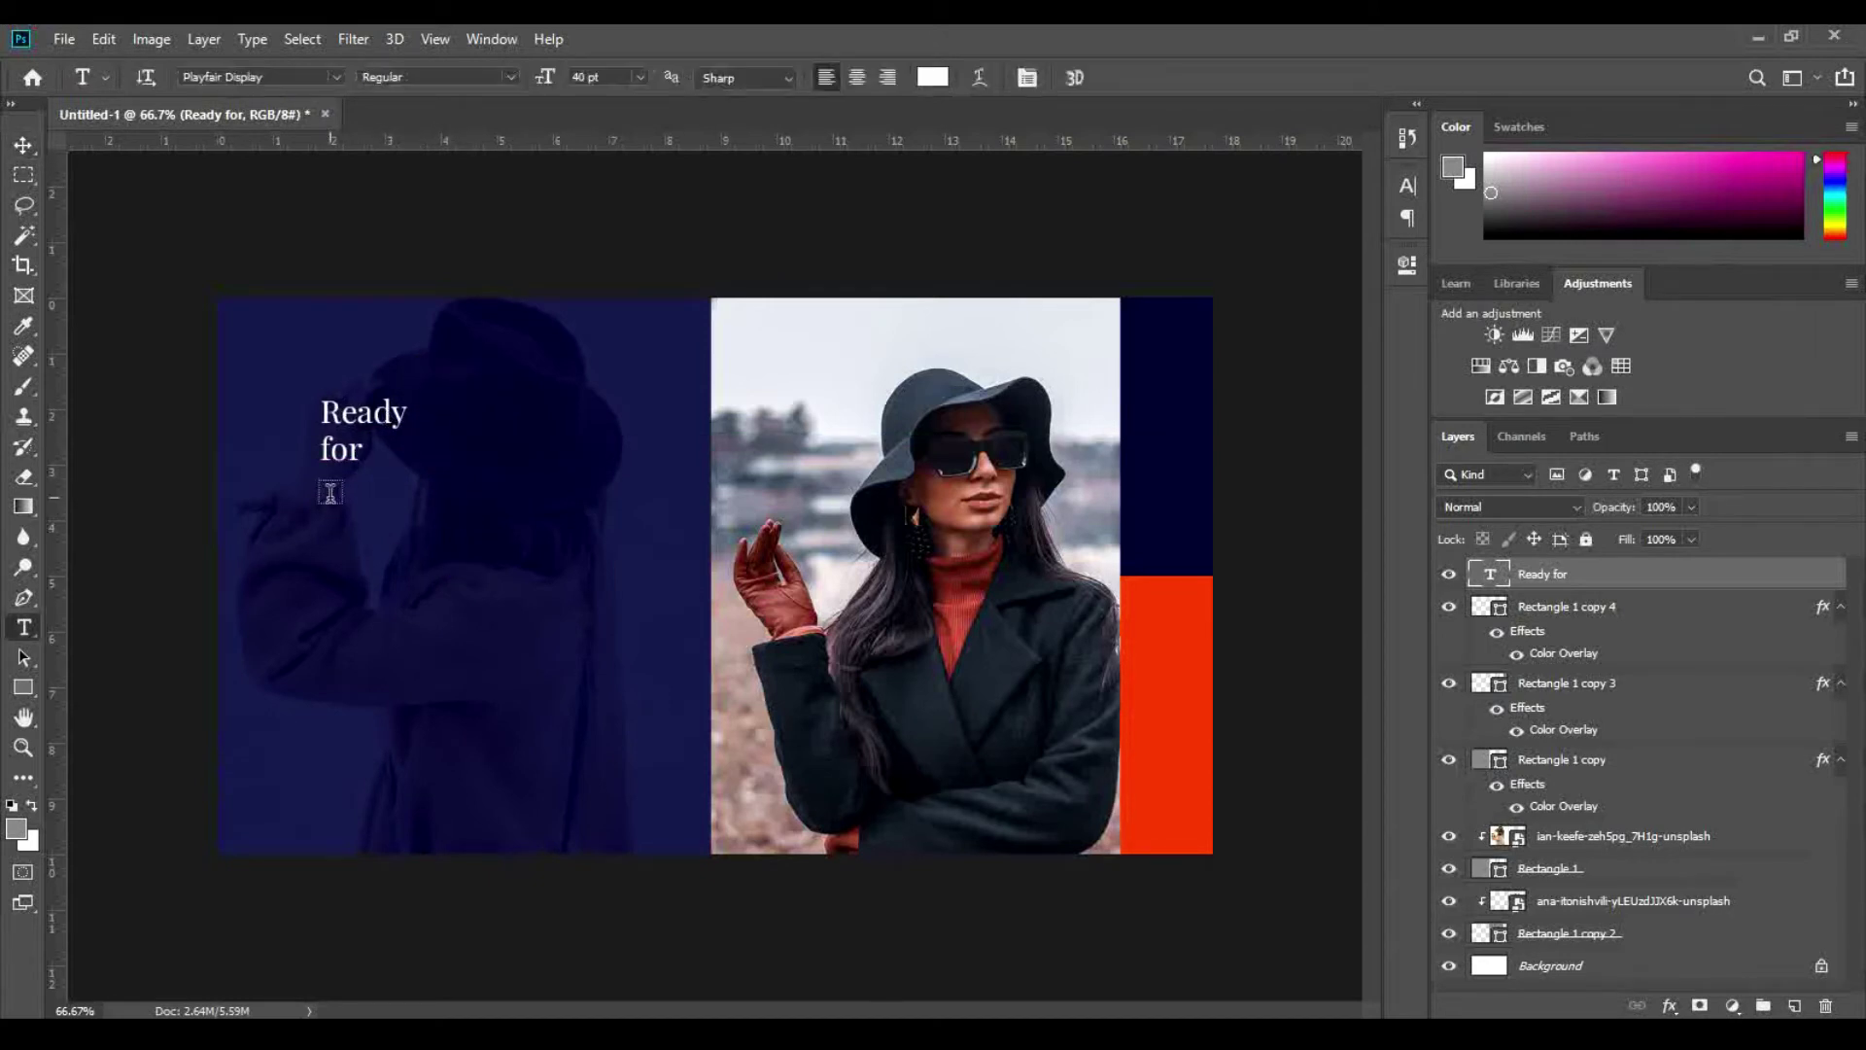
left_click(496, 625)
type("Winter")
key("ctrl+a")
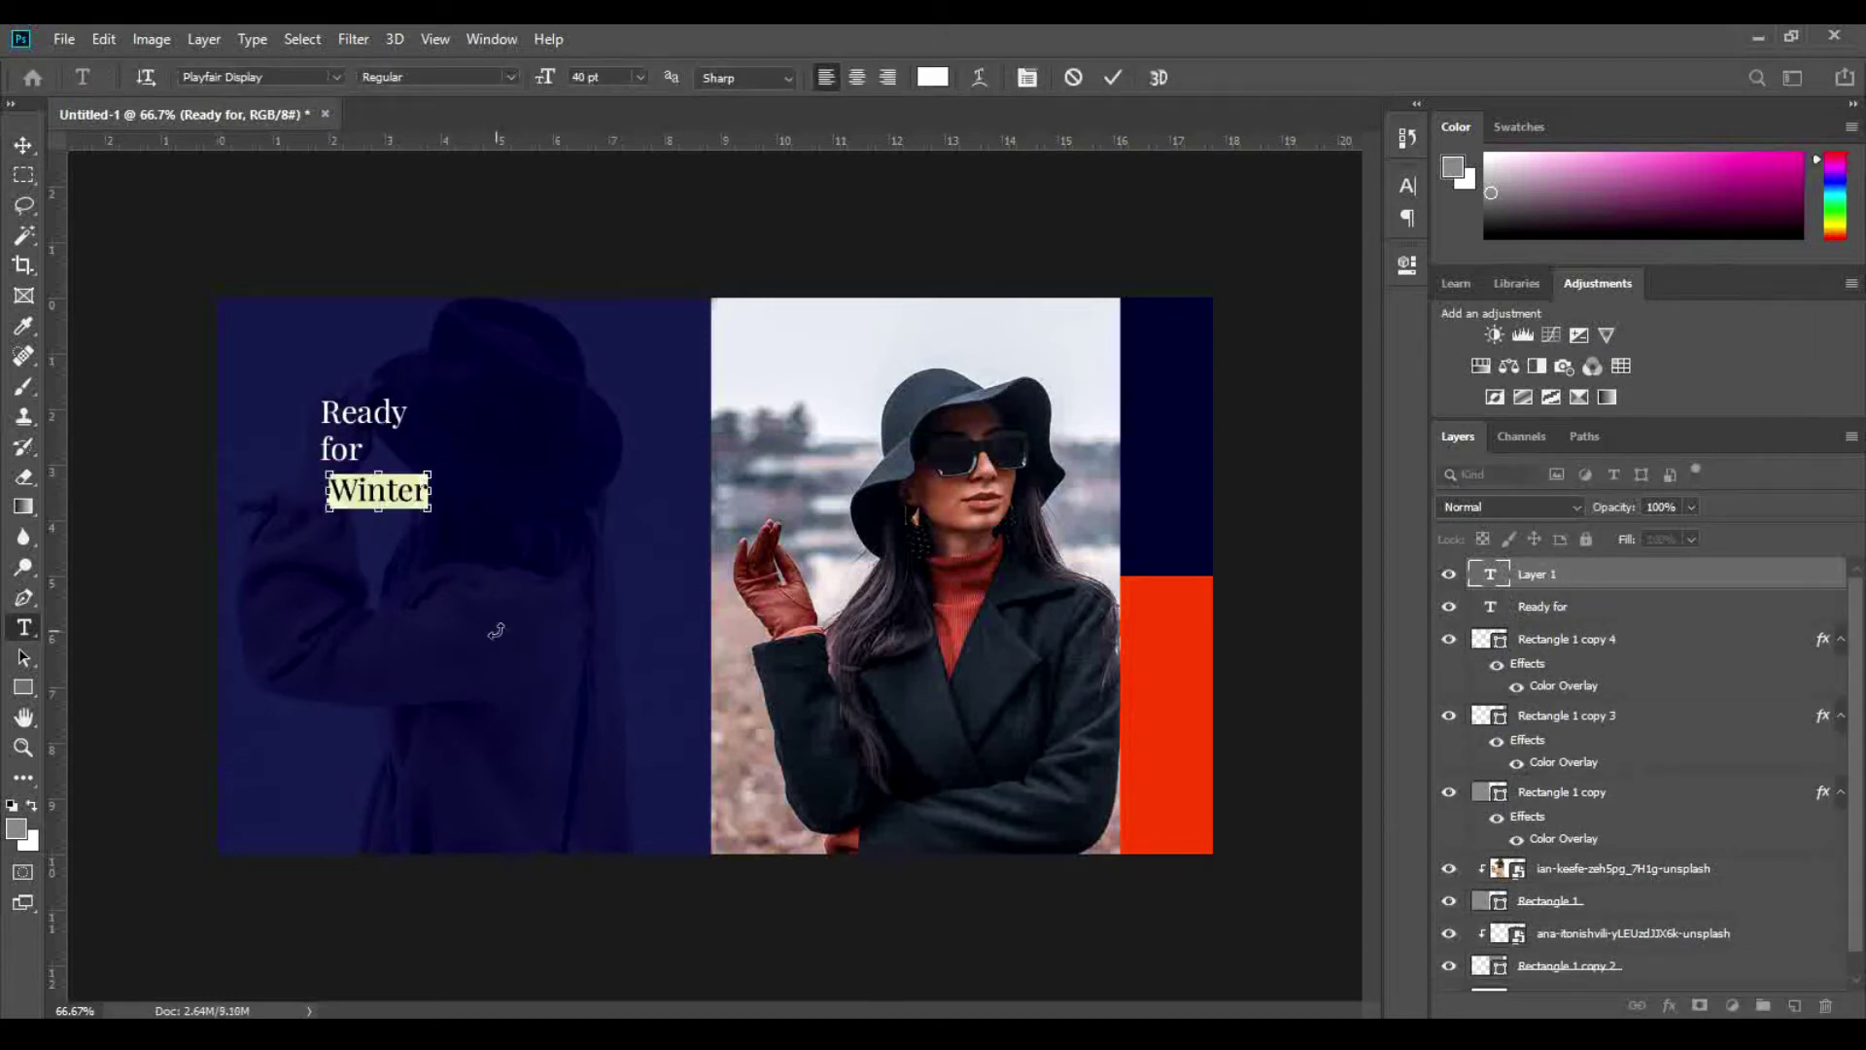
left_click(506, 76)
left_click(467, 170)
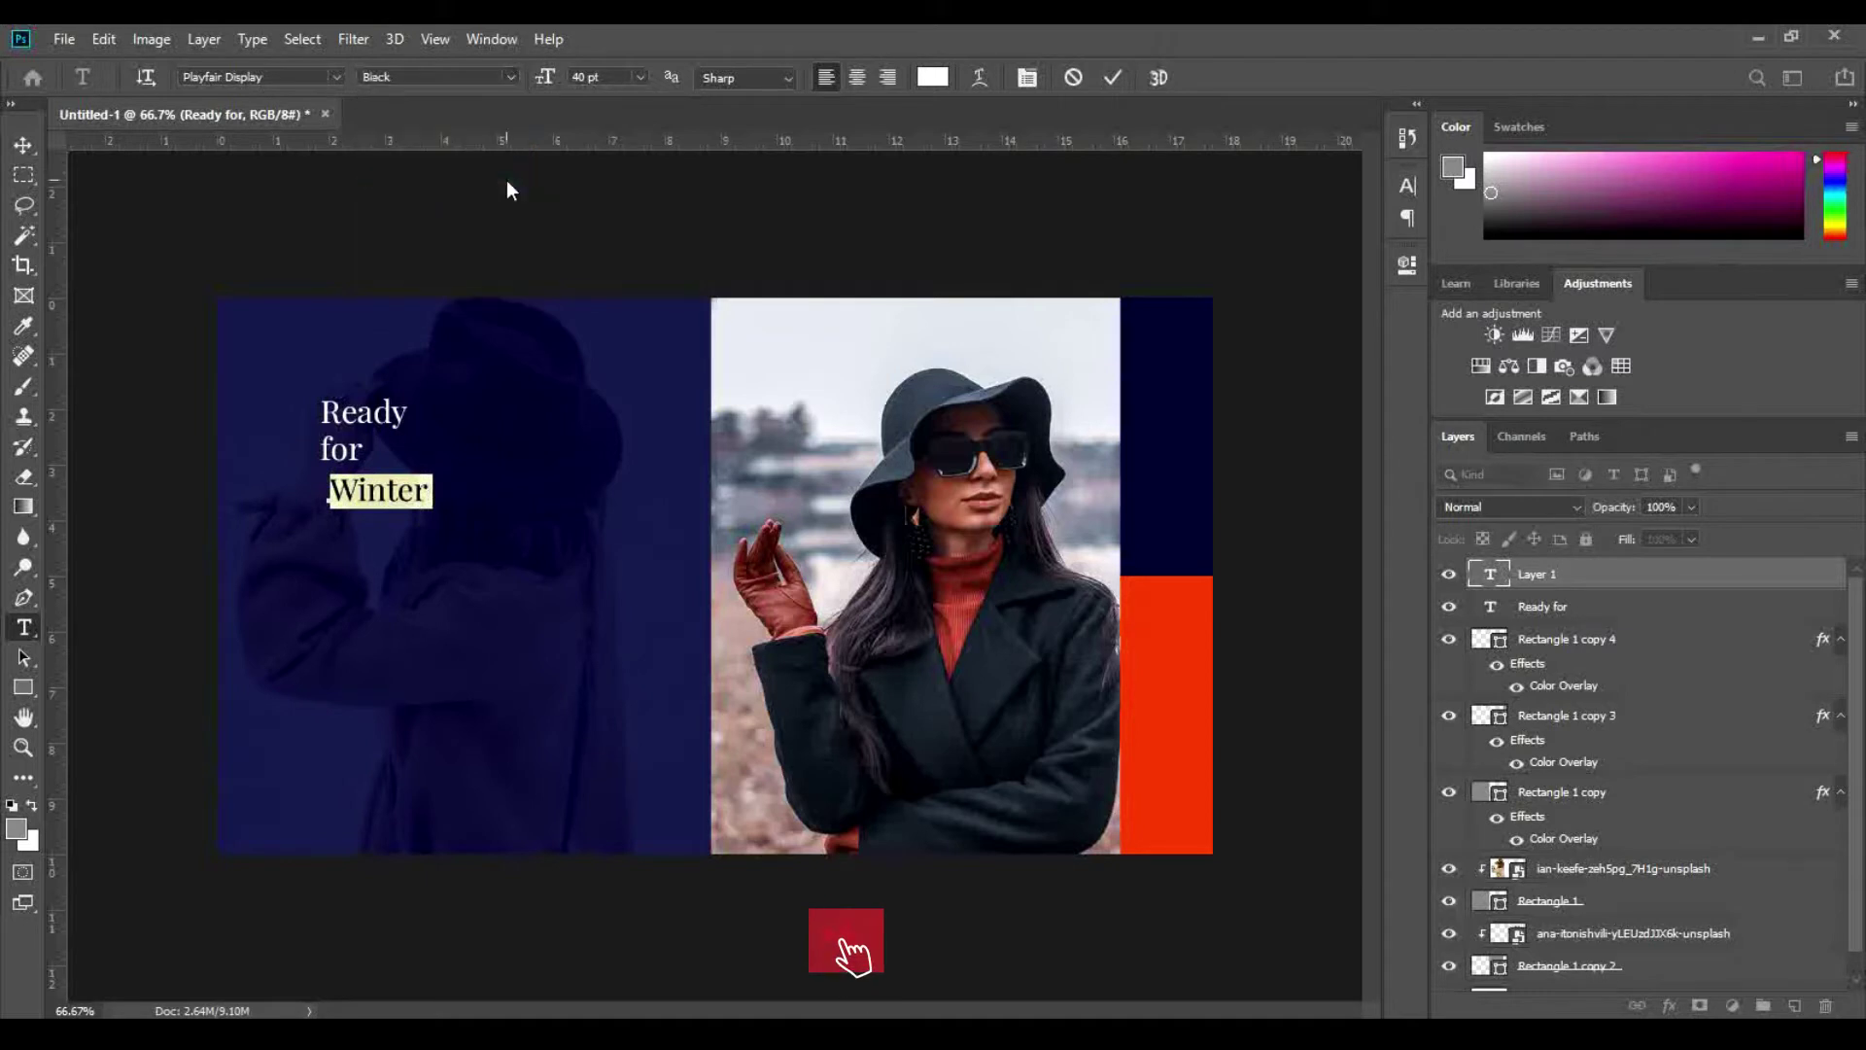
Step: Enlarge "Winter" to 88 pt and move it directly beneath "Ready for", aligned with its left edge
left_click(602, 77)
key("shift+Up")
key("shift+Up")
key("shift+Up")
key("shift+Up")
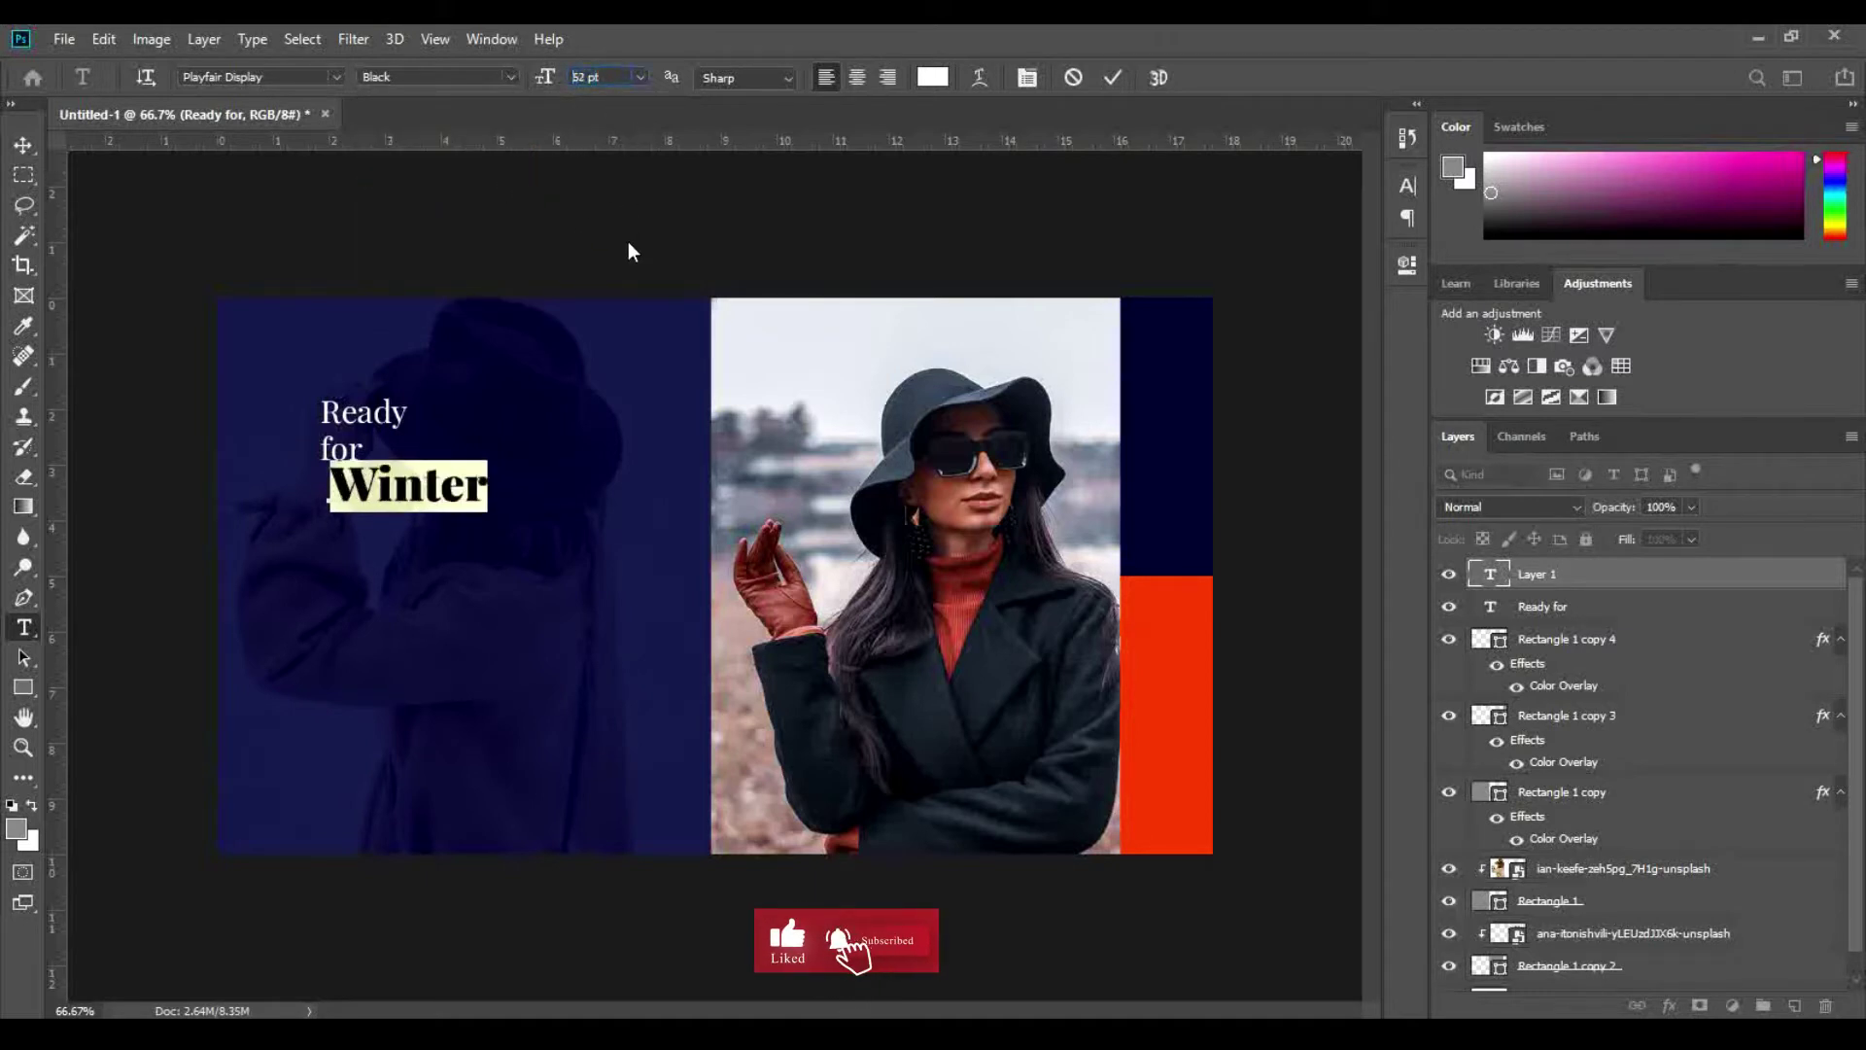
left_click(23, 145)
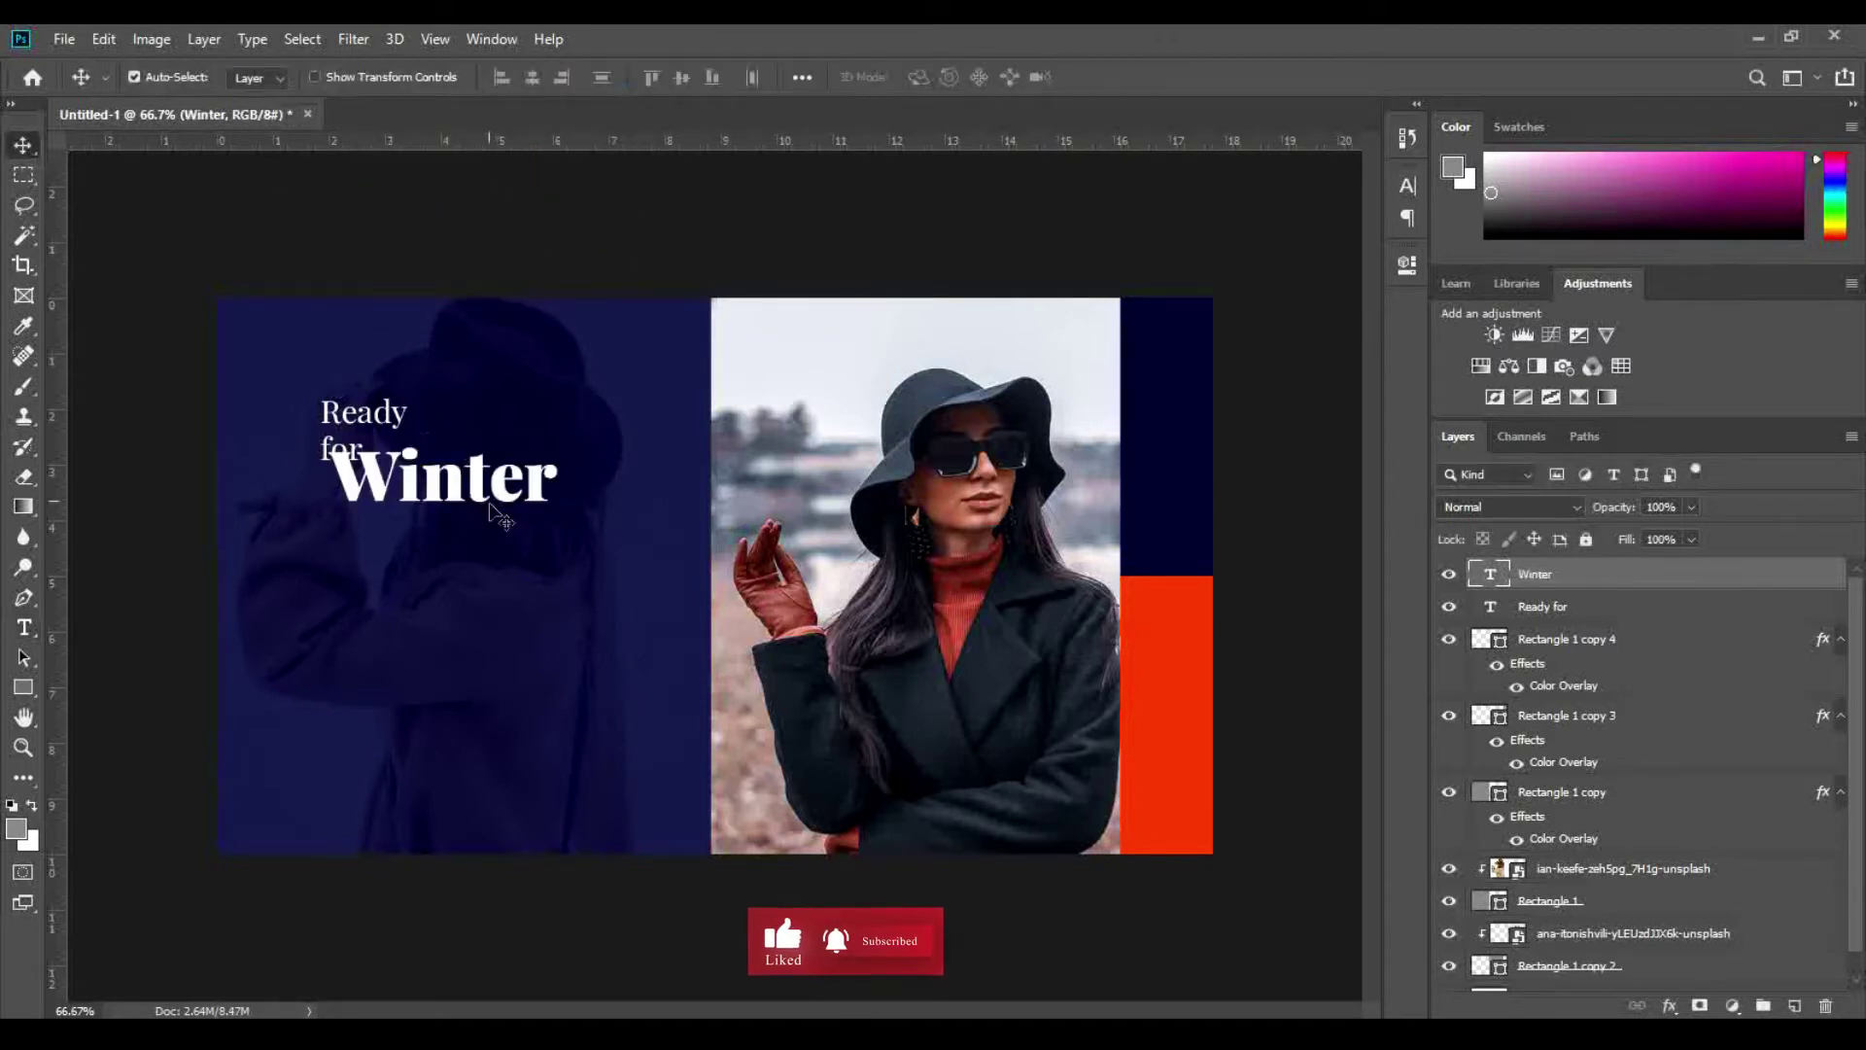
left_click_drag(476, 495, 466, 522)
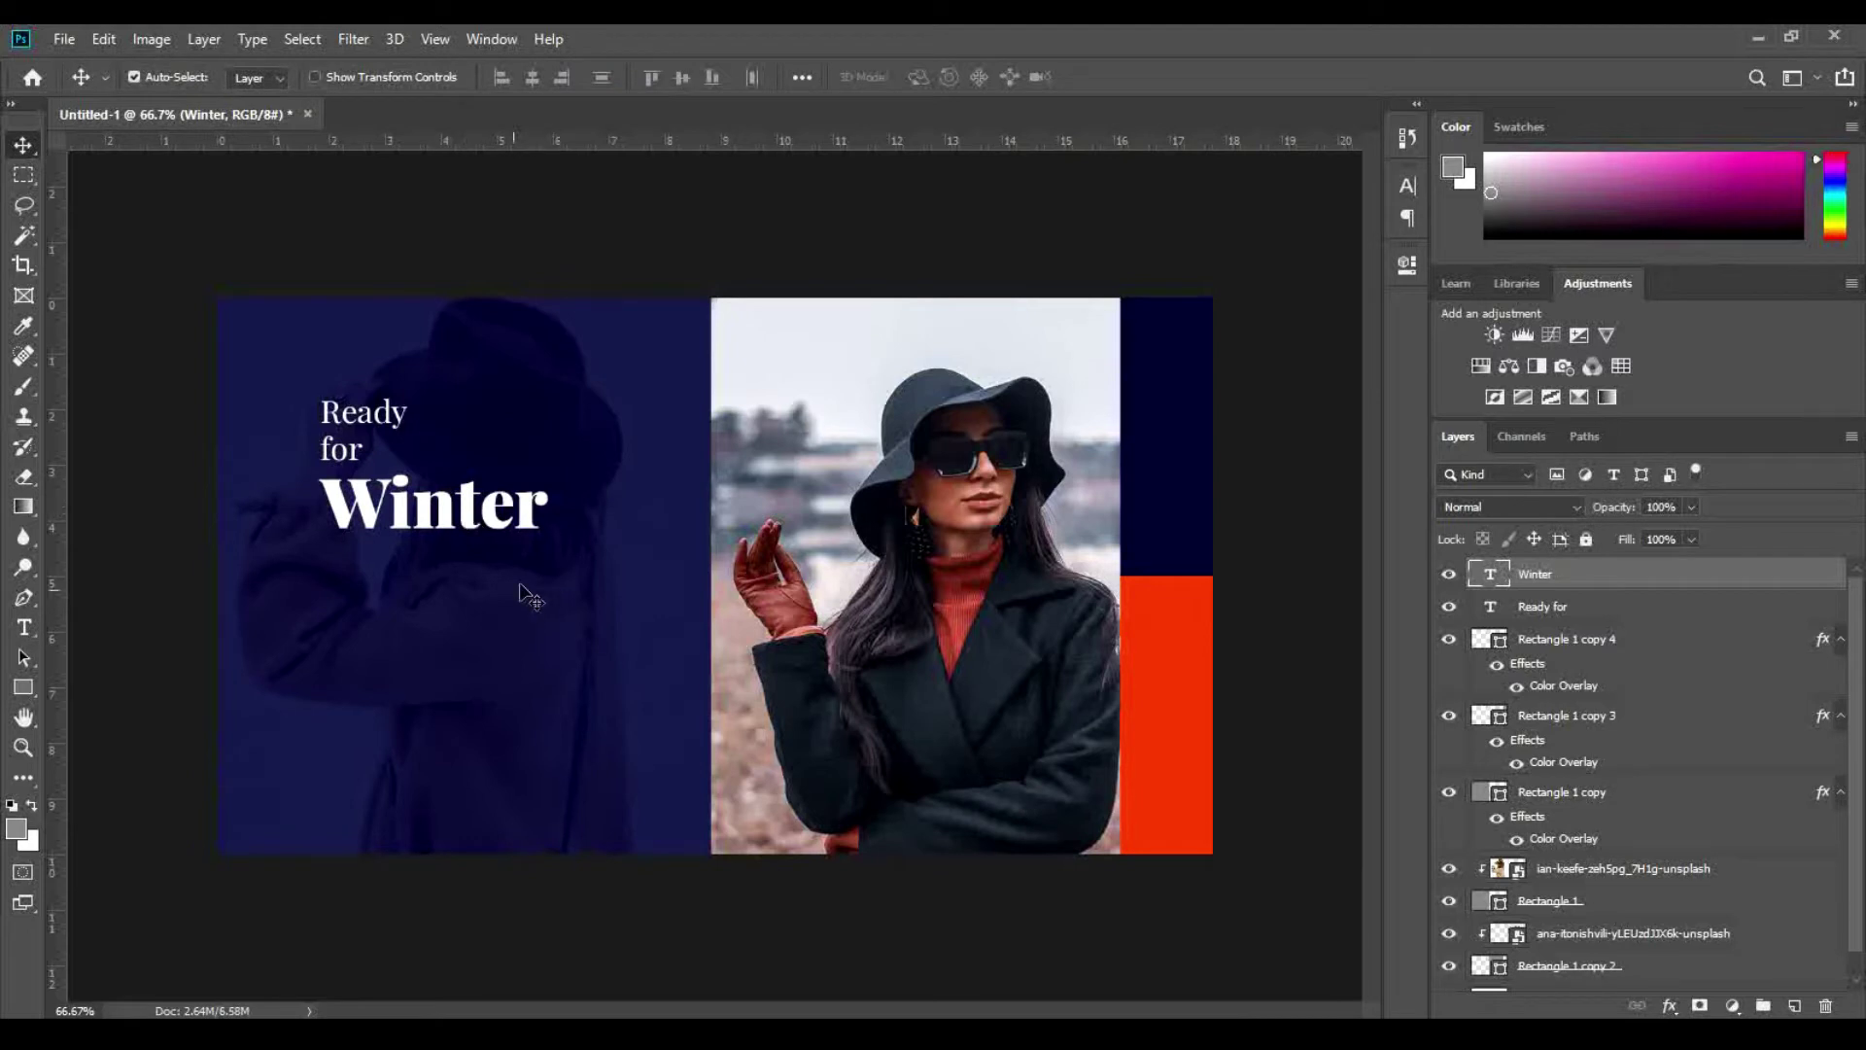
Step: Draw a paragraph text box with Lorem ipsum filler below "Winter" and set its font to Avenir LT Std 45 Book
left_click(24, 627)
left_click_drag(321, 582, 610, 660)
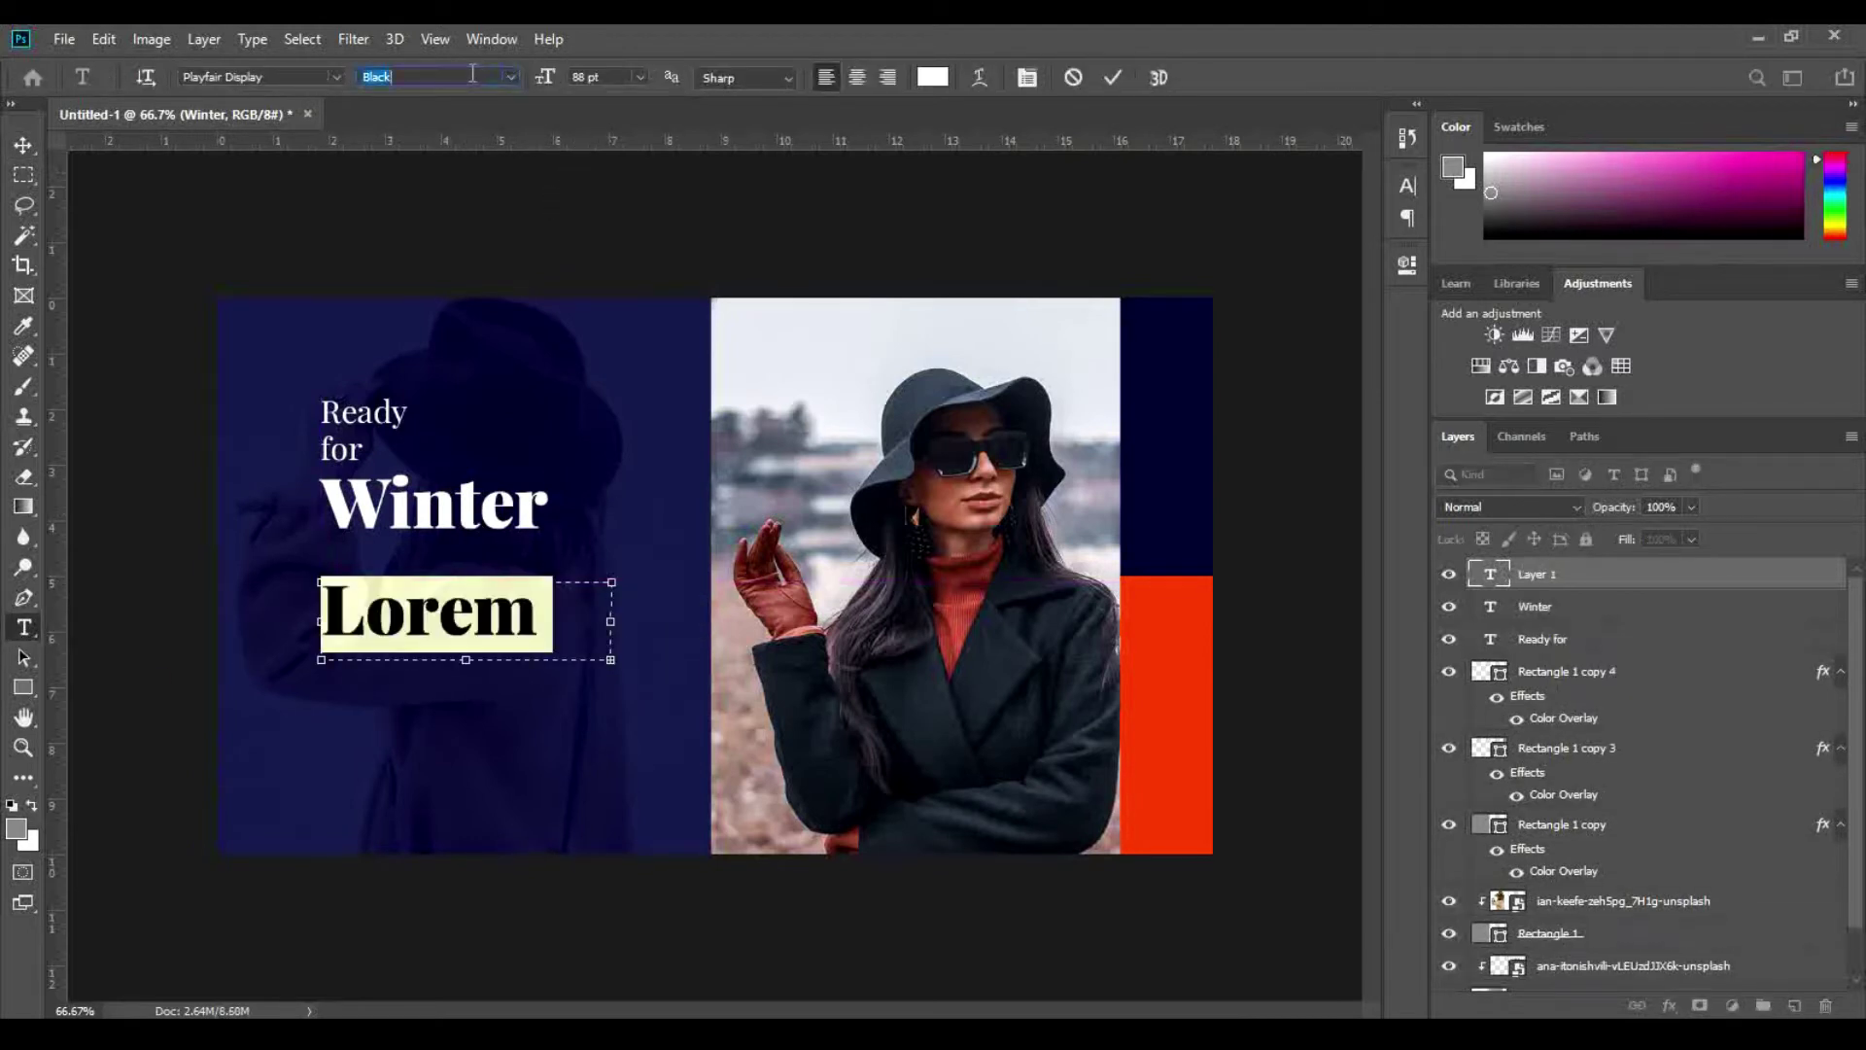
type("open")
key("Down")
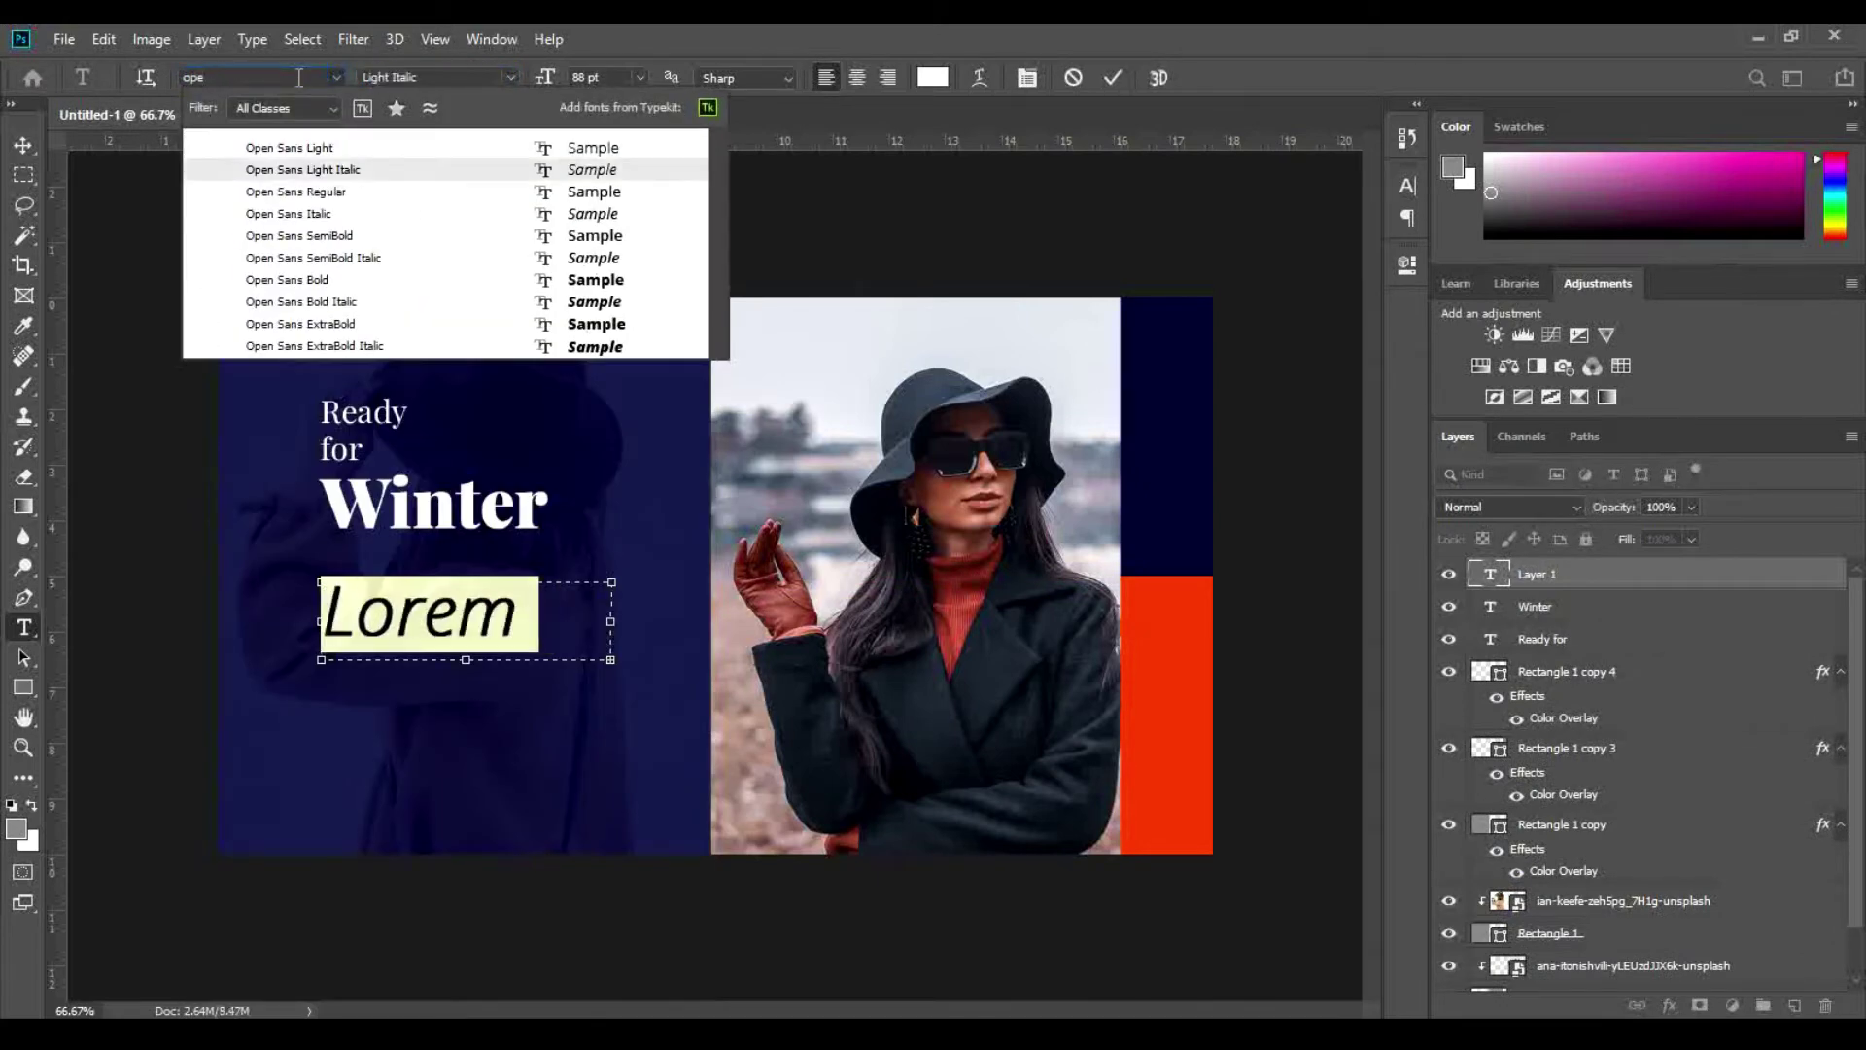
key("Down")
key("Return")
type("avenir")
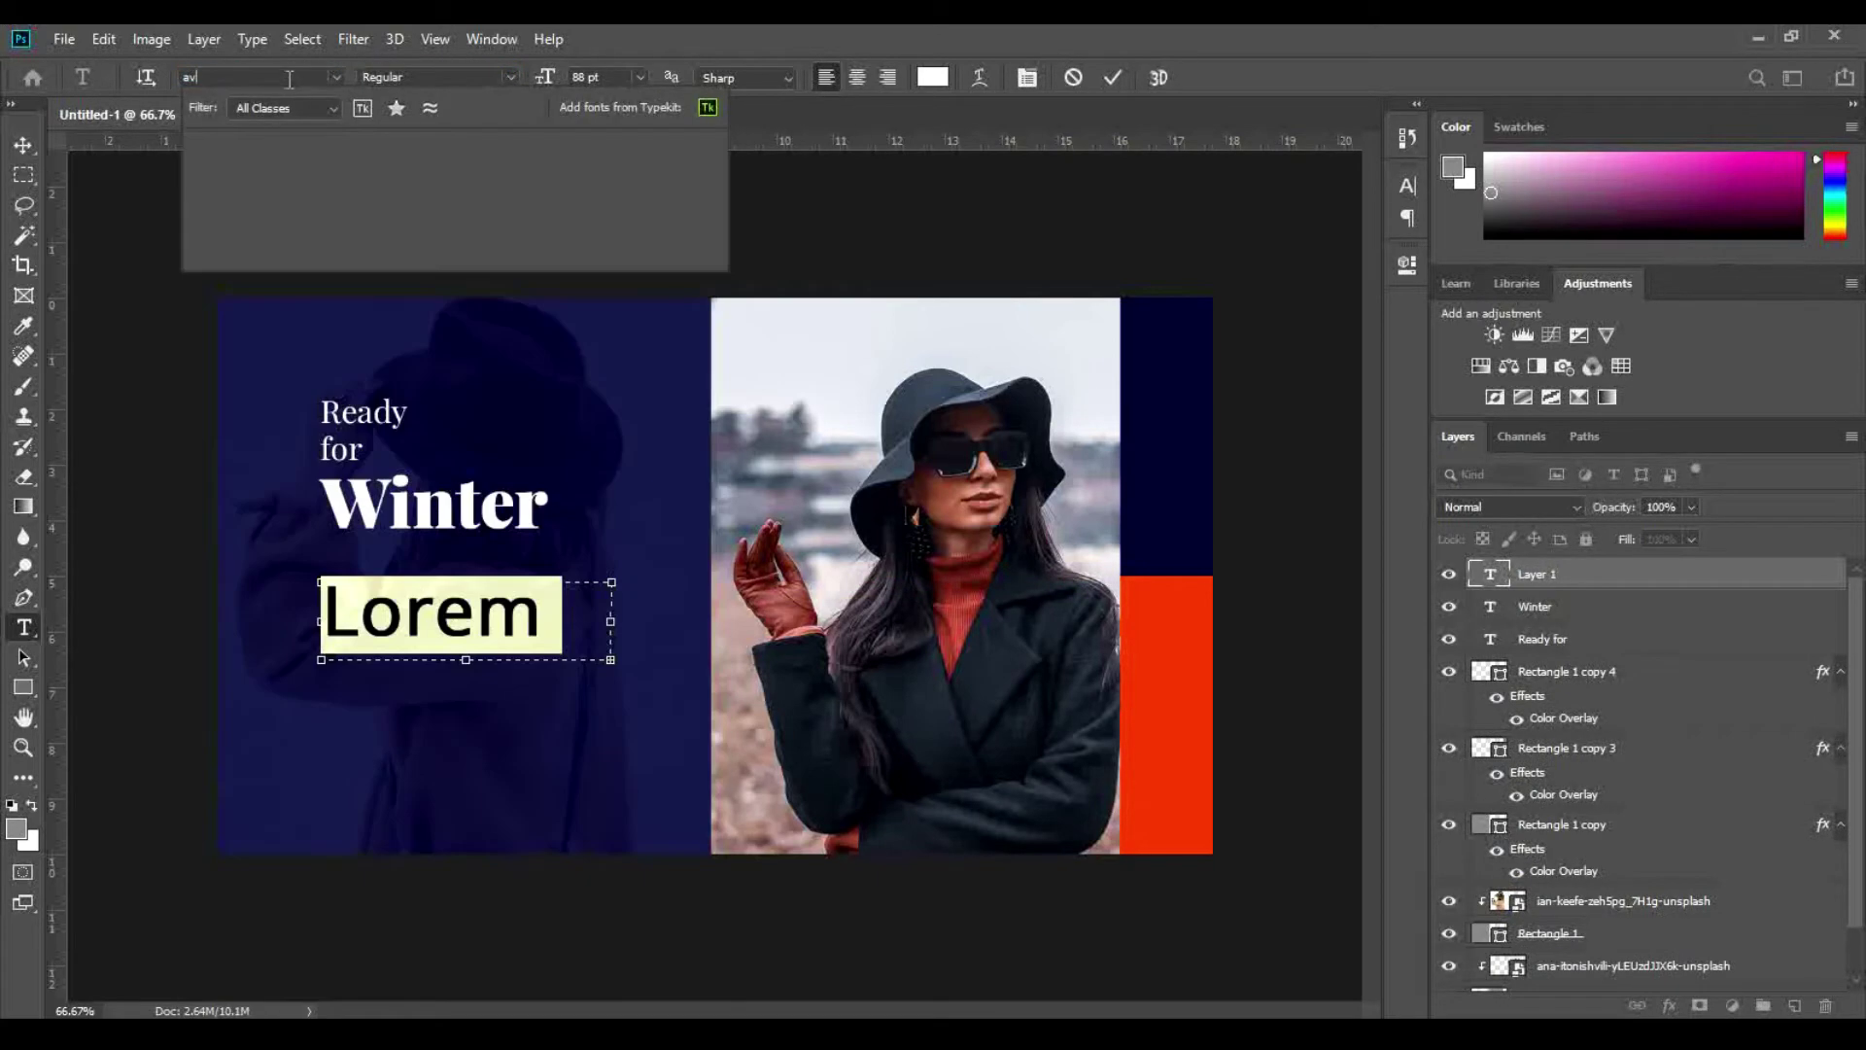
key("Down")
key("Return")
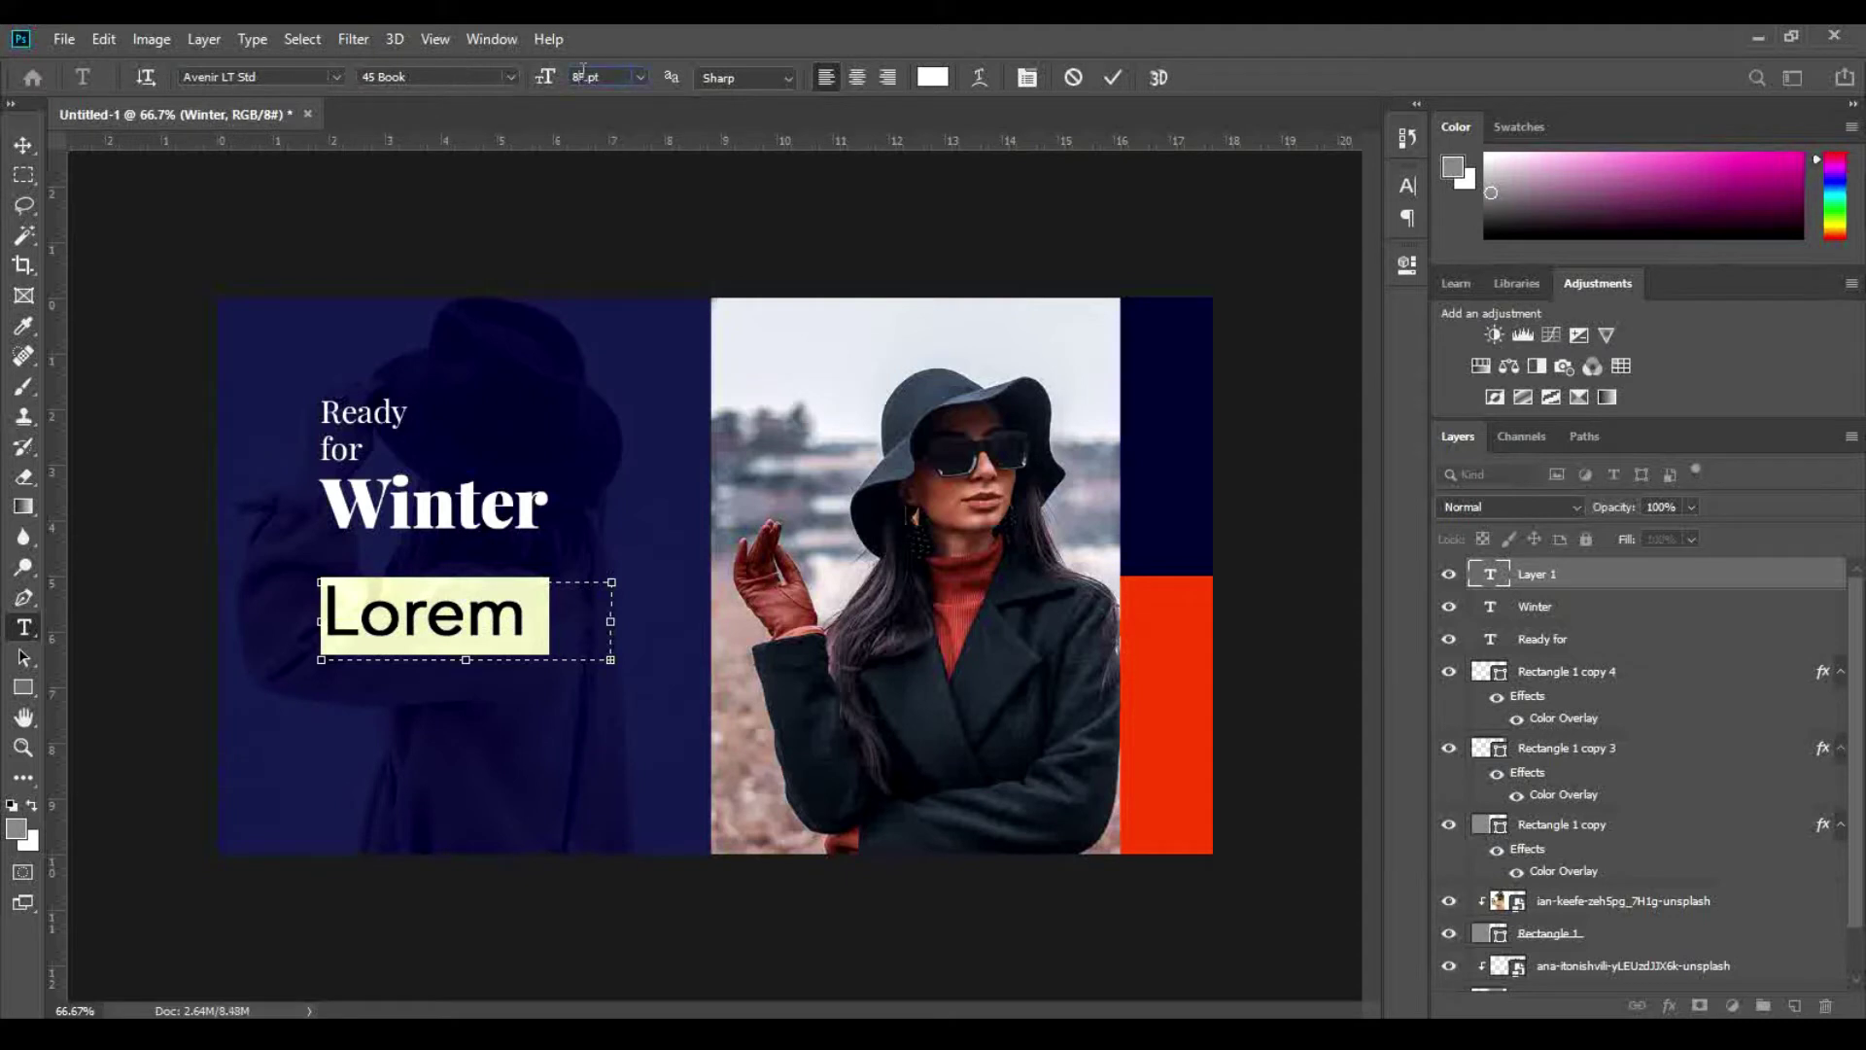
Step: Reduce the Lorem ipsum paragraph to 22 pt and shorten its text box to two lines
key("shift+Down")
key("shift+Down")
key("shift+Down")
key("shift+Down")
key("shift+Down")
key("shift+Down")
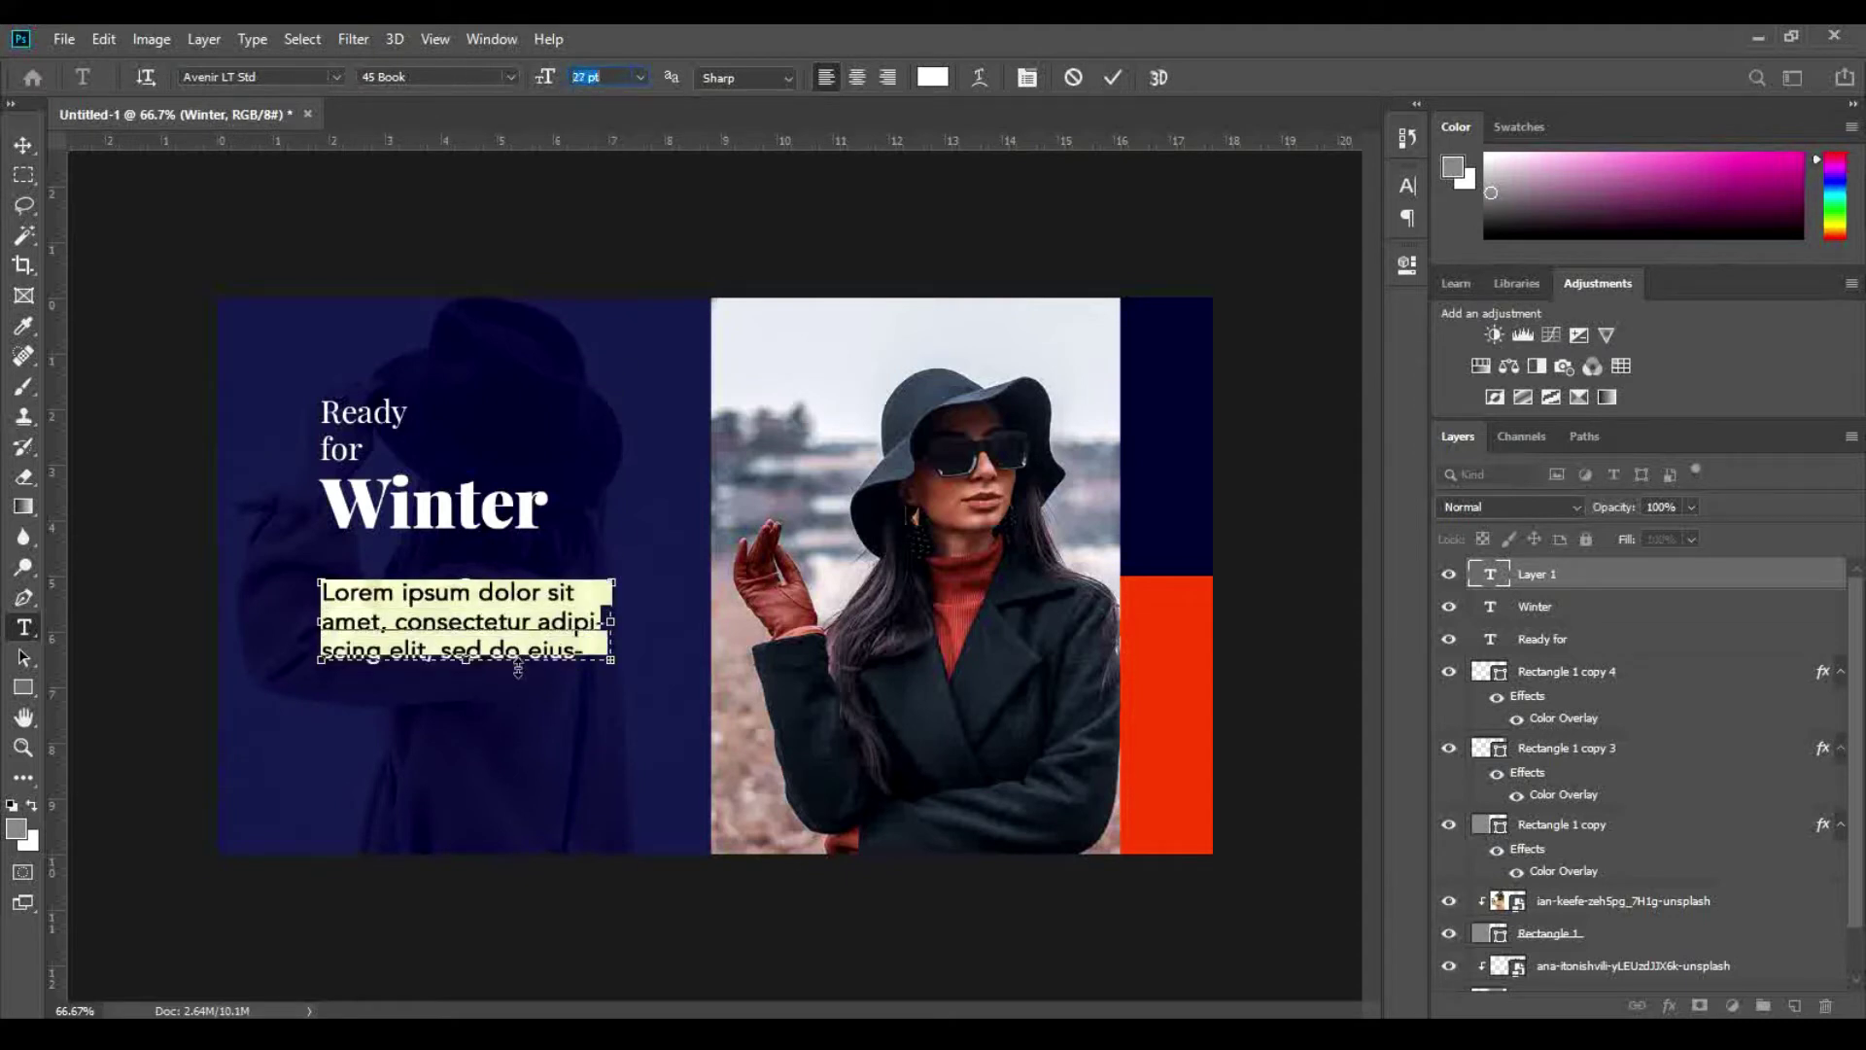
key("Down")
key("Down")
key("Down")
key("Down")
key("Down")
left_click_drag(467, 665, 467, 622)
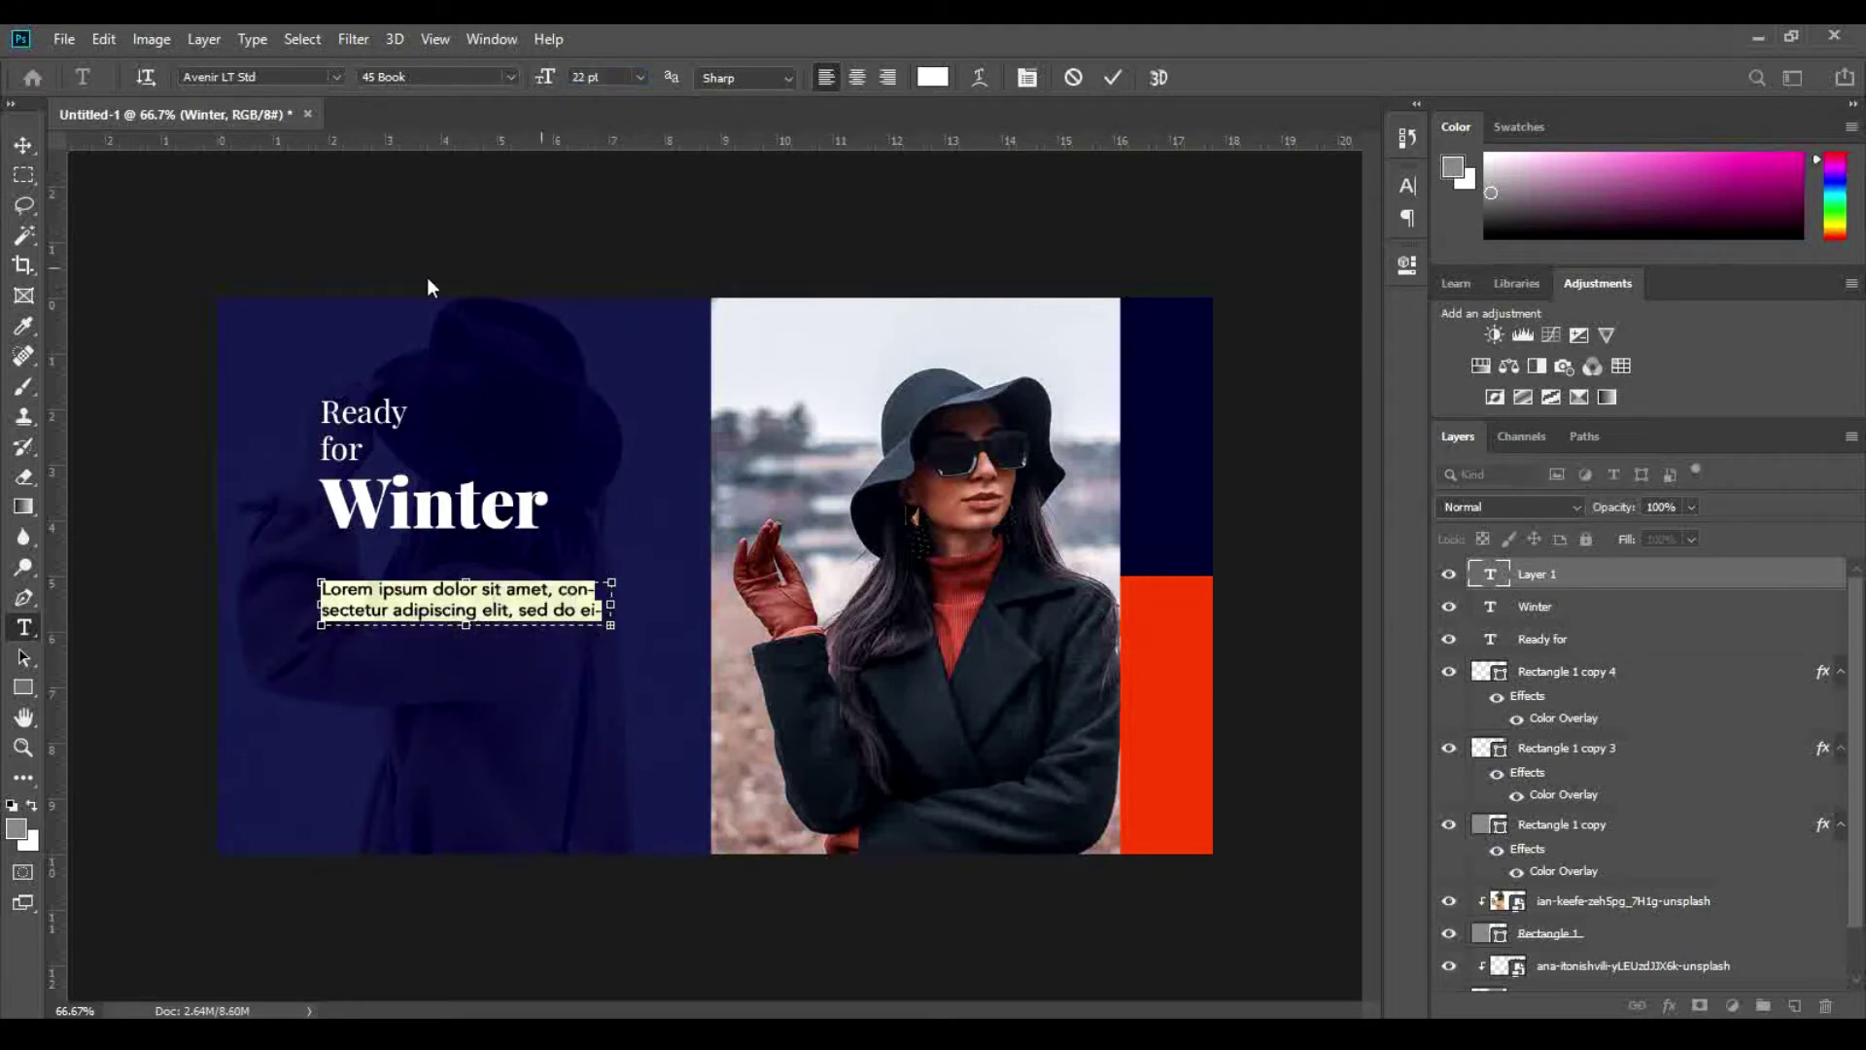
left_click(23, 144)
Step: Reduce the Lorem ipsum paragraph further to 16 pt and trim its text box to two lines again
key("t")
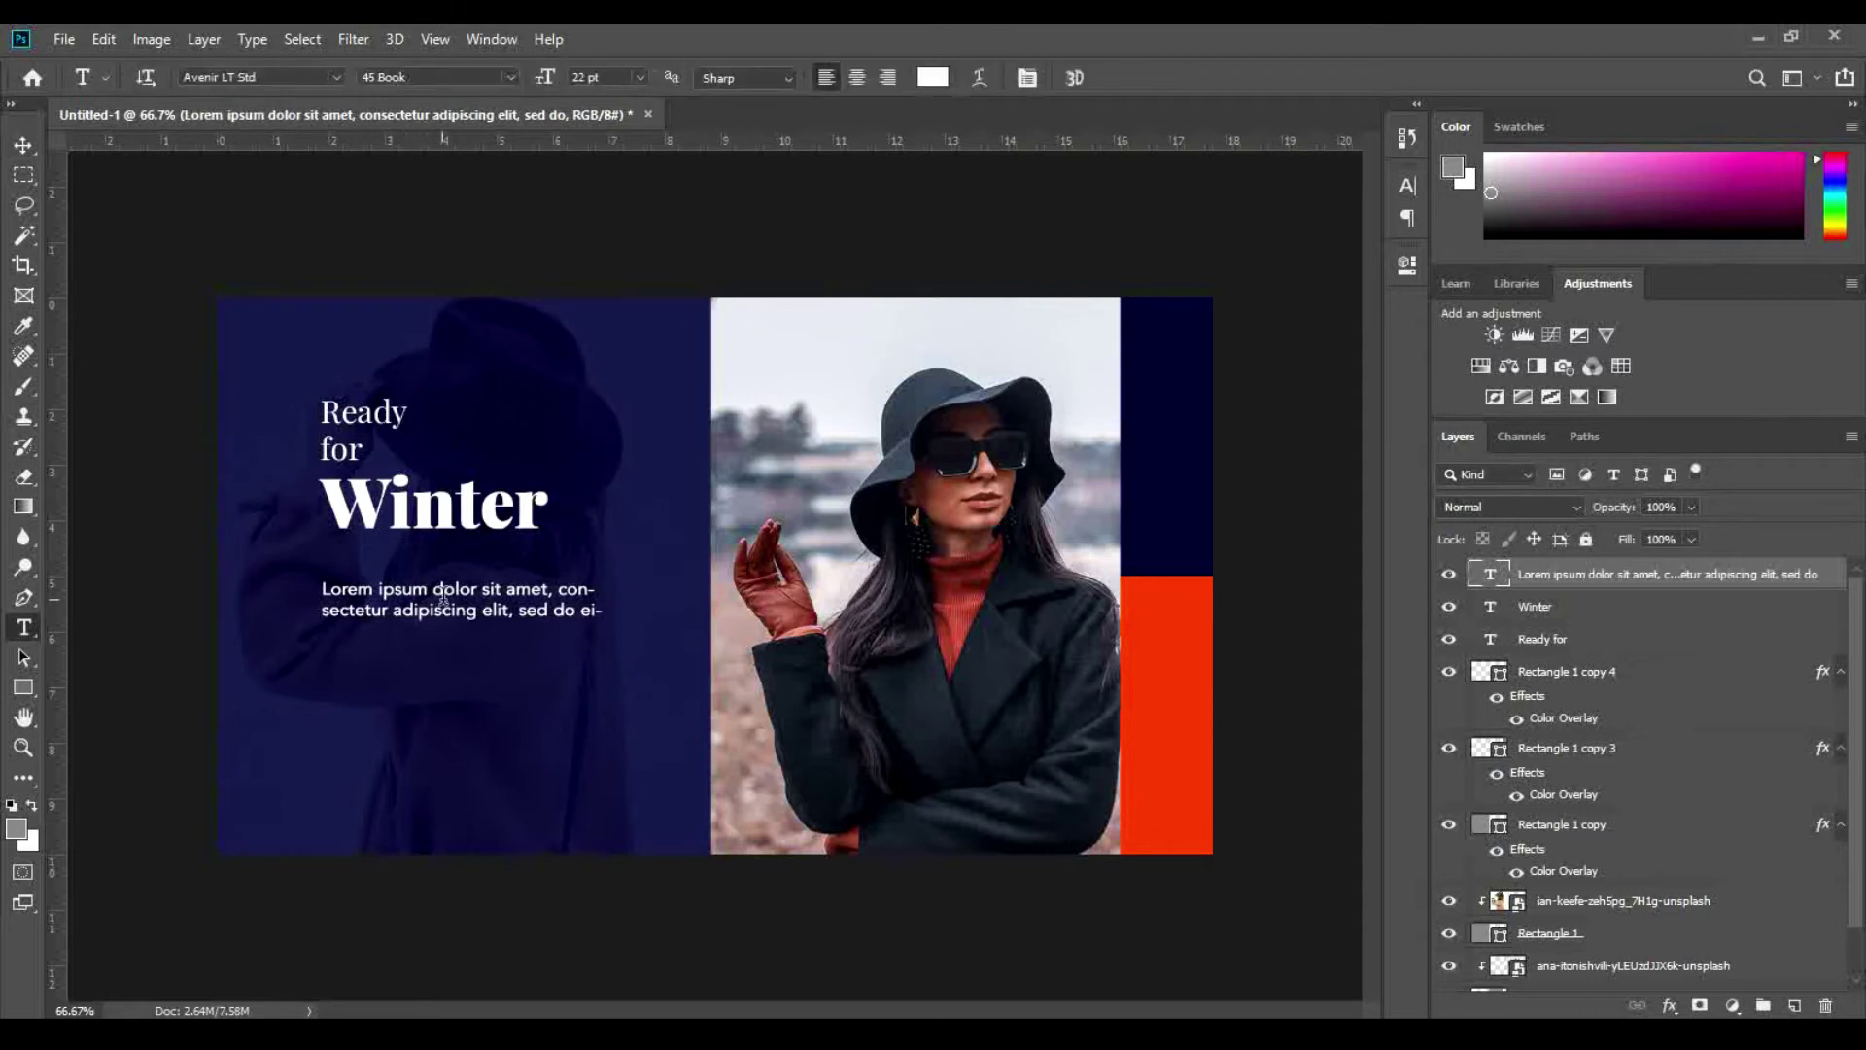
left_click(556, 613)
key("ctrl+a")
key("Down")
key("Down")
key("Down")
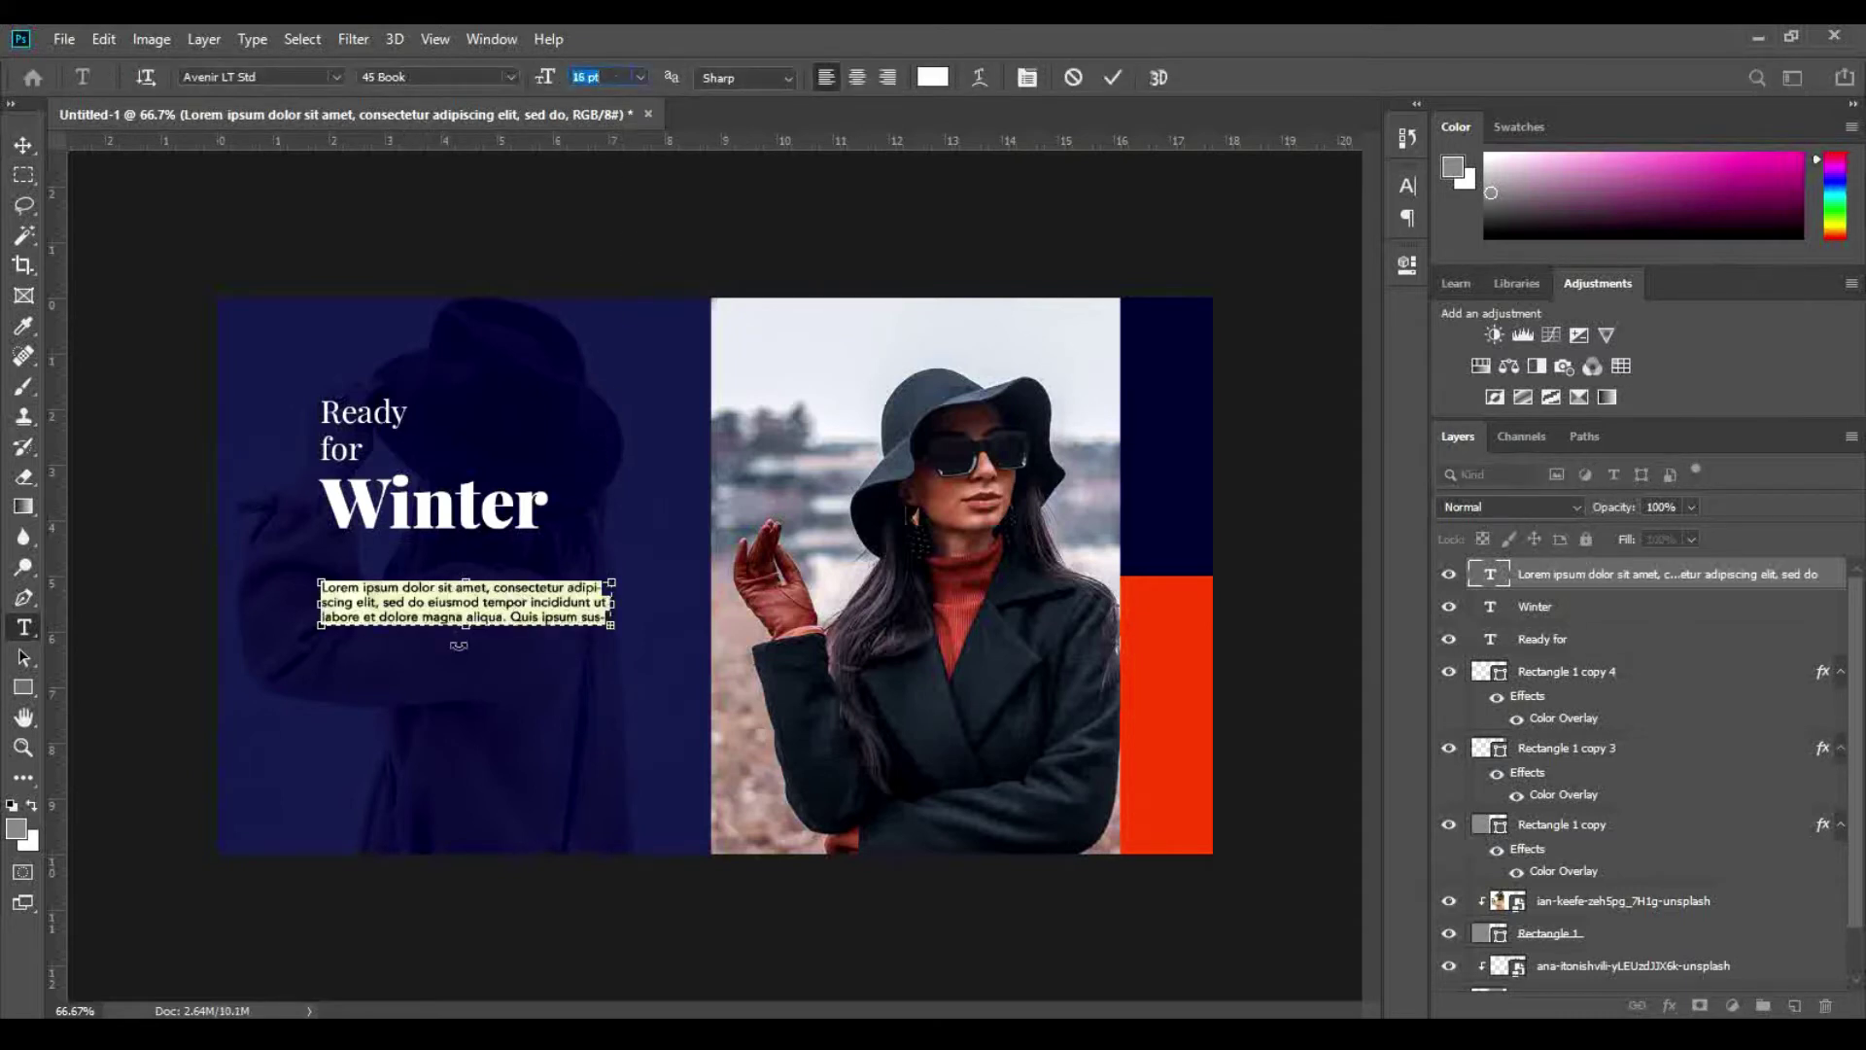
left_click_drag(467, 625, 467, 610)
left_click(23, 143)
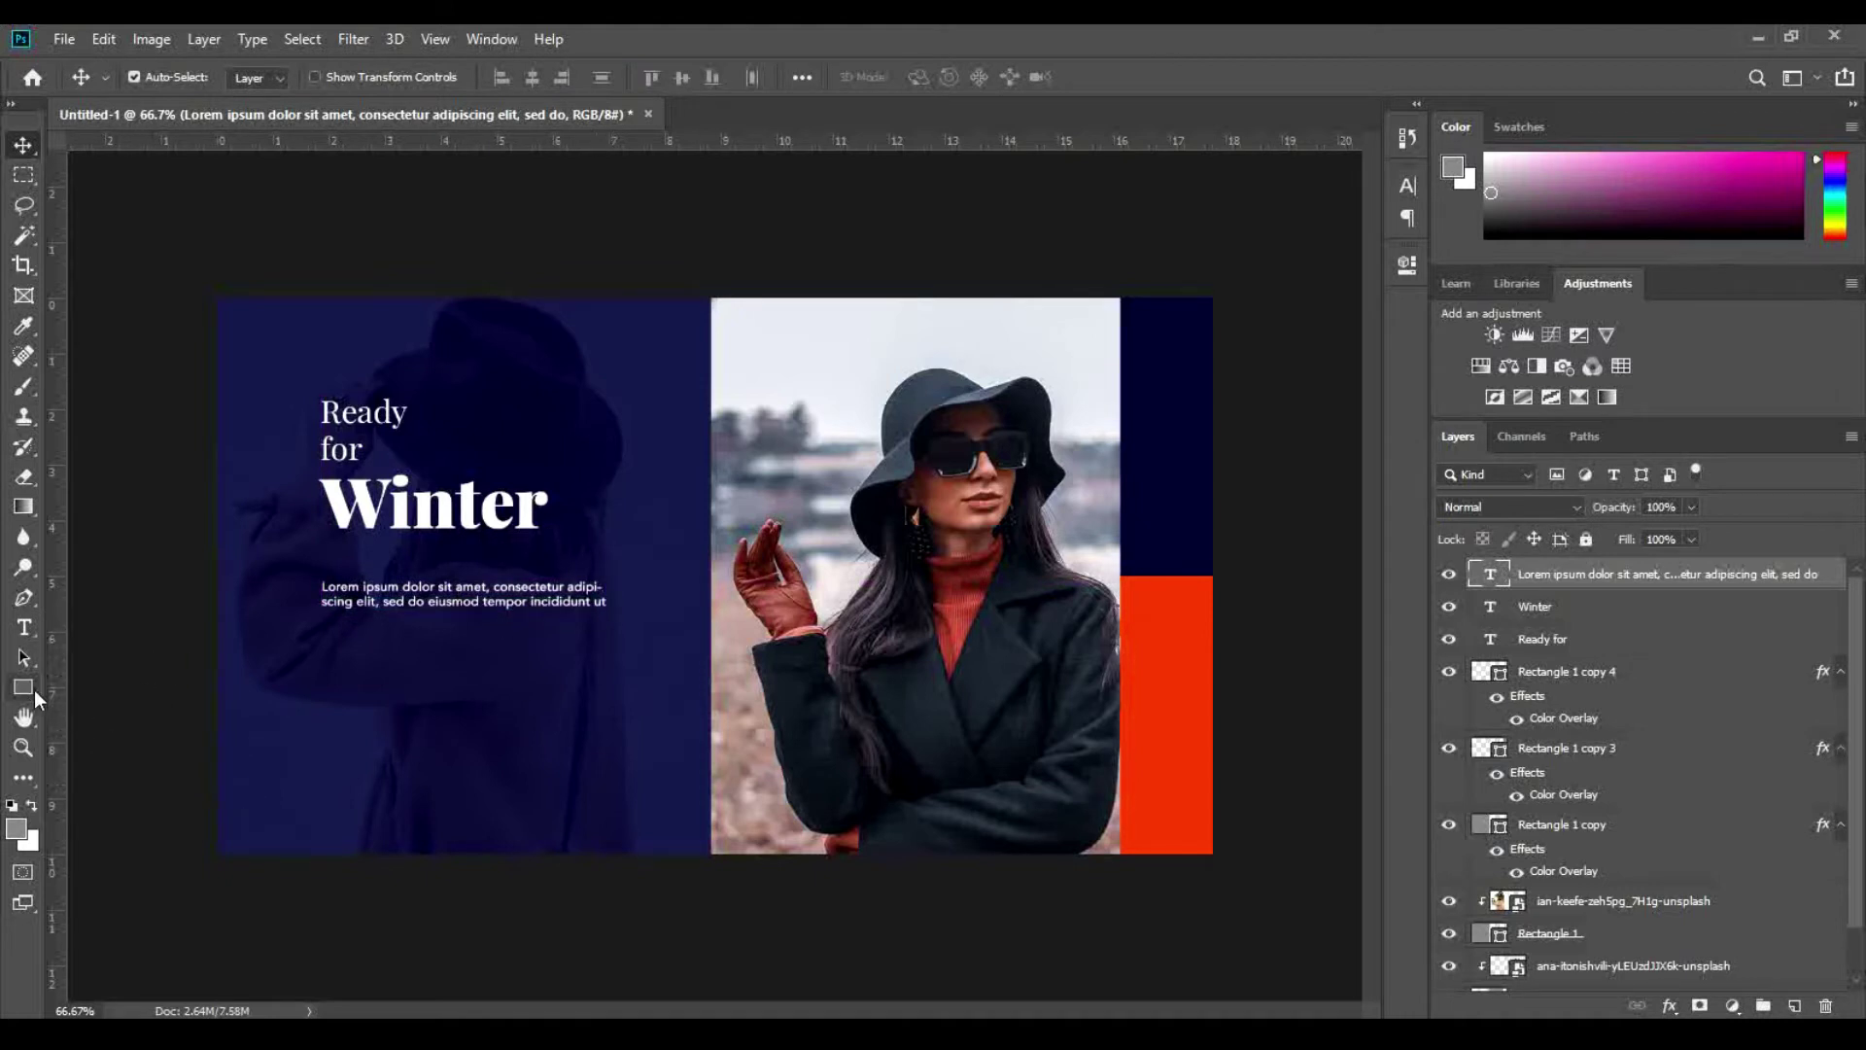
Step: Add the text "01" below the paragraph, near its left edge
key("t")
left_click(323, 682)
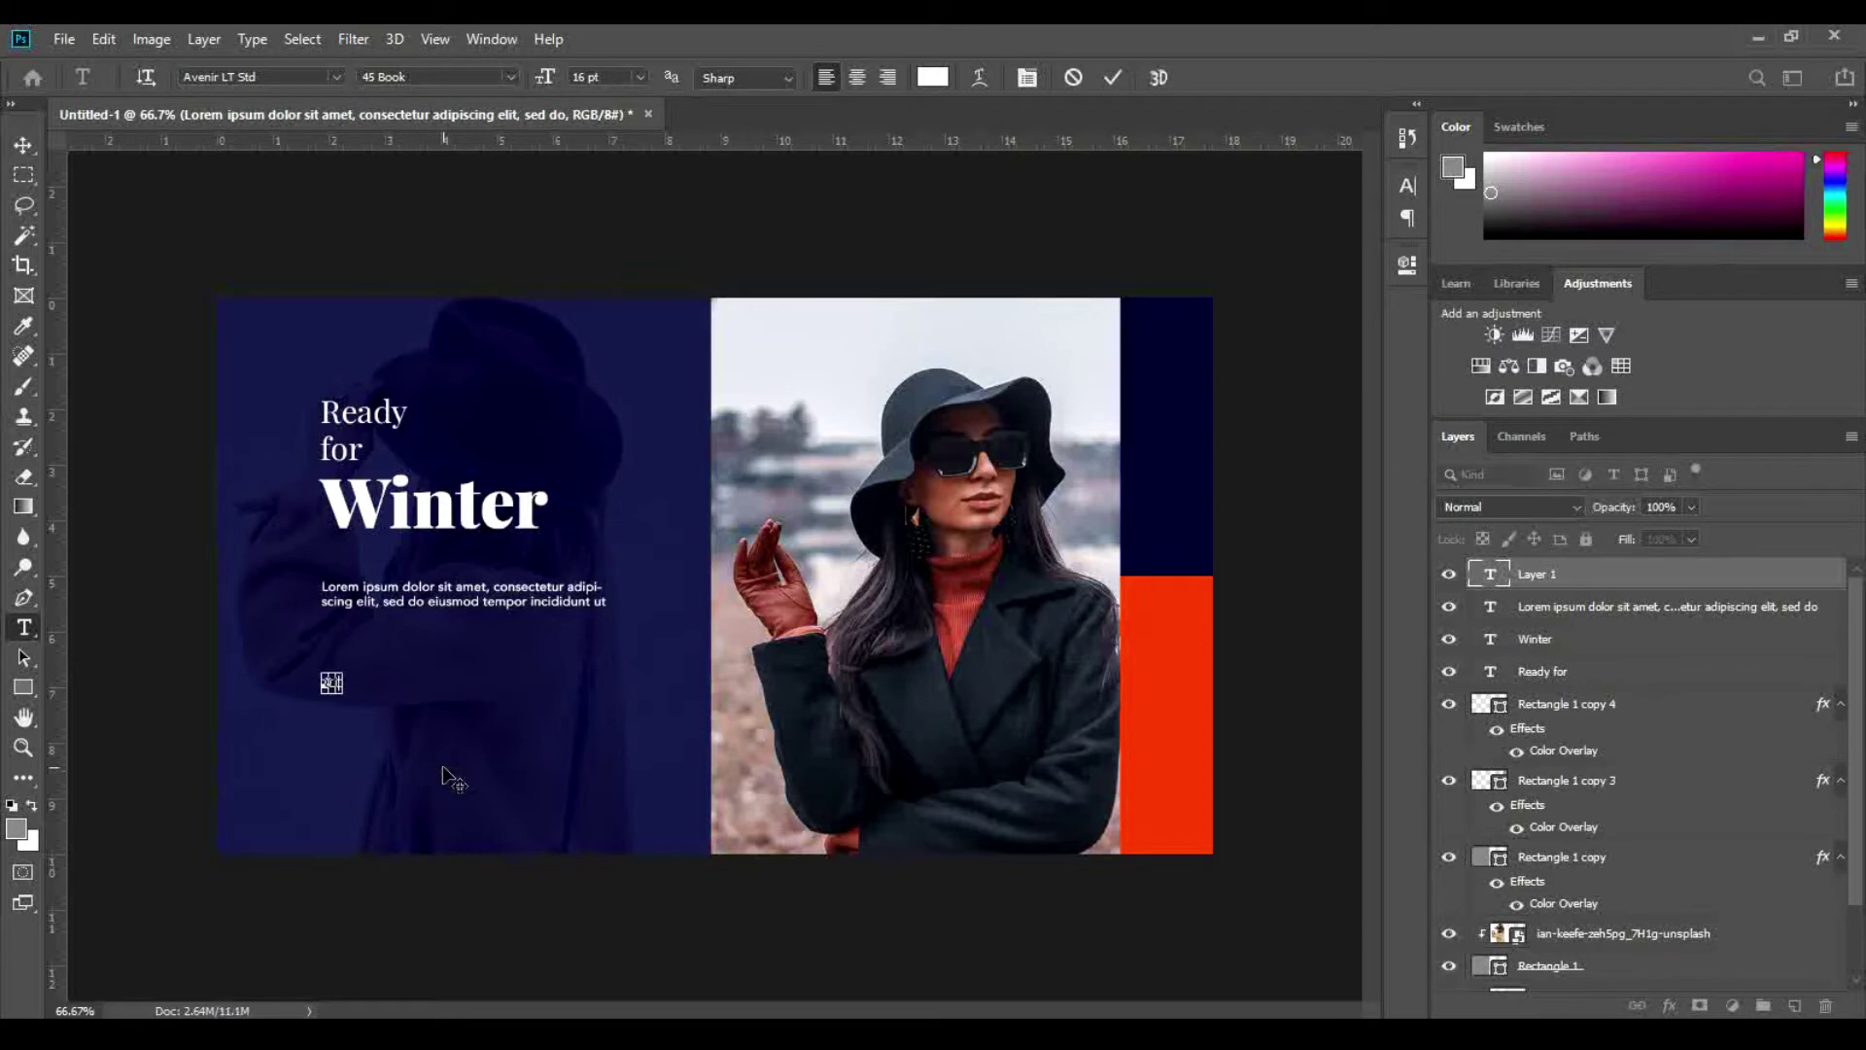
left_click(23, 144)
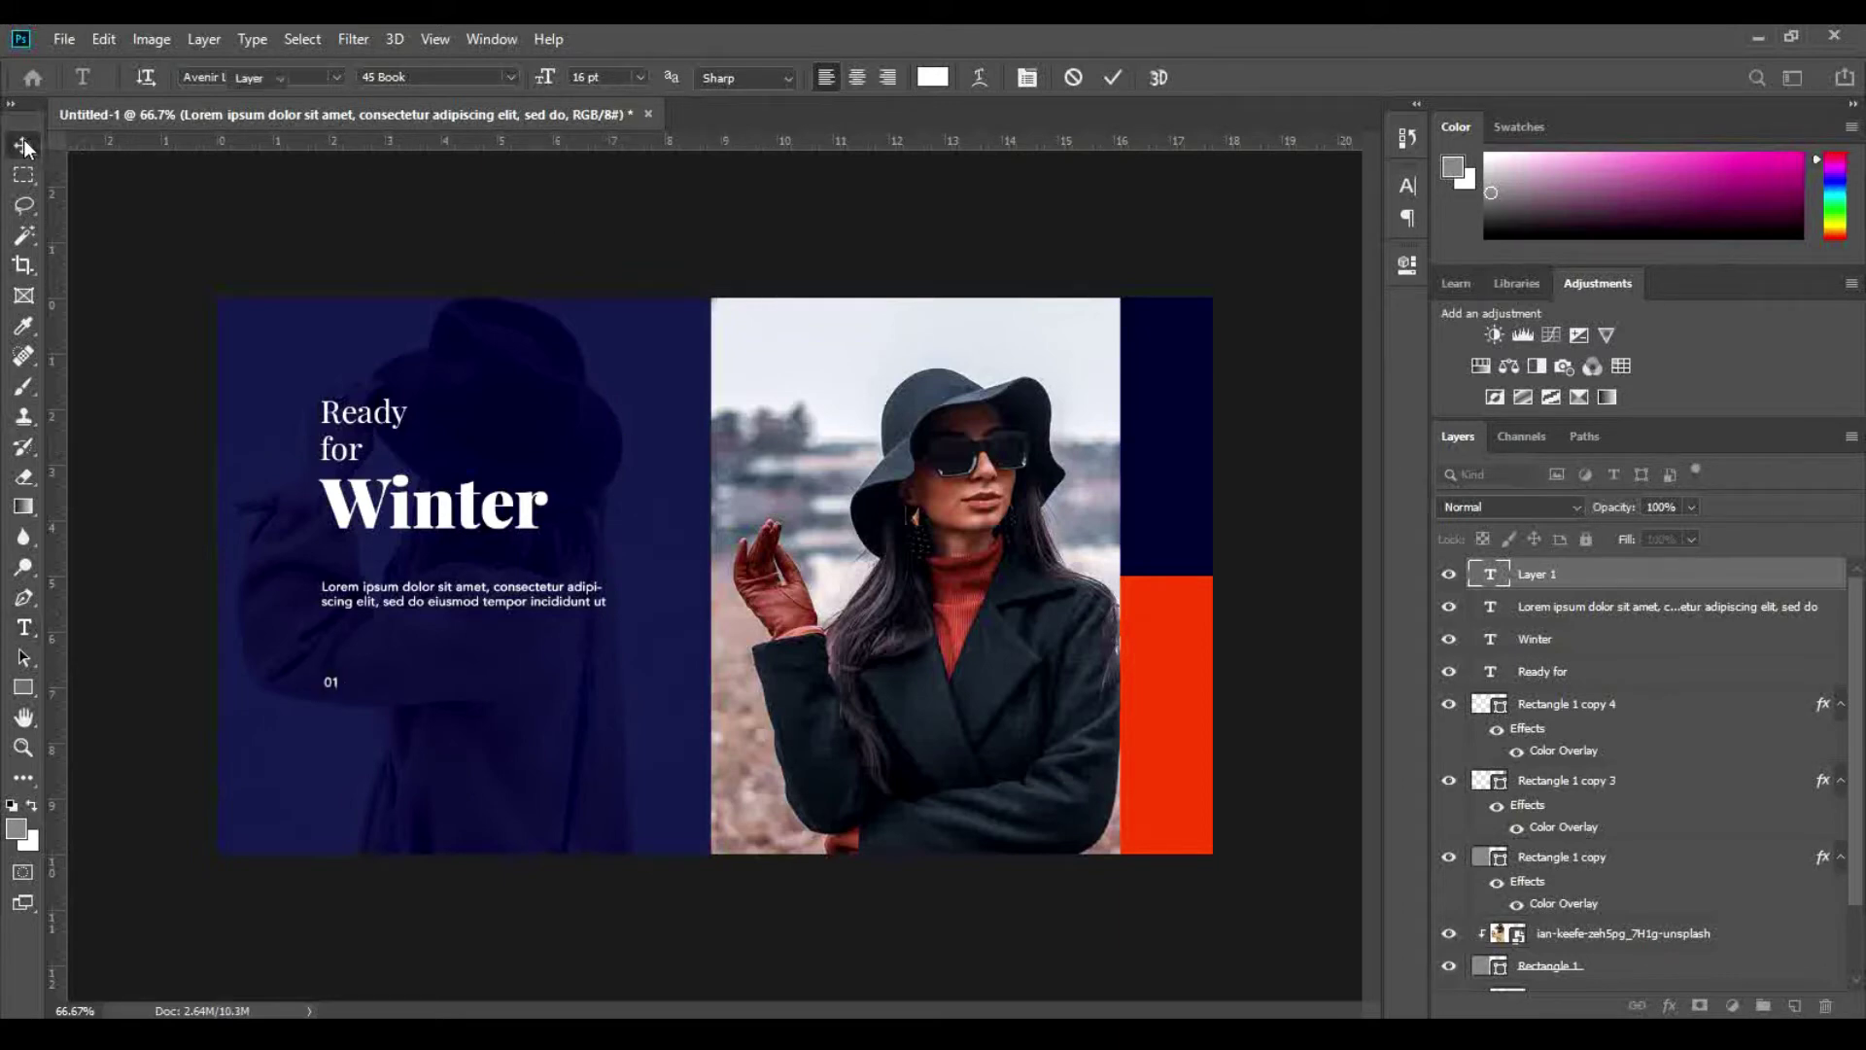
Step: Draw a gray horizontal line about 159 px long and 1 px thick, starting just right of "01"
left_click(27, 679)
left_click(146, 709)
left_click(23, 688)
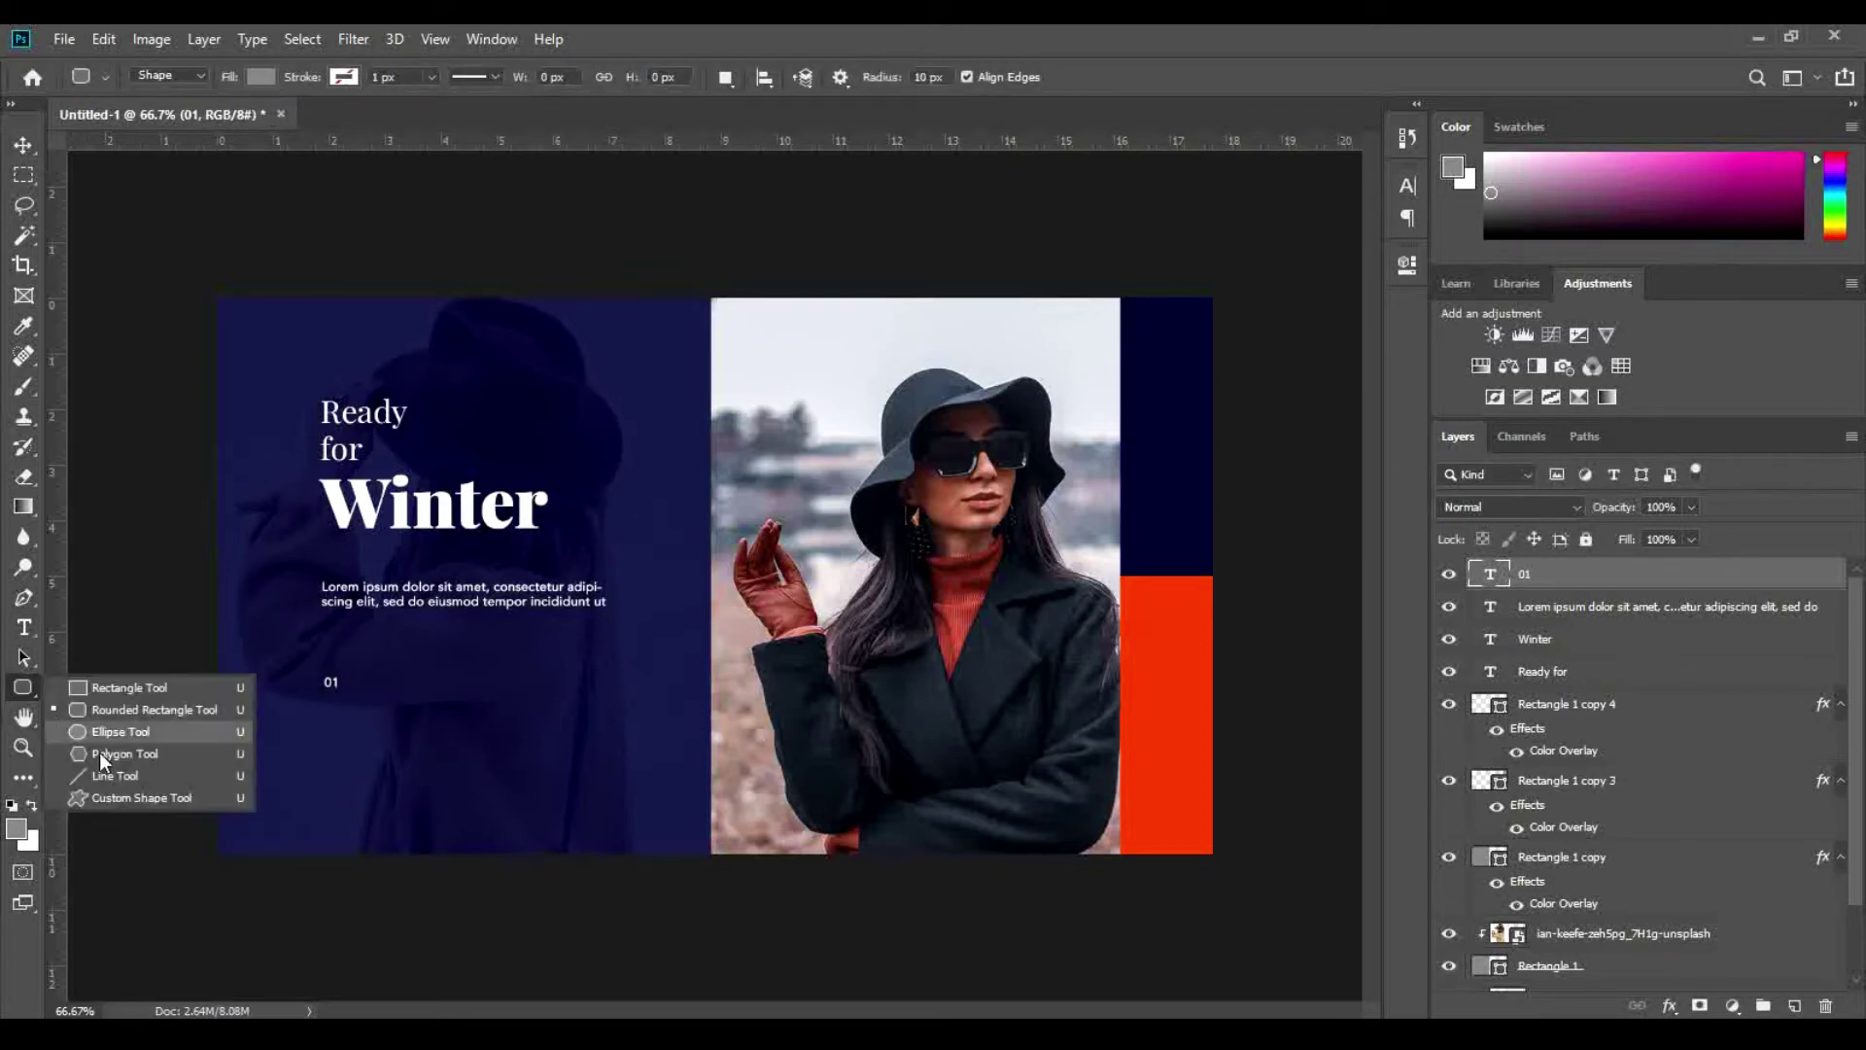
left_click(112, 775)
scroll(292, 724, "up", 3)
left_click_drag(216, 696, 480, 698)
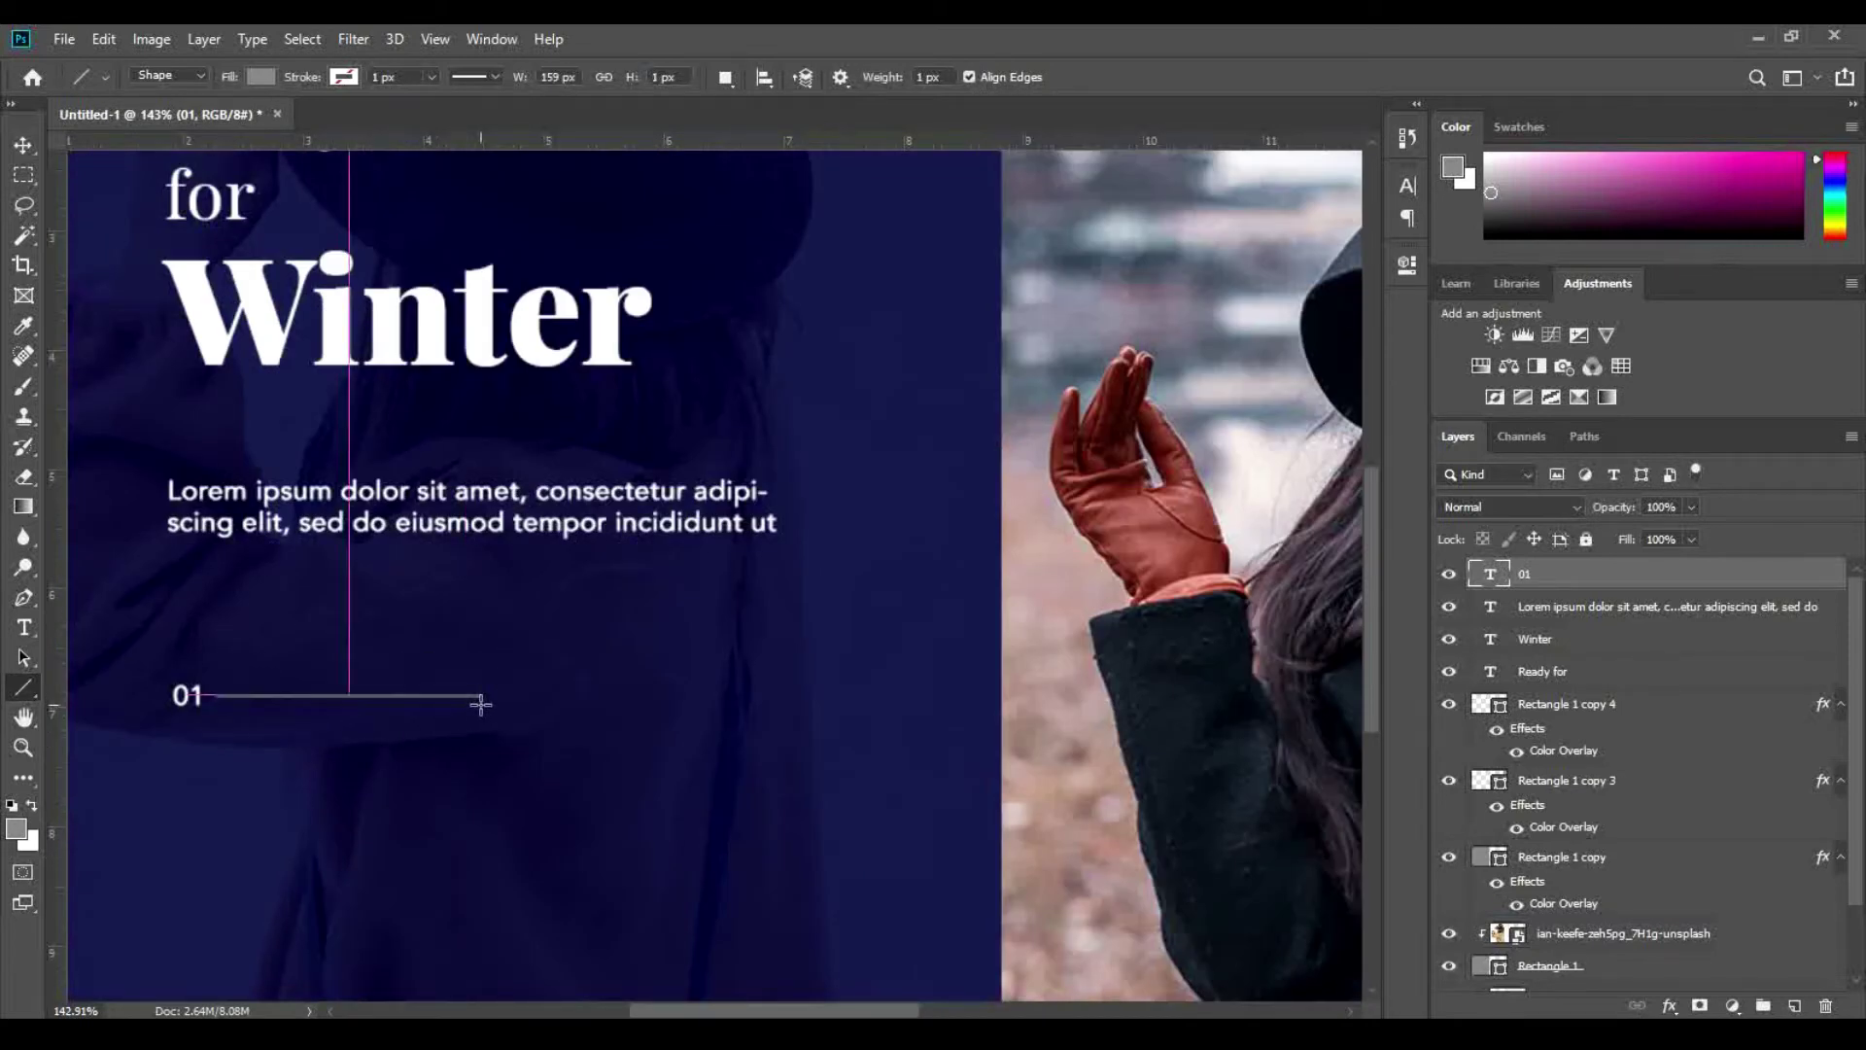
left_click(260, 84)
left_click(370, 121)
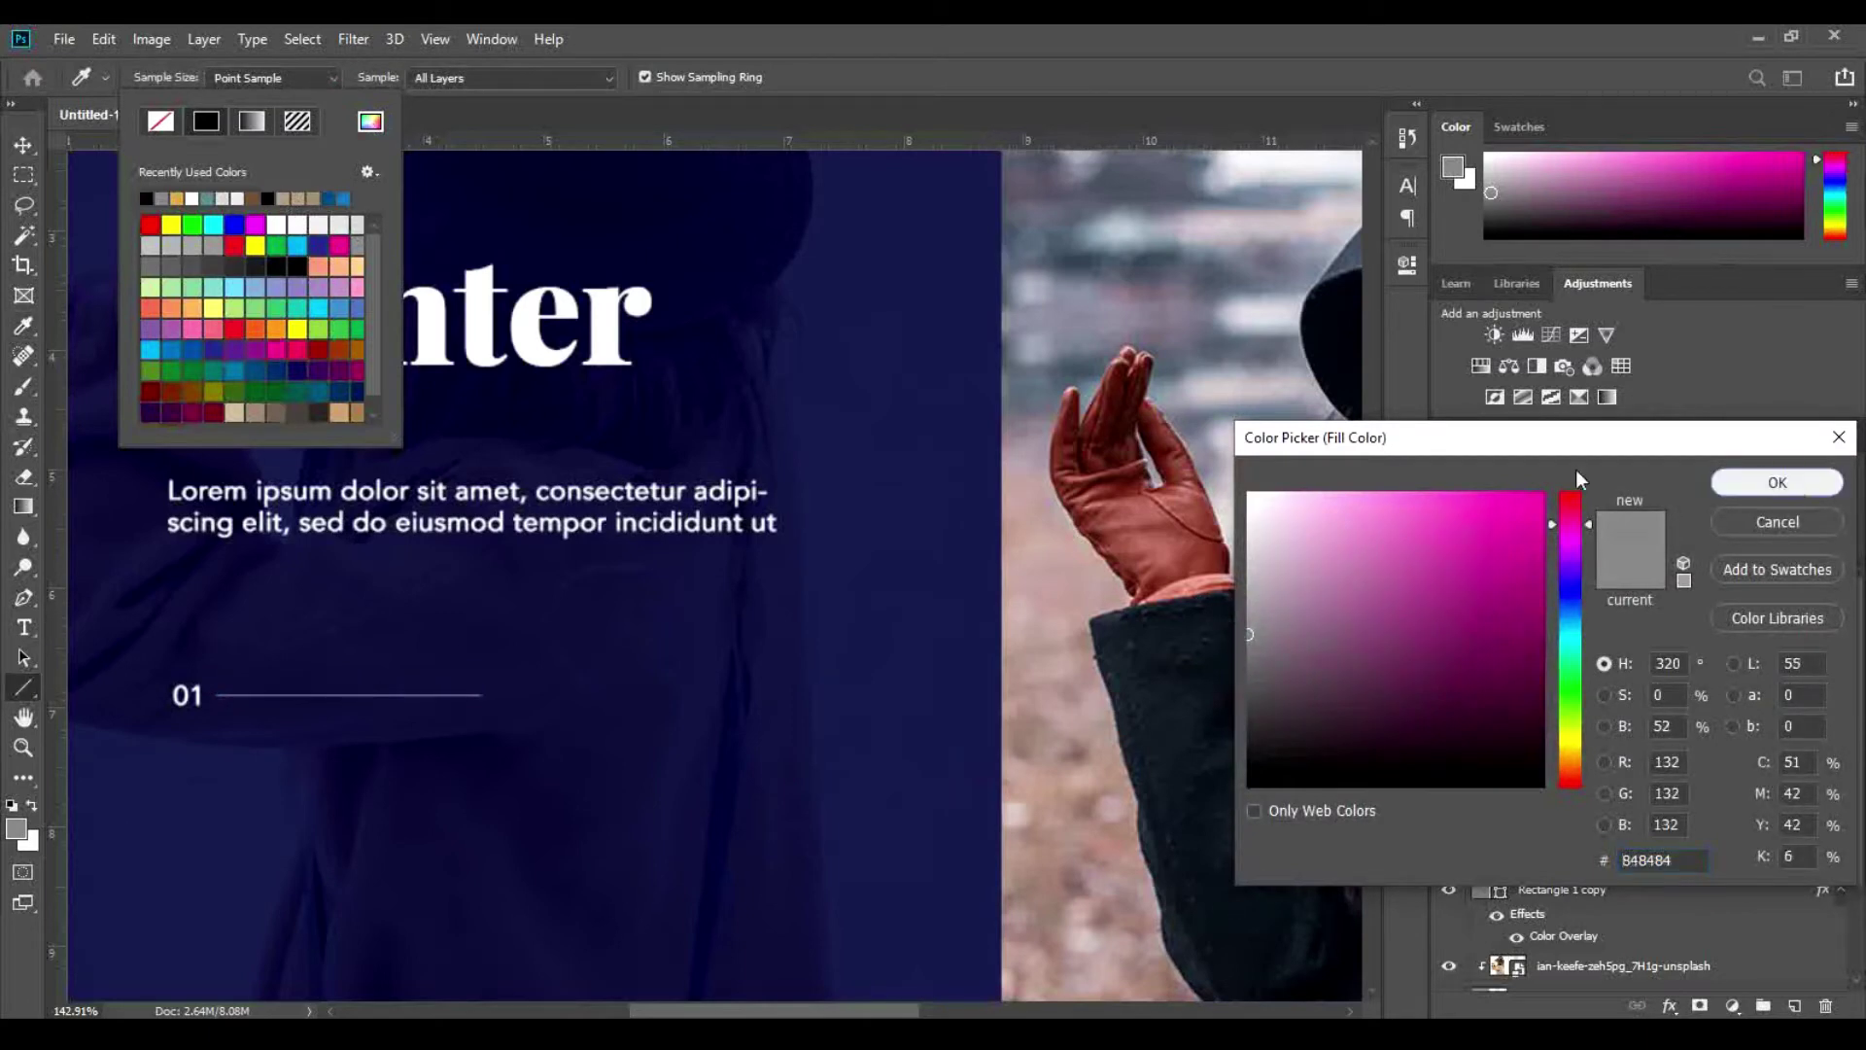
left_click(1777, 482)
Step: Duplicate the line and shorten the copy from its right end to about 81 px wide
key("v")
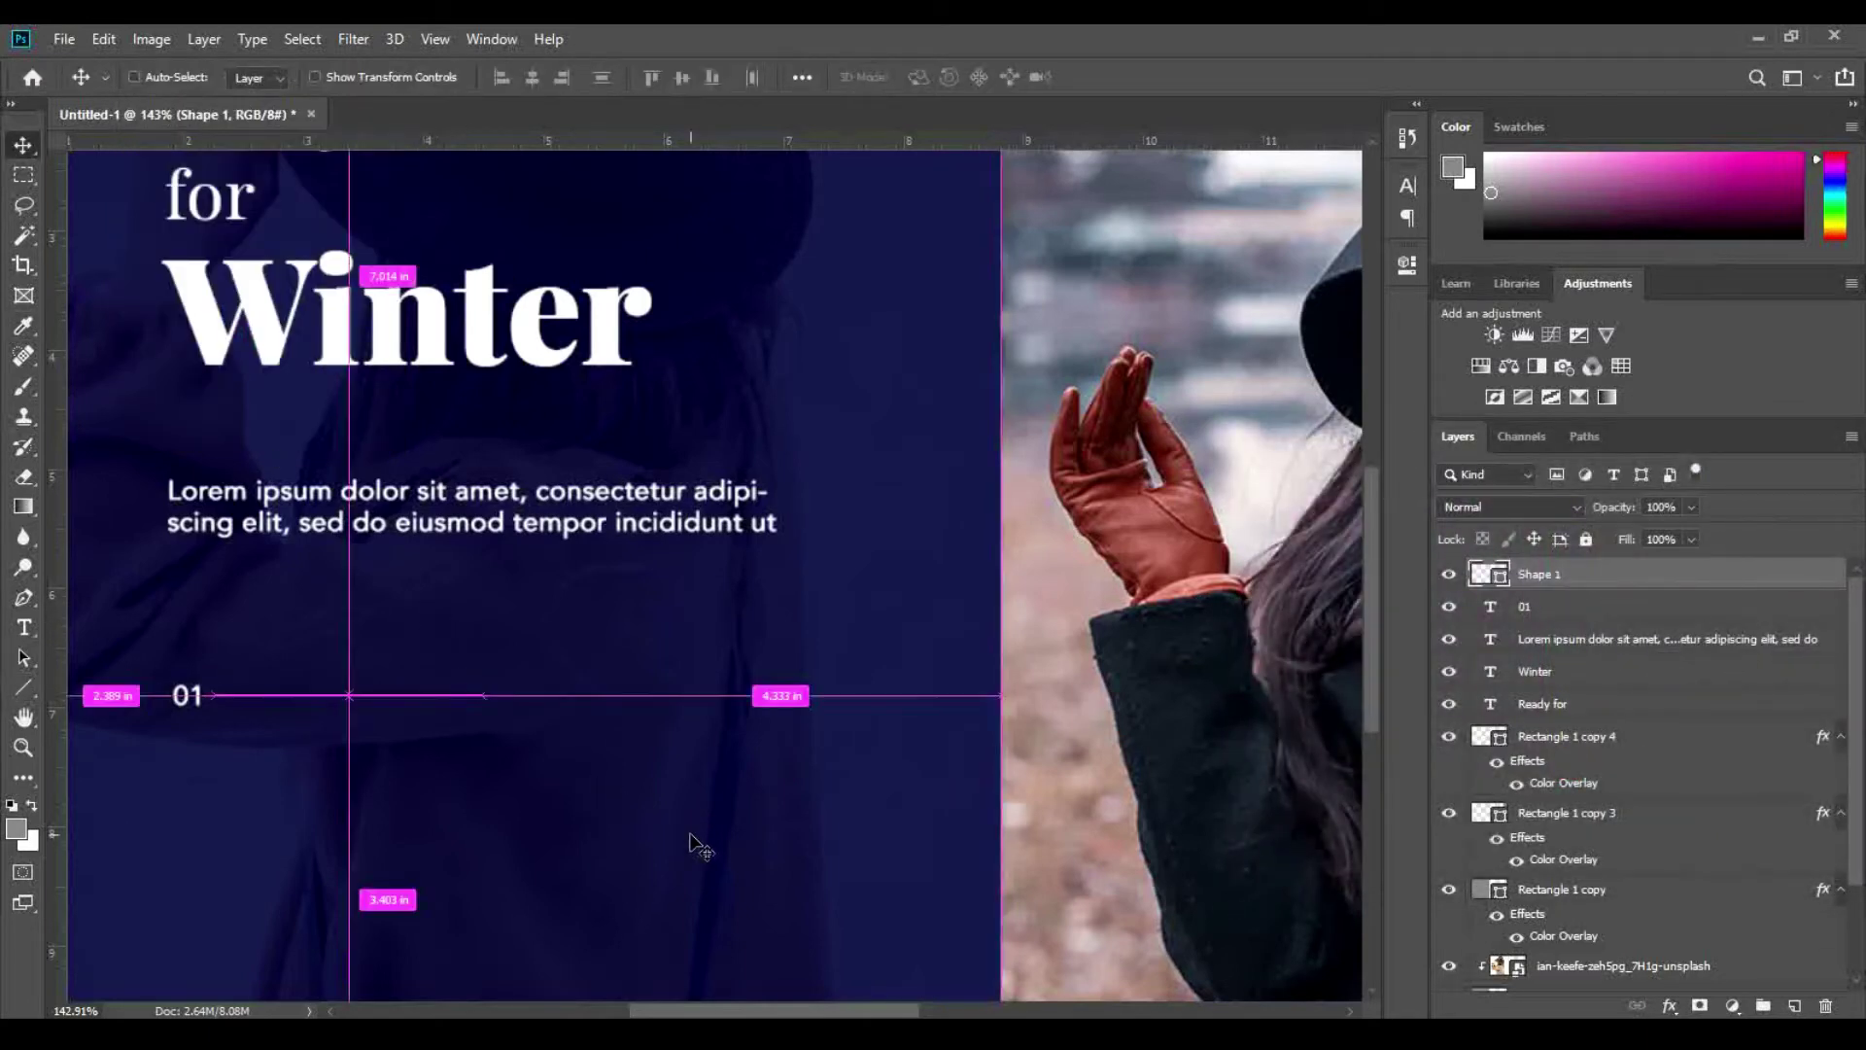
key("ctrl+j")
key("ctrl+t")
scroll(466, 753, "up", 6)
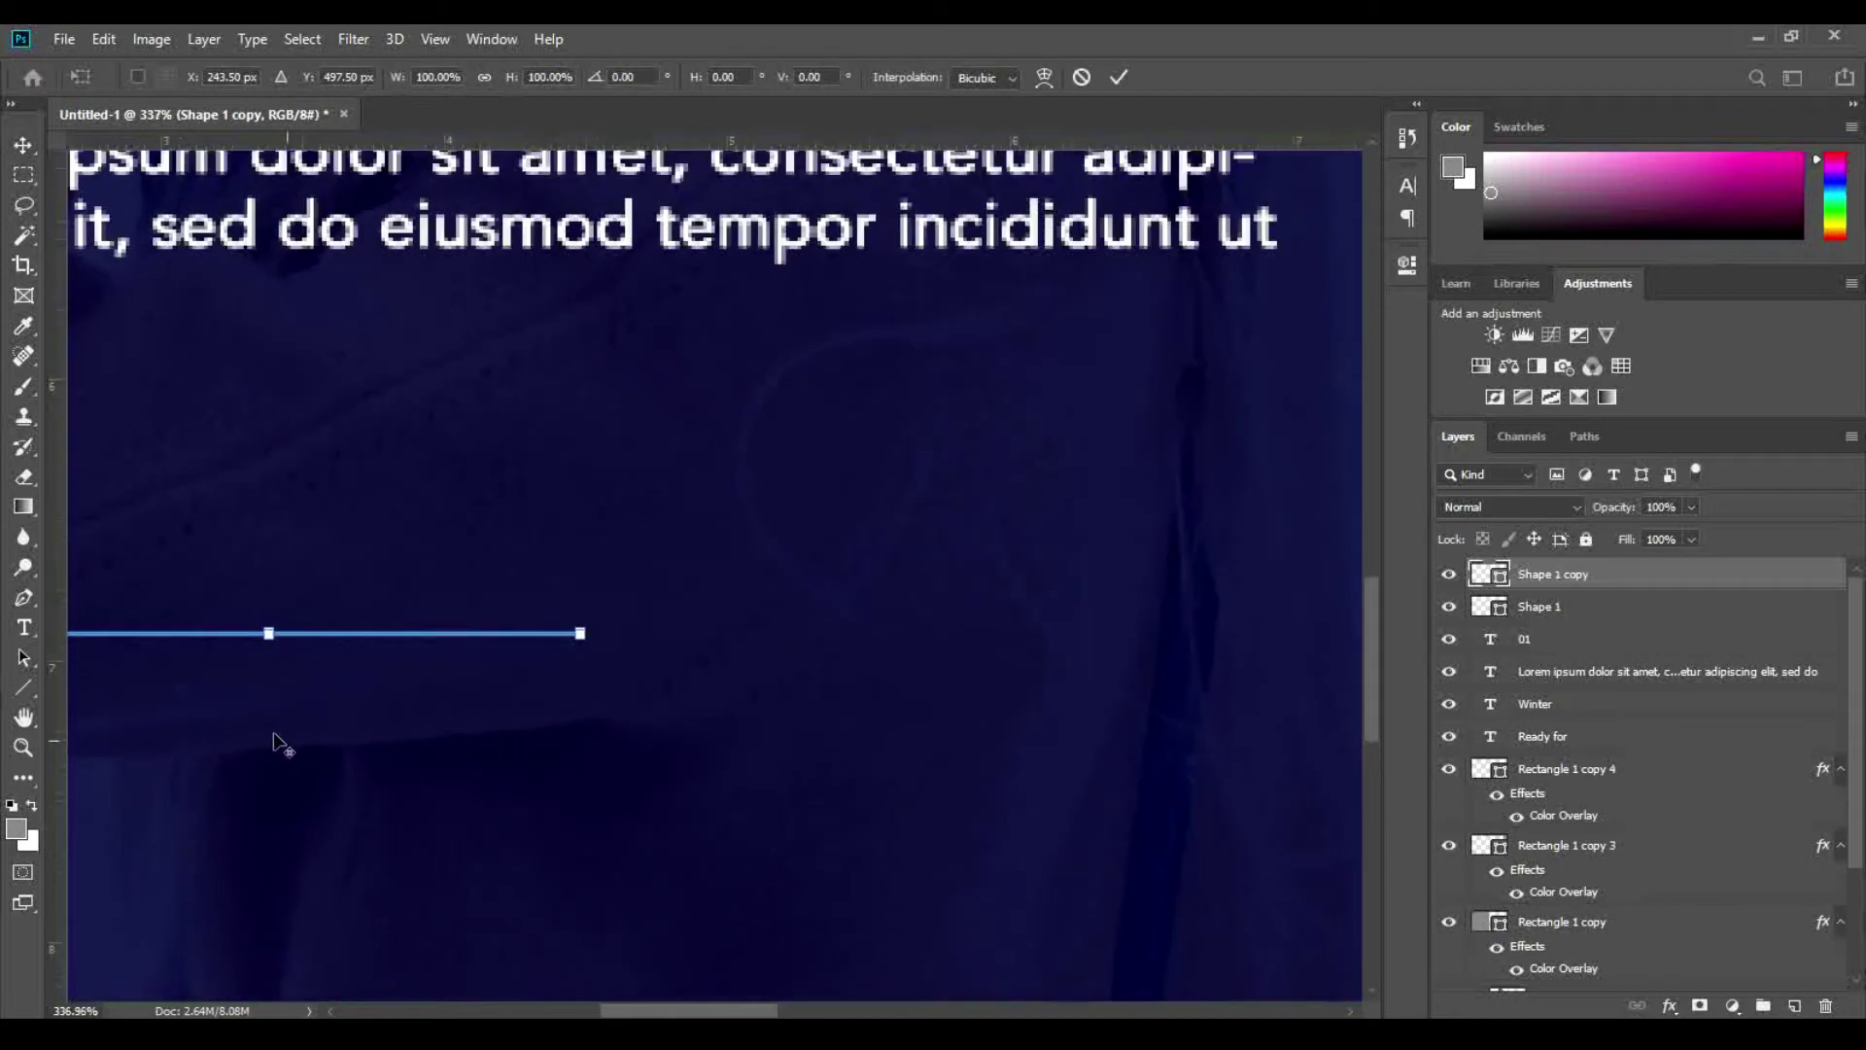
left_click_drag(992, 597, 622, 600)
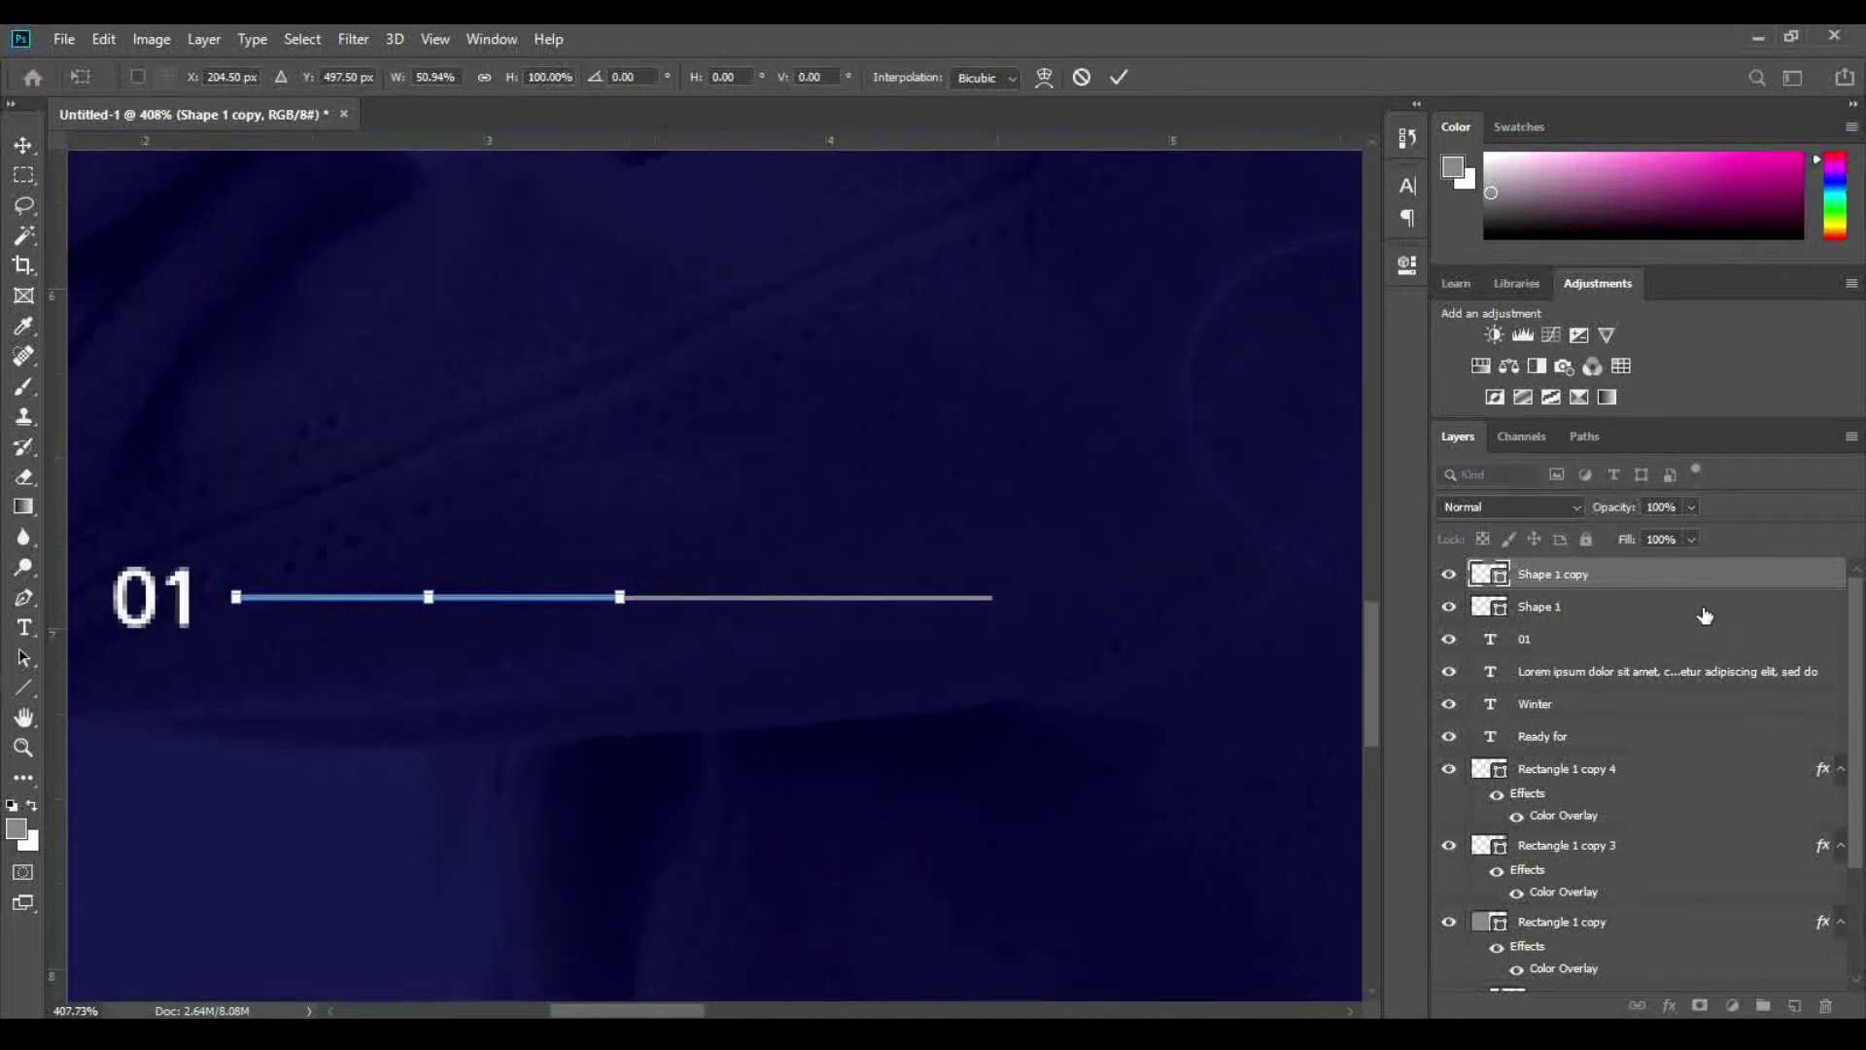
key("Return")
Step: Change the shorter line's fill to the orange-red sampled from the lower side block
left_click(24, 688)
scroll(516, 609, "down", 6)
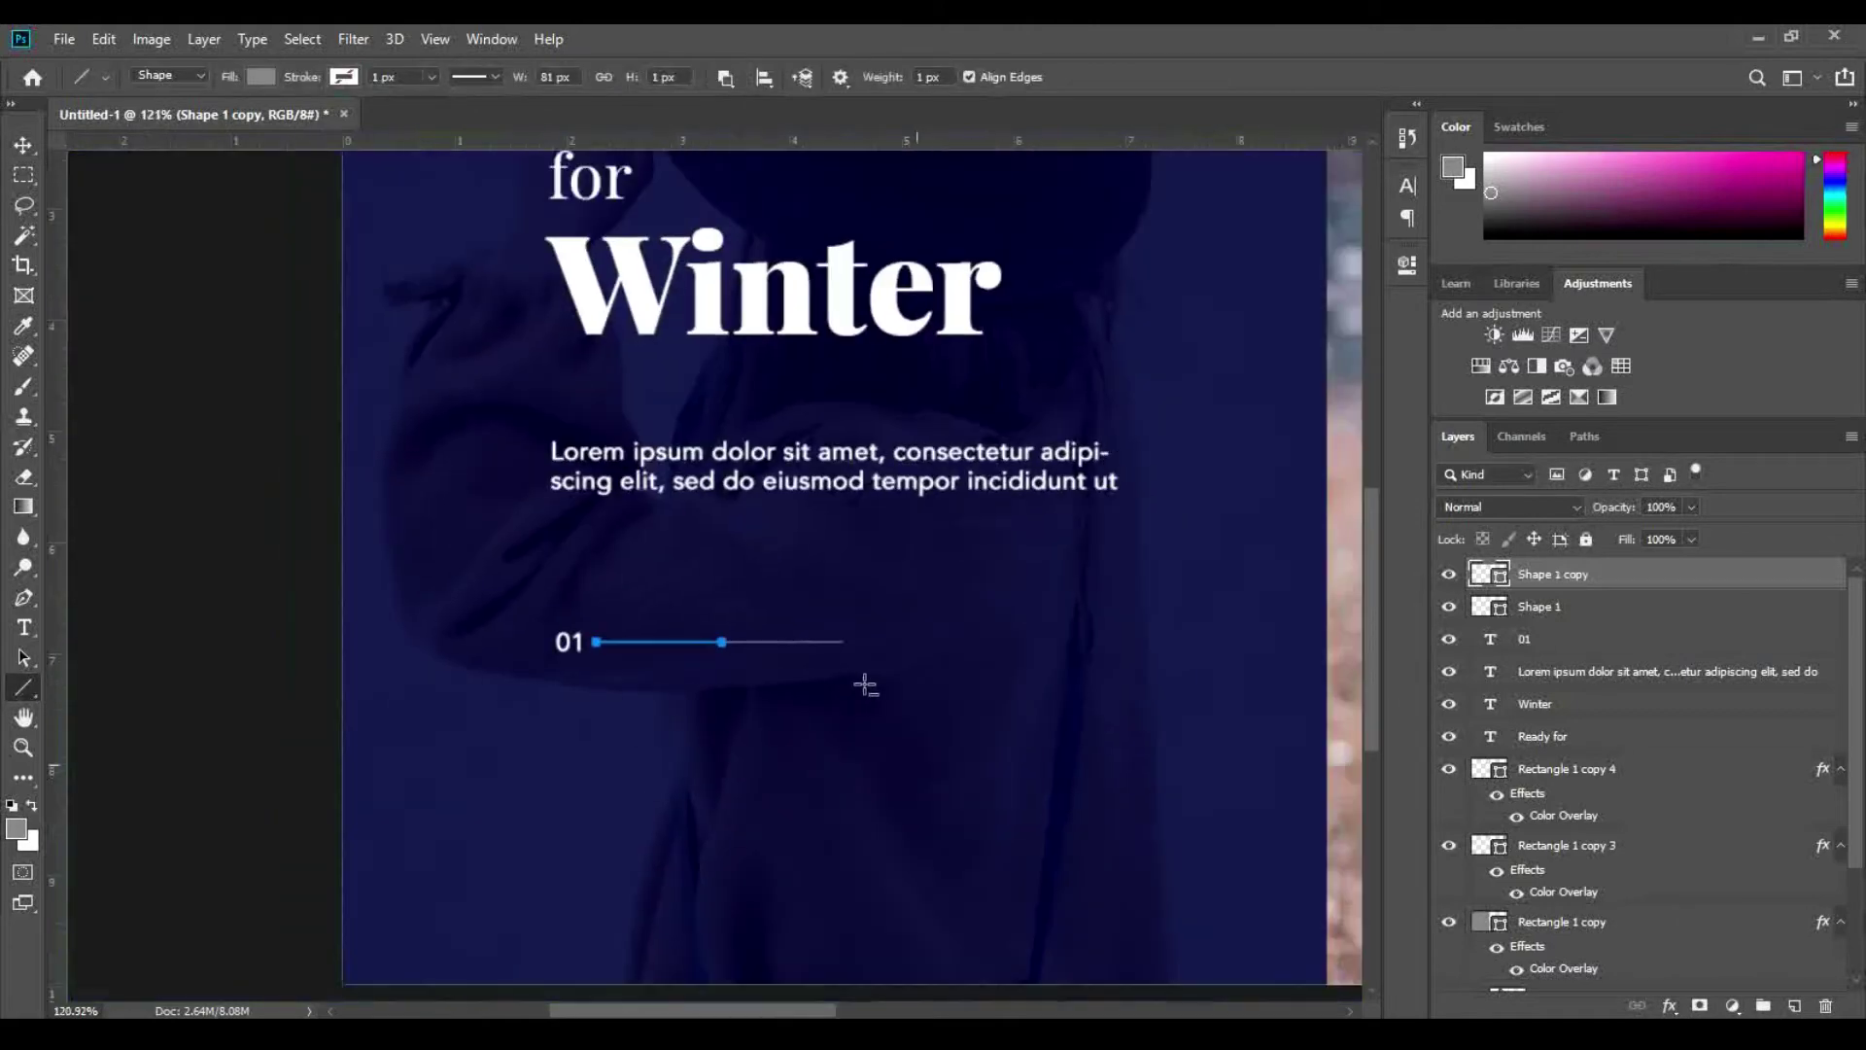
left_click(262, 78)
left_click(370, 121)
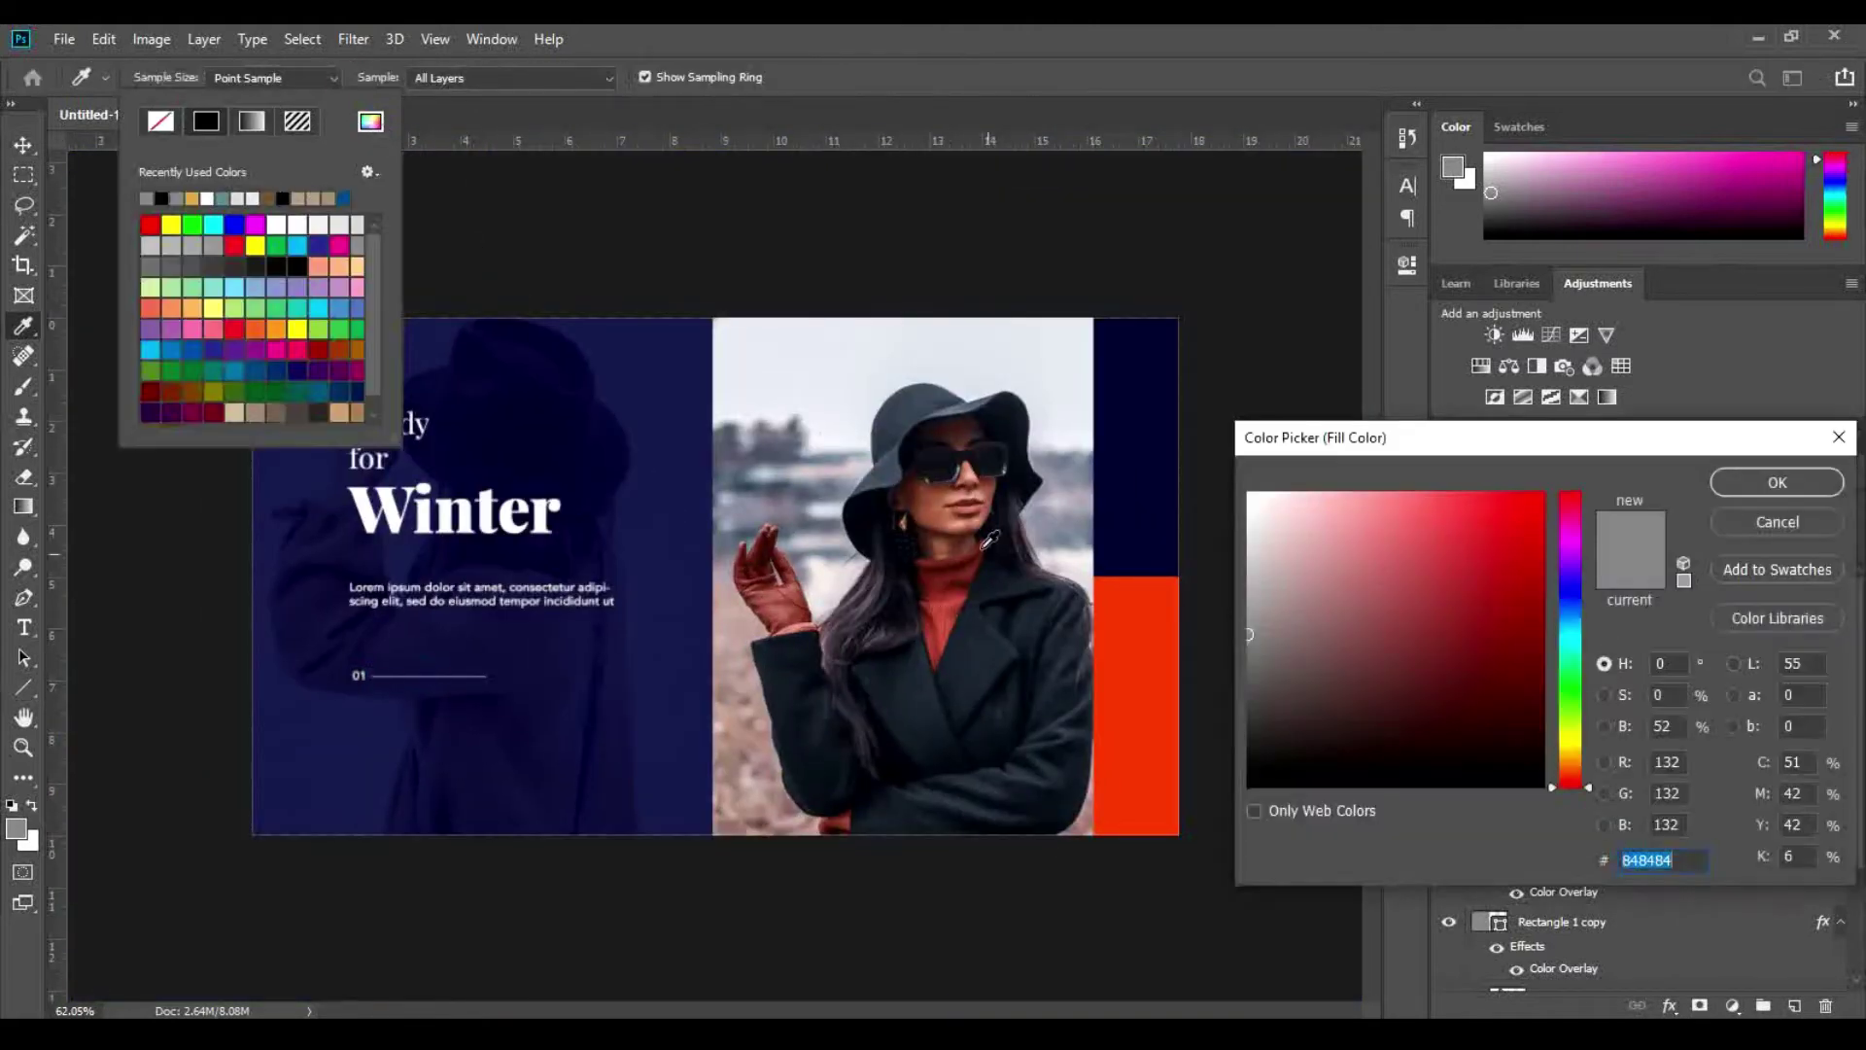
left_click(1120, 662)
left_click(1777, 483)
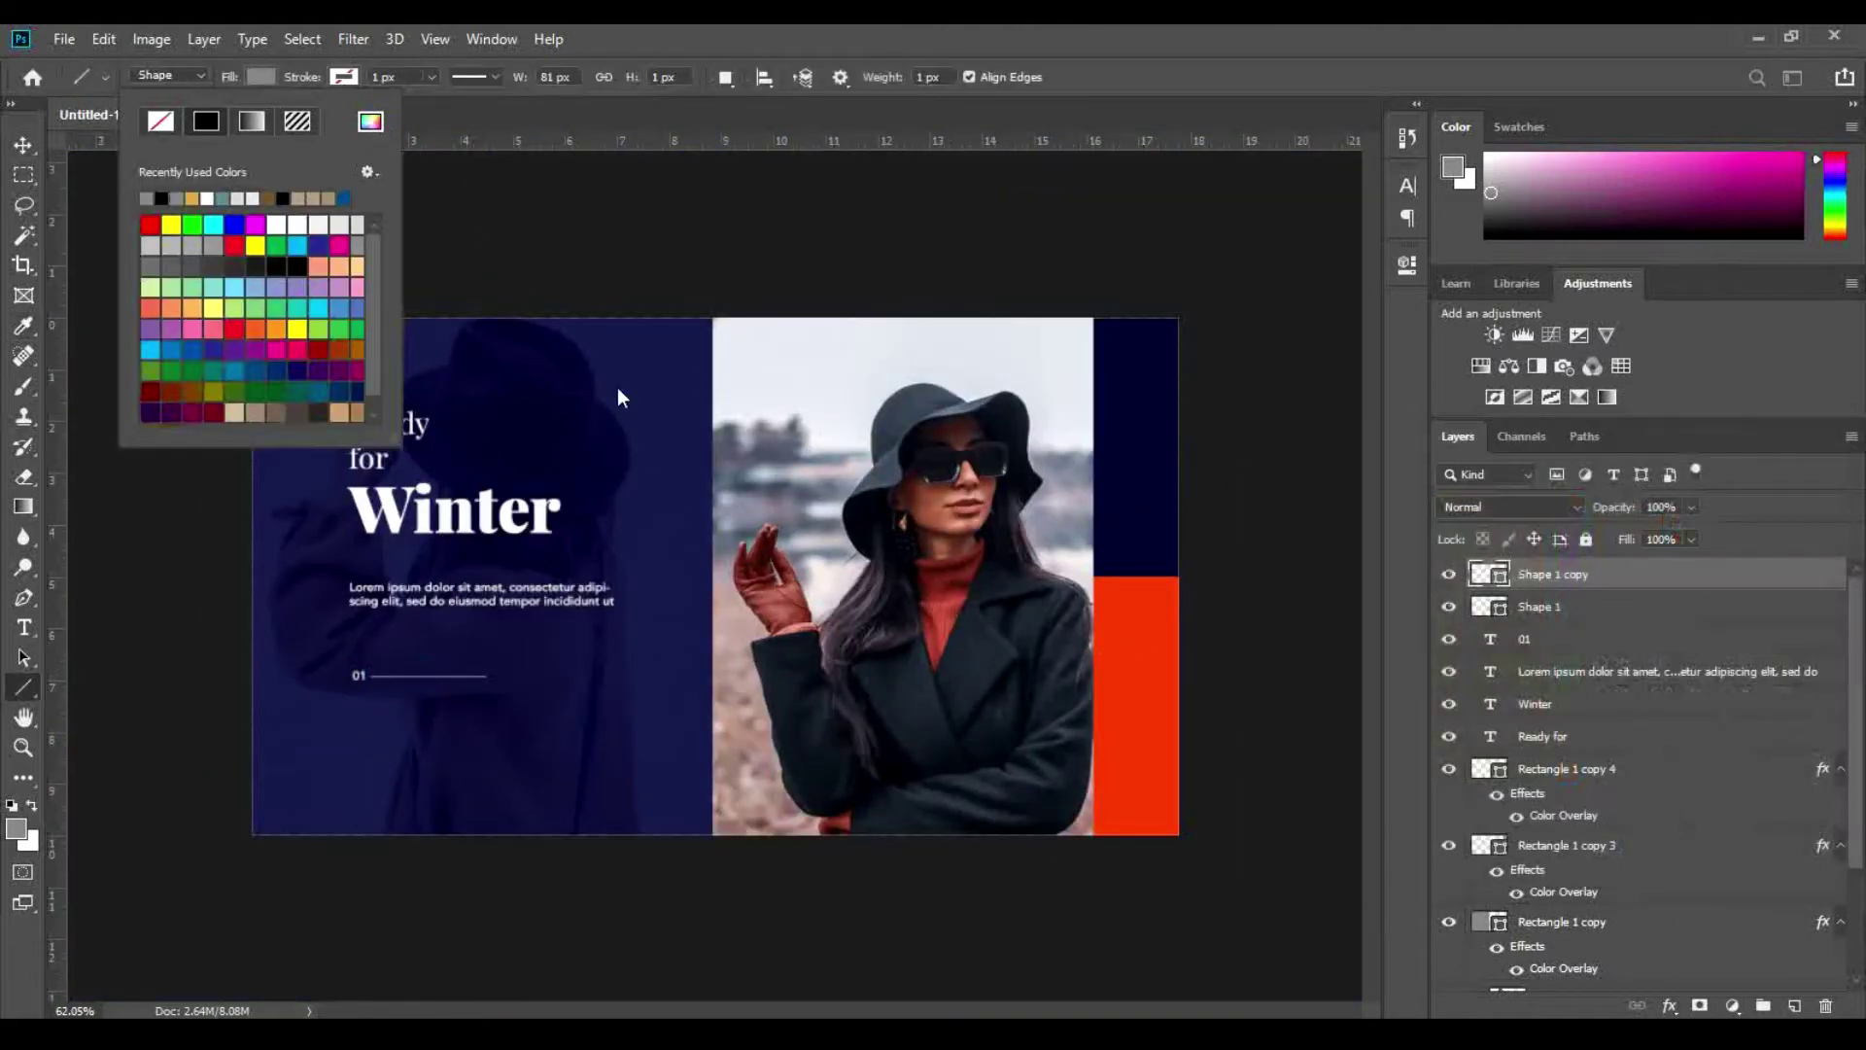
Step: Select both indicator lines and nudge them slightly right, away from the "01"
left_click(25, 145)
left_click(1565, 607, "shift")
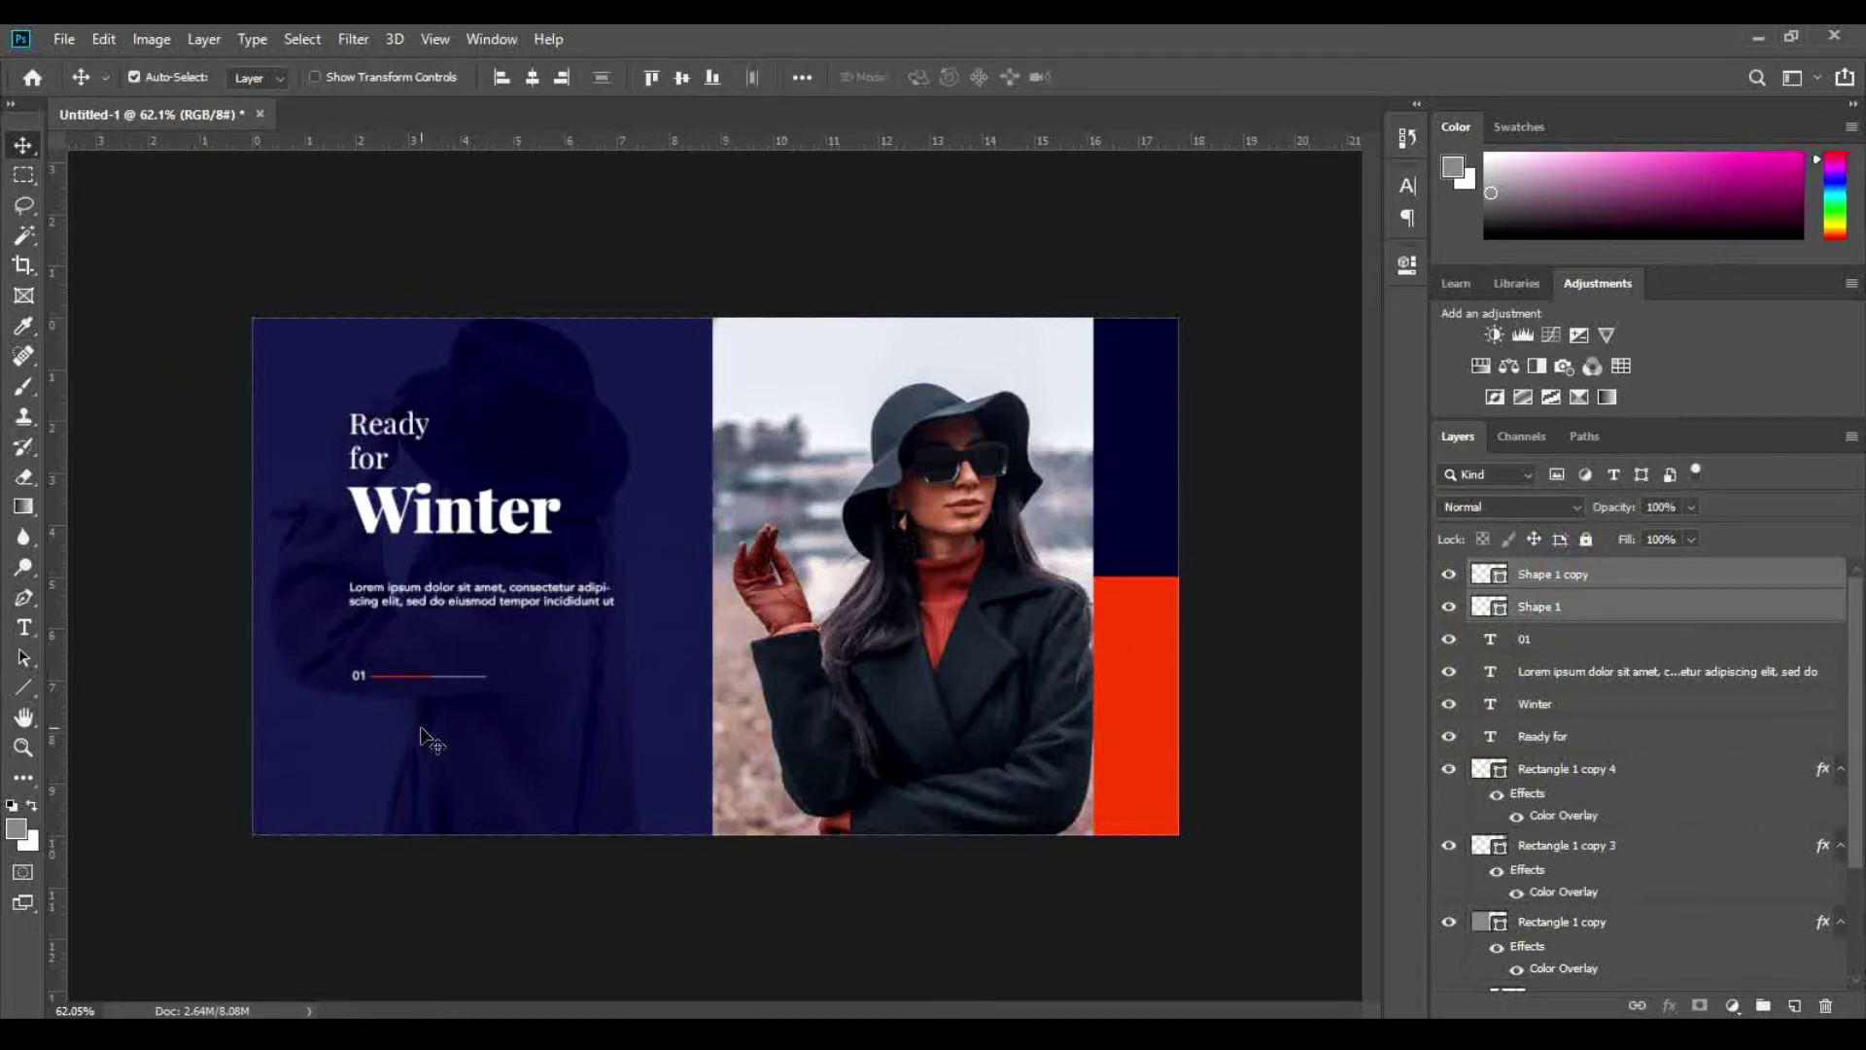
left_click(360, 685)
Step: Duplicate the "01" text and move the copy horizontally to just past the line's right end
left_click(1525, 641)
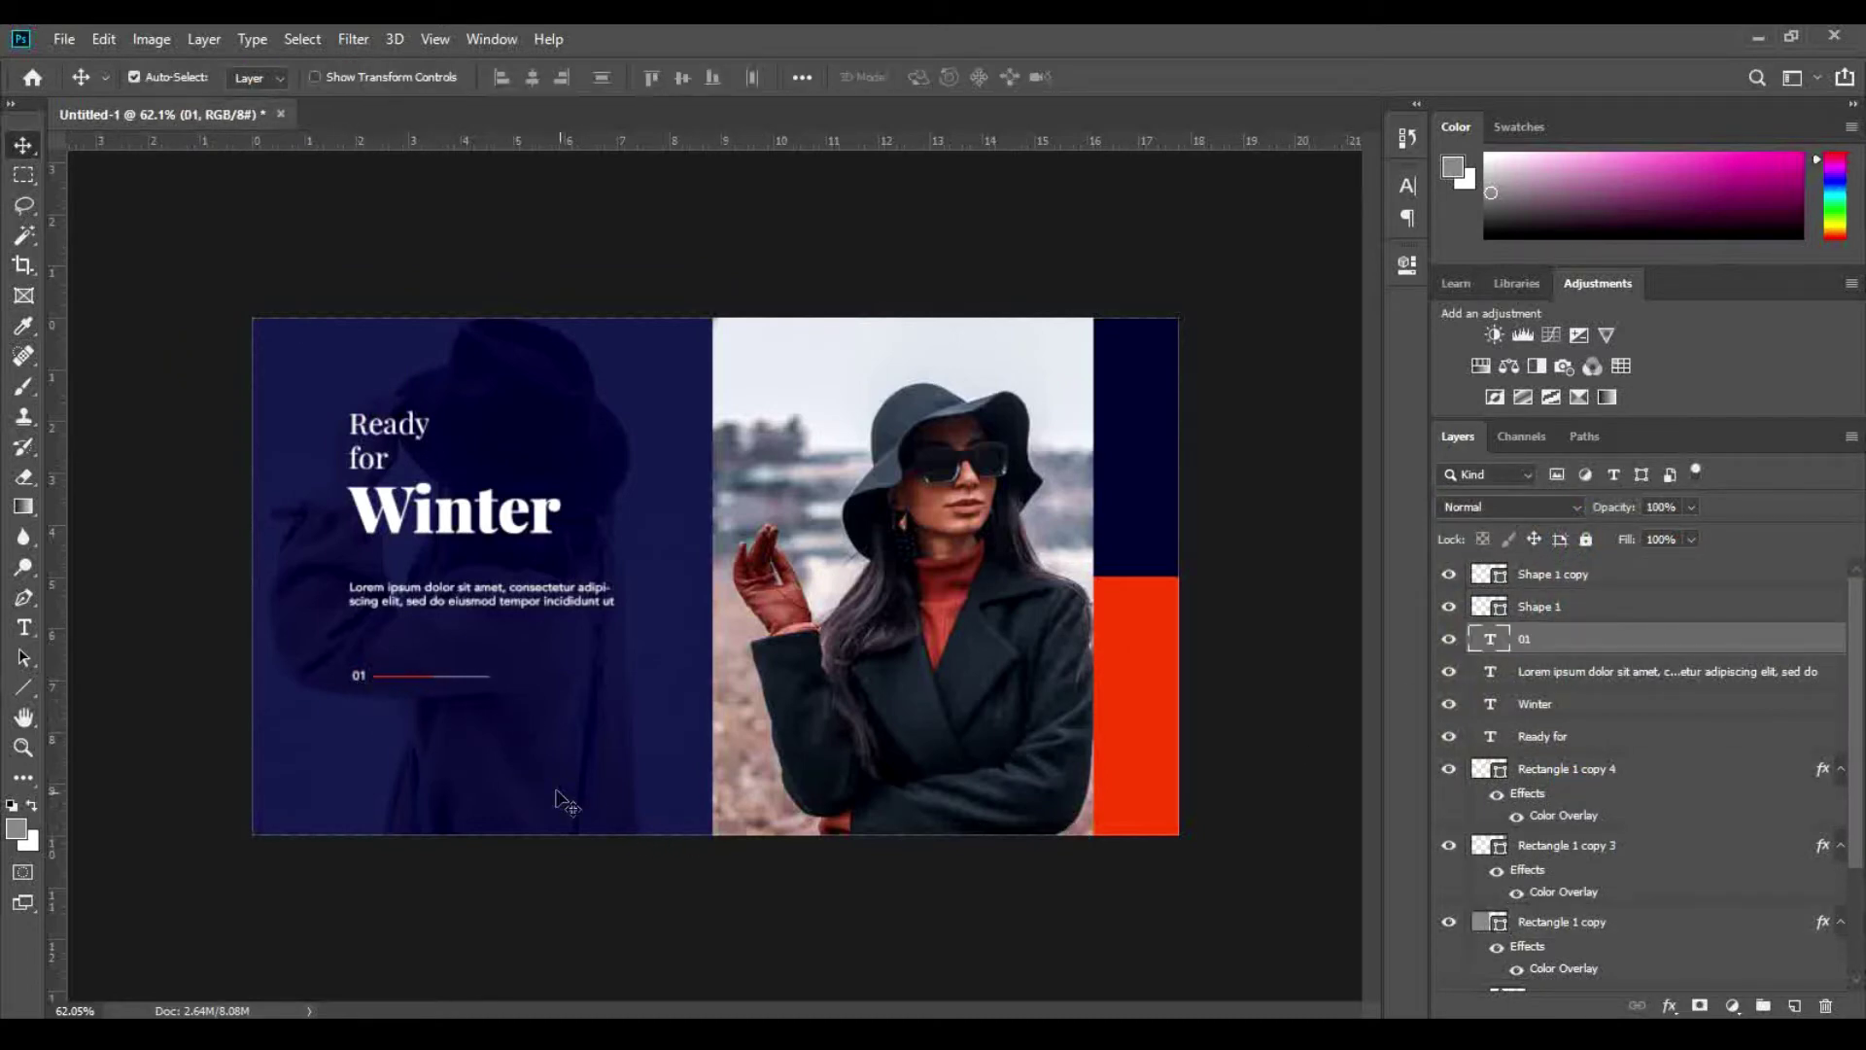
scroll(313, 736, "up", 4)
scroll(198, 774, "up", 5)
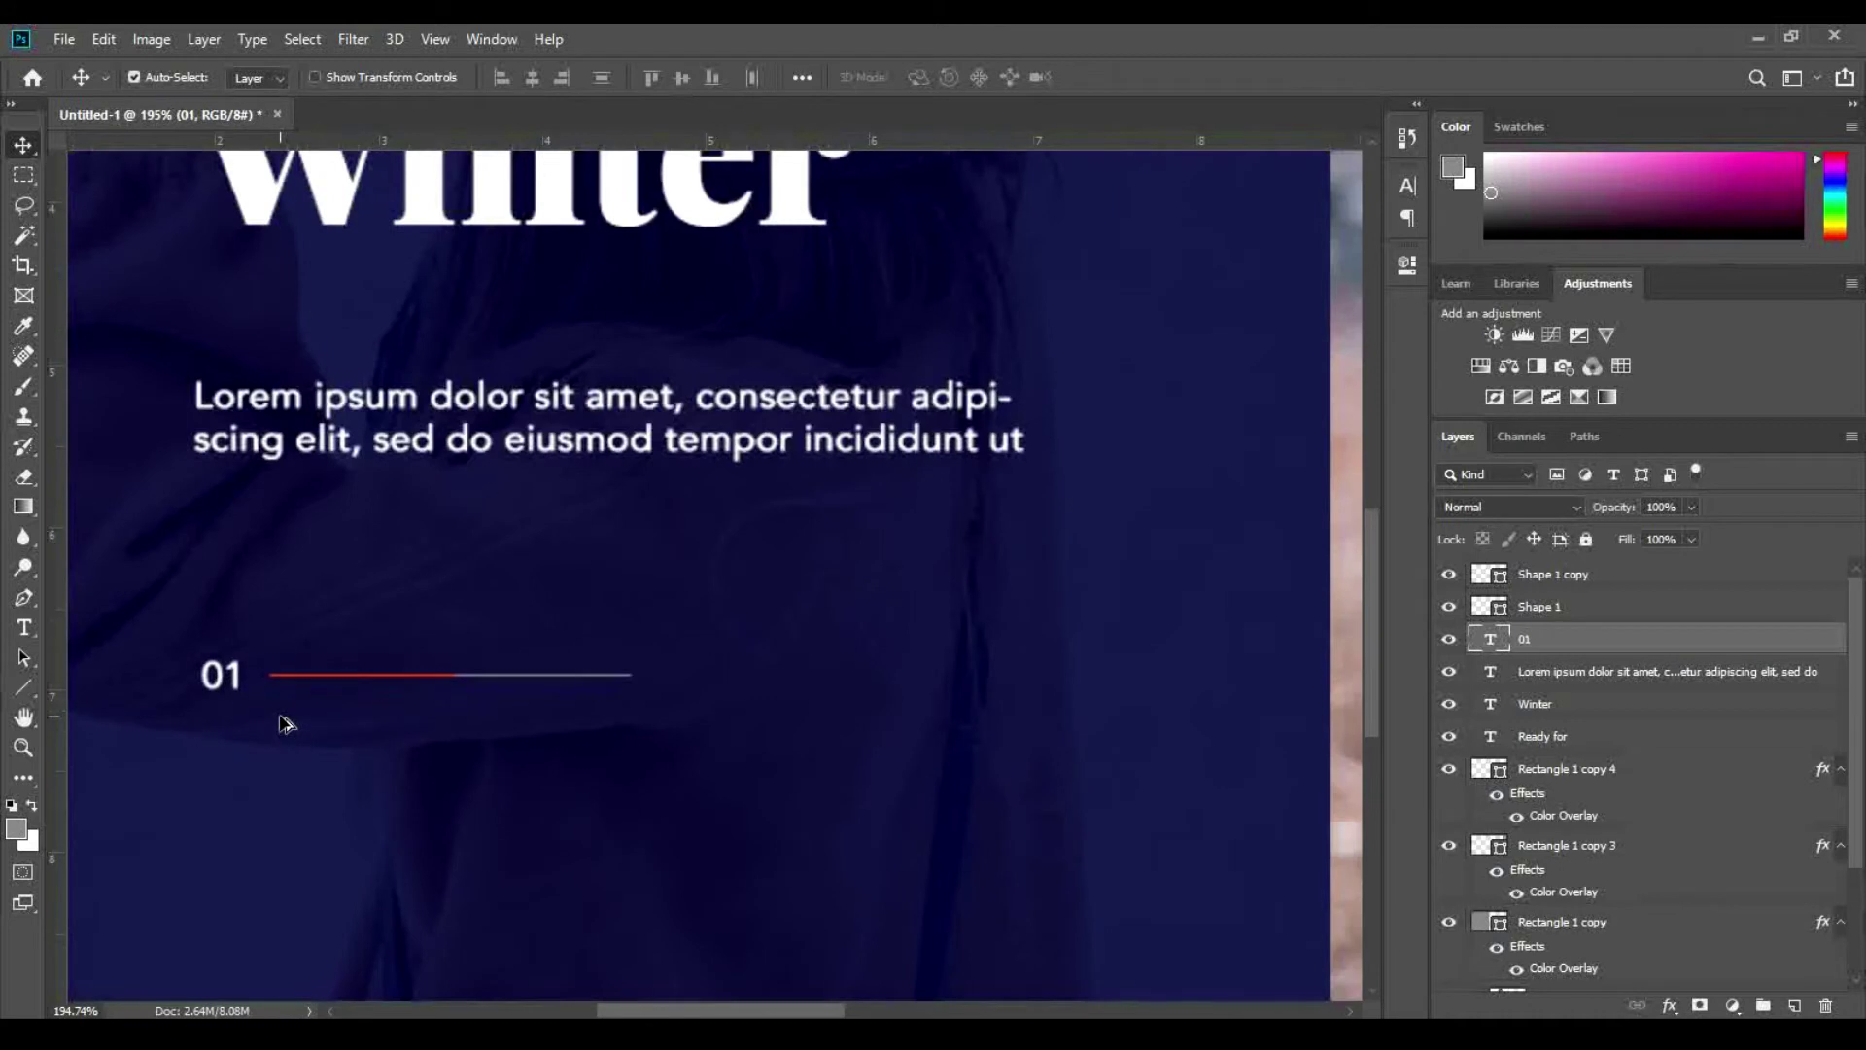
key("ctrl+j")
key("shift+Right")
key("shift+Right")
key("shift+Right")
key("shift+Right")
key("shift+Right")
key("shift+Right")
key("shift+Right")
key("shift+Right")
key("shift+Right")
key("shift+Right")
key("shift+Right")
key("shift+Right")
key("shift+Right")
key("shift+Right")
key("shift+Right")
key("shift+Right")
key("shift+Right")
key("shift+Right")
key("shift+Right")
key("shift+Right")
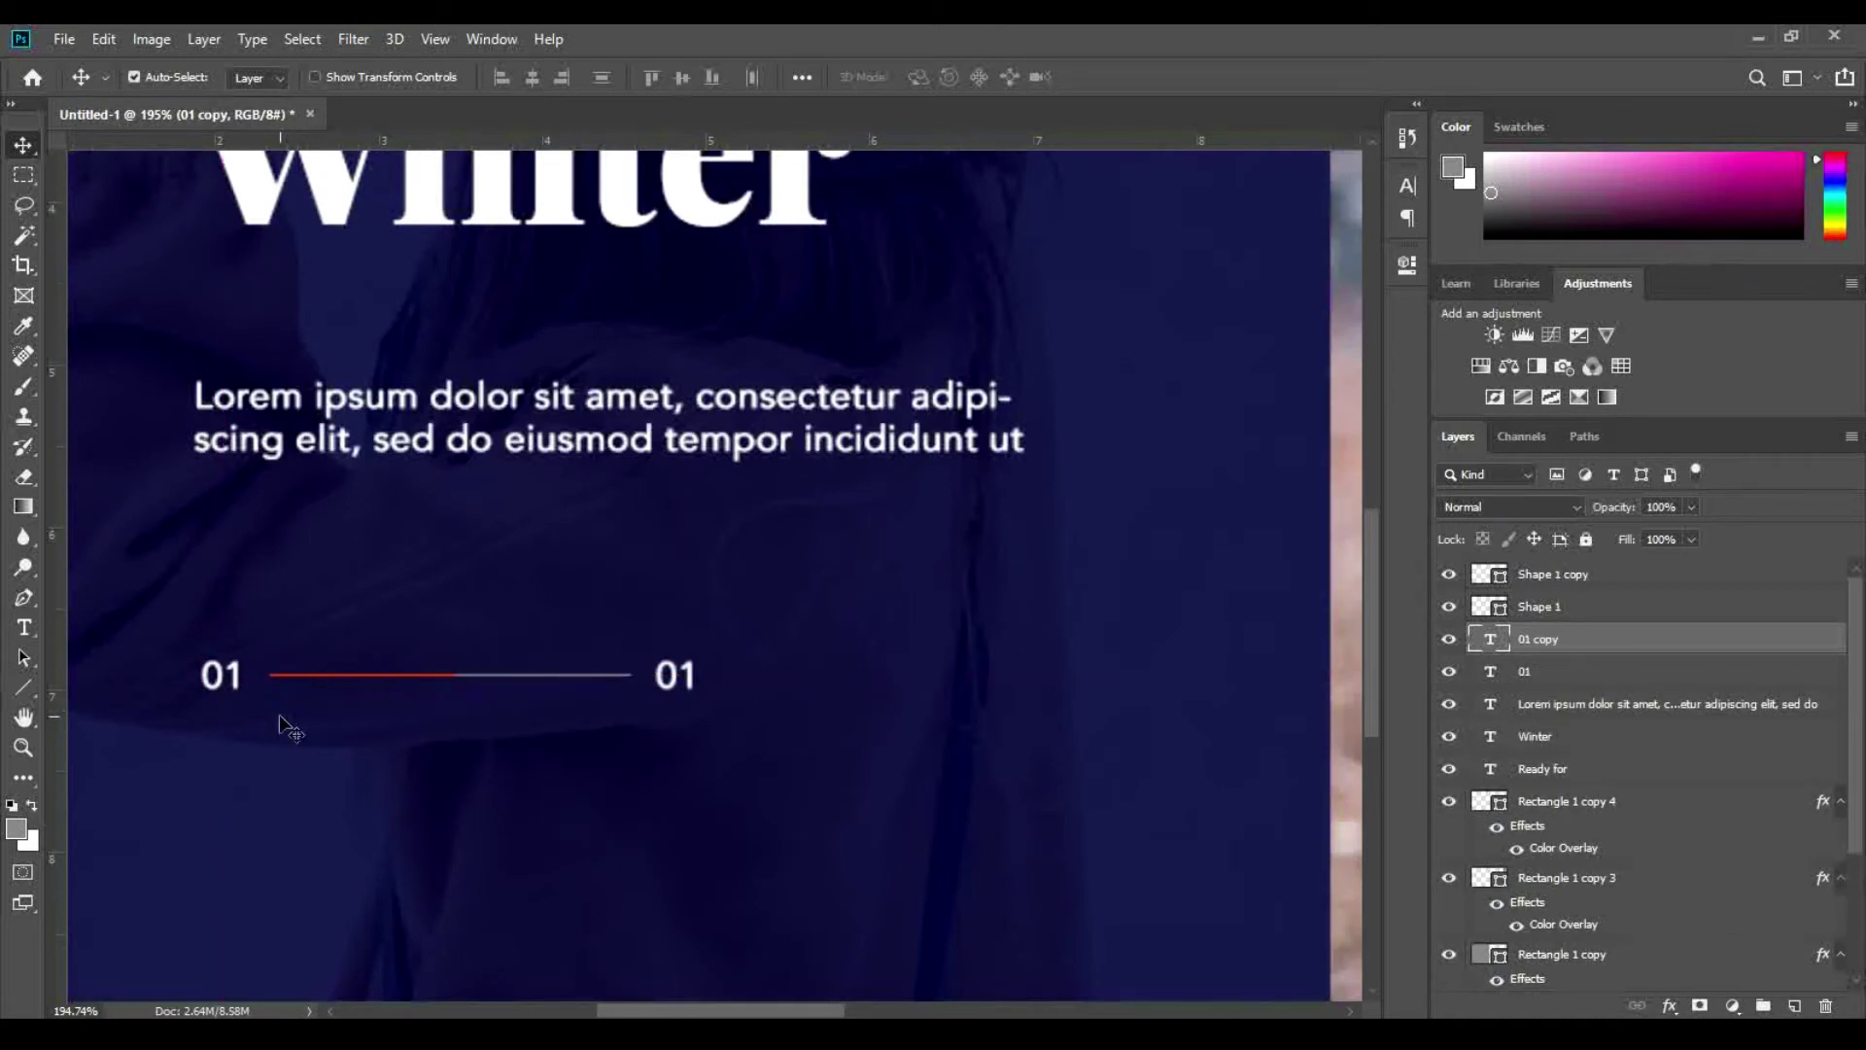
Step: Change the copied number at the line's right end to "04"
key("t")
left_click_drag(678, 676, 702, 677)
key("BackSpace")
type("4")
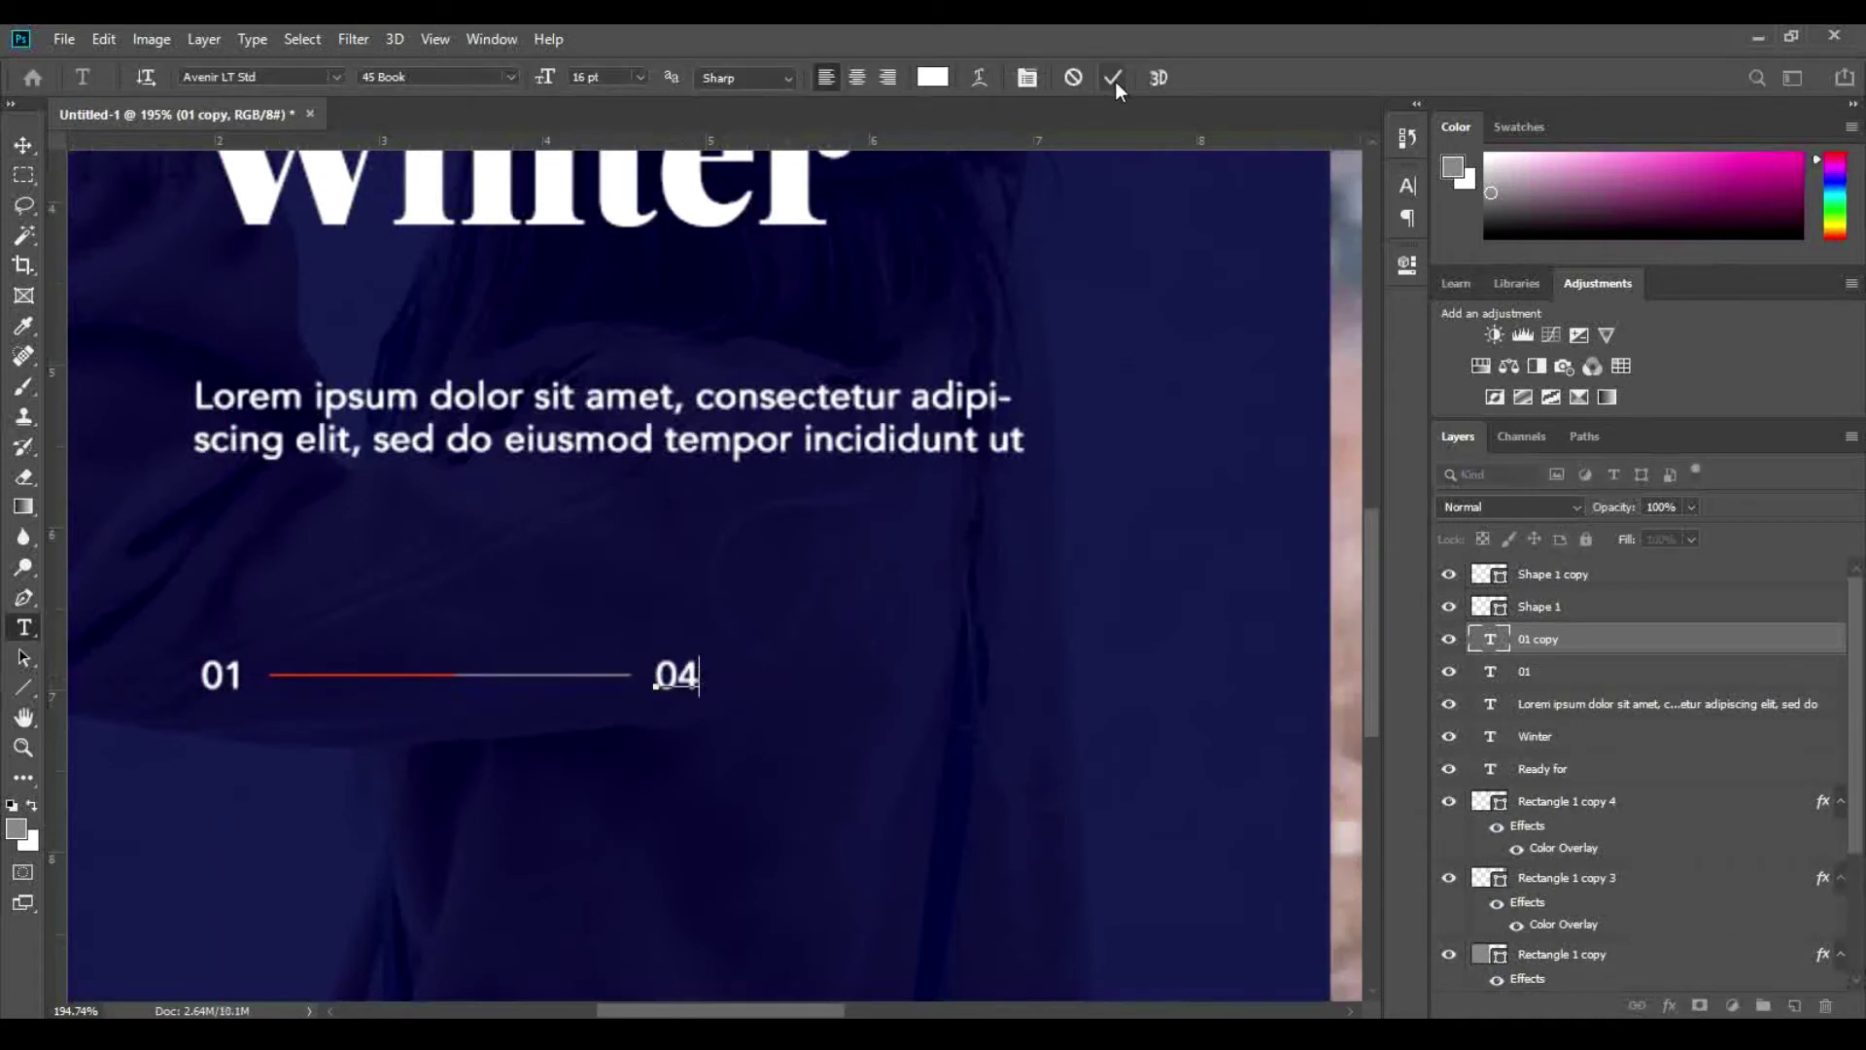
left_click(1113, 78)
key("v")
Step: Add the text "NEW COLLECTION" below the slide indicator and reduce its size to 10 pt
scroll(312, 487, "down", 3)
scroll(467, 612, "down", 2)
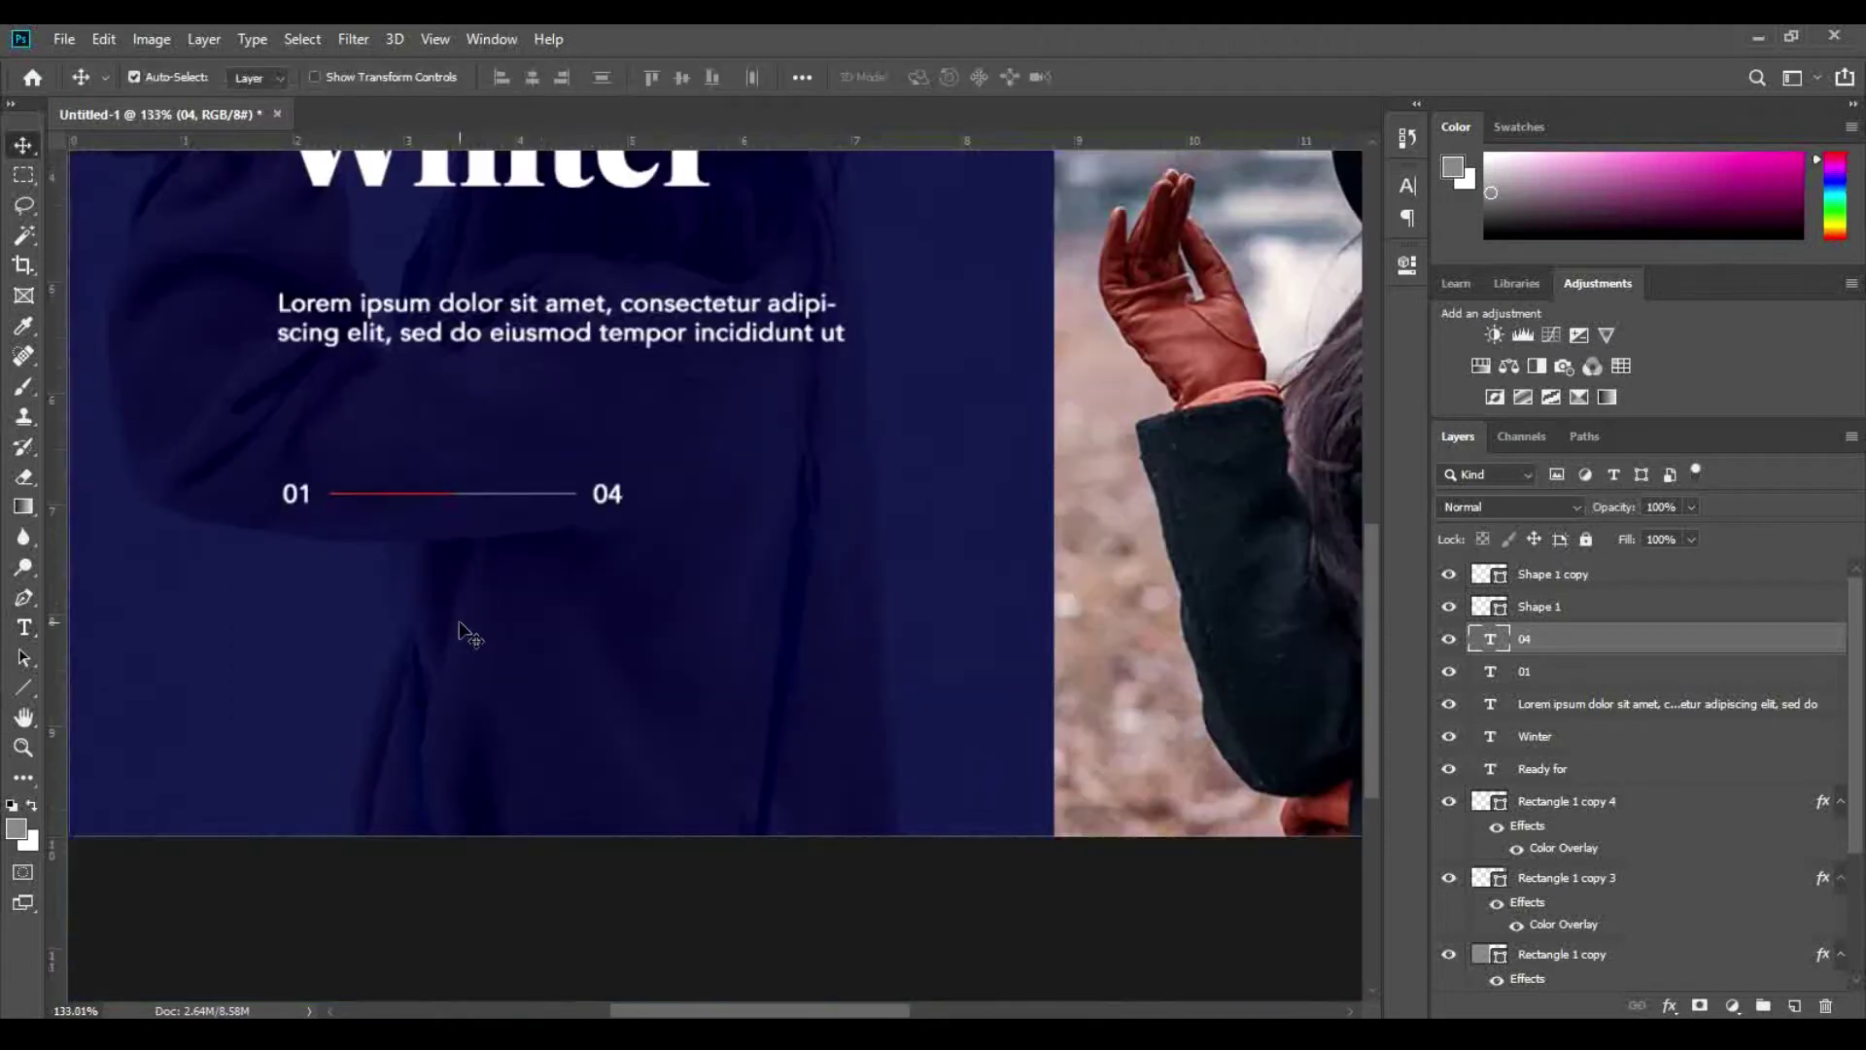
scroll(459, 631, "down", 1)
scroll(427, 681, "down", 1)
key("t")
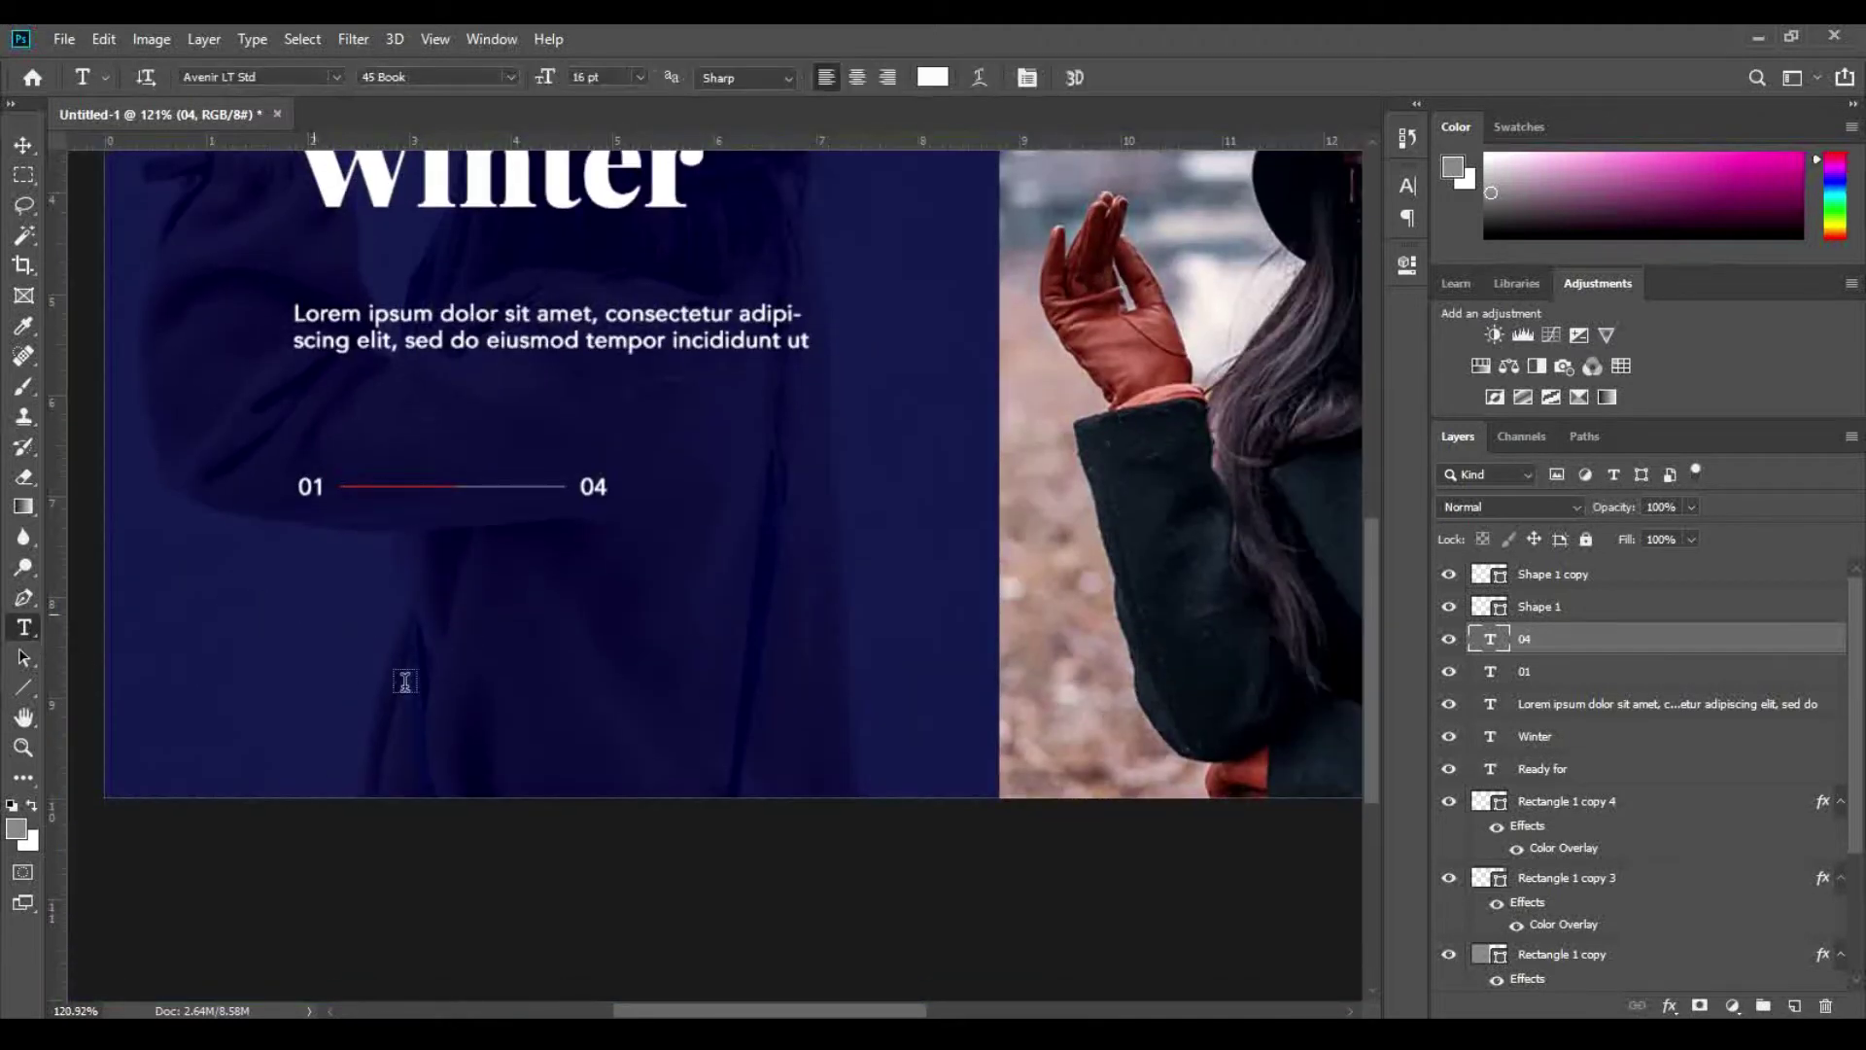
left_click(311, 612)
type("NEW COL")
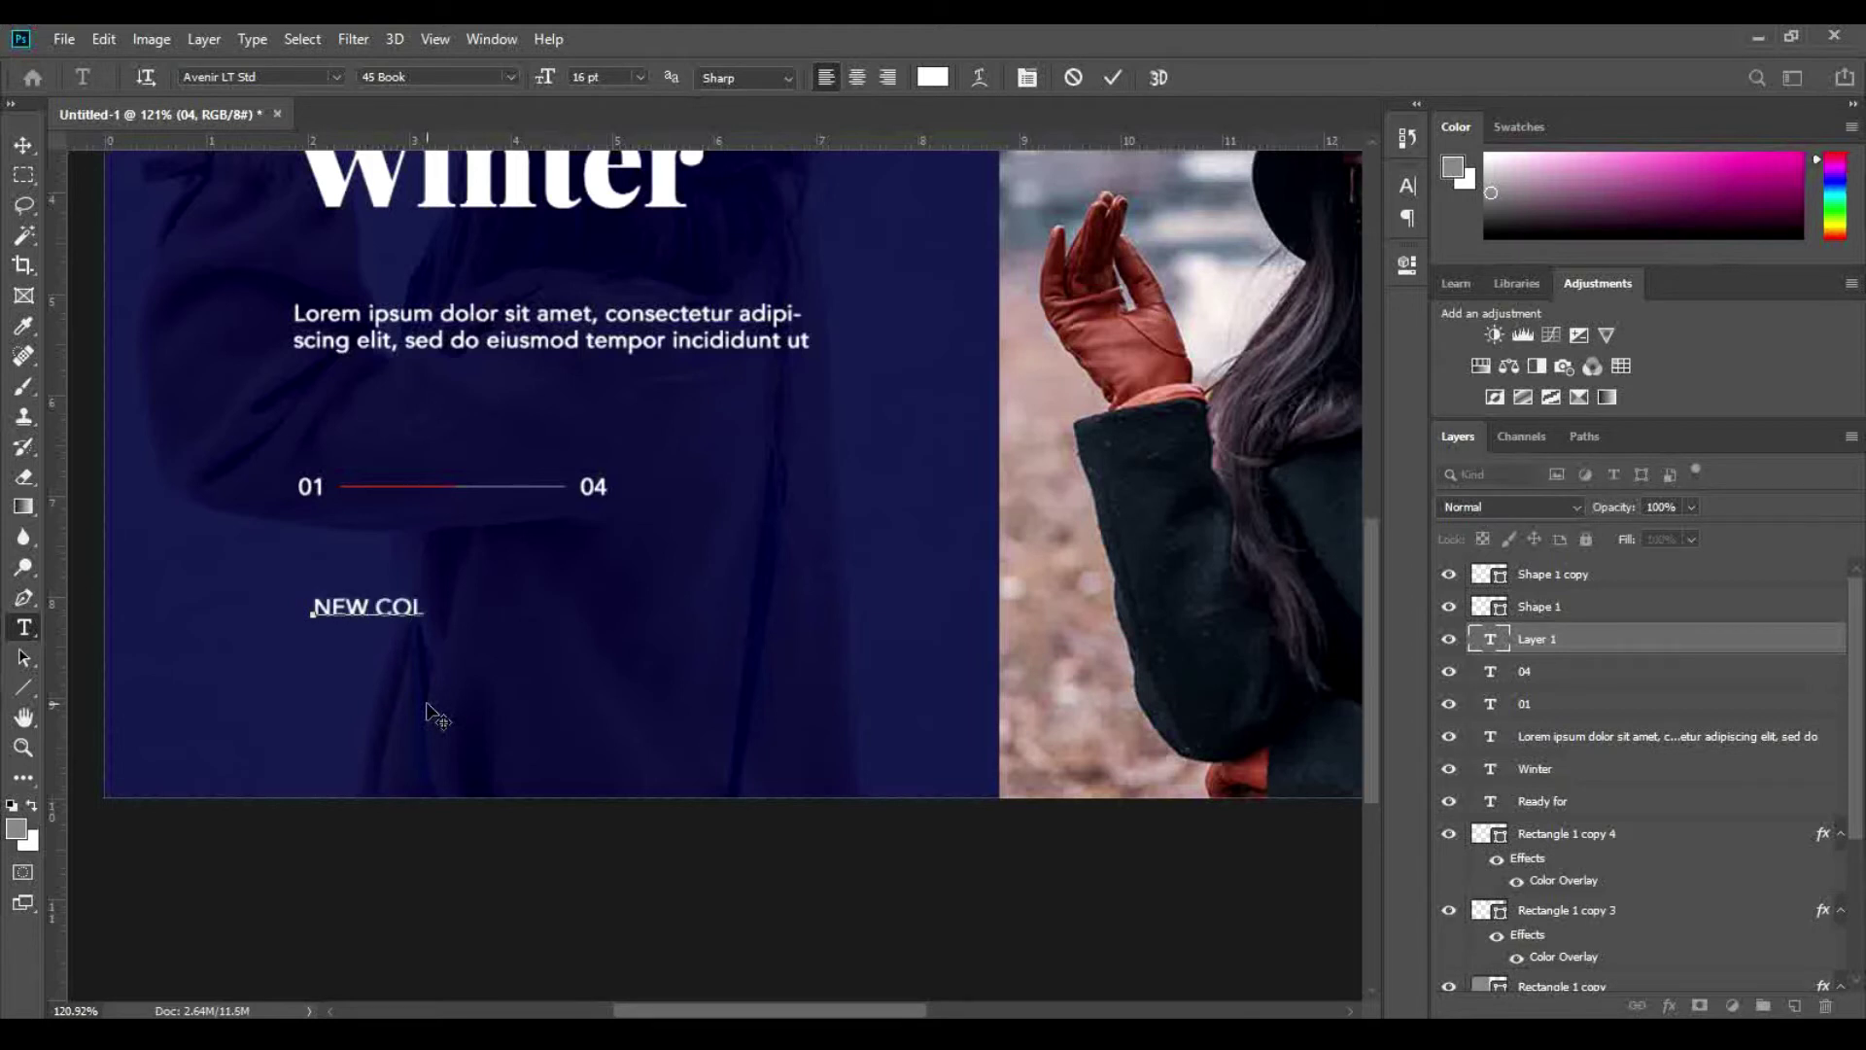
type("LECTION")
key("ctrl+a")
key("ctrl+shift+comma")
key("ctrl+shift+comma")
key("ctrl+shift+comma")
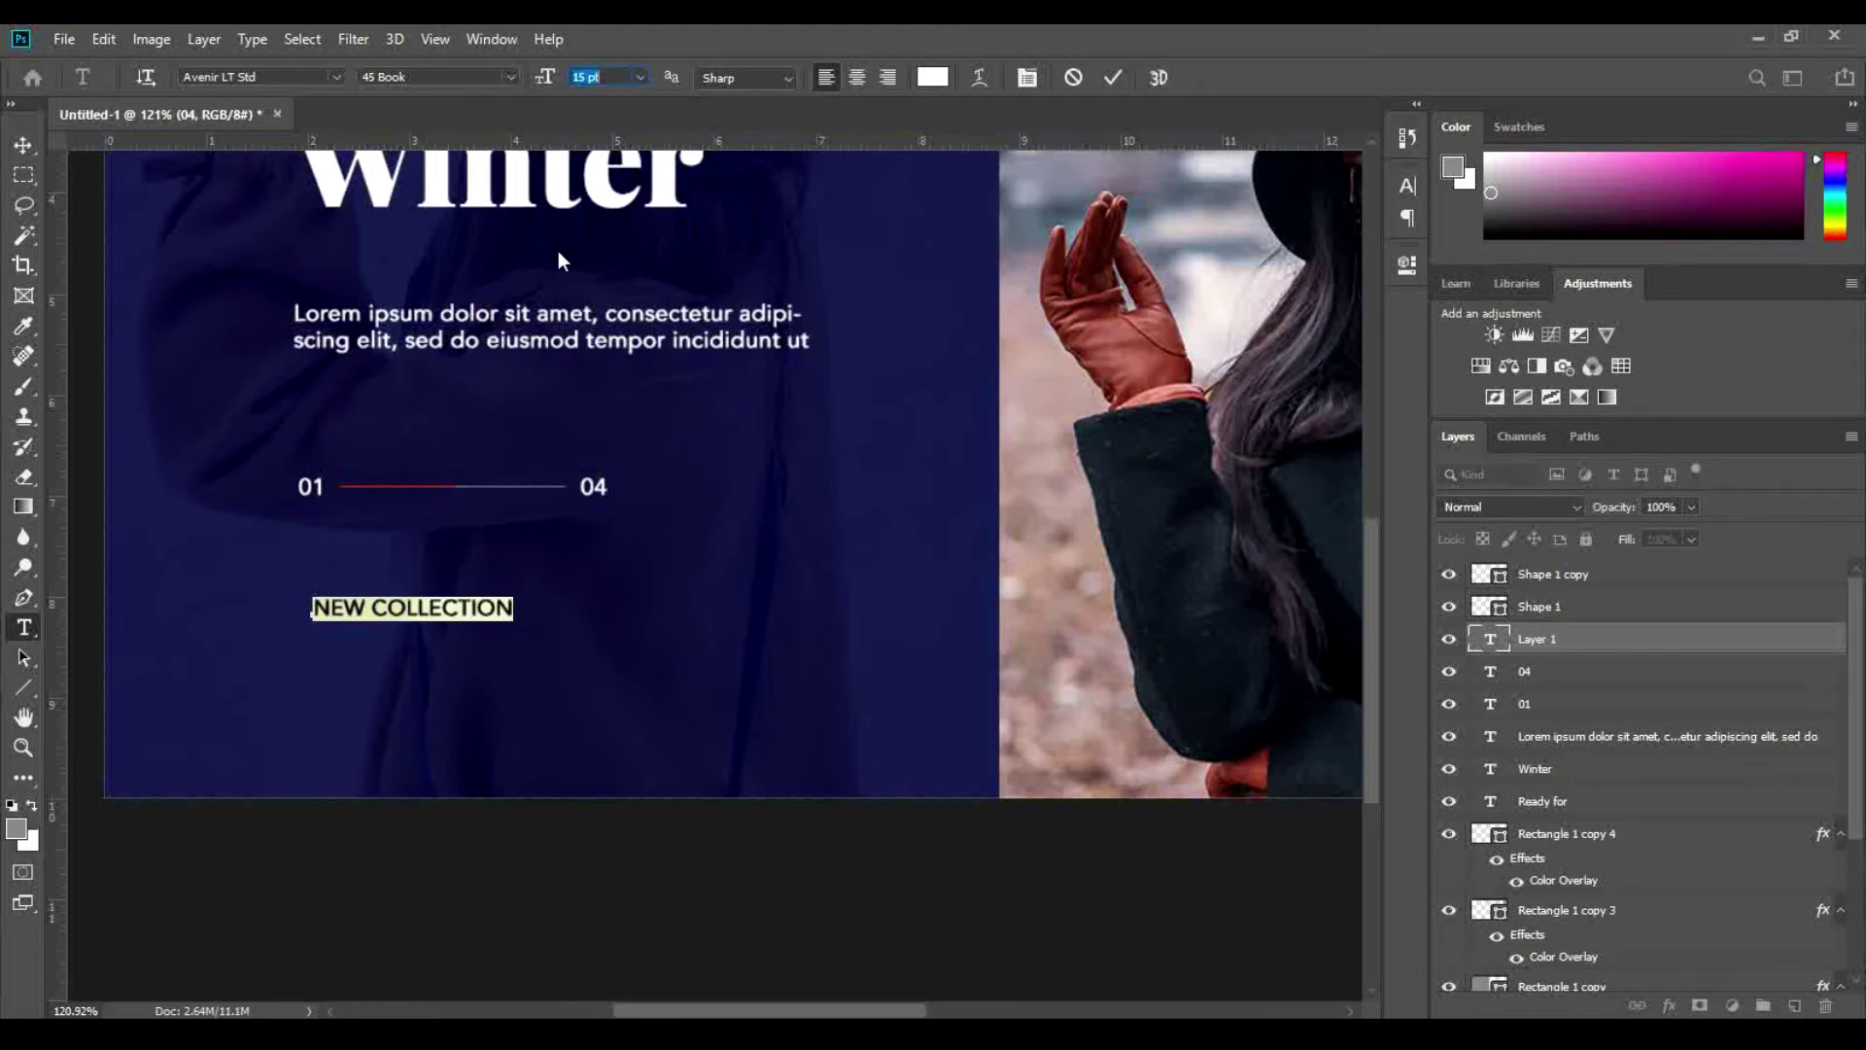
left_click(29, 148)
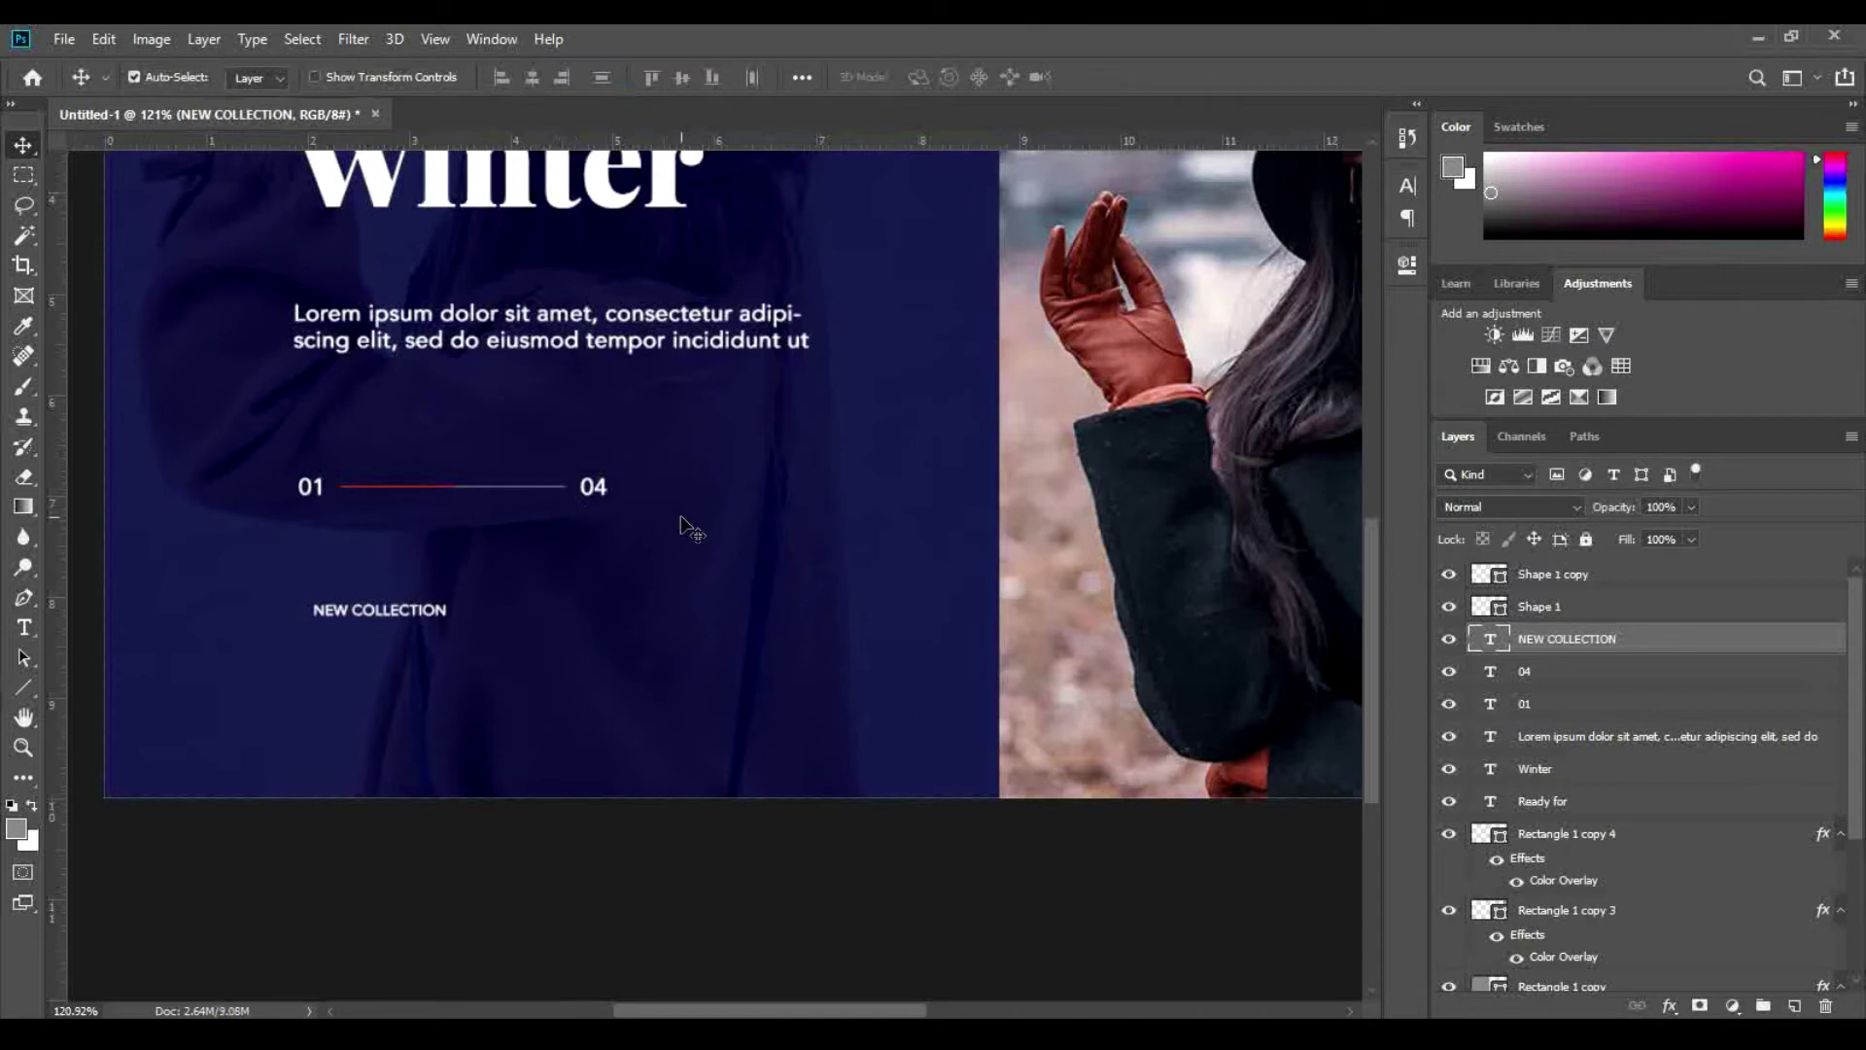
Step: Duplicate the "NEW COLLECTION" label, shift the copy well to its right, and change its text to "TRENDING"
key("ctrl+j")
key("shift+Right")
key("shift+Right")
key("shift+Right")
key("shift+Right")
key("shift+Right")
key("shift+Right")
key("shift+Right")
key("shift+Right")
key("shift+Right")
key("shift+Right")
key("shift+Right")
key("shift+Right")
key("shift+Right")
key("shift+Right")
key("shift+Right")
key("shift+Right")
key("shift+Right")
key("shift+Right")
key("shift+Right")
key("shift+Right")
key("shift+Right")
key("shift+Right")
key("shift+Right")
key("shift+Right")
key("shift+Right")
key("shift+Right")
key("t")
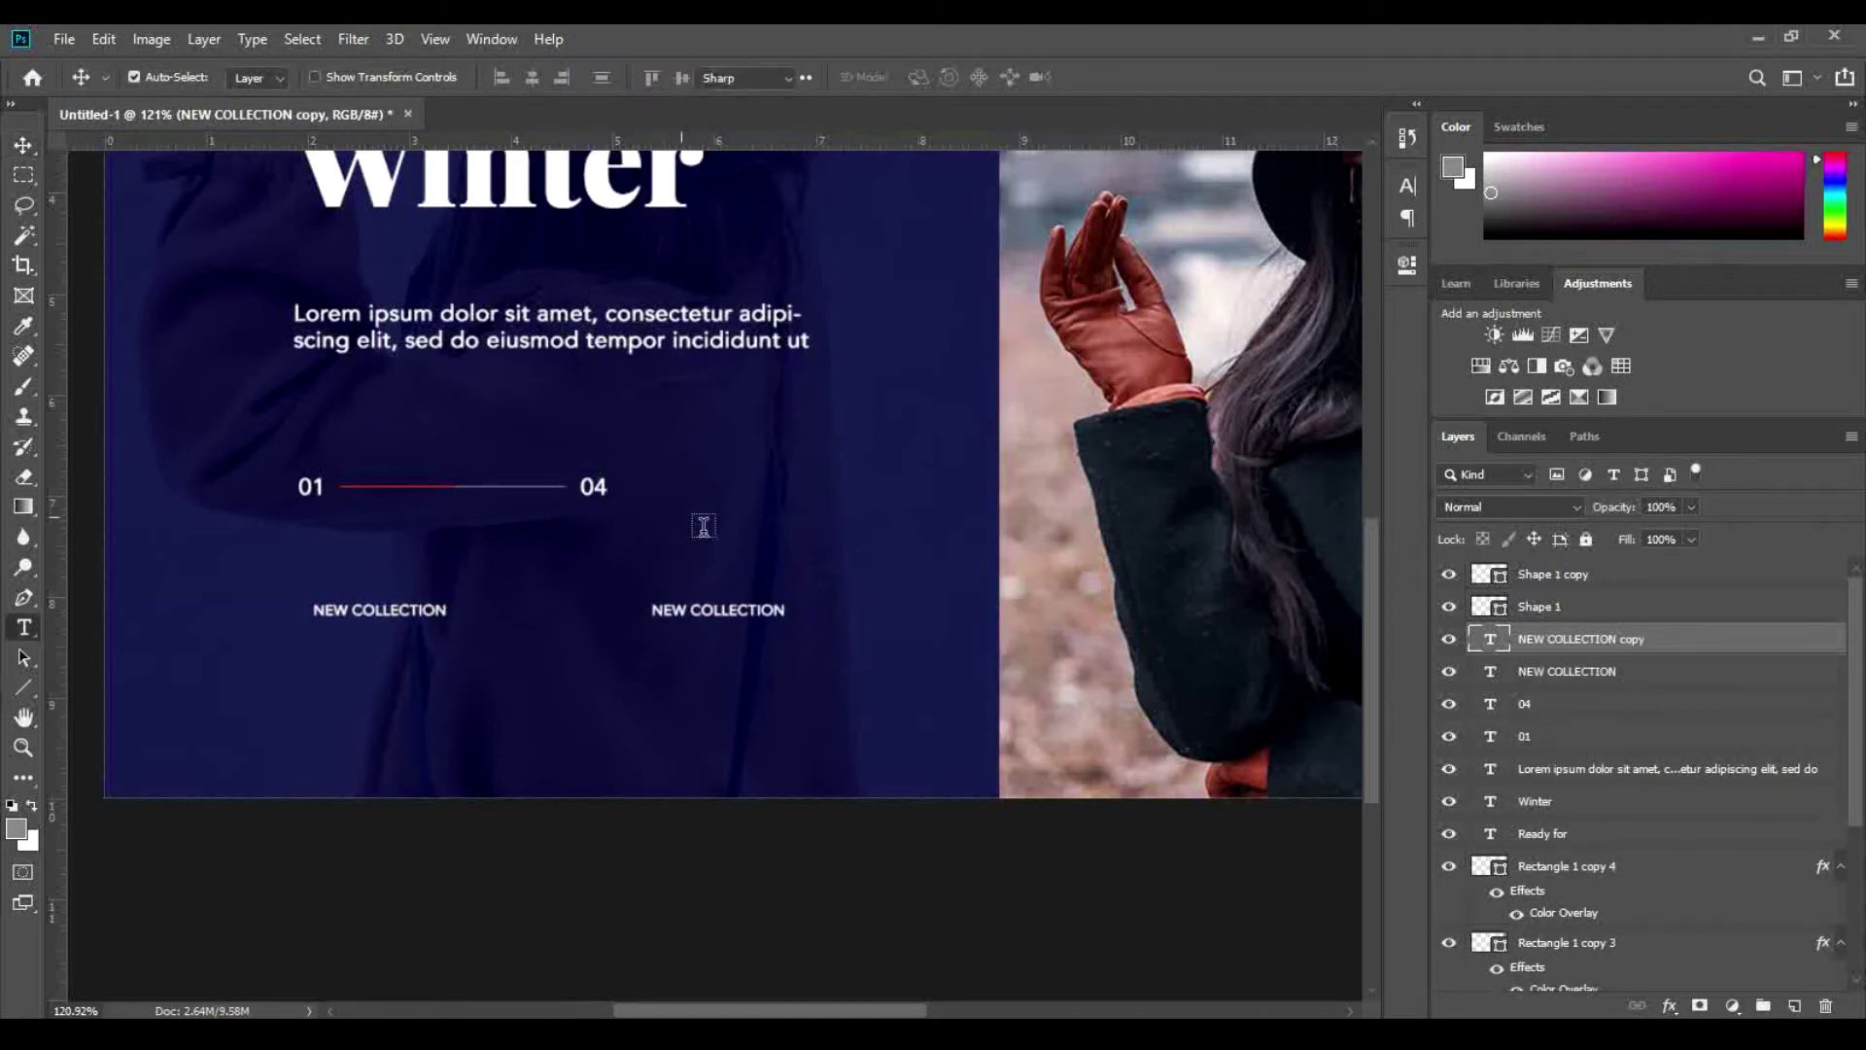
left_click(739, 612)
key("ctrl+a")
type("TREND")
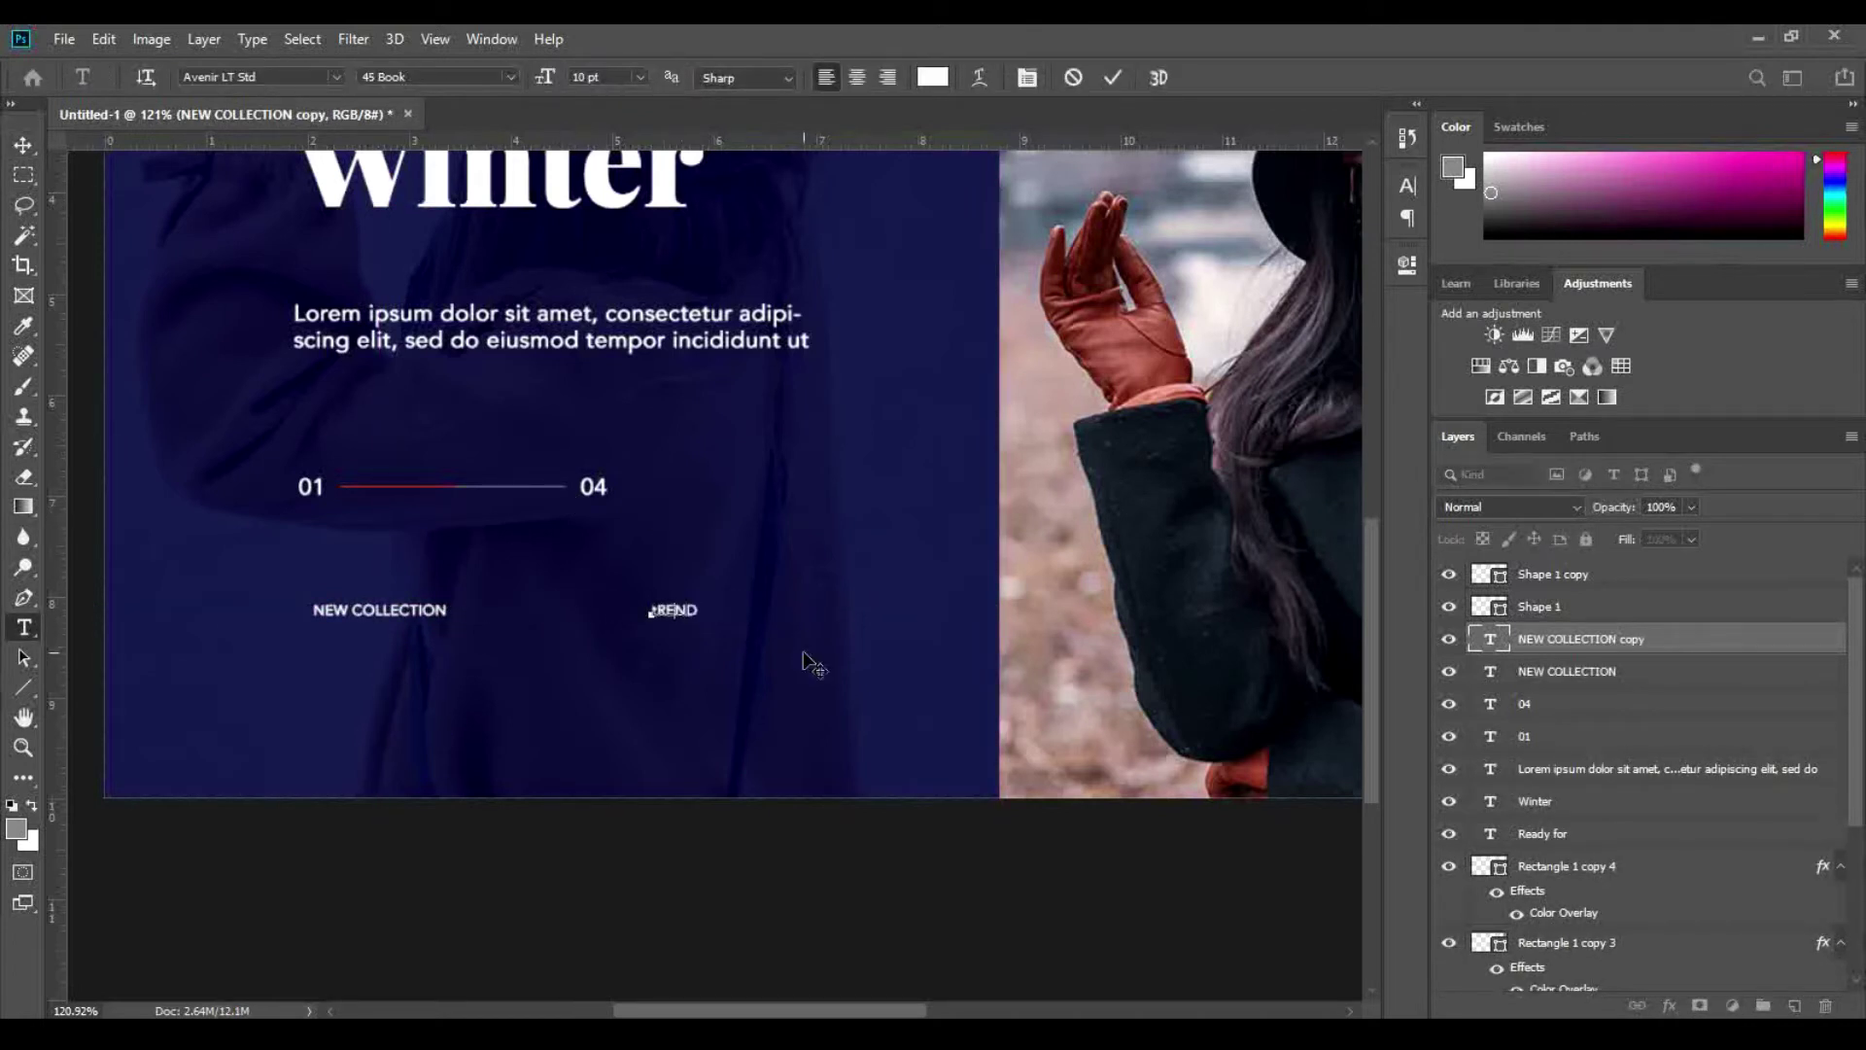
left_click(24, 146)
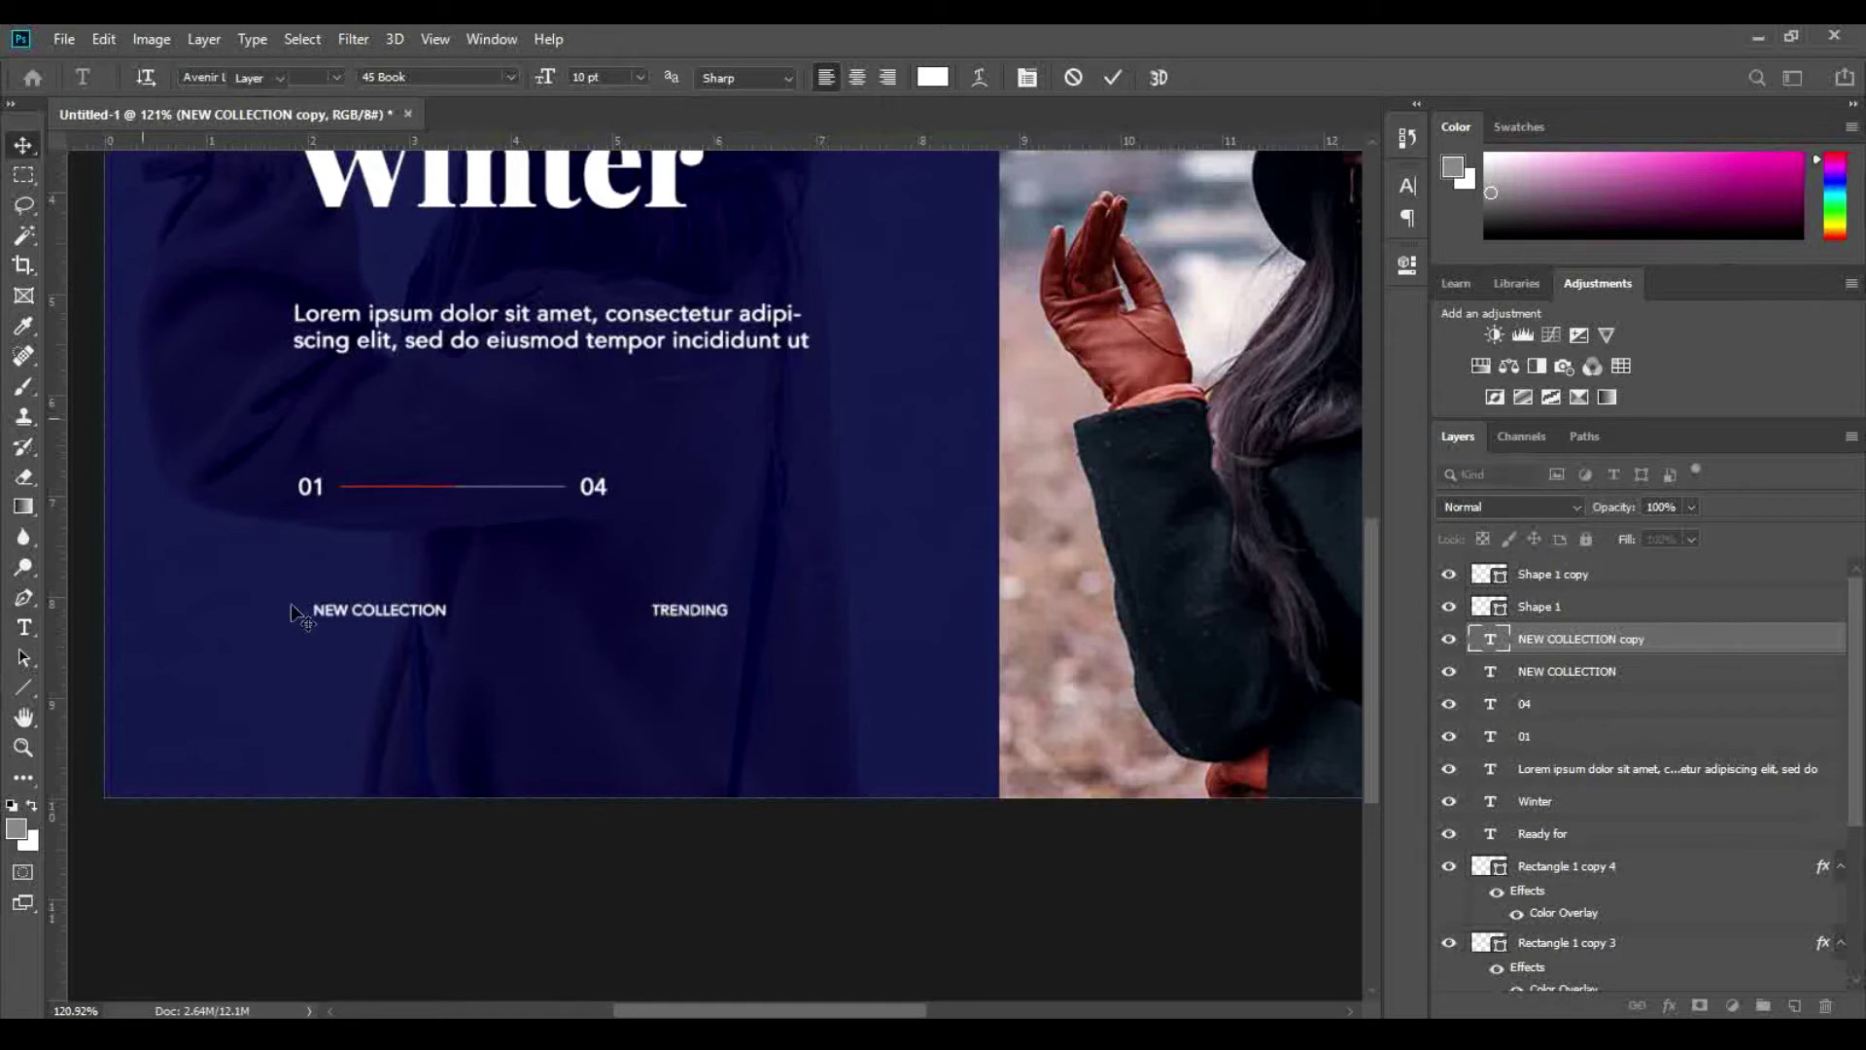
Step: Add a two-line lorem ipsum text box under the "NEW COLLECTION" label
key("t")
left_click_drag(315, 656, 427, 687)
left_click(24, 145)
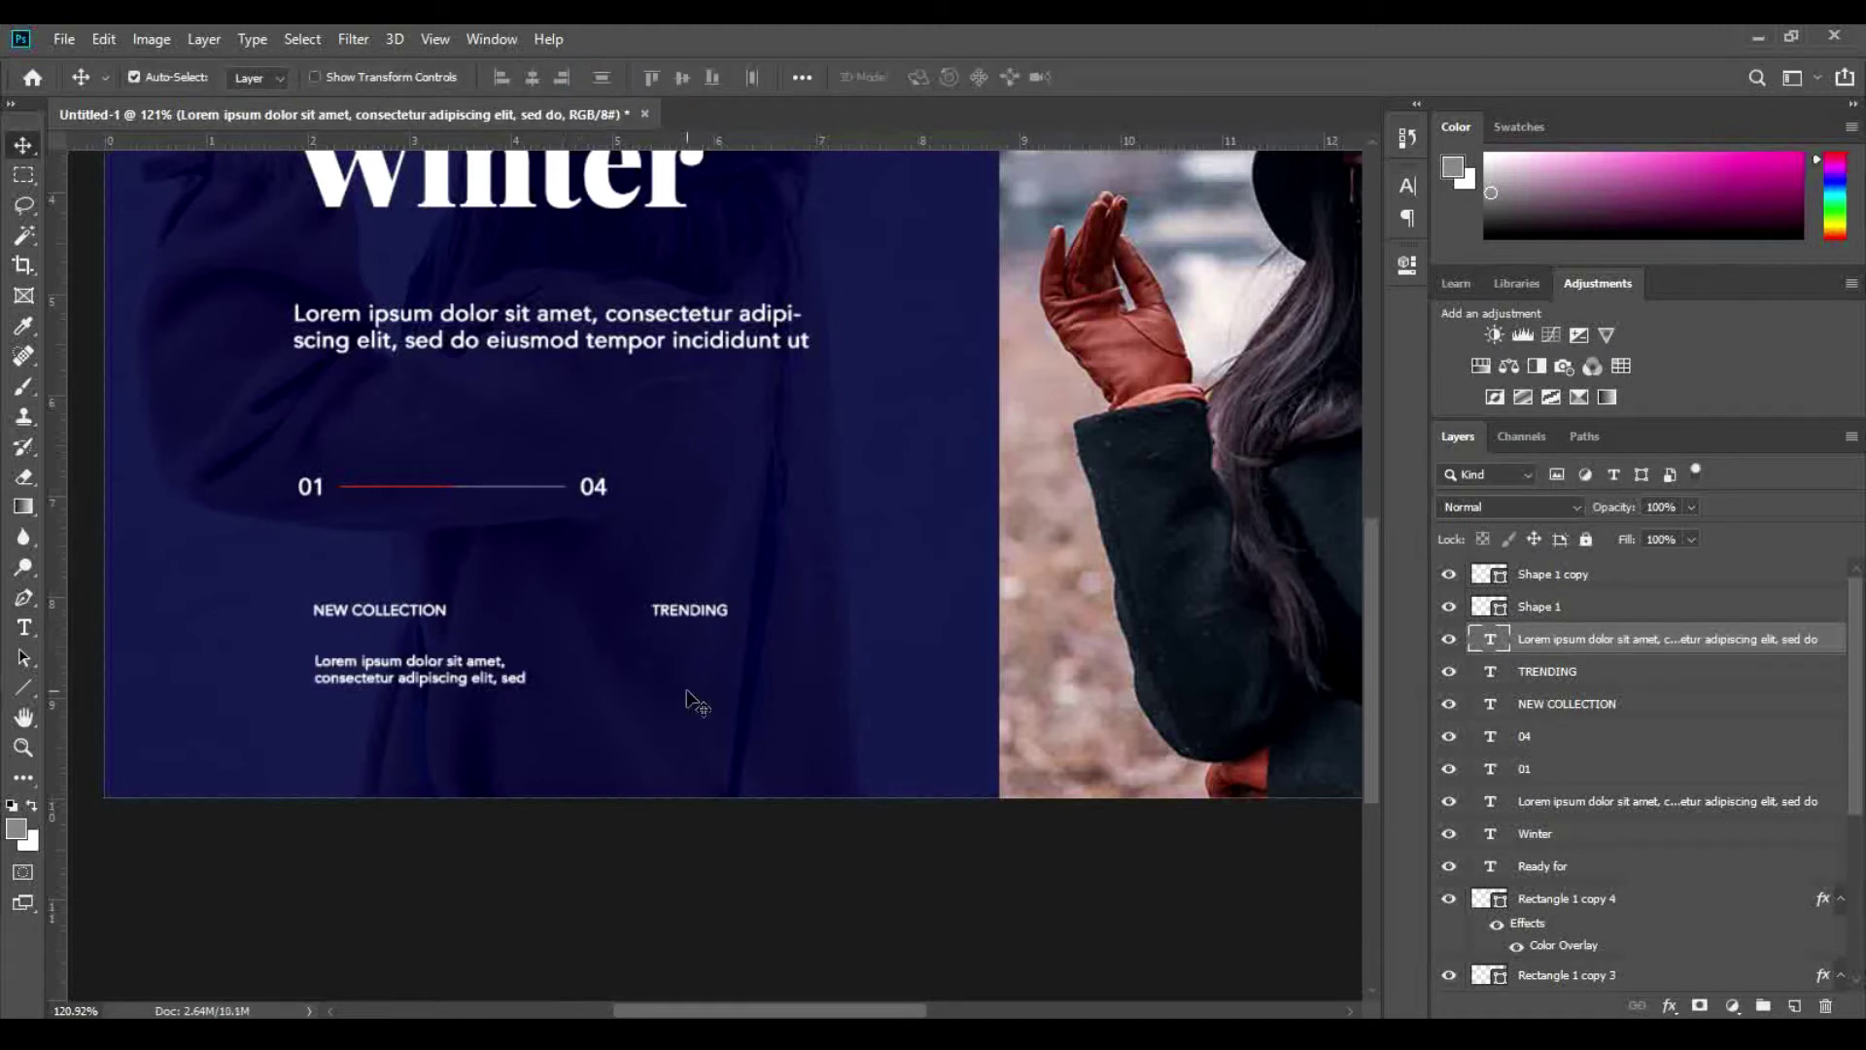
Step: Duplicate the small lorem ipsum paragraph and move the copy horizontally to sit under "TRENDING"
key("ctrl+j")
key("shift+Right")
key("shift+Right")
key("shift+Right")
key("shift+Right")
key("shift+Right")
key("shift+Right")
key("shift+Right")
key("shift+Right")
key("shift+Right")
key("shift+Right")
key("shift+Right")
key("shift+Right")
key("shift+Right")
key("shift+Right")
key("shift+Right")
key("shift+Right")
key("shift+Right")
key("shift+Right")
key("shift+Right")
key("shift+Right")
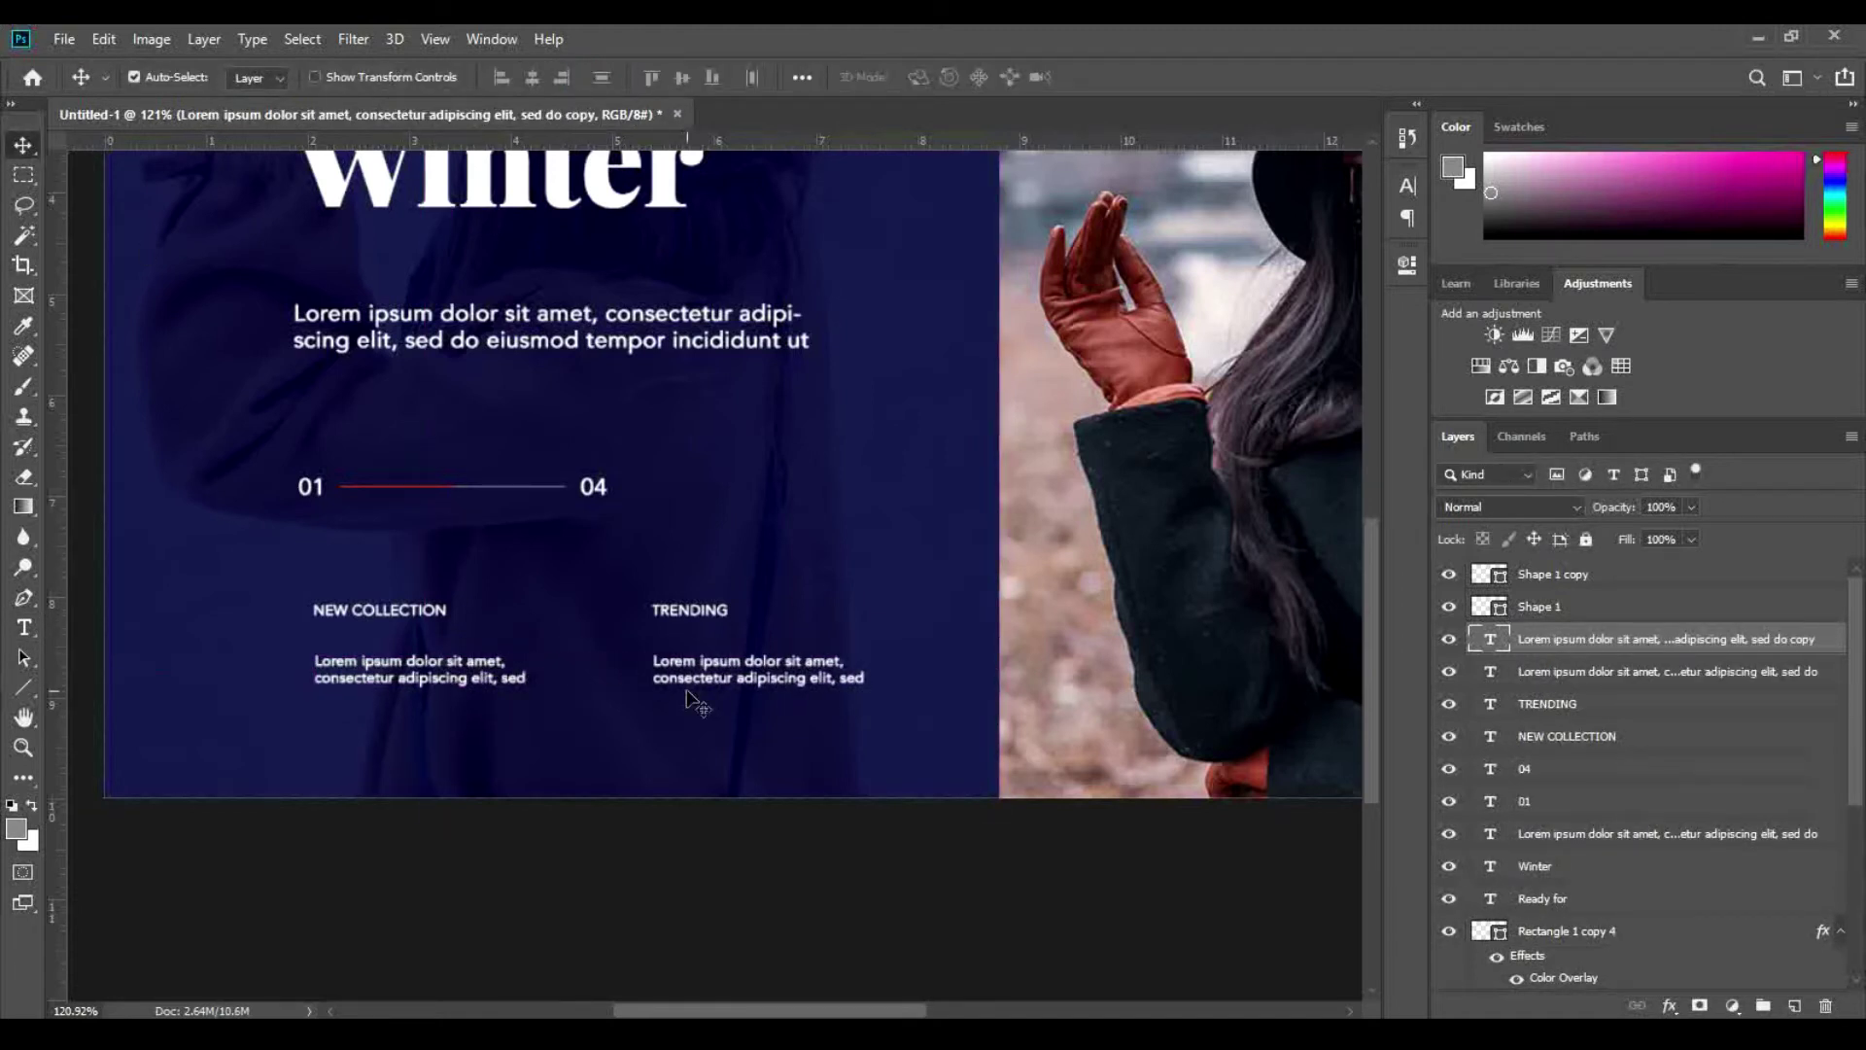
Step: Change the text color of both small lorem ipsum paragraphs to light gray
left_click(1649, 679, "shift")
left_click(1409, 185)
left_click(1343, 318)
left_click_drag(1256, 537, 1233, 601)
left_click(1746, 486)
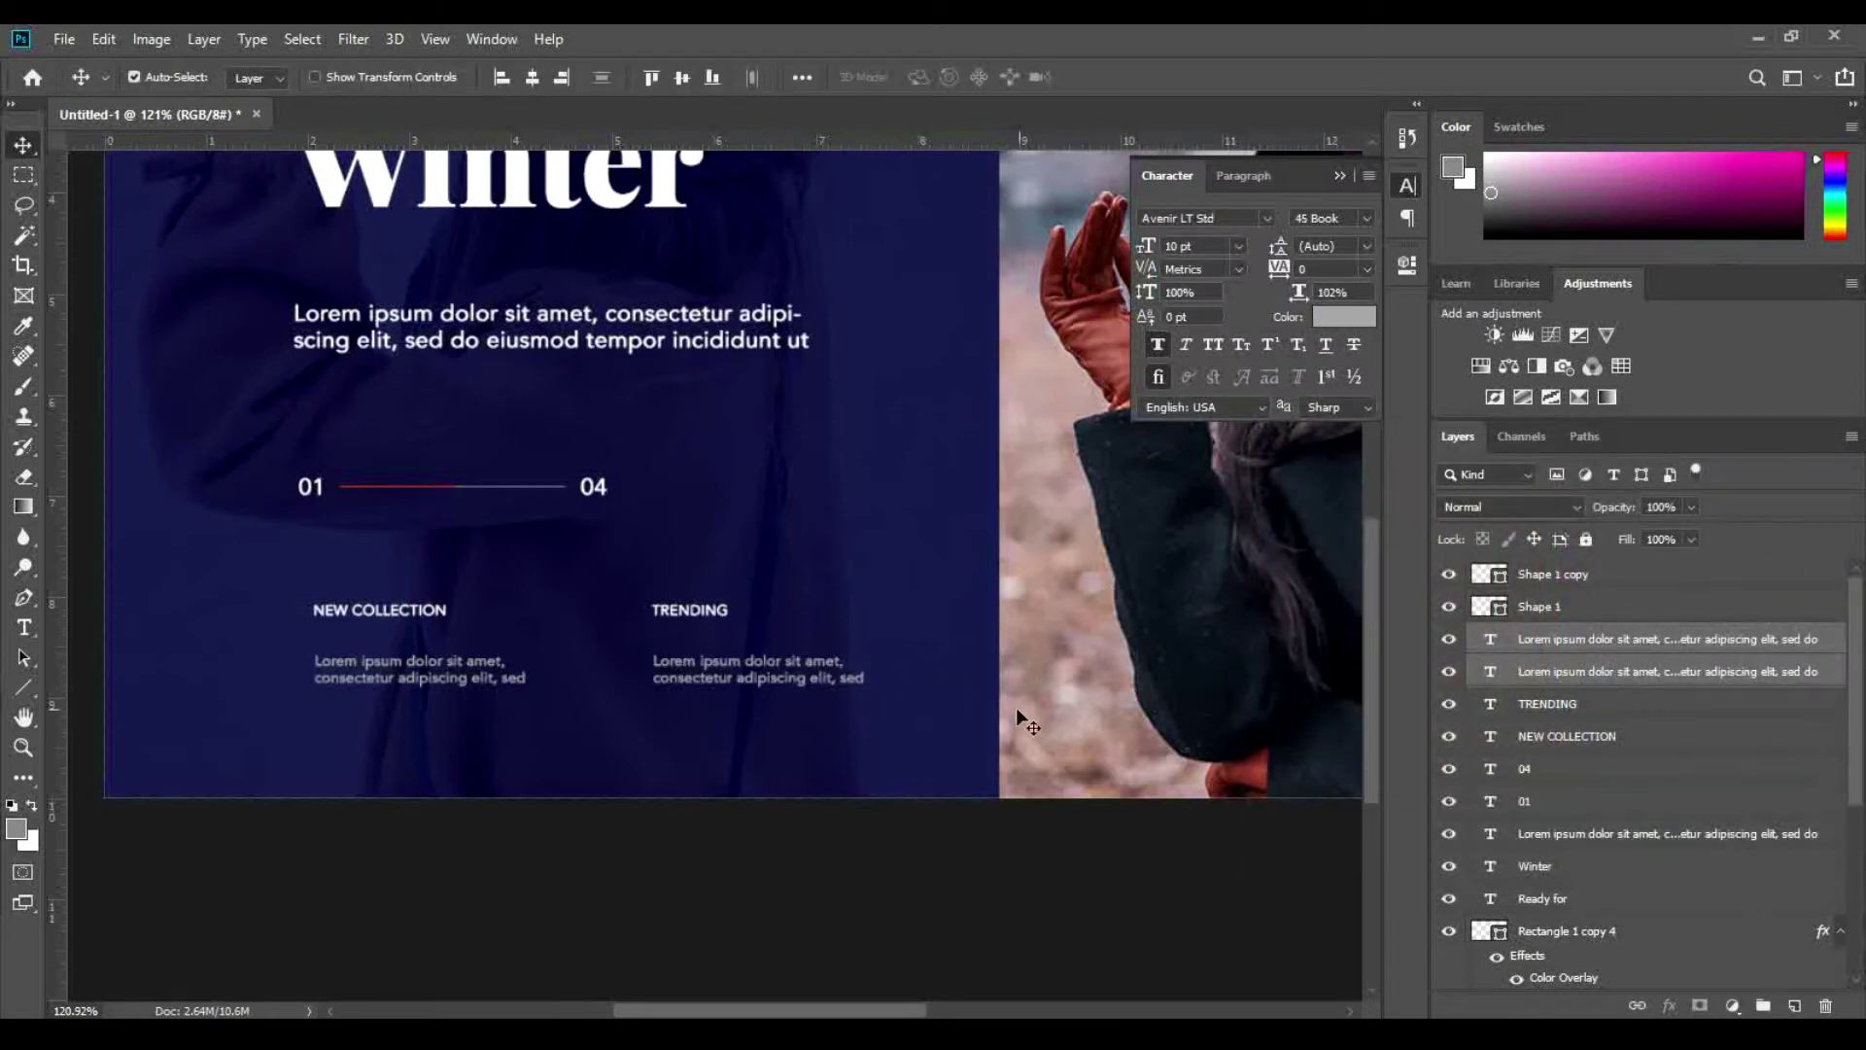
scroll(1022, 724, "down", 2)
left_click(1339, 178)
scroll(1082, 753, "down", 2)
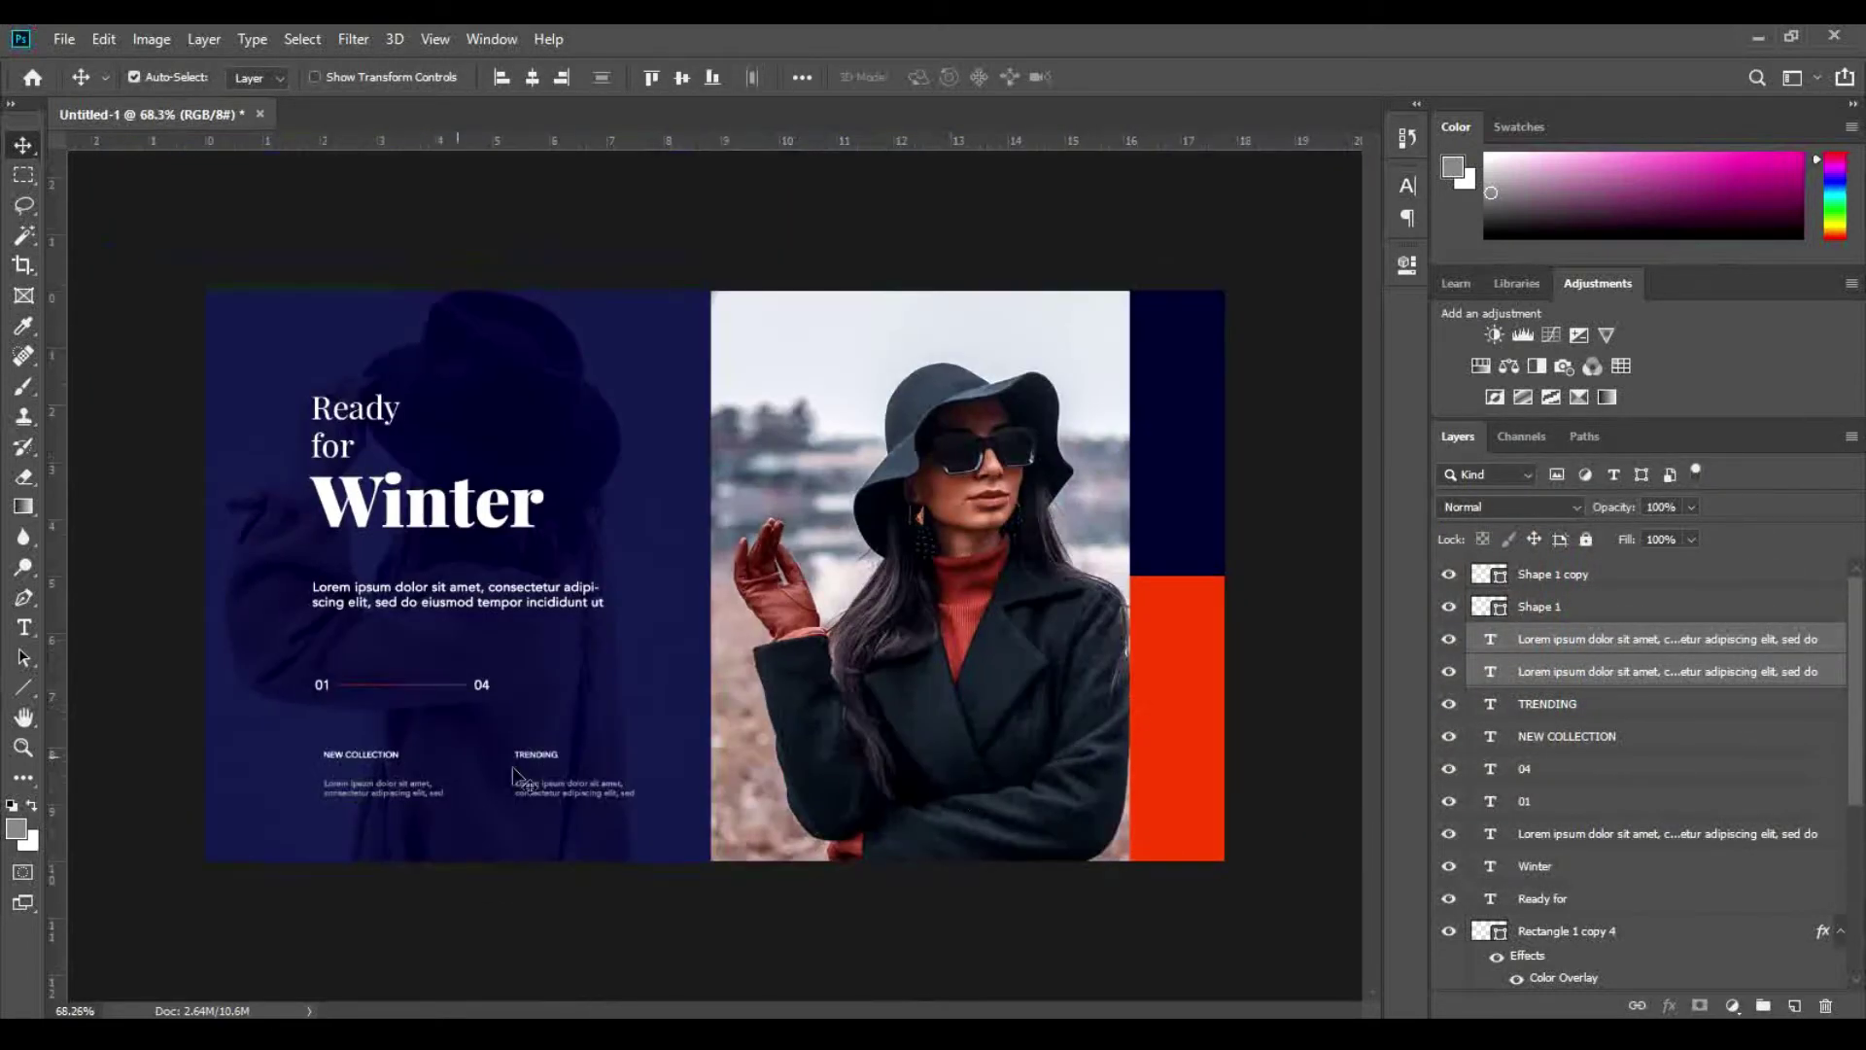
Step: Draw a circle about 86 px wide on the border between navy panel and photo, filled with the recently used orange-red
left_click(23, 687)
left_click(114, 731)
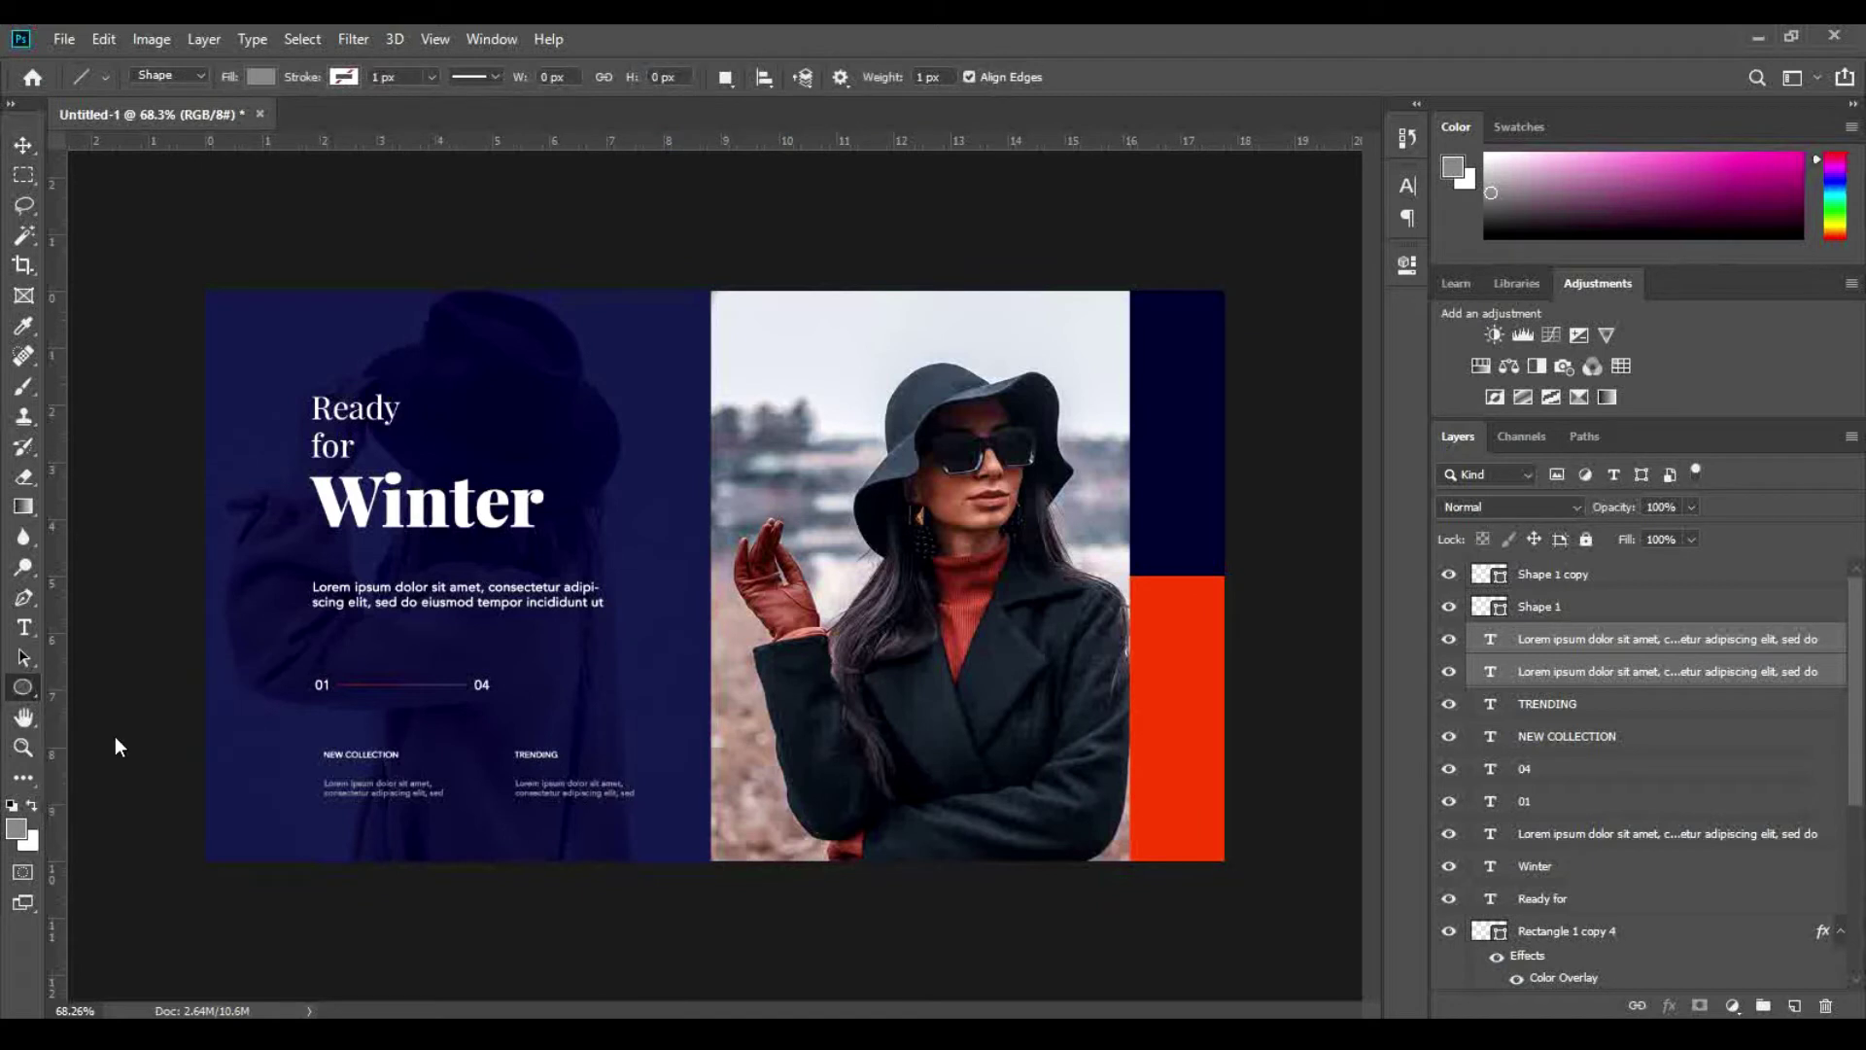
left_click_drag(679, 556, 785, 627)
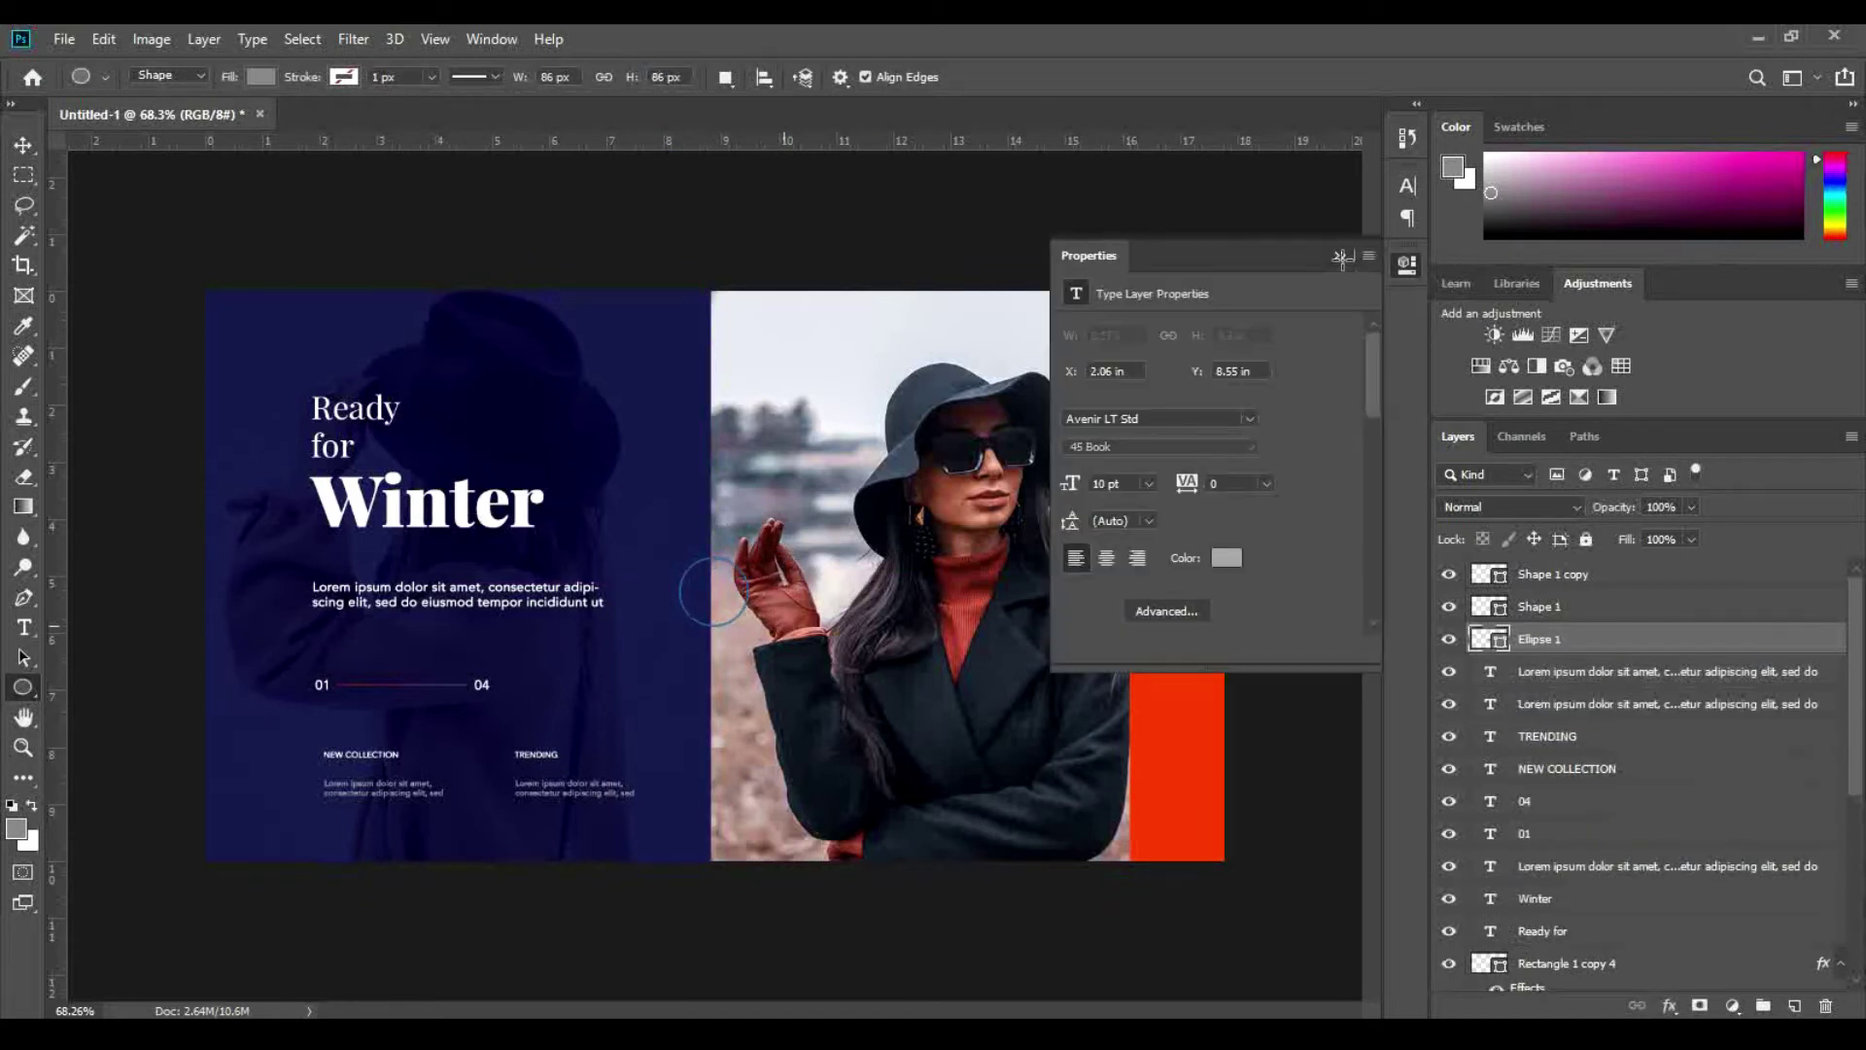
left_click(1075, 438)
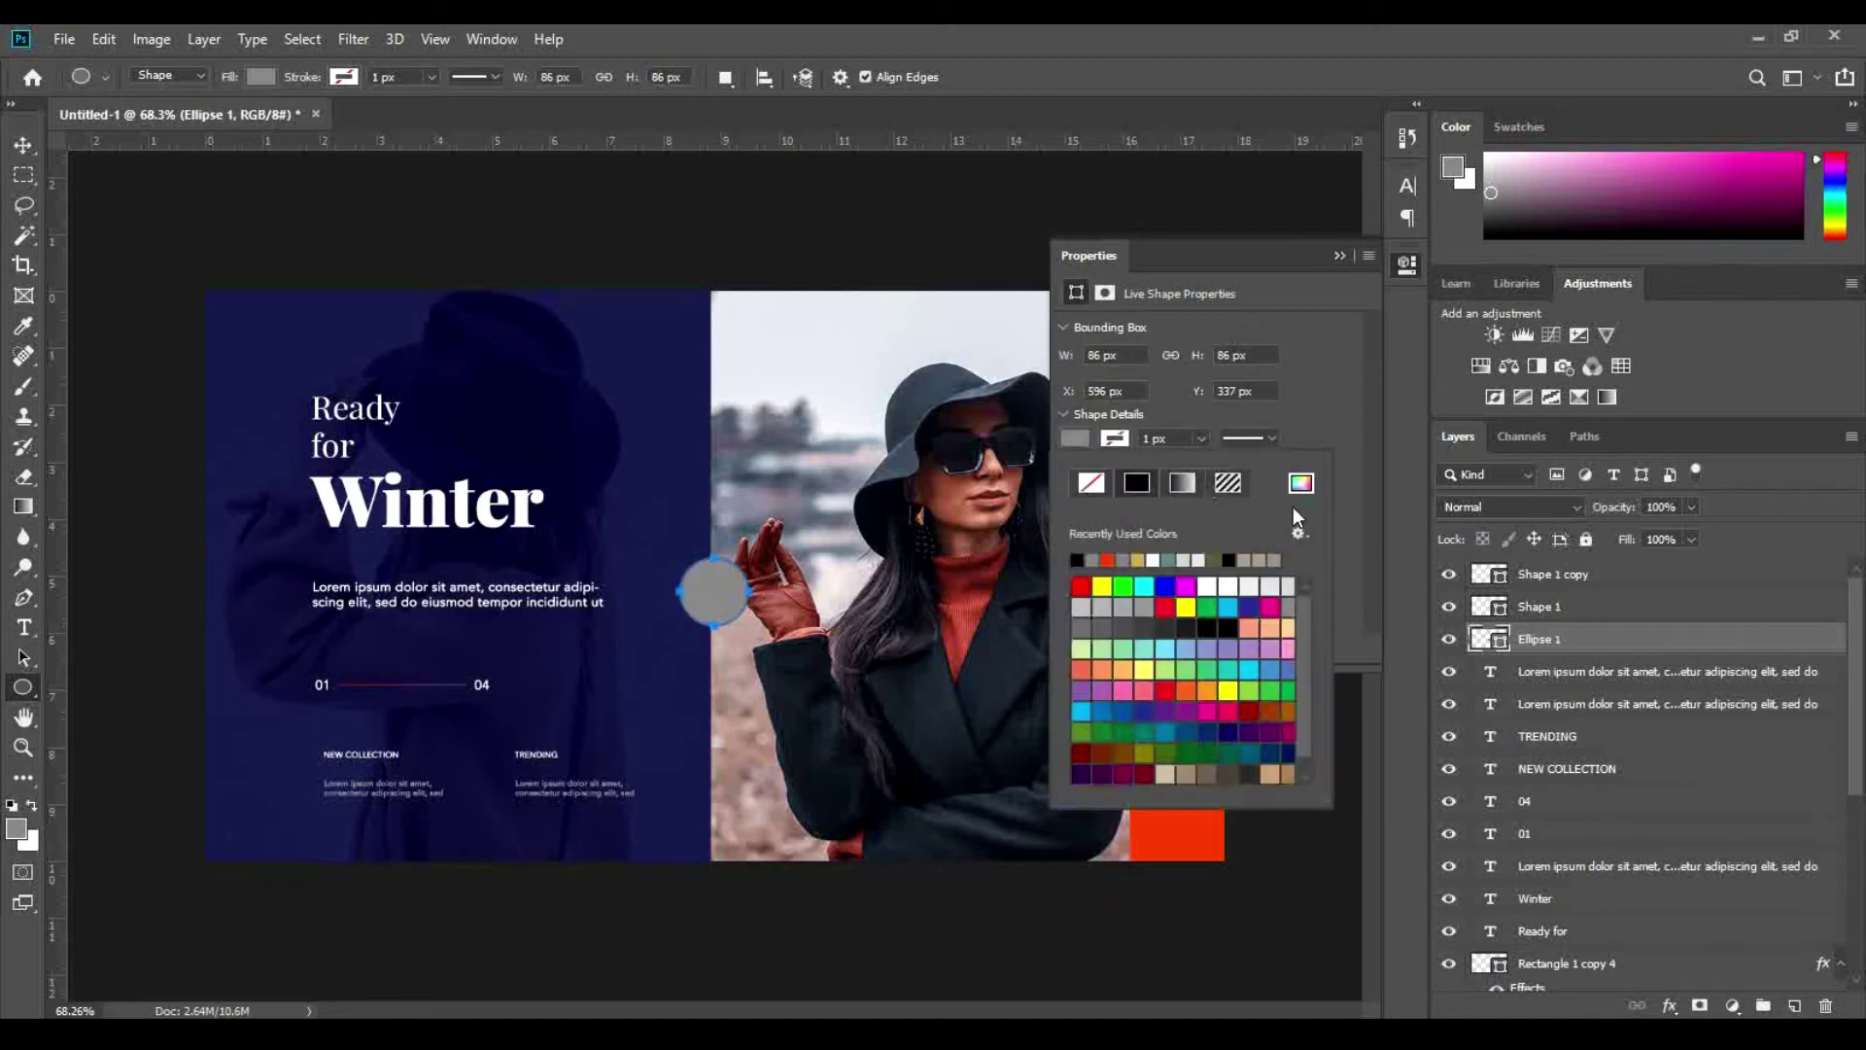
left_click(1111, 560)
left_click(1337, 256)
key("v")
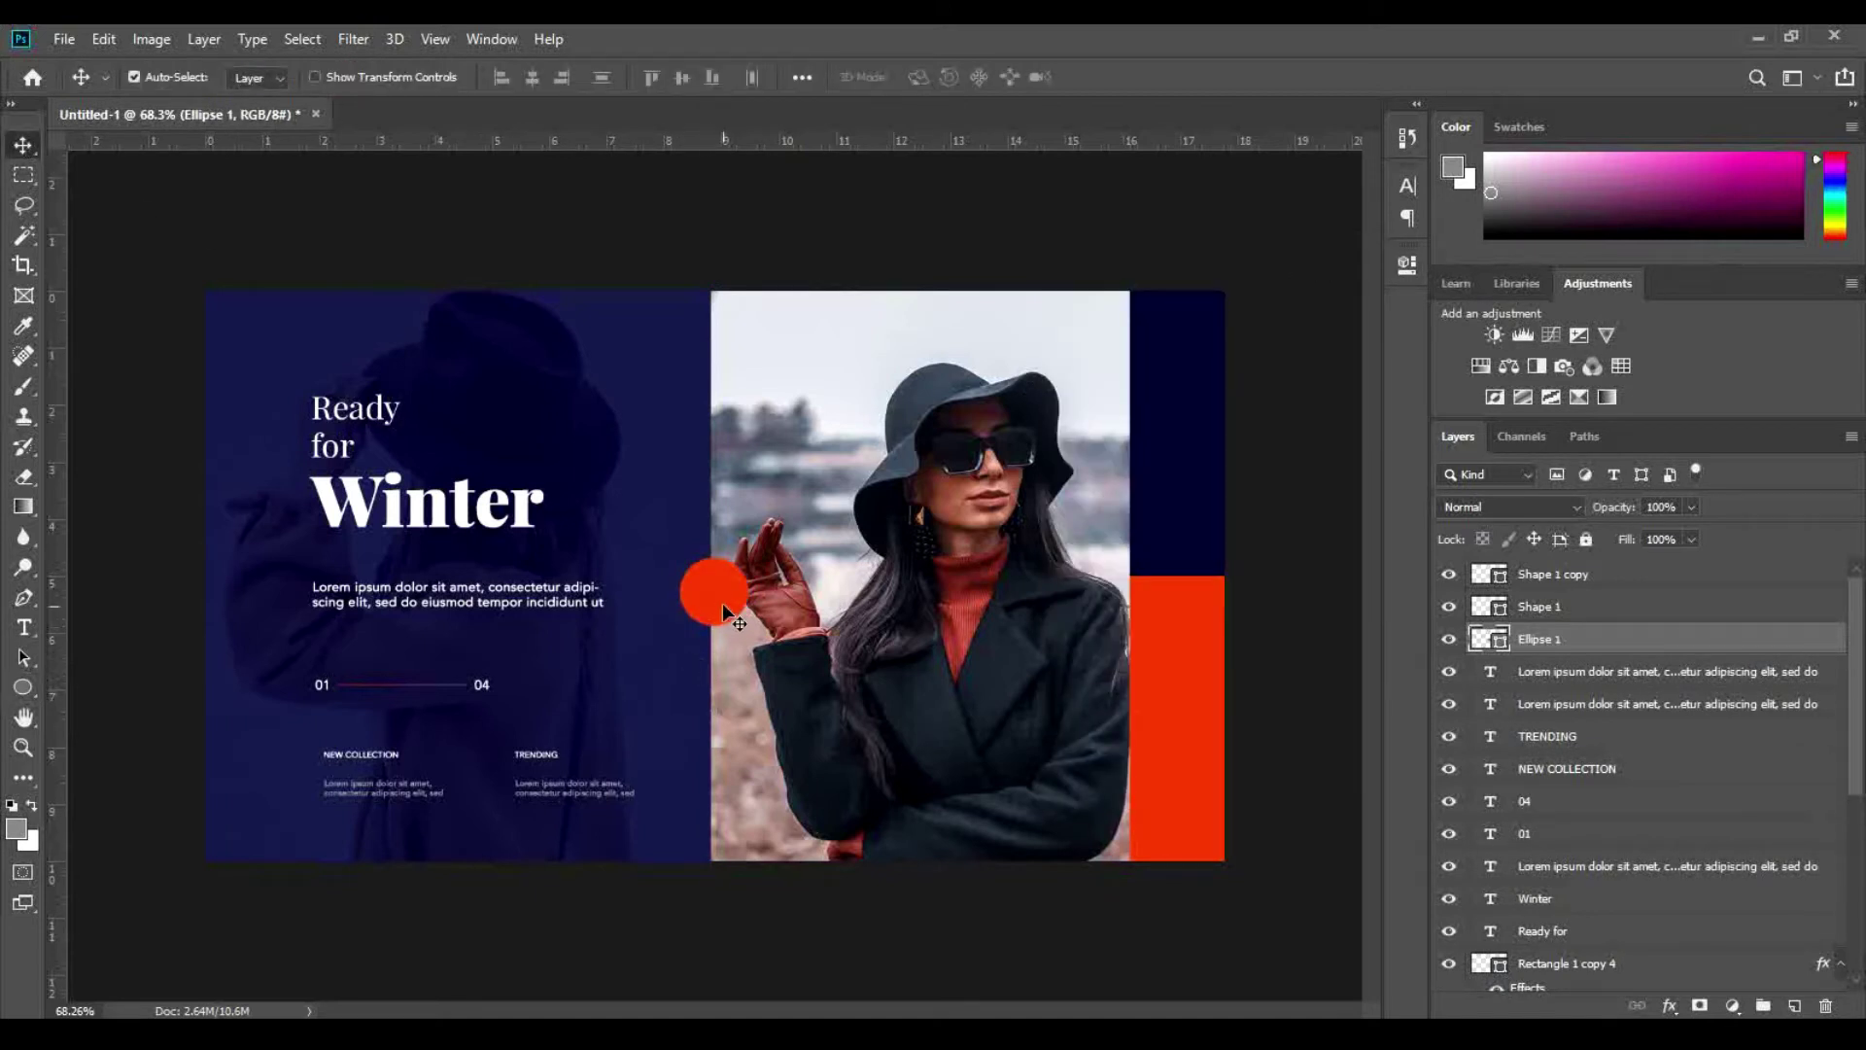
Step: Enlarge the orange-red circle to about 104 px and reposition it over the border between panel and photo
left_click_drag(727, 612, 753, 622)
key("ctrl+t")
key("Return")
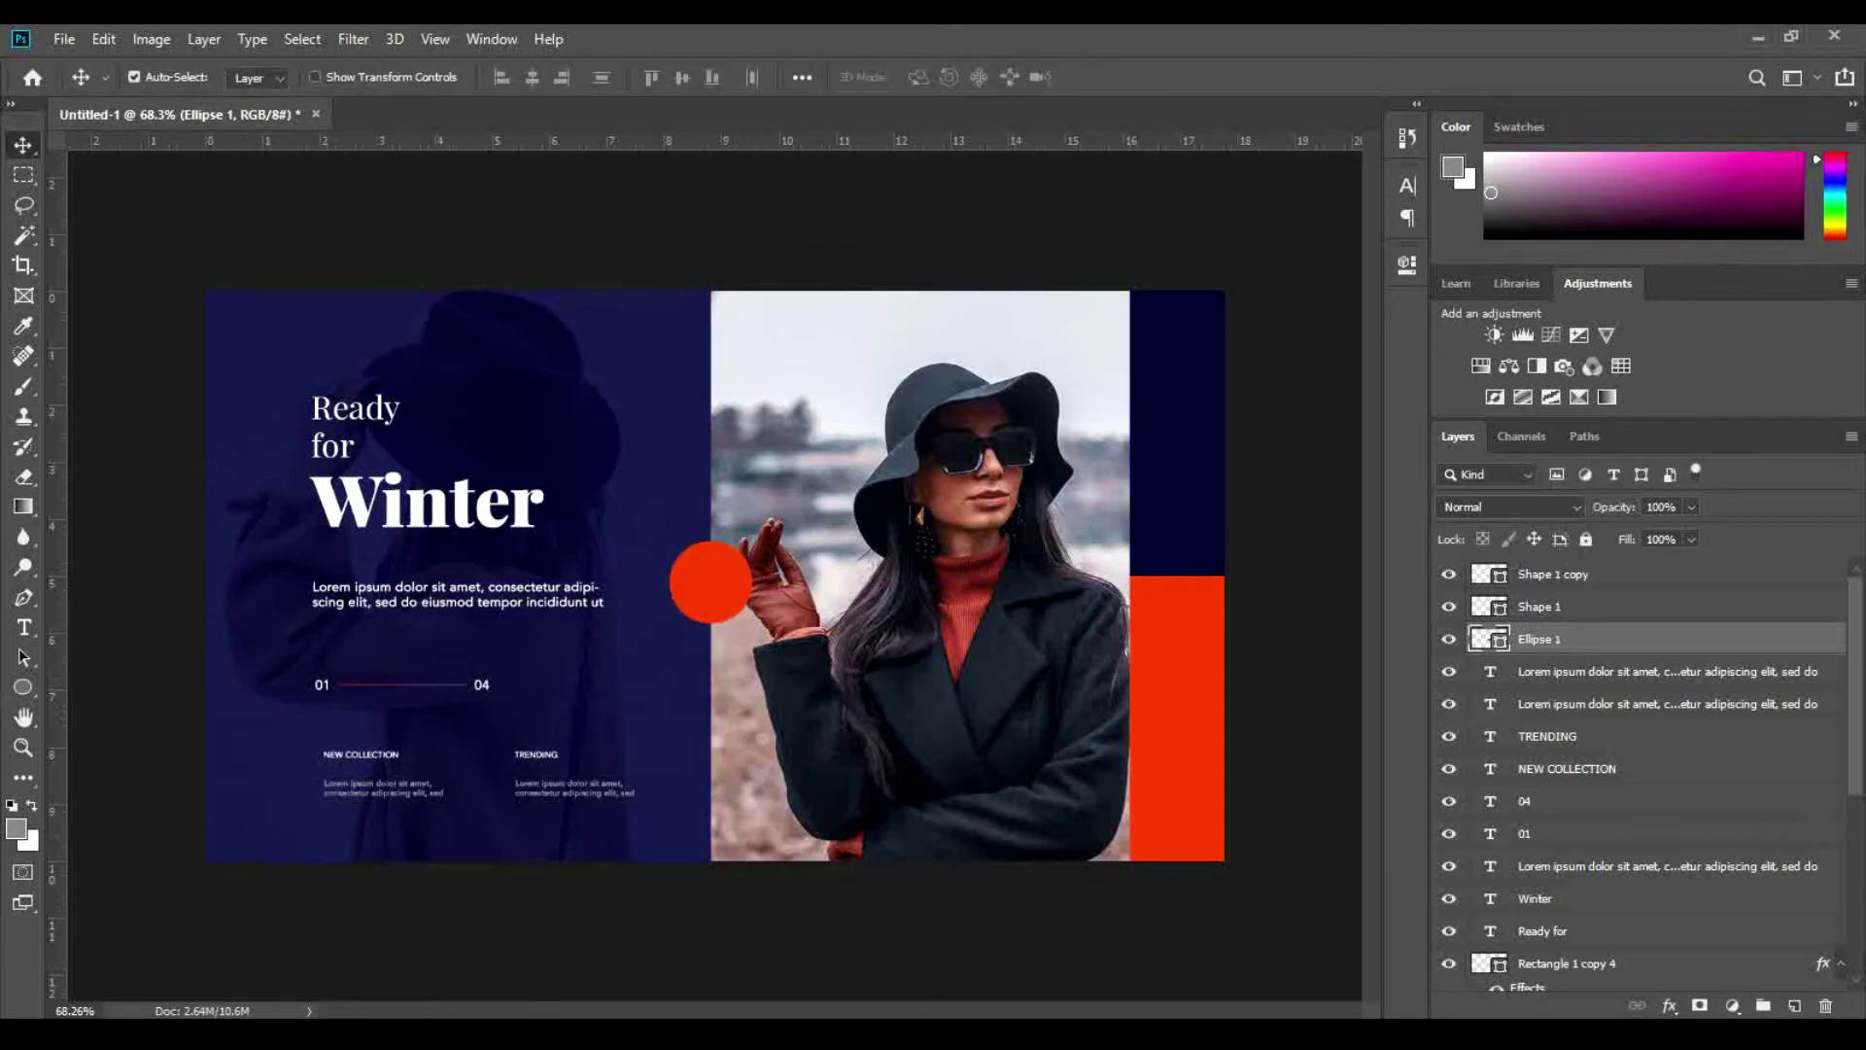
Step: Place the play icon file in the design, scaled down to fit inside the orange-red circle
key("alt+Tab")
left_click_drag(1334, 311, 808, 736)
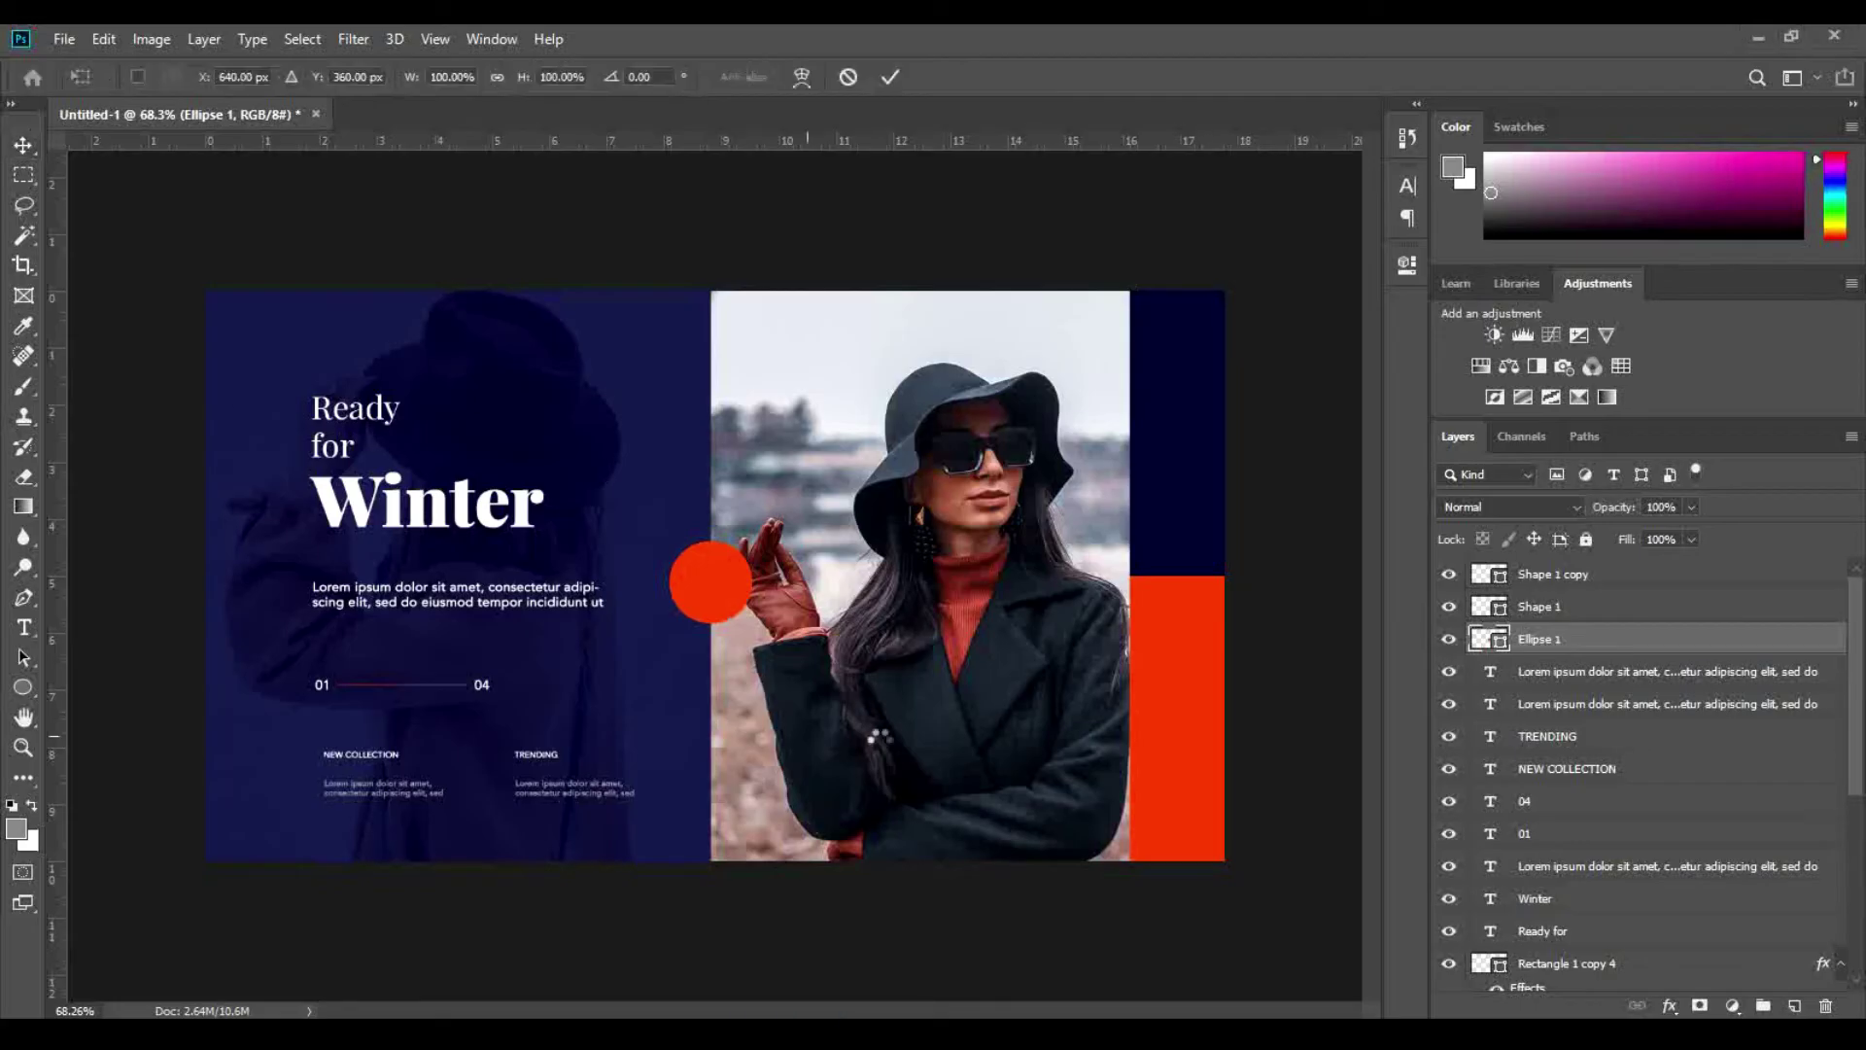
left_click_drag(875, 674, 747, 573)
key("Return")
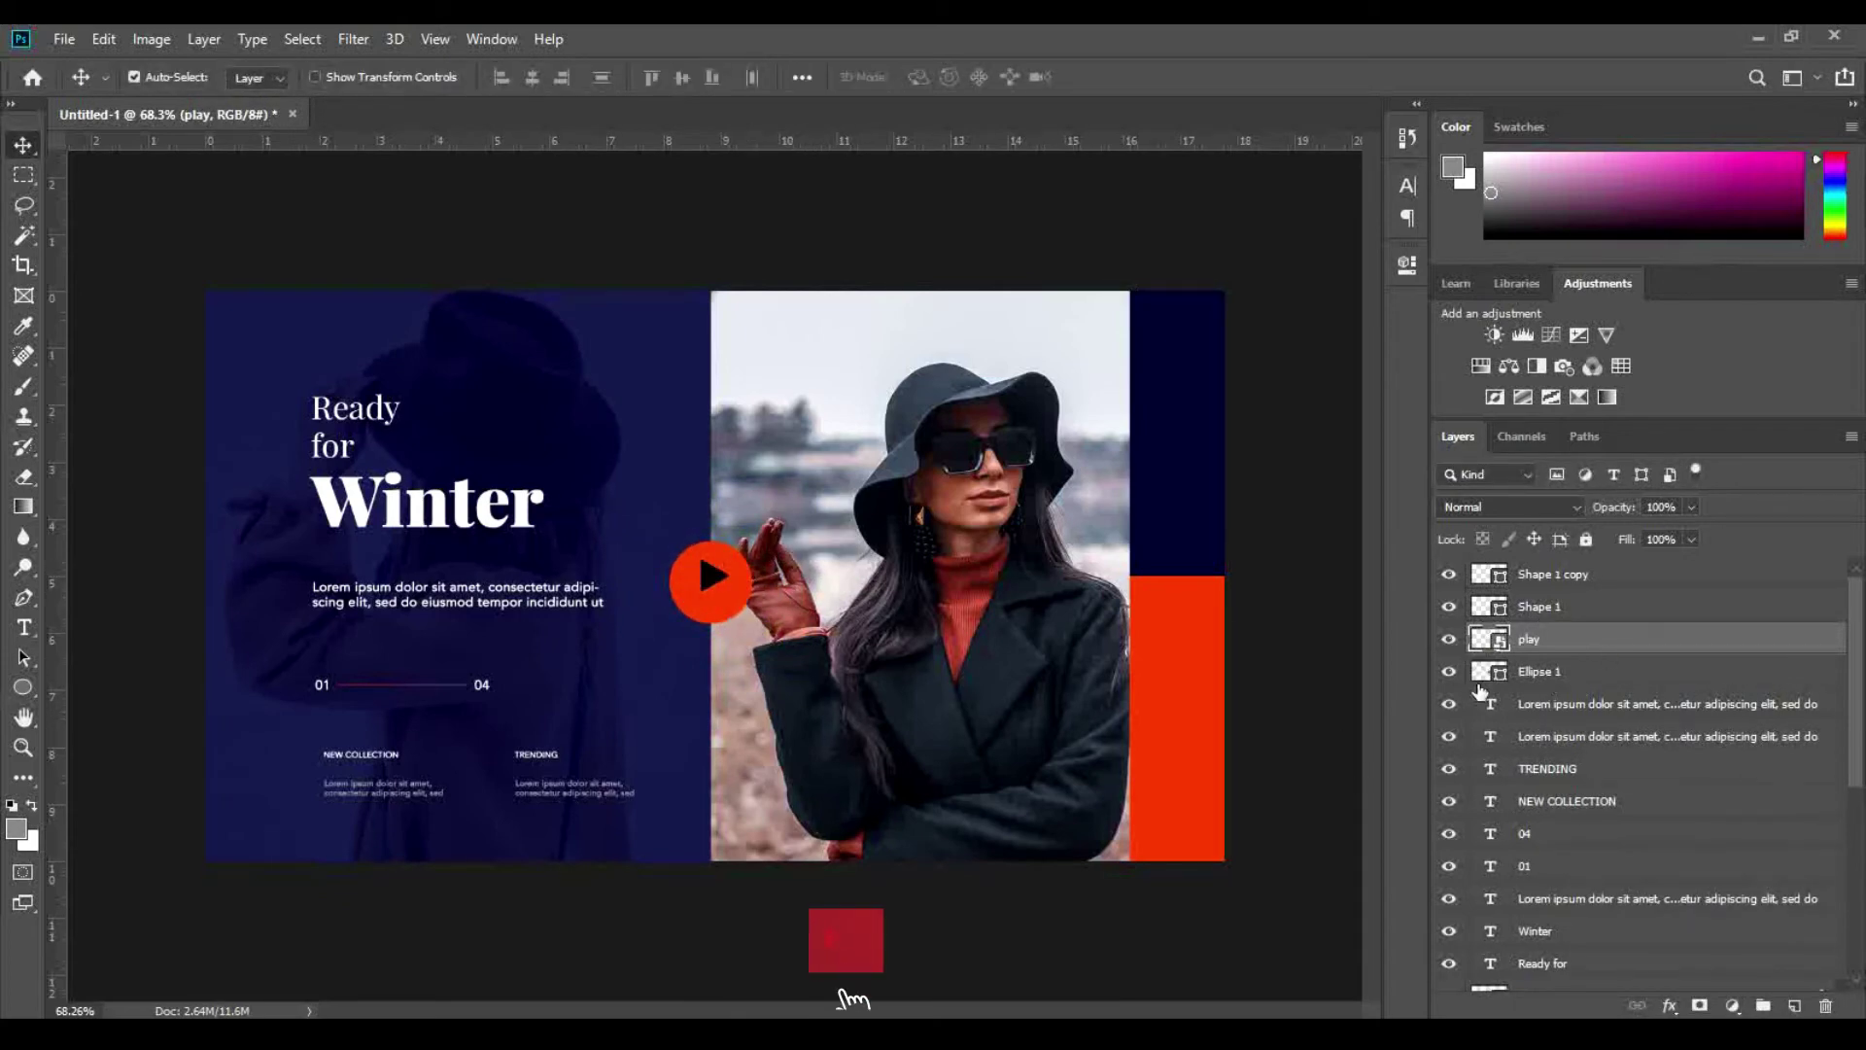
Step: Add a white (#ffffff) Color Overlay to the play icon
double_click(1586, 639)
left_click(1015, 777)
left_click(1513, 531)
left_click_drag(1429, 525, 1256, 487)
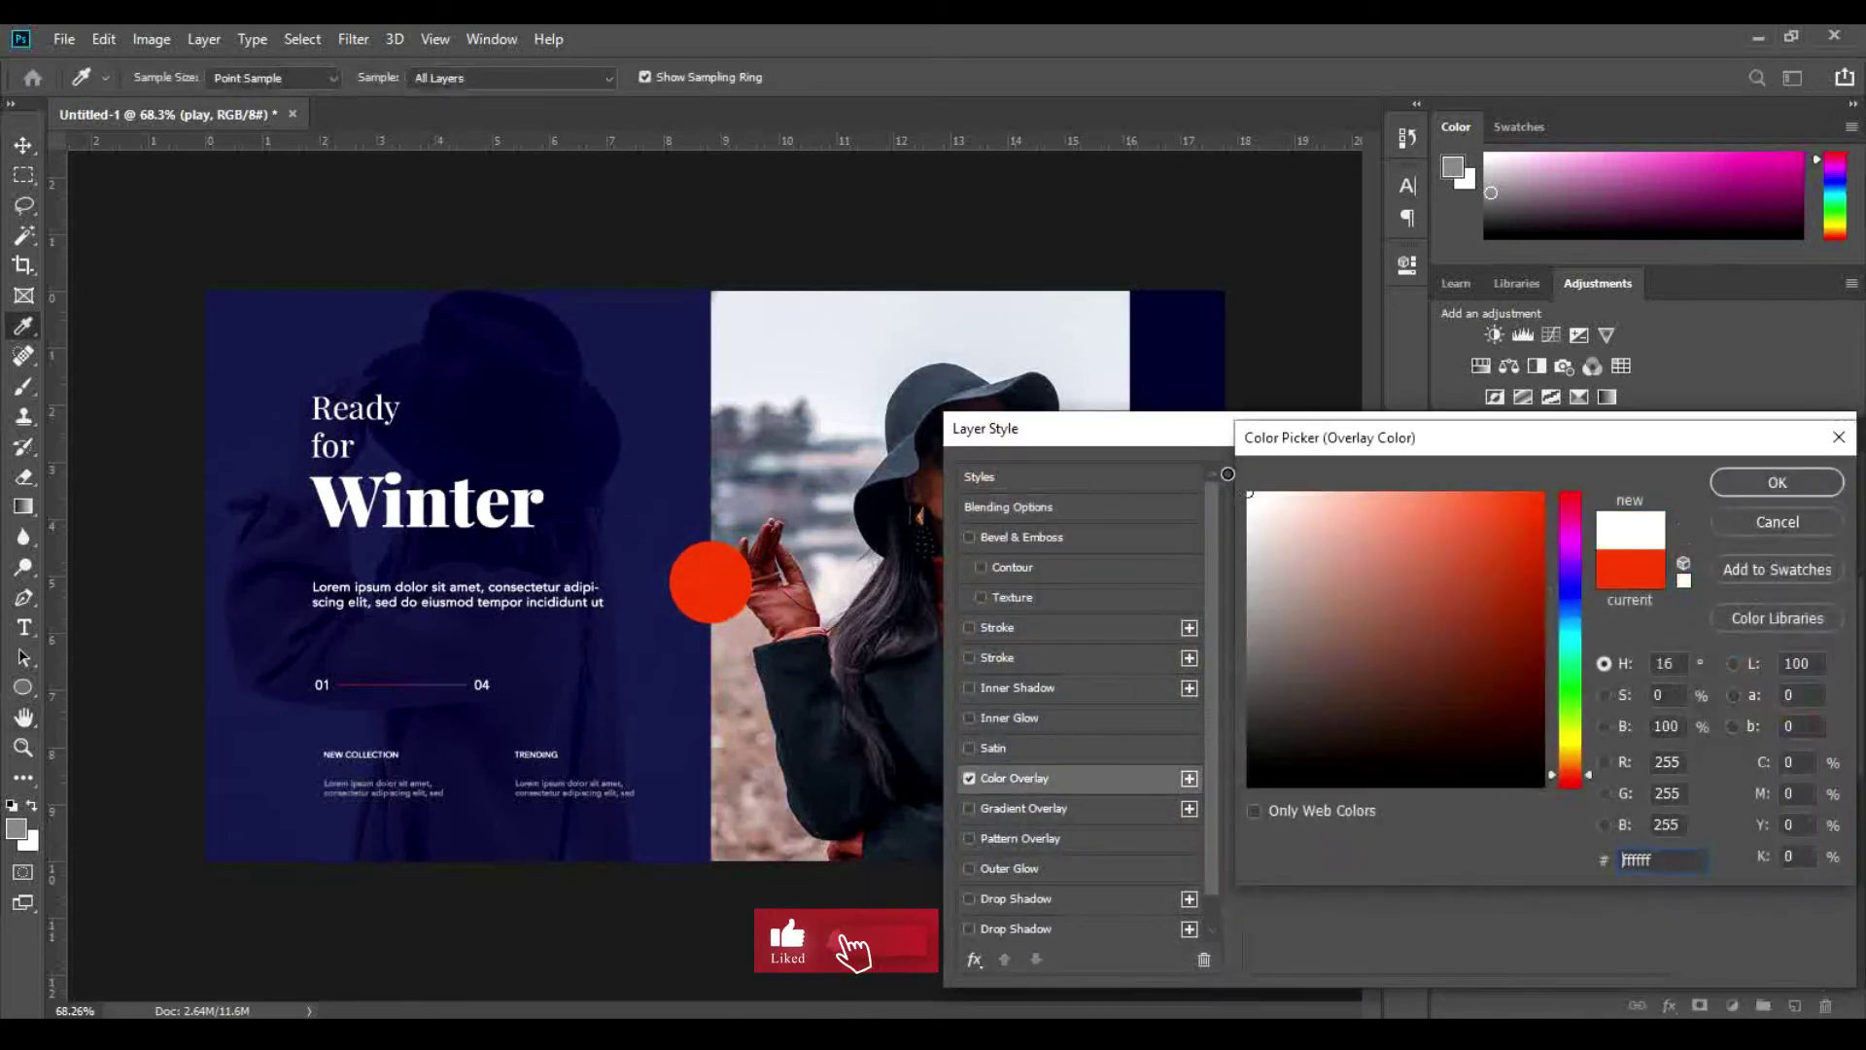
left_click(1748, 478)
left_click(1748, 478)
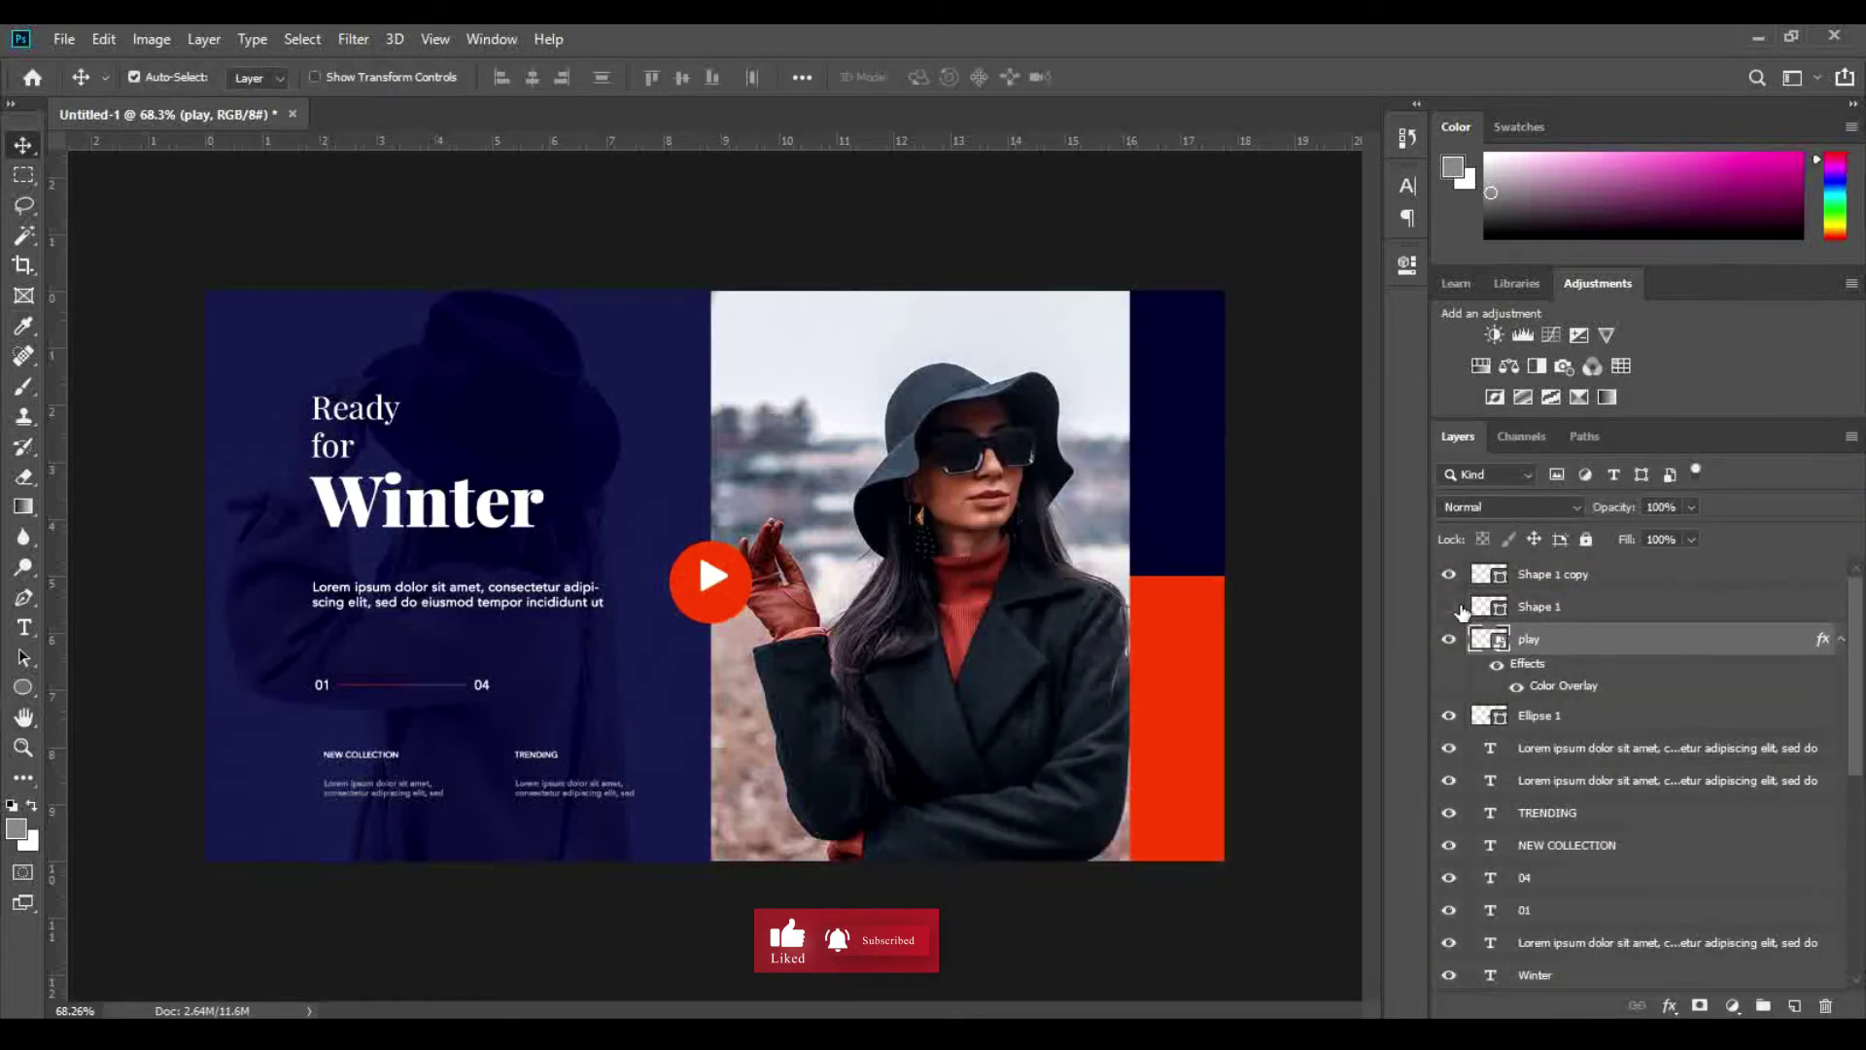
Step: Show the longer gray line's layer again and center the play icon on the orange-red circle
left_click(1449, 607)
left_click(743, 184)
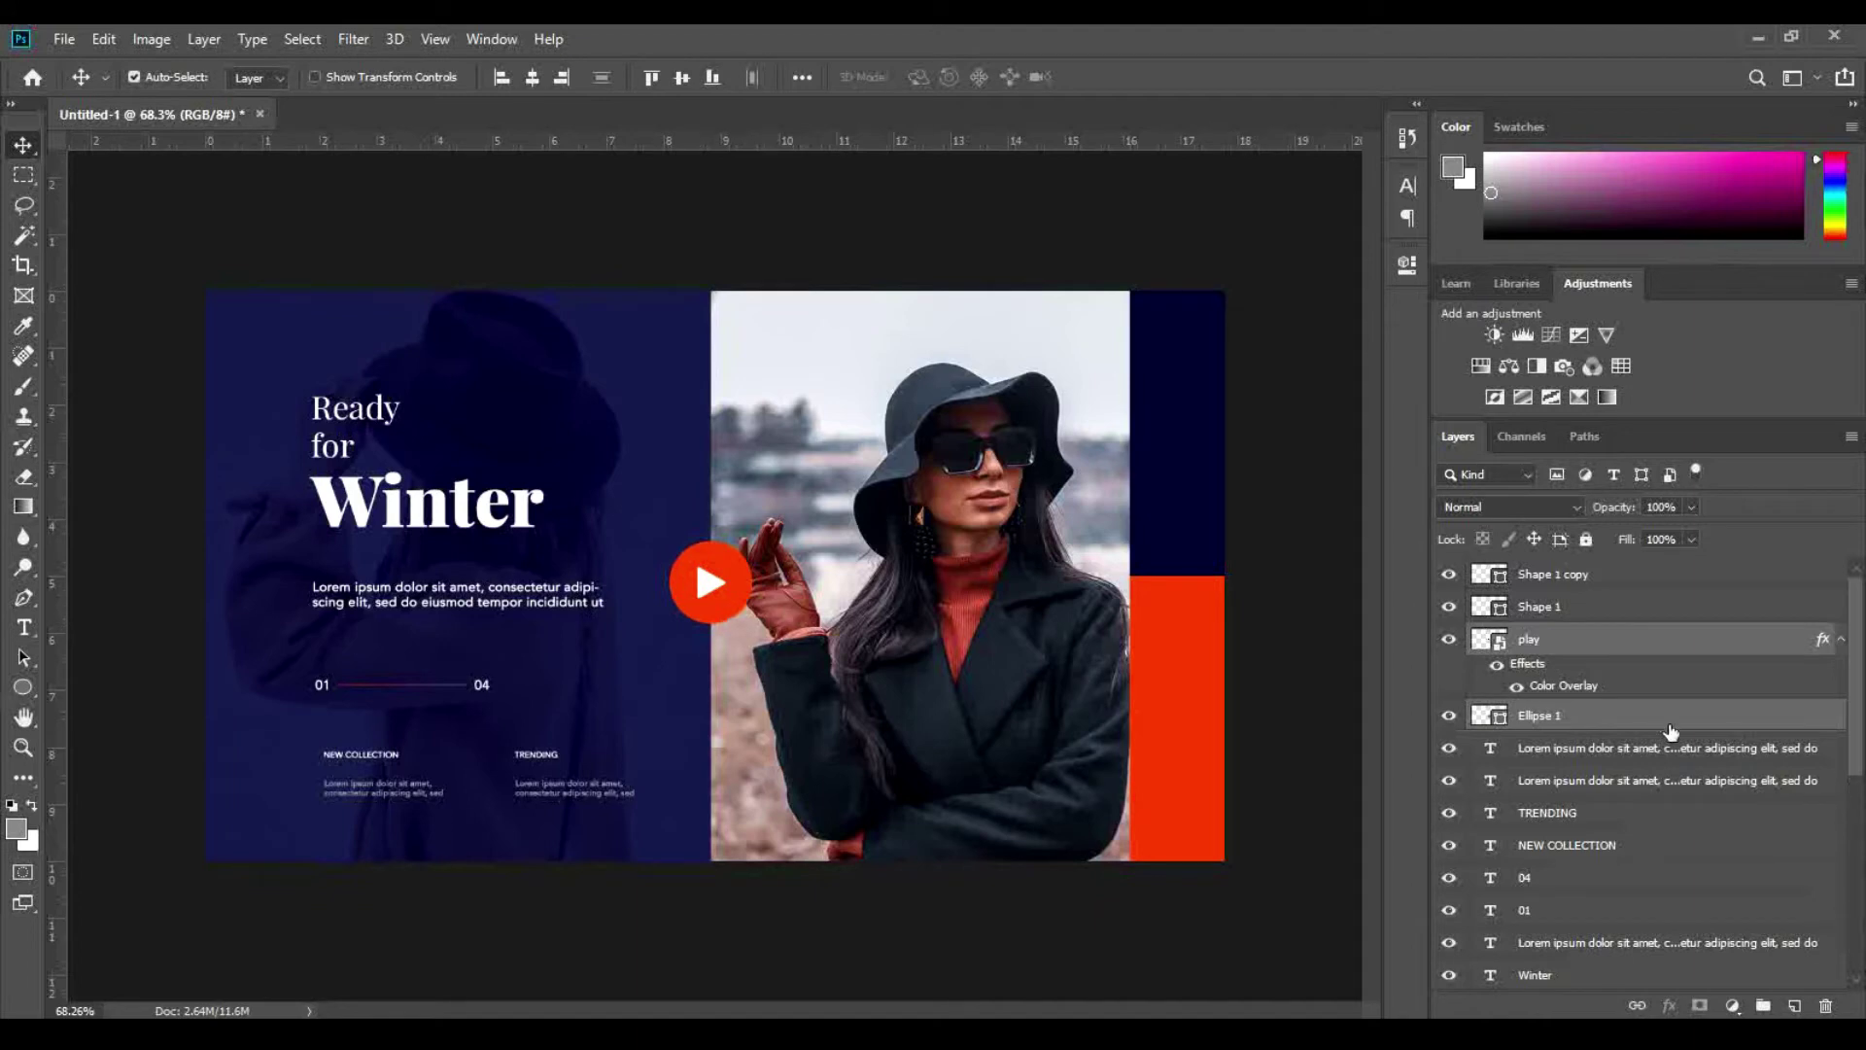
Step: Add a Drop Shadow in orange-red #ff4200 to the circle behind the play icon
left_click(1657, 721)
double_click(1657, 725)
scroll(1104, 845, "down", 1)
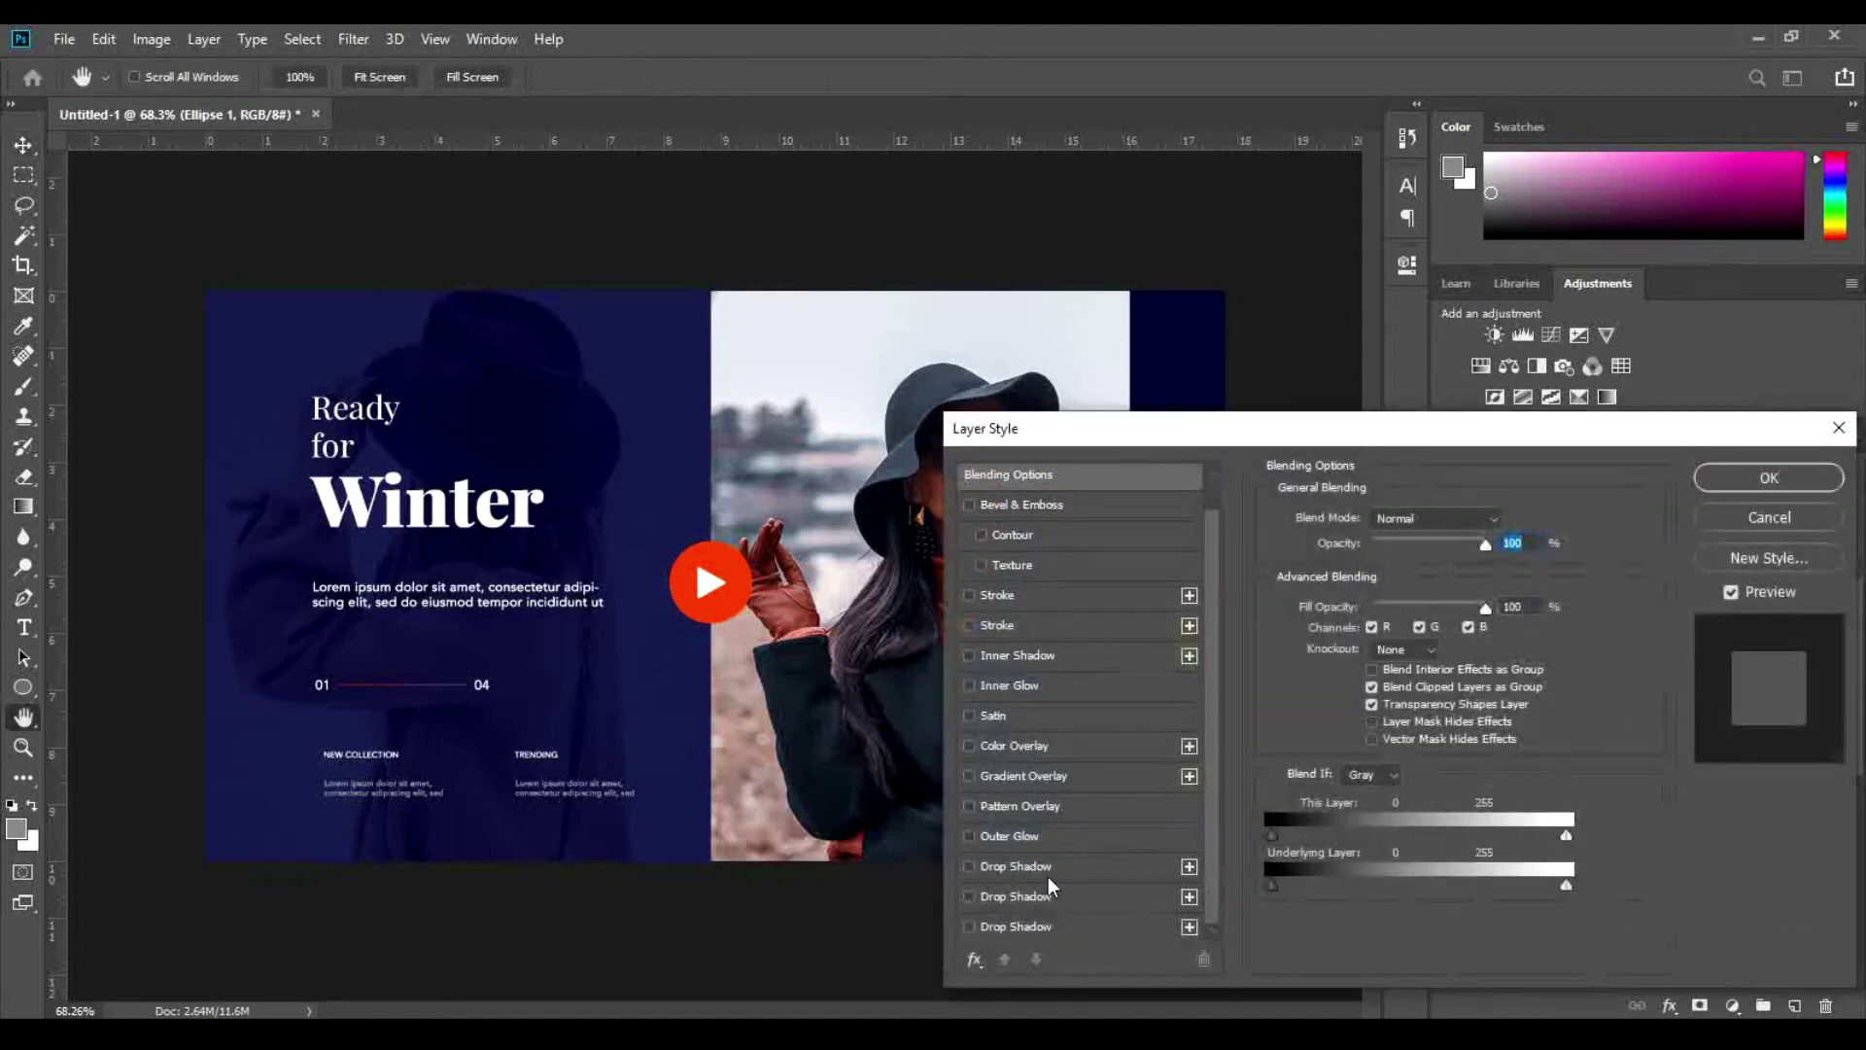
left_click(1011, 866)
left_click(1505, 520)
type("ff4200")
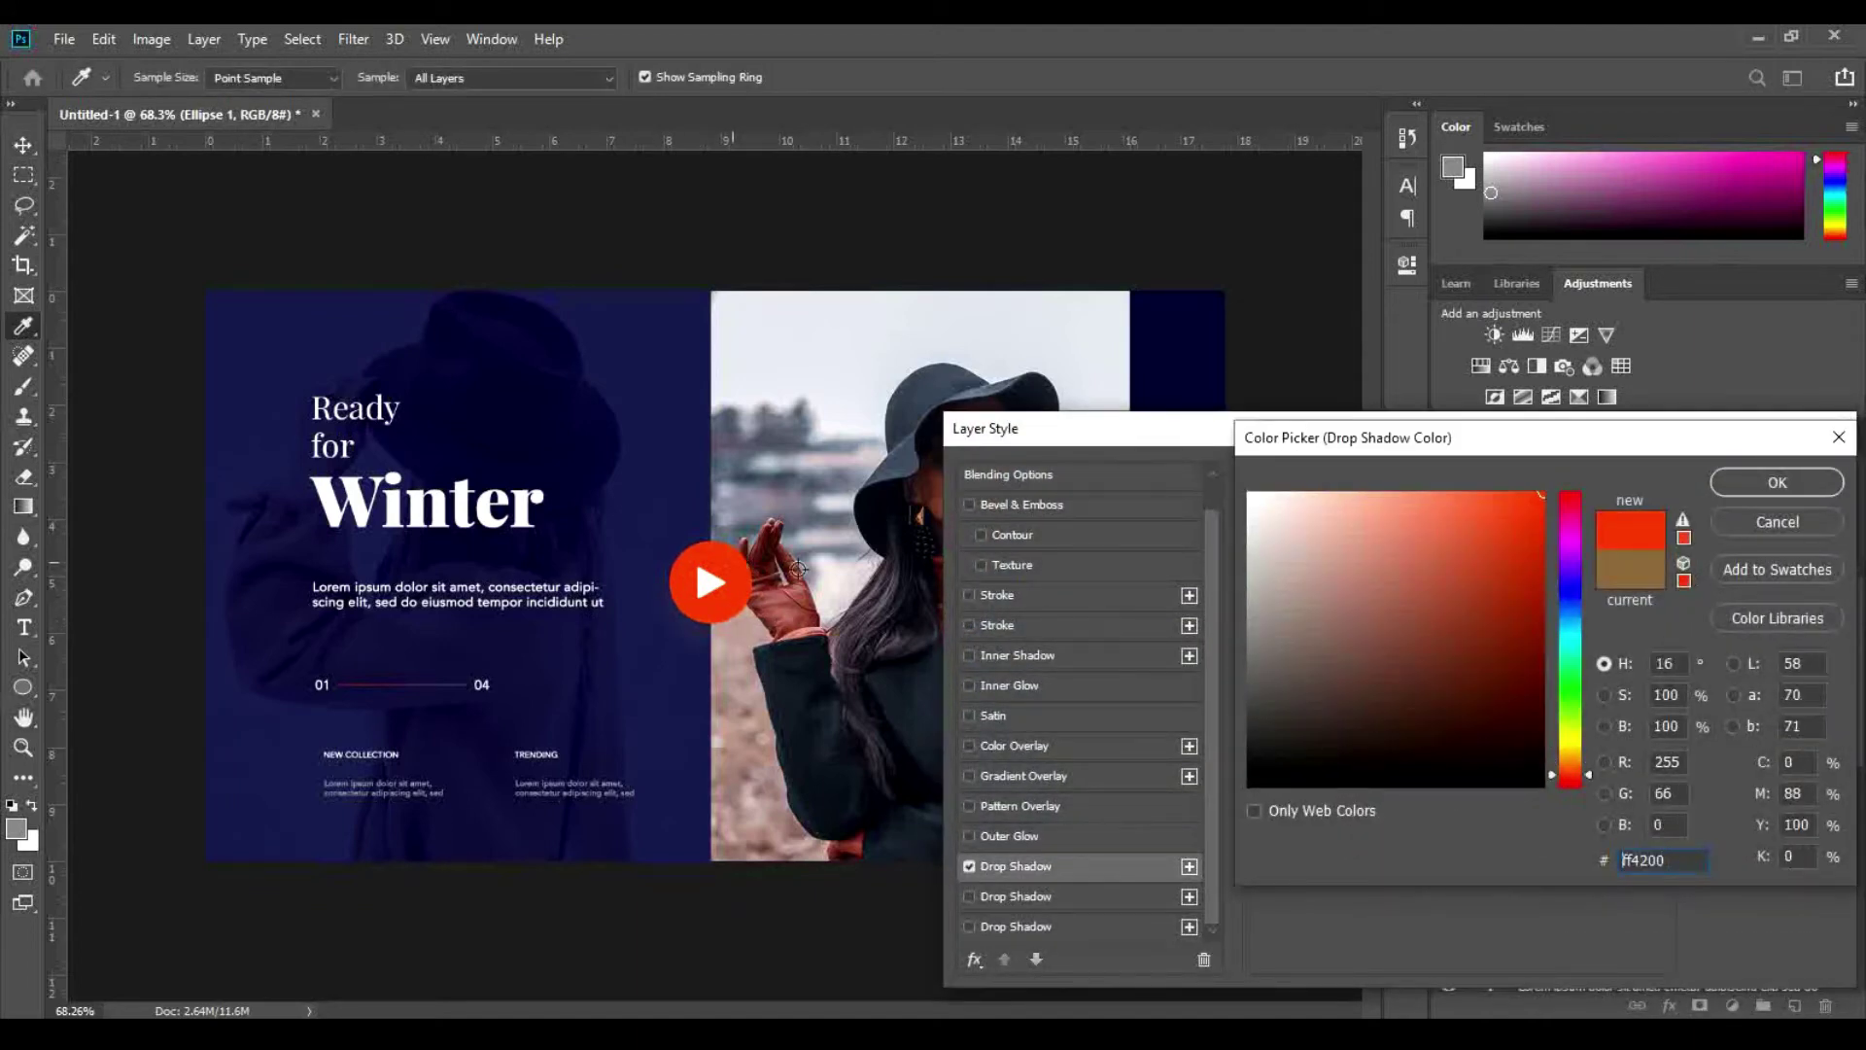
left_click(1752, 488)
Step: Lower the drop shadow's opacity and adjust its size for a soft glow, and apply the layer style
left_click_drag(1390, 552, 1371, 551)
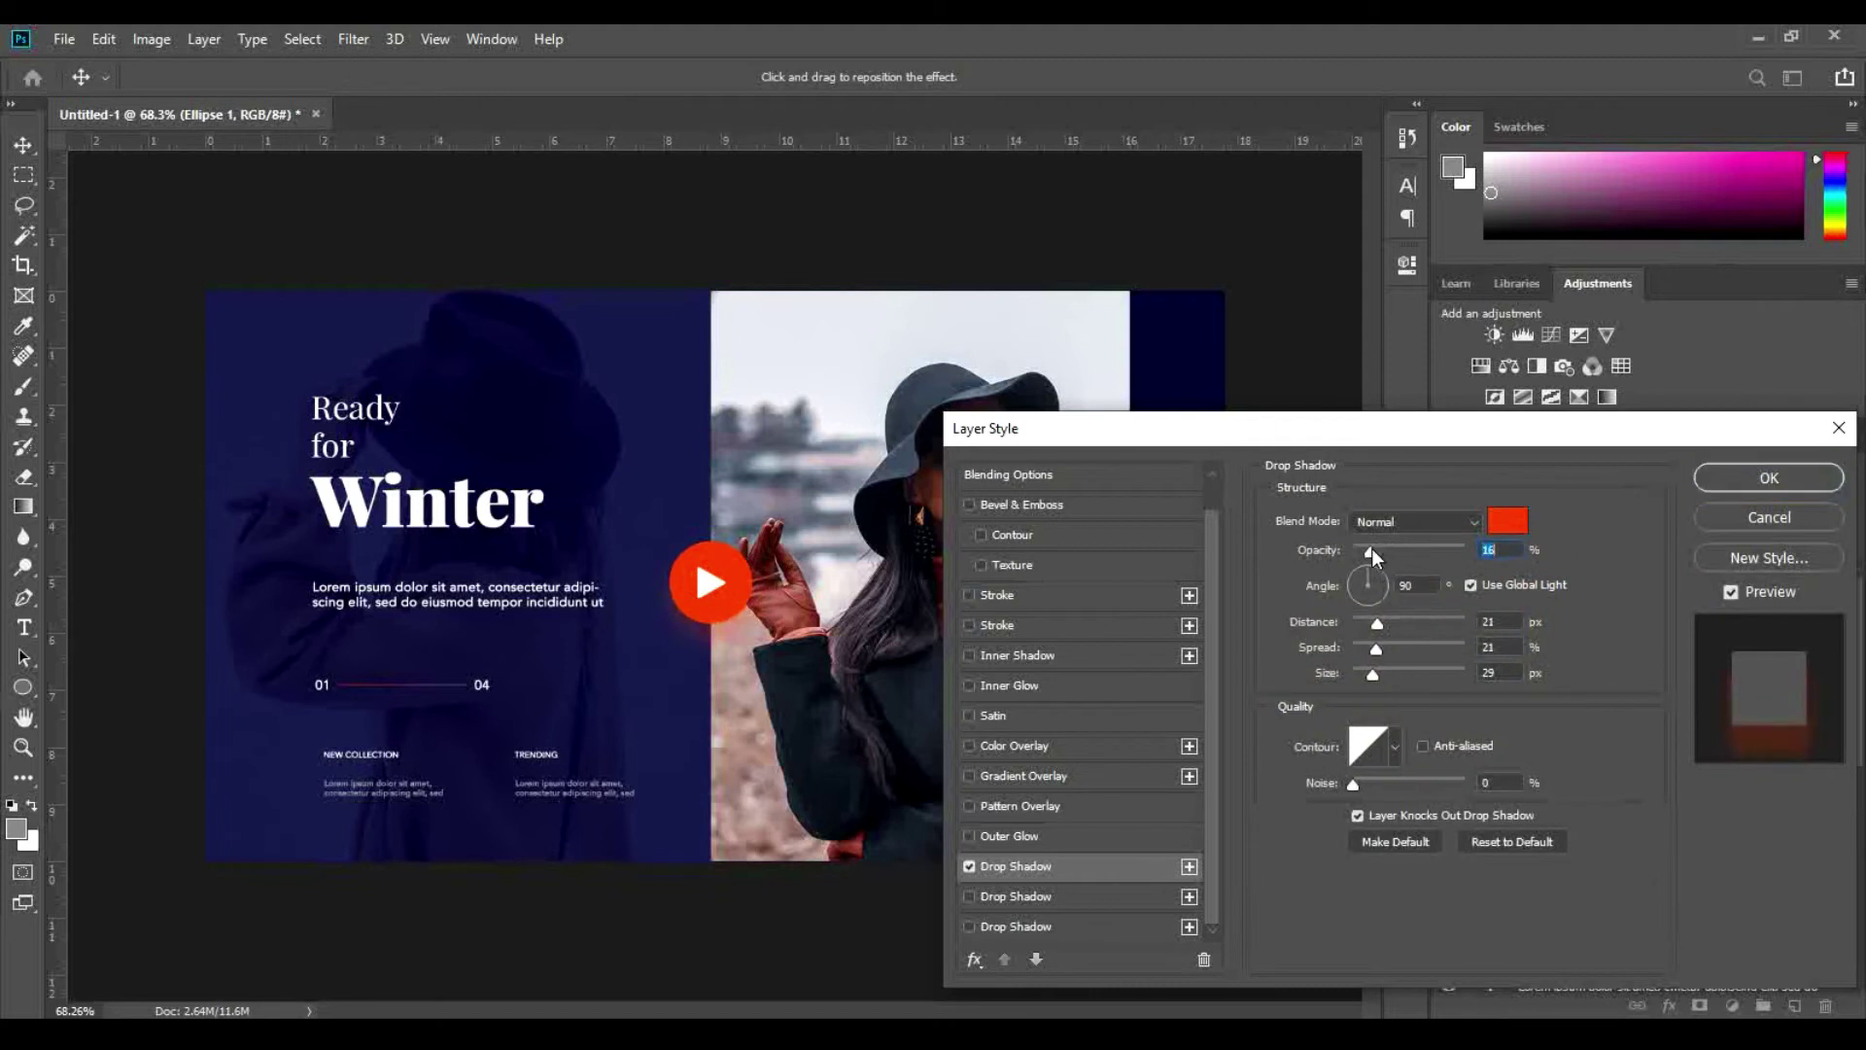
left_click_drag(1389, 670, 1386, 655)
left_click(1375, 548)
left_click(1768, 477)
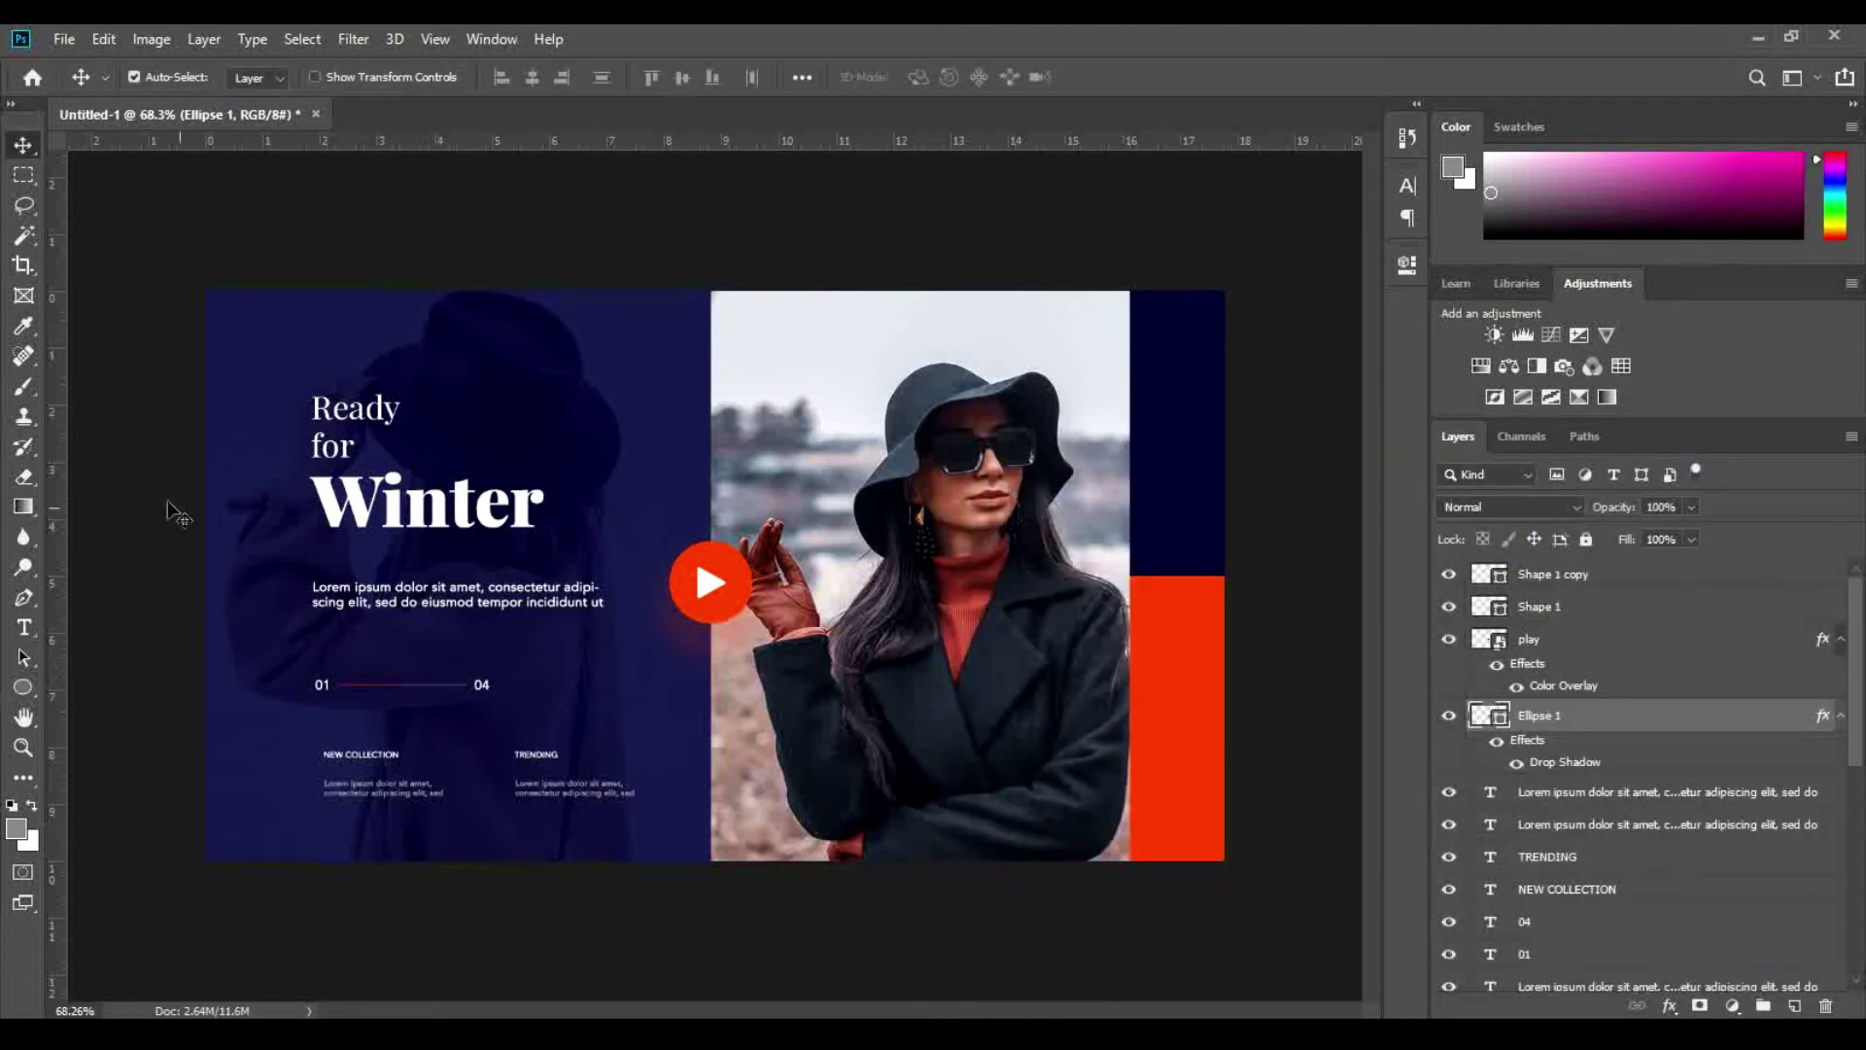
Step: Draw an orange-red rectangle about 111 by 98 px over the navy panel's top-left corner
left_click(24, 687)
left_click(107, 680)
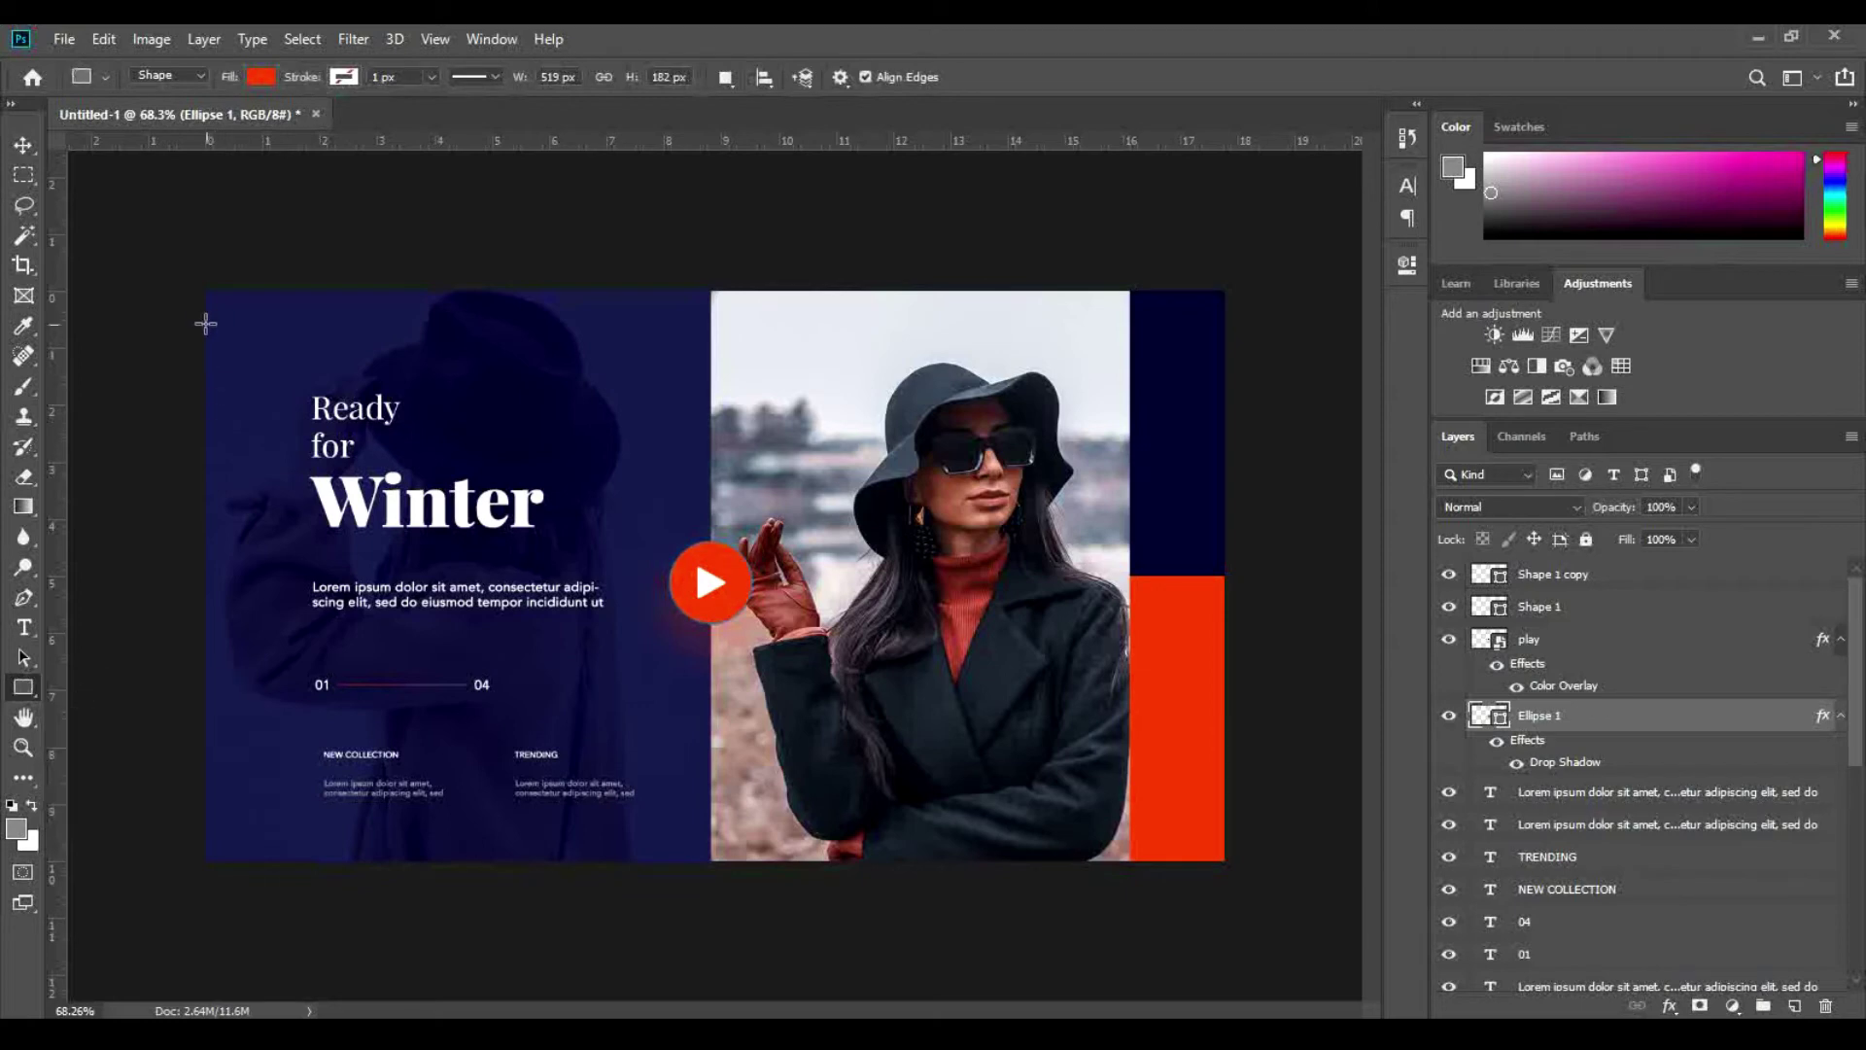
left_click_drag(201, 289, 290, 368)
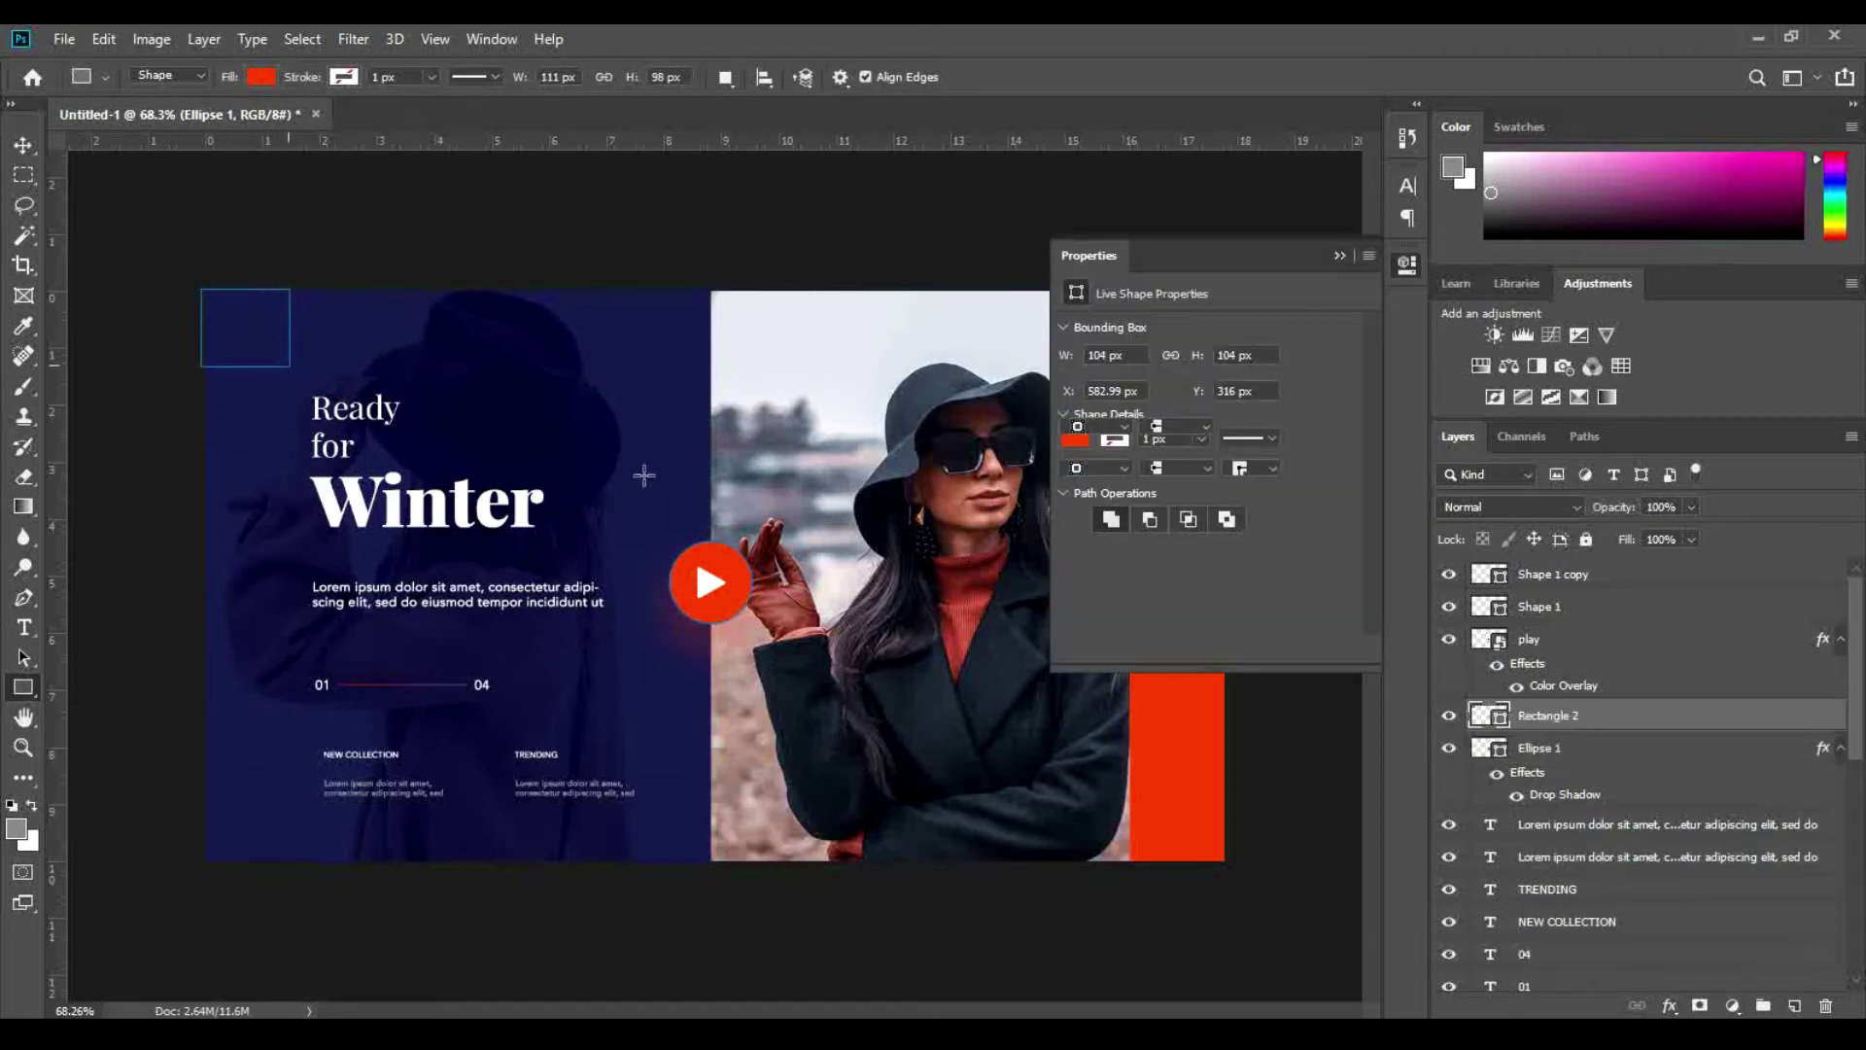
left_click(24, 146)
left_click(583, 1032)
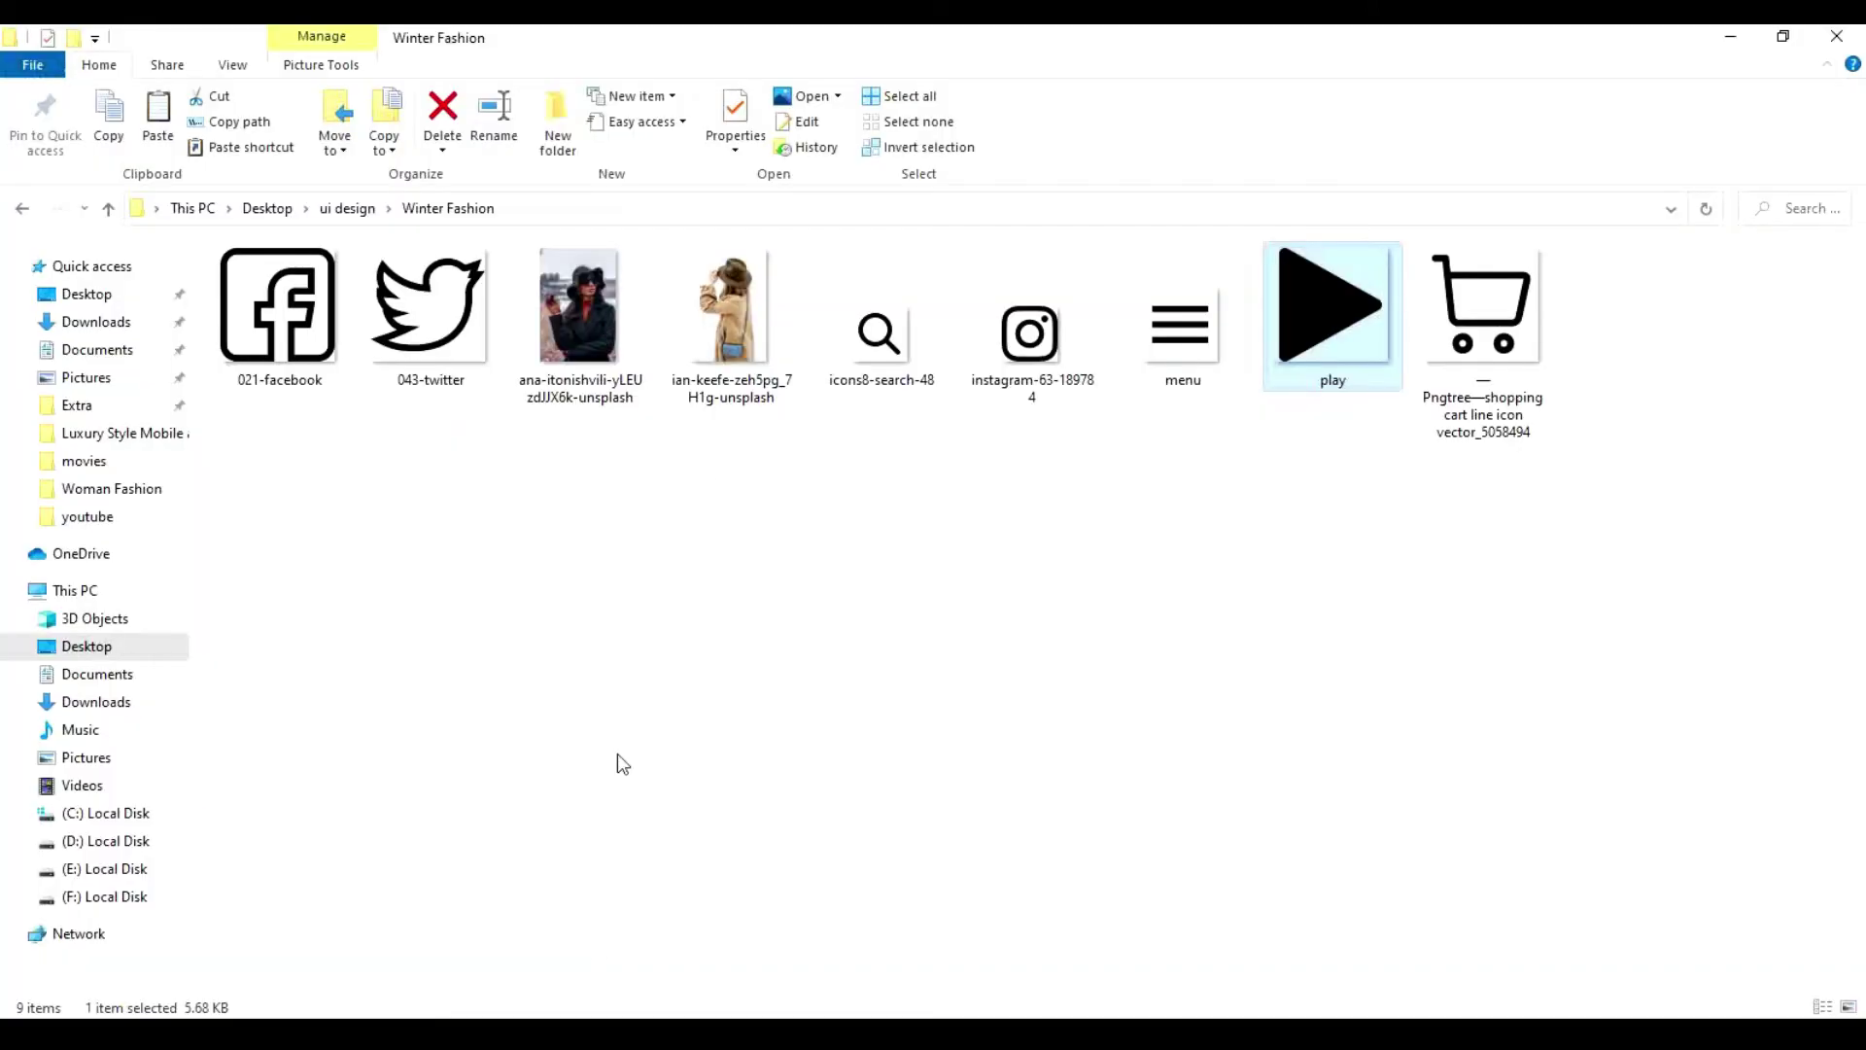
left_click_drag(1211, 342, 1005, 626)
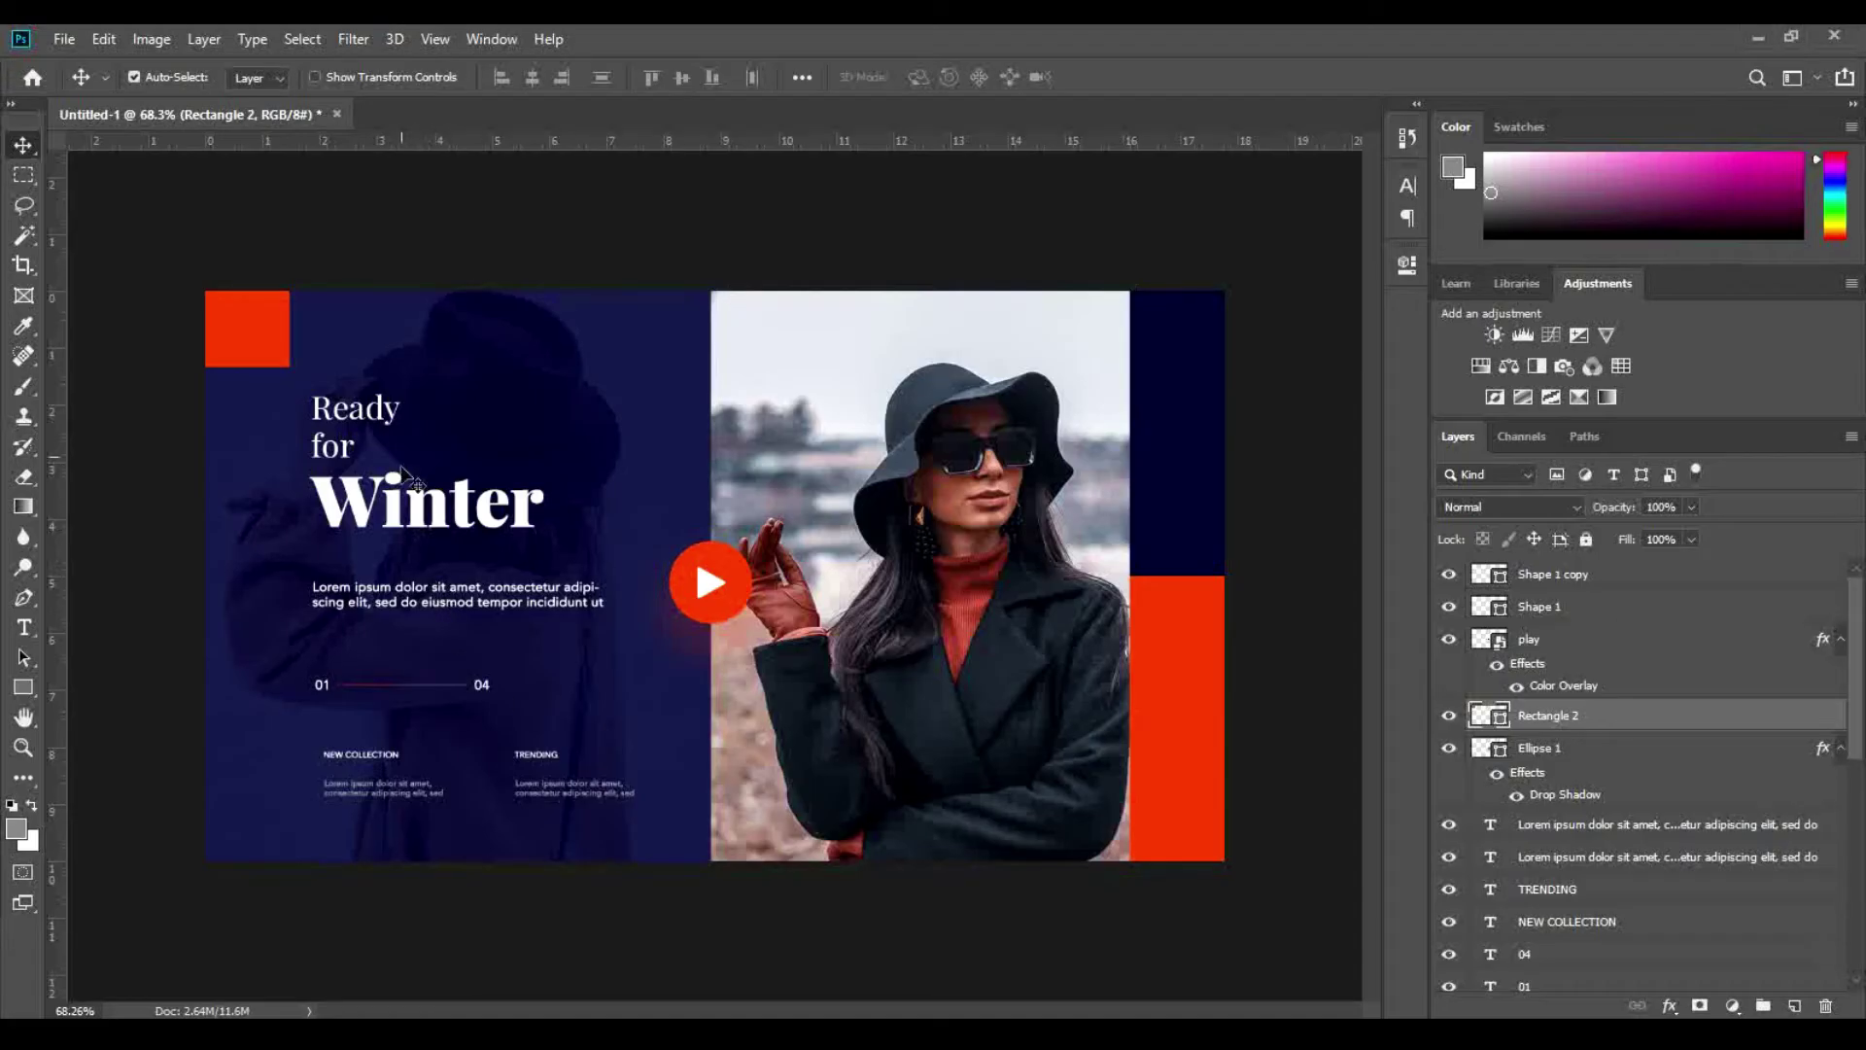
Step: Add a letter W as text above the headline in the Aveden font at 64 pt
key("t")
left_click(432, 350)
key("BackSpace")
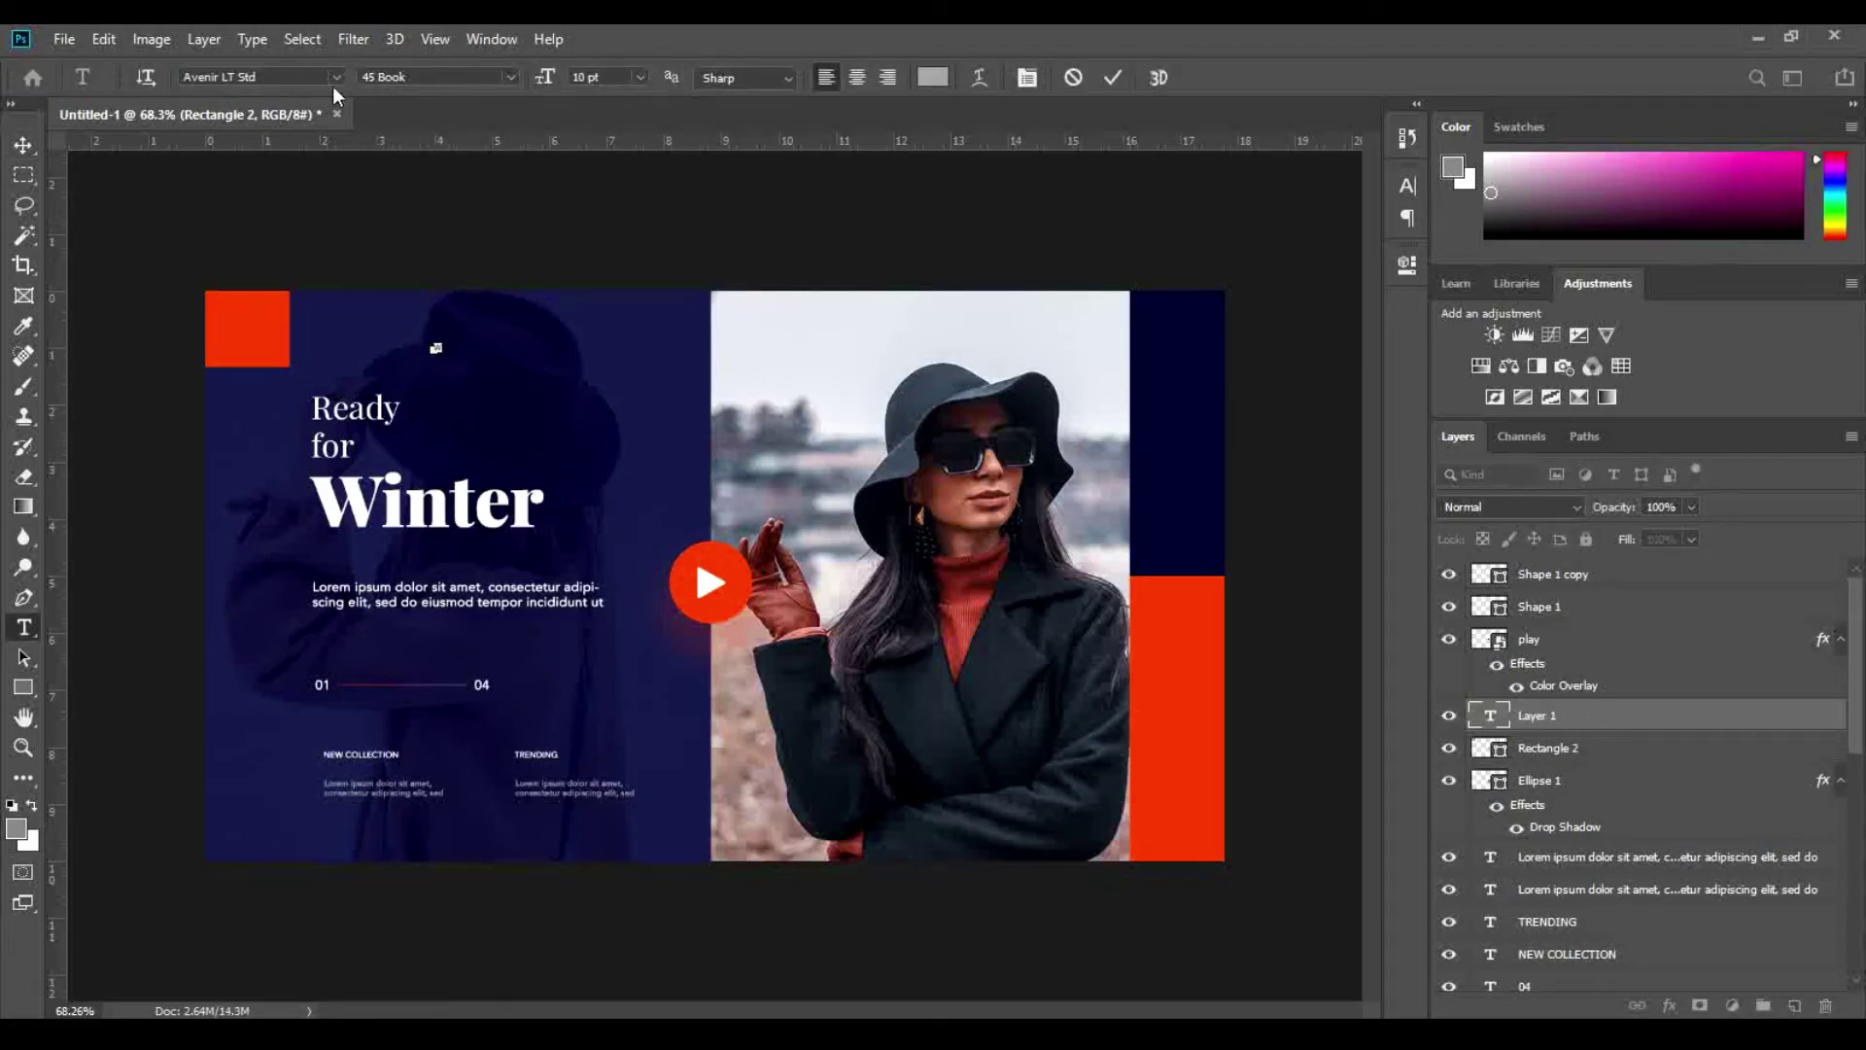
type("Aveden")
key("Return")
key("shift+Up")
key("shift+Up")
key("shift+Up")
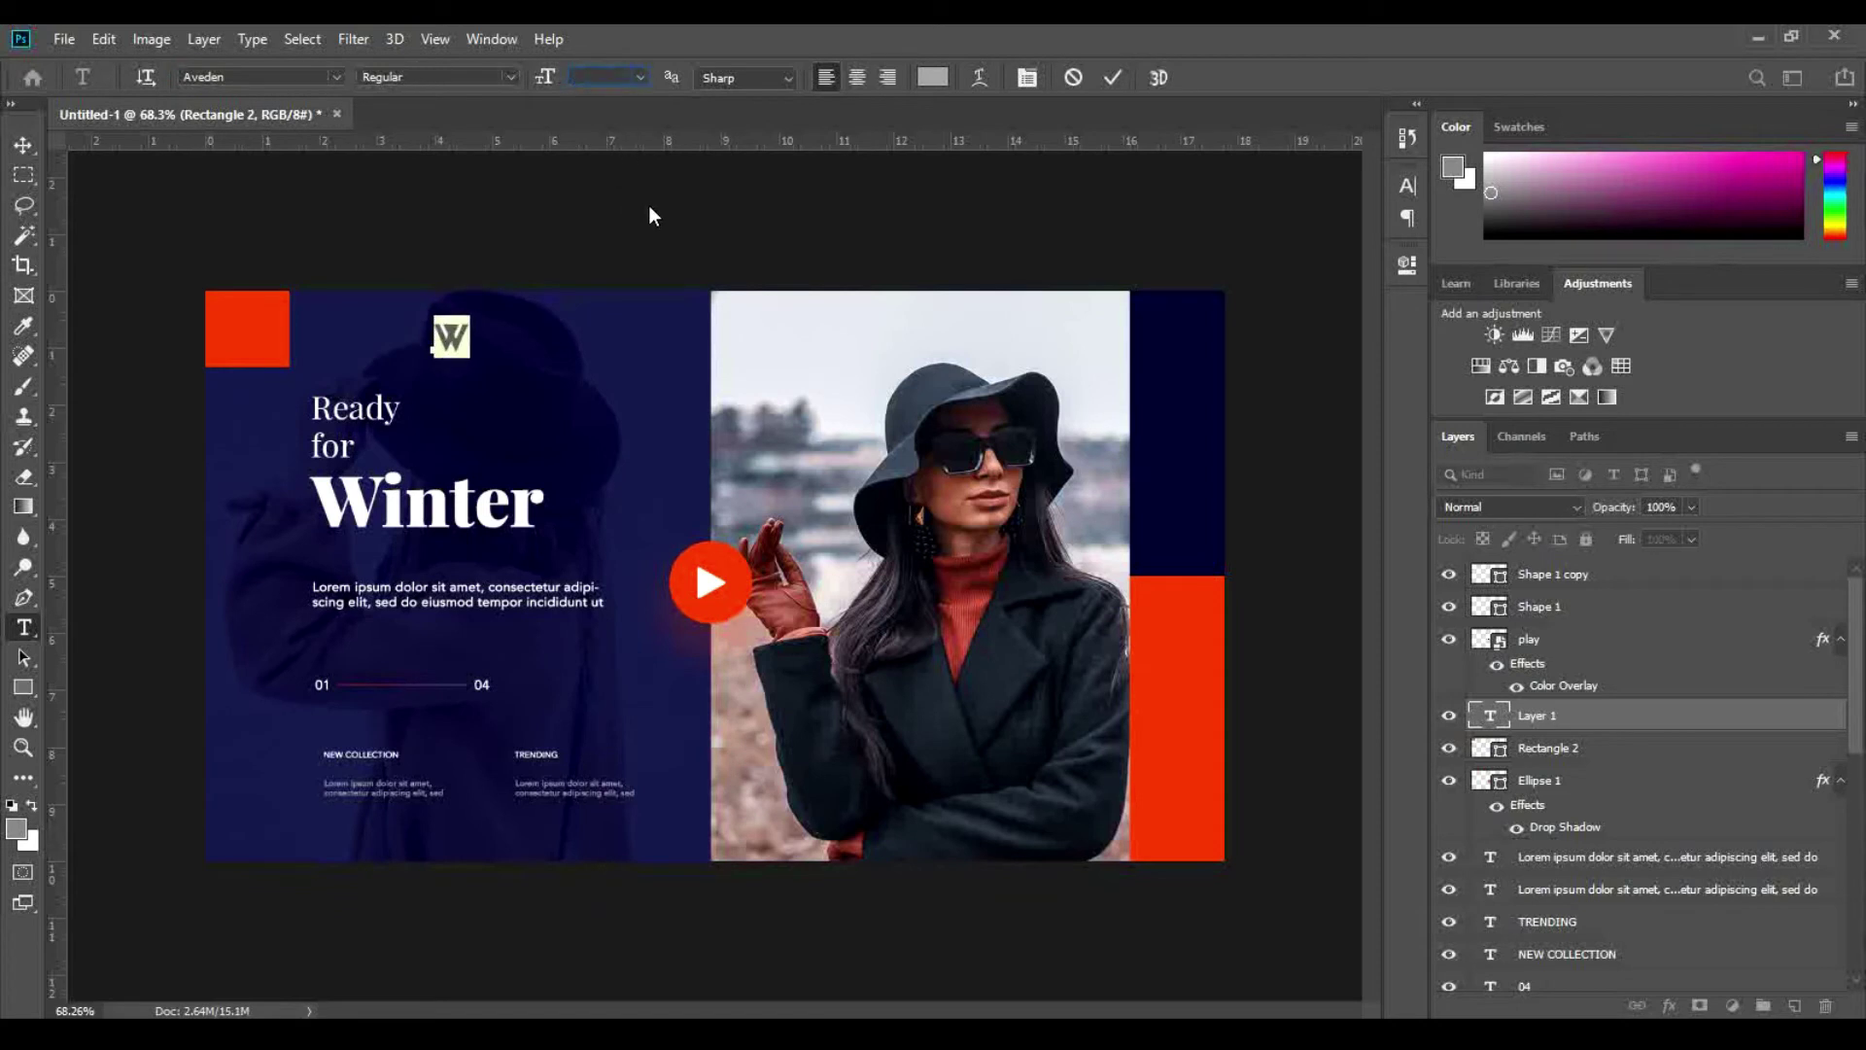
Step: Color the W white (#ffffff) and move it onto the orange-red square in the navy panel's corner
left_click(930, 79)
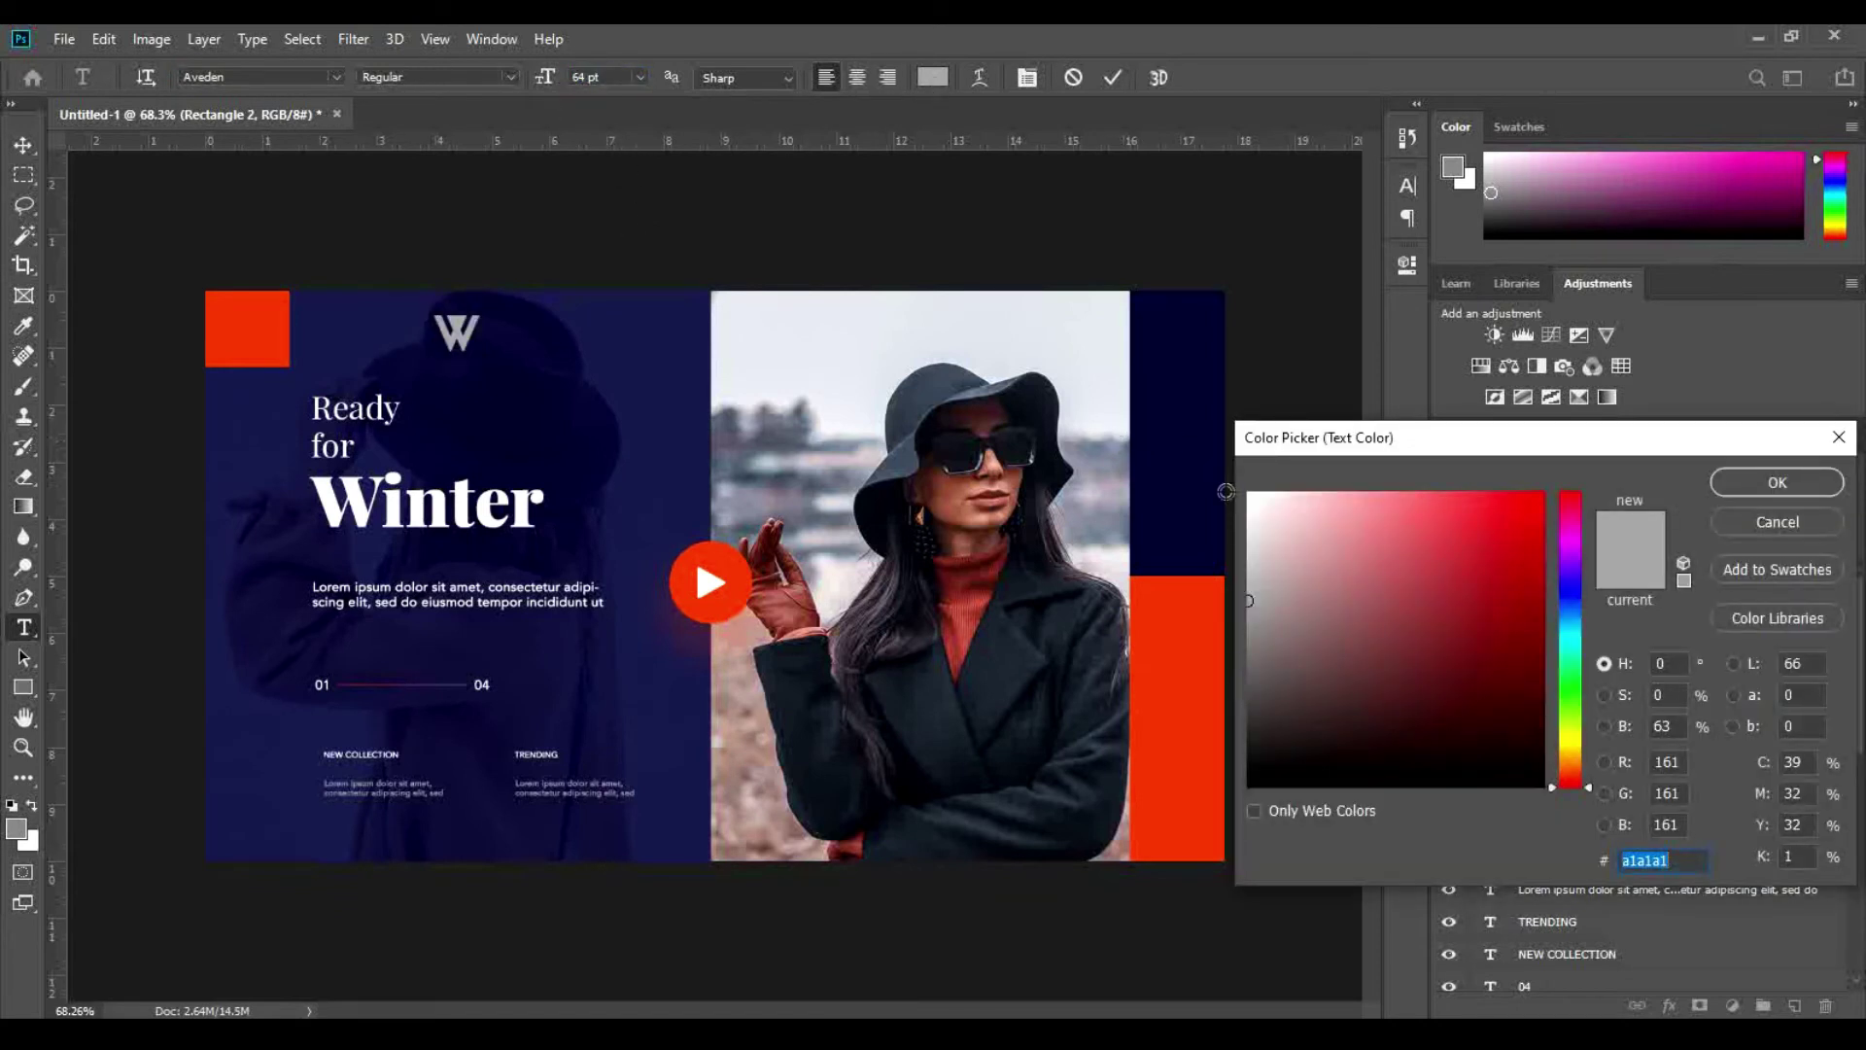
type("ffffff")
left_click(1777, 482)
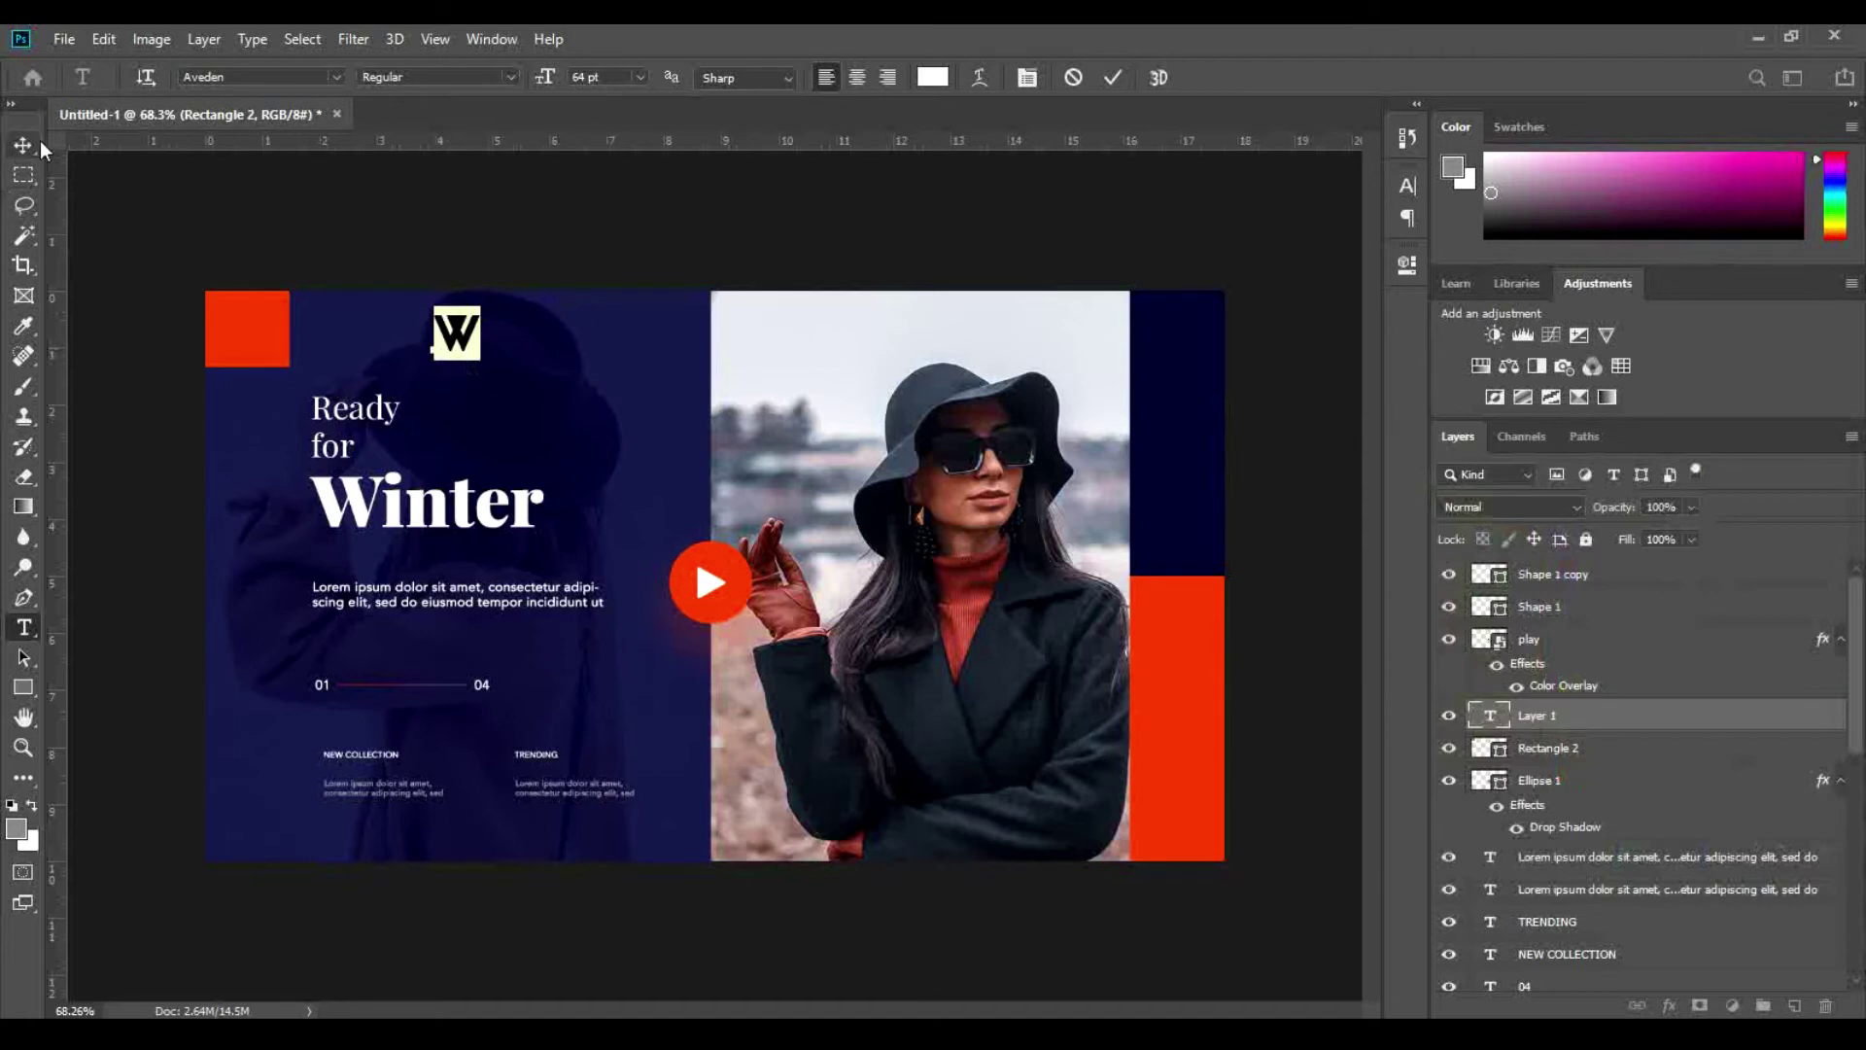
key("v")
left_click_drag(454, 340, 245, 339)
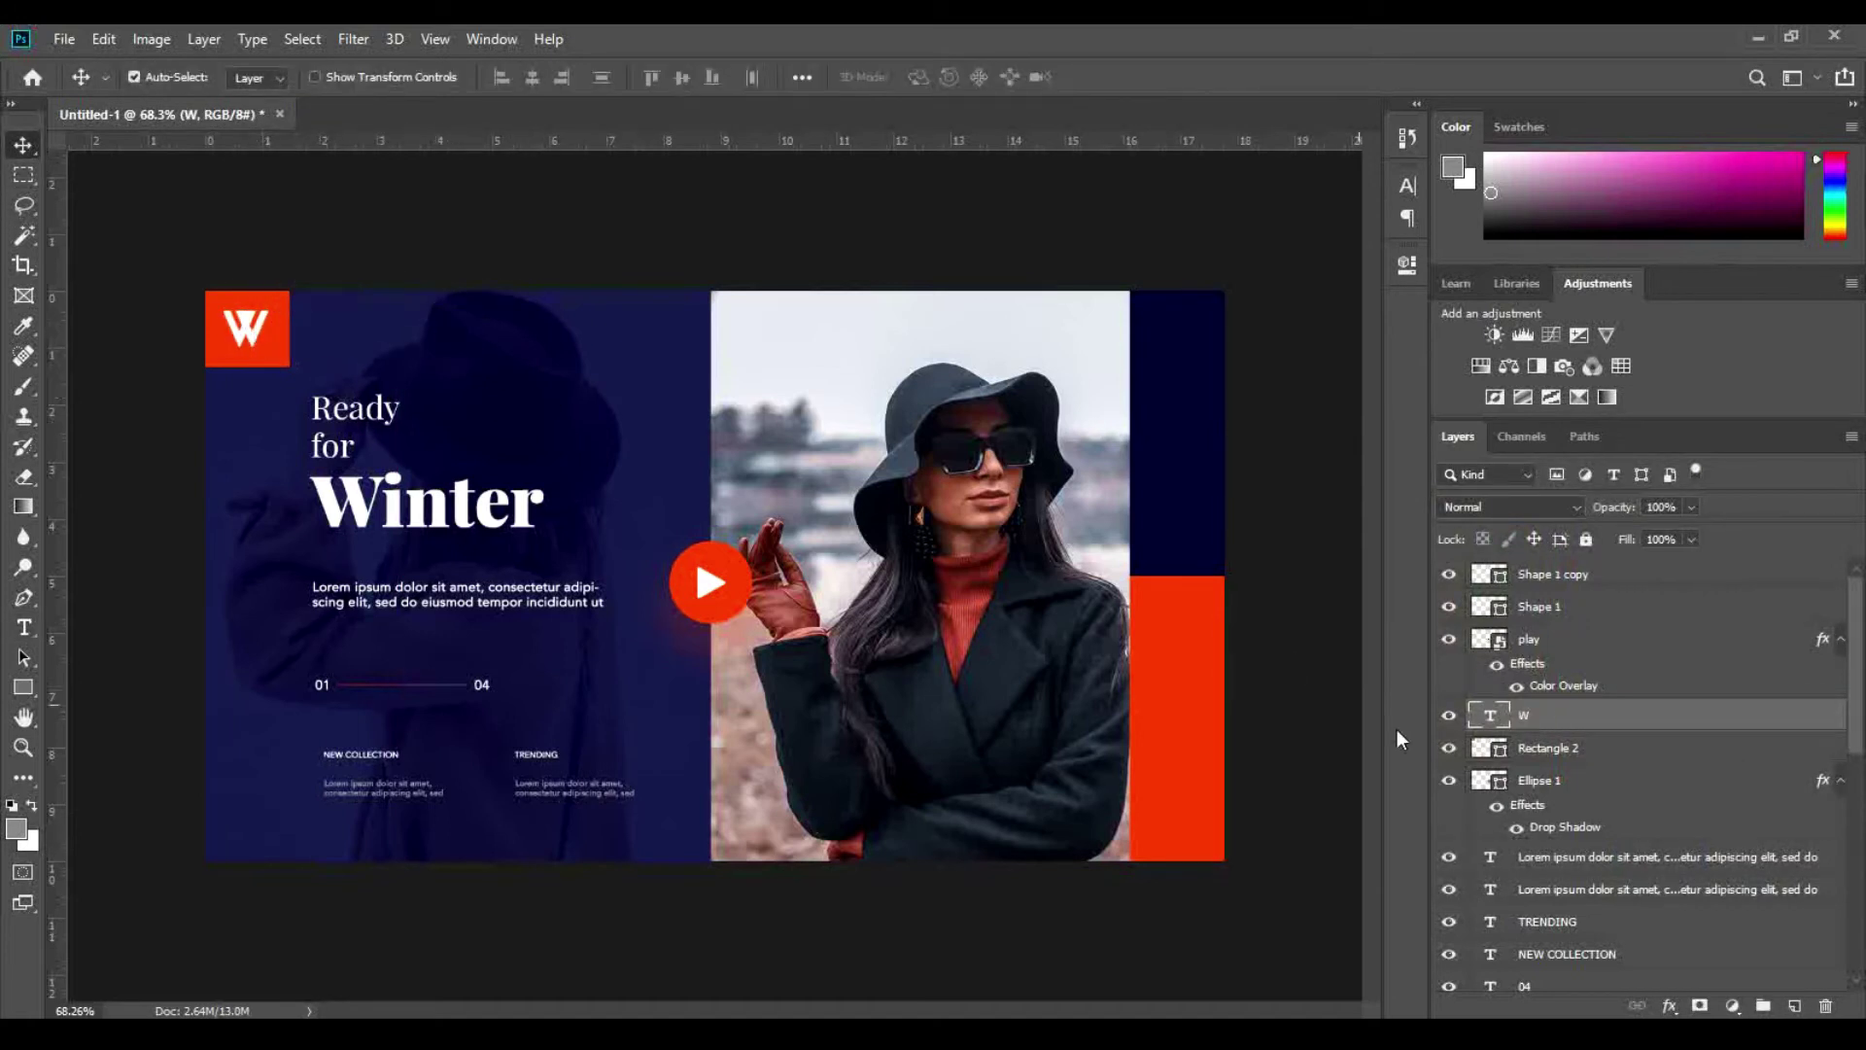
Step: Scale the W logo down to about 76% inside the orange-red square
left_click(1683, 758, "ctrl")
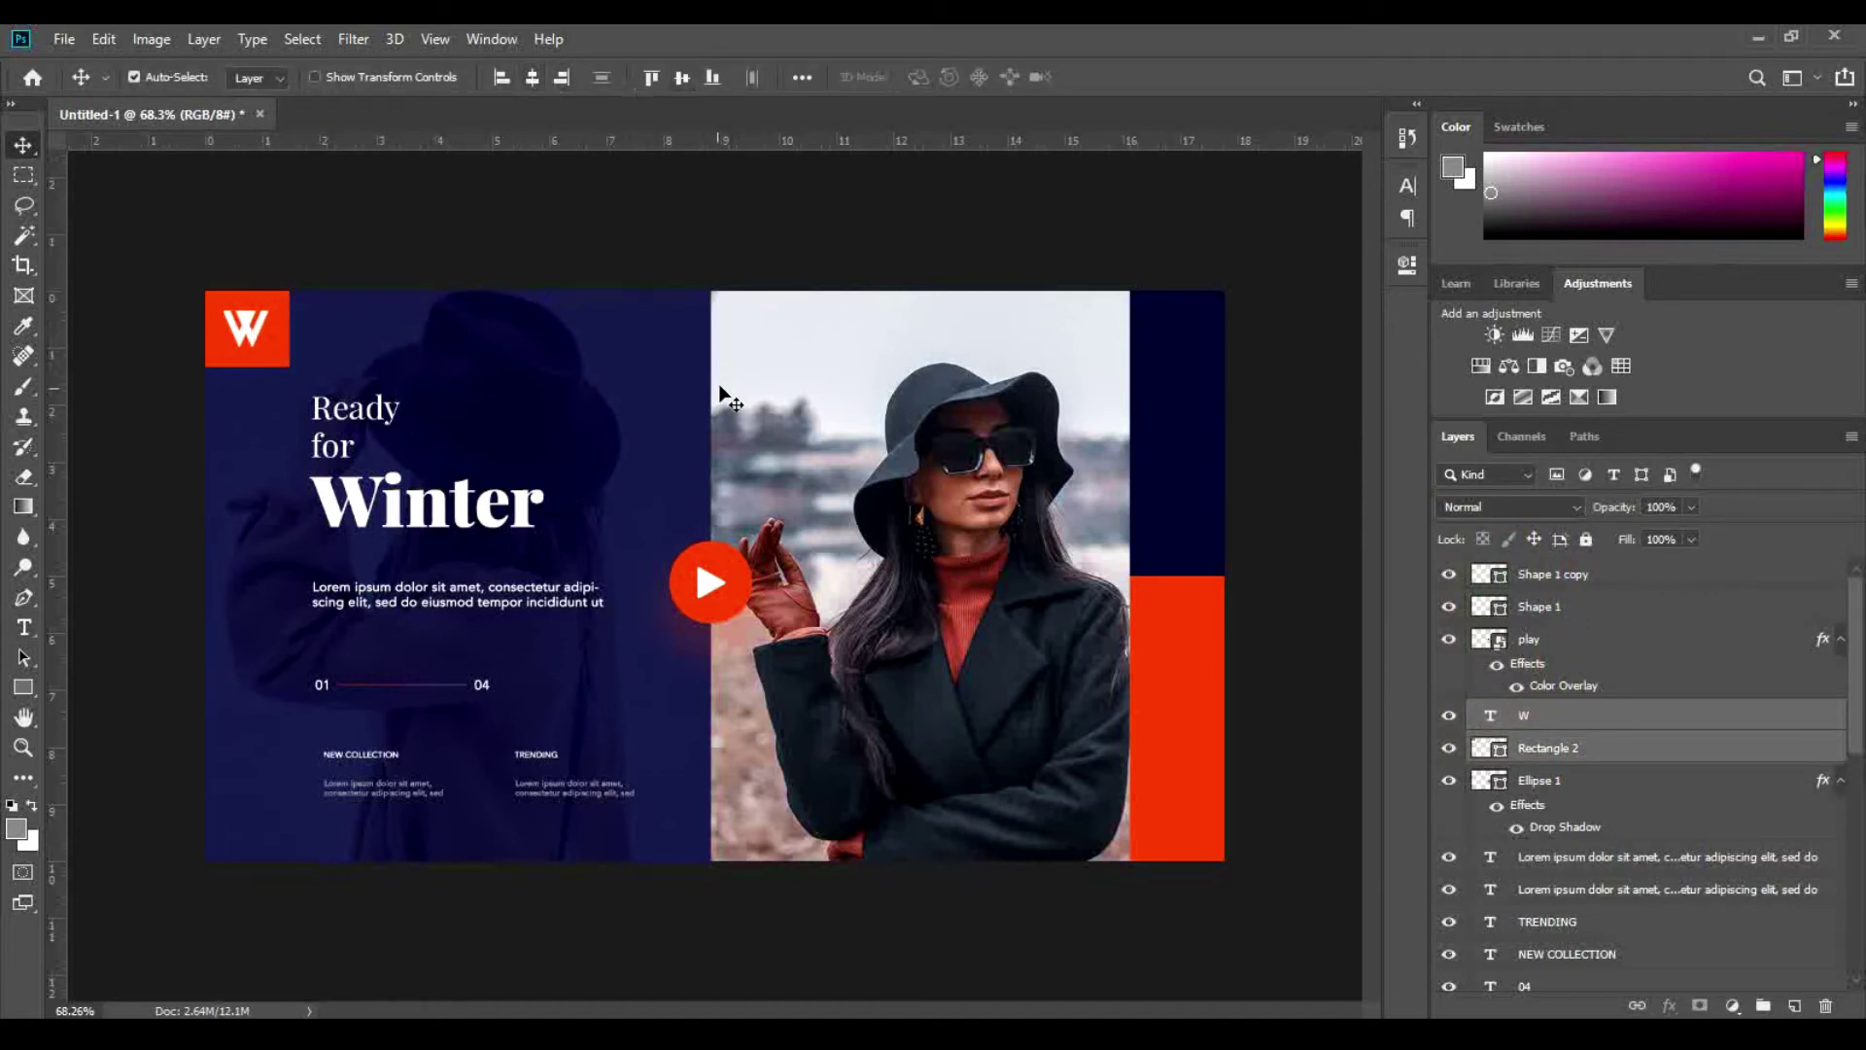
left_click(1590, 724)
key("ctrl+t")
left_click_drag(267, 360, 313, 382)
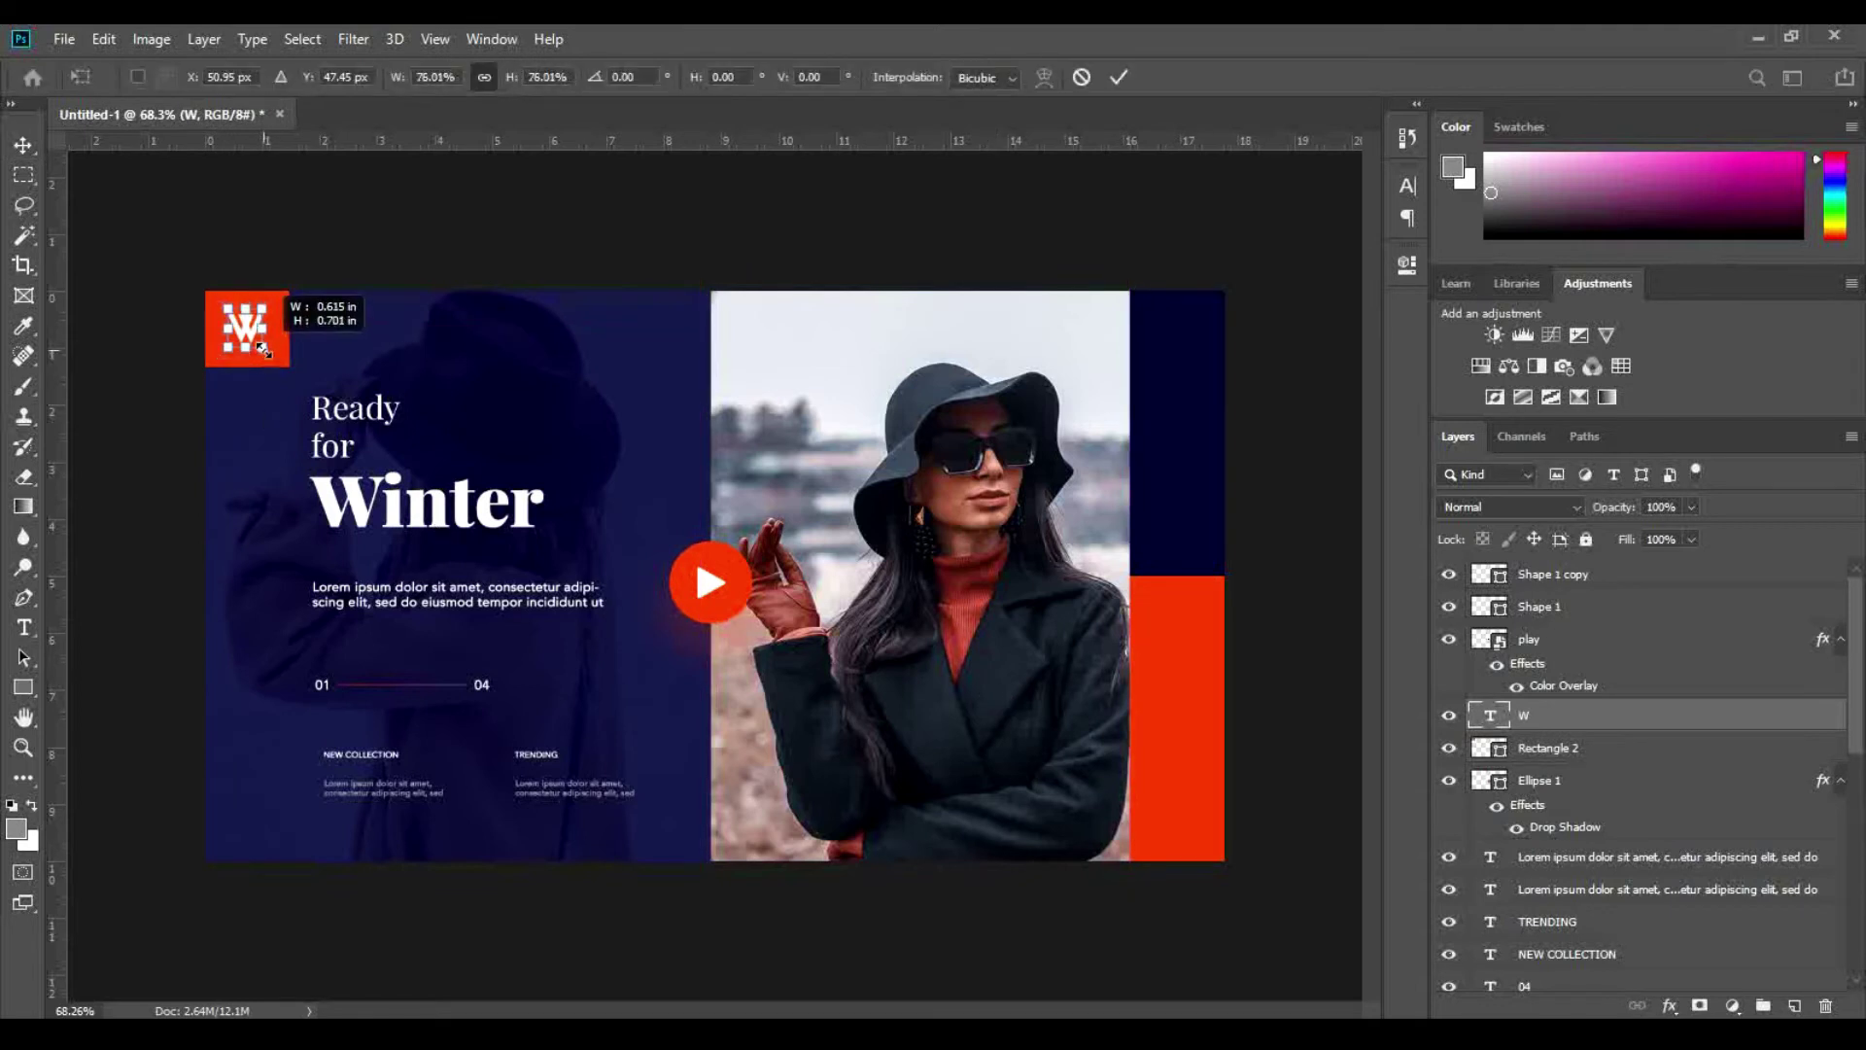
key("Escape")
Step: Place the shopping cart icon from the Winter Fashion folder, scaled down in the navy panel's upper-right corner
key("alt+Tab")
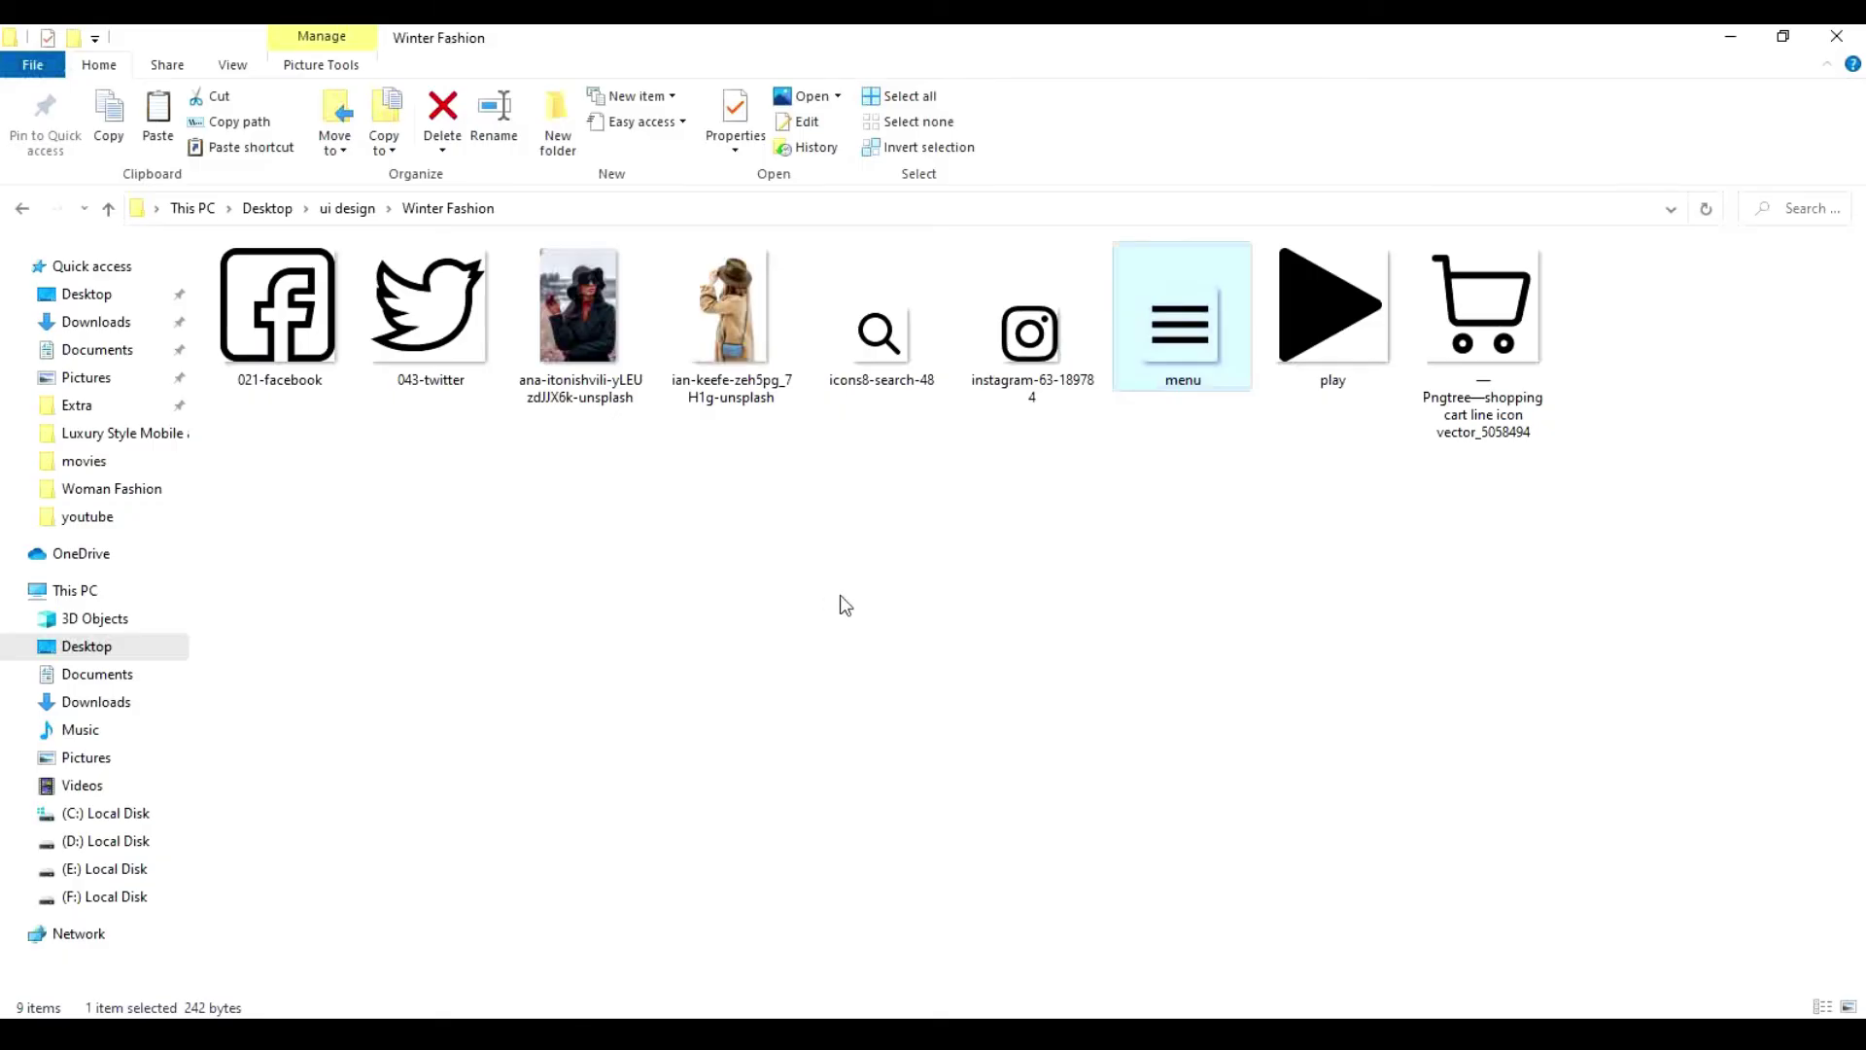
left_click(1455, 401)
left_click_drag(767, 1017, 696, 487)
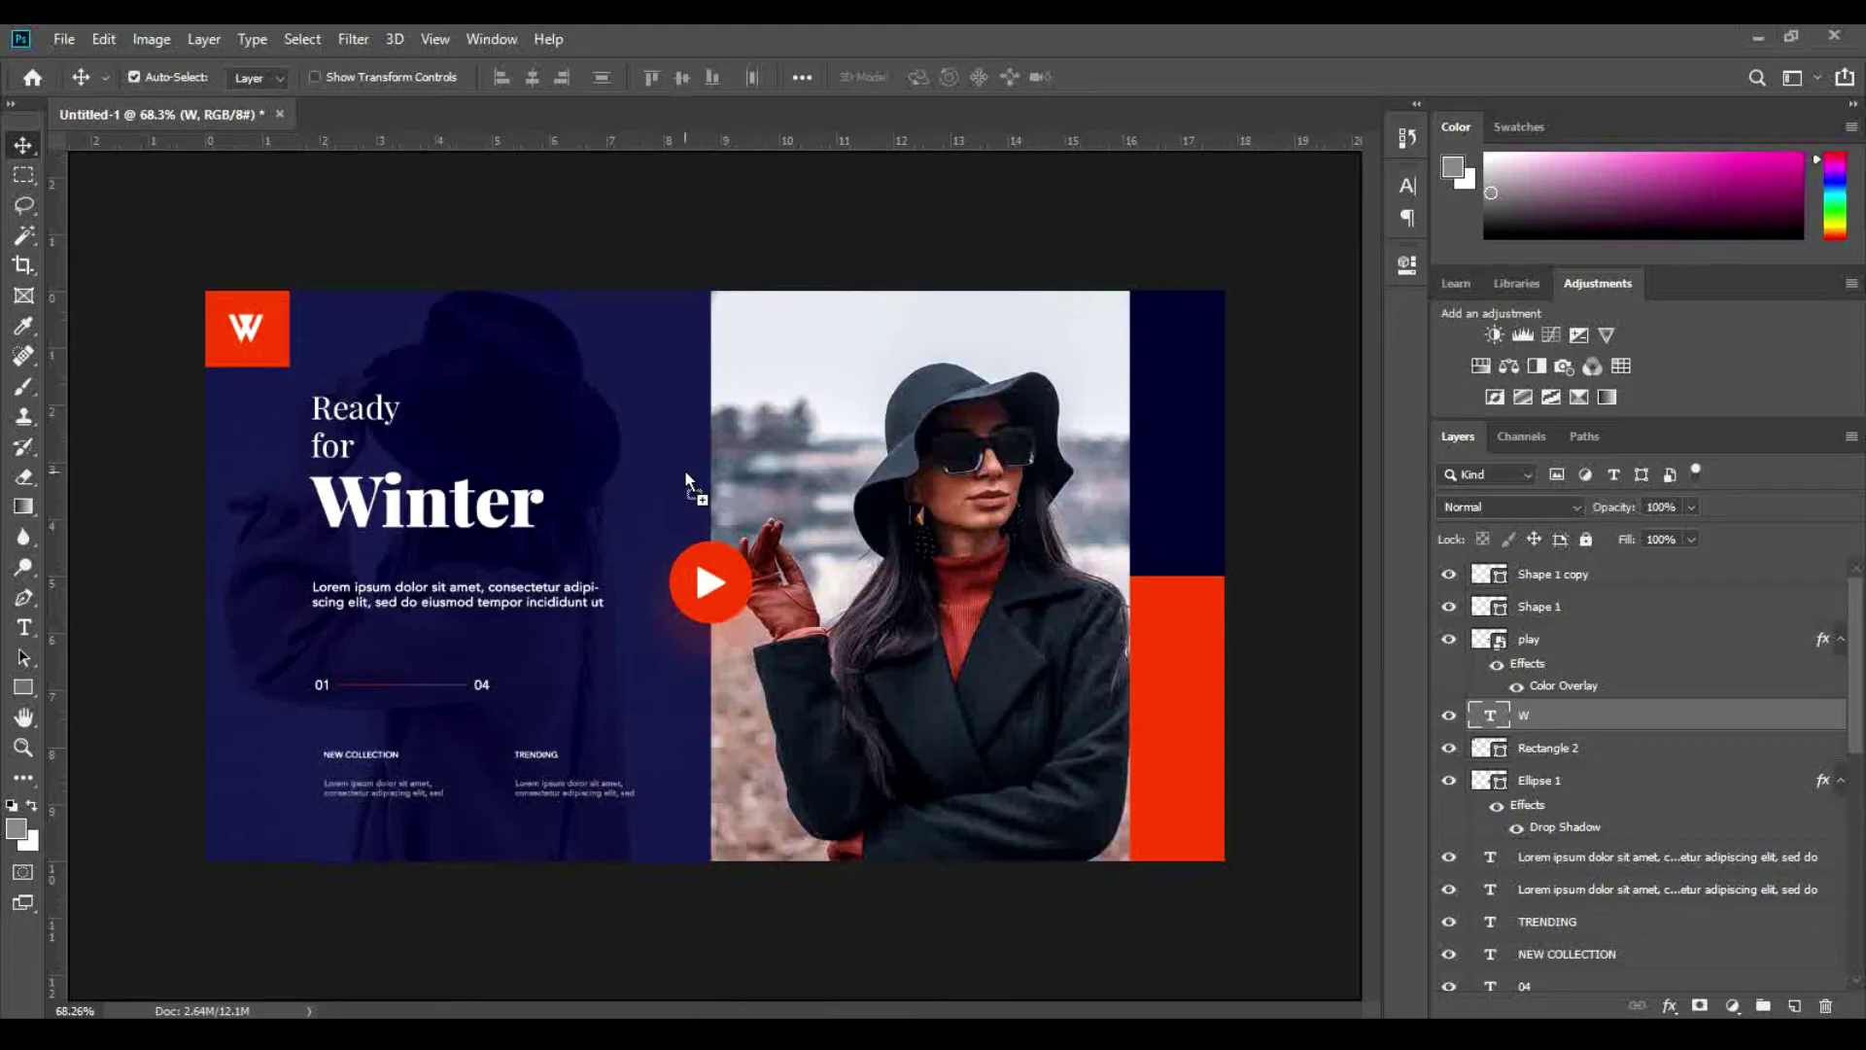
left_click_drag(736, 574, 676, 336)
key("Return")
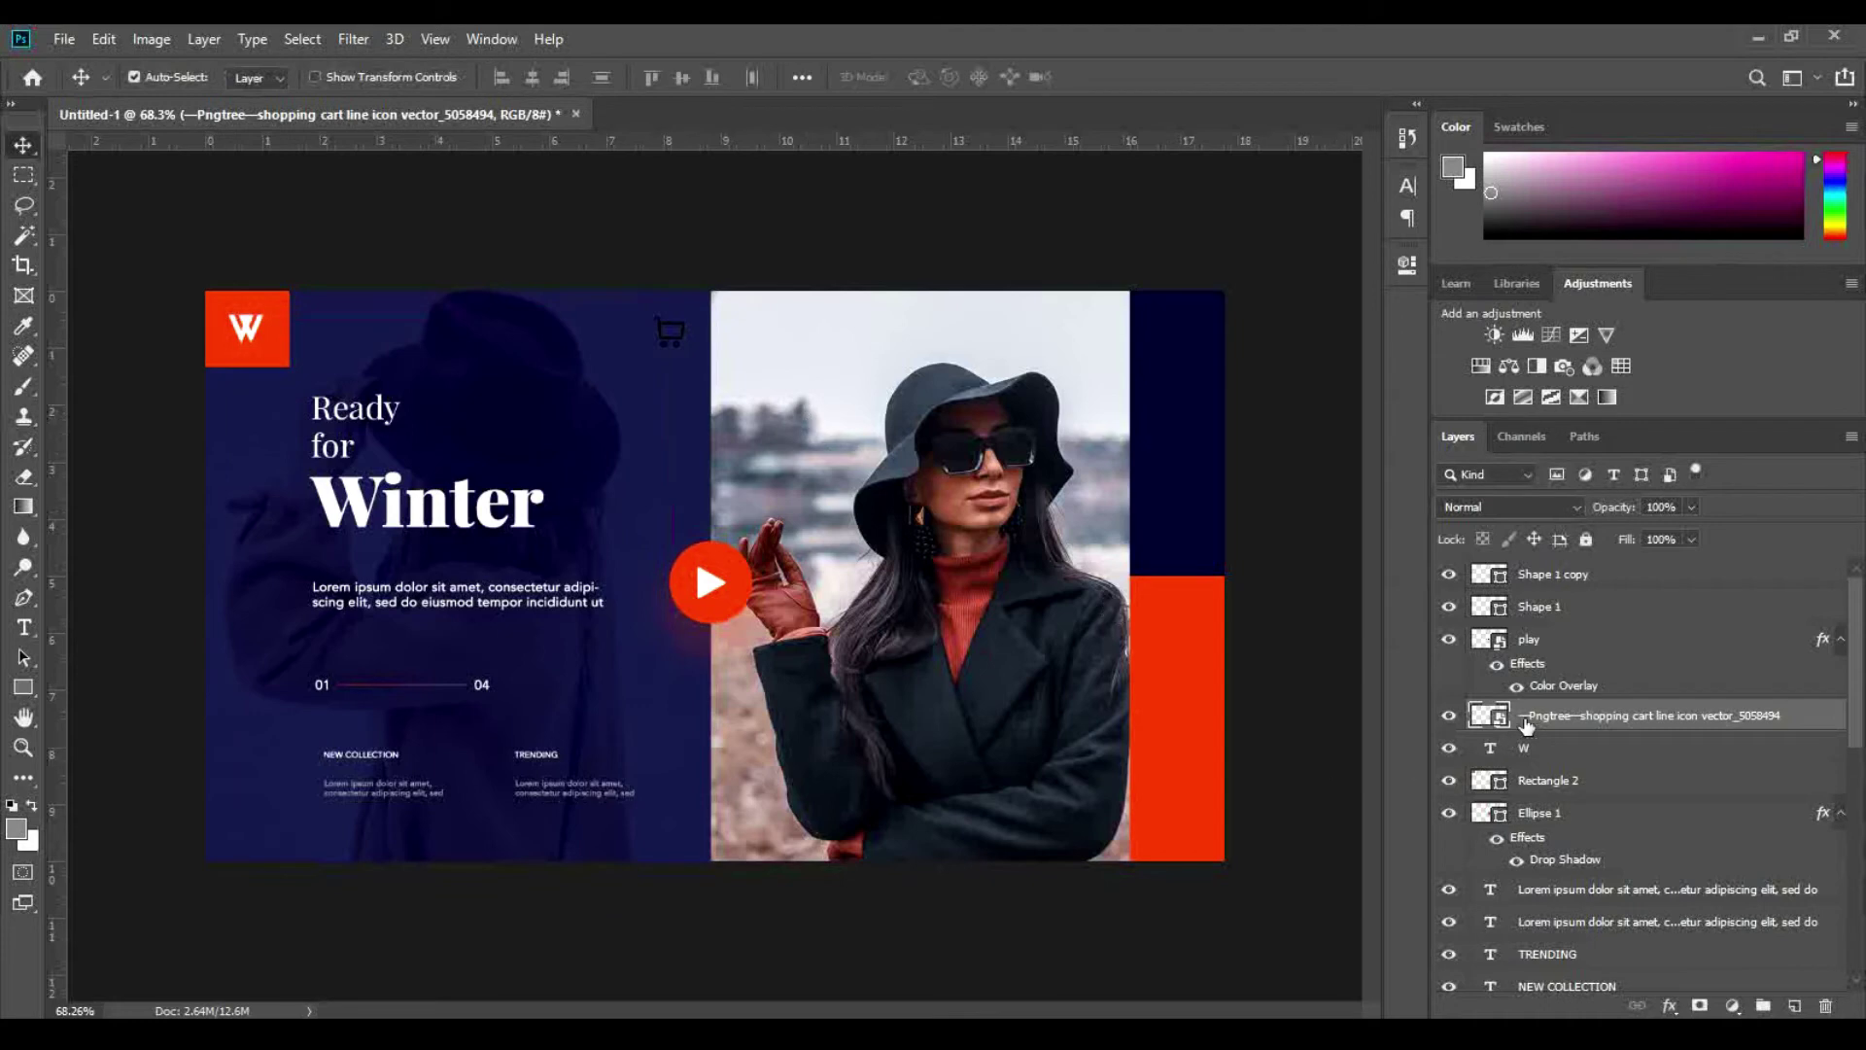
Step: Apply a white Color Overlay to the shopping cart icon
double_click(1805, 720)
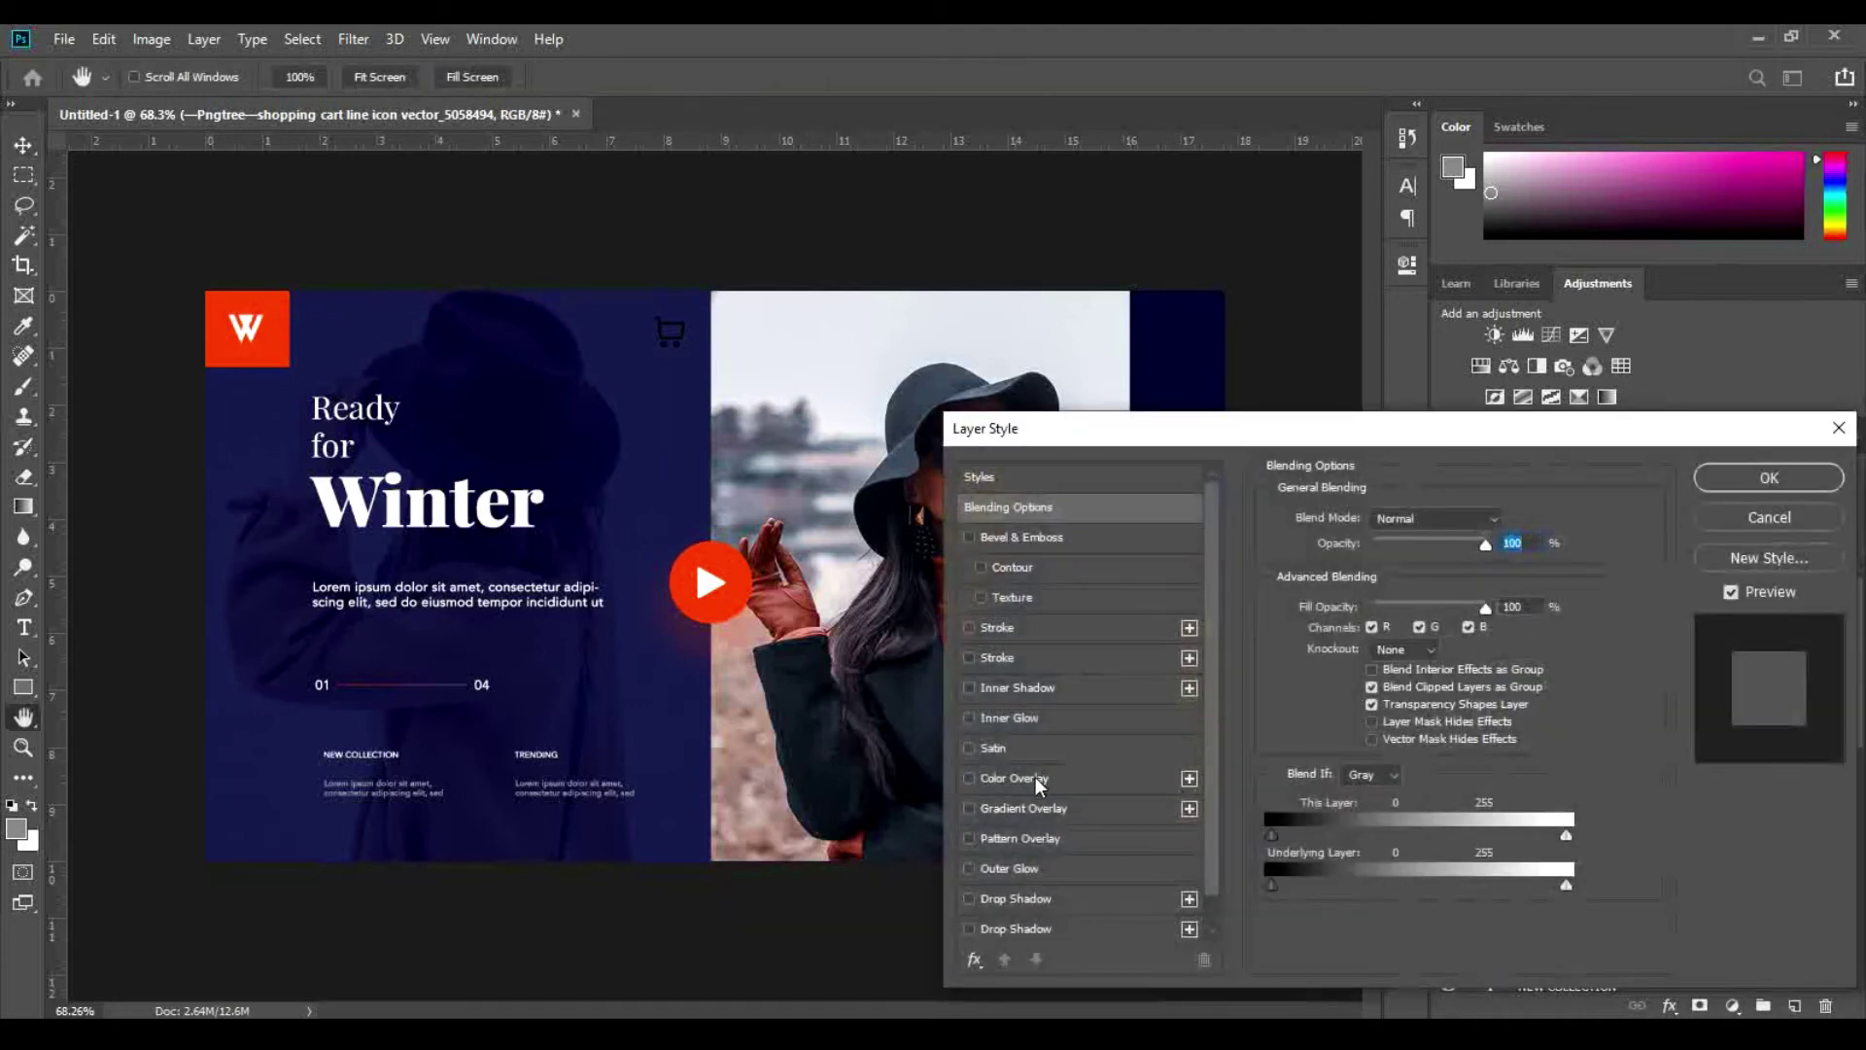
left_click(1014, 777)
left_click(1791, 486)
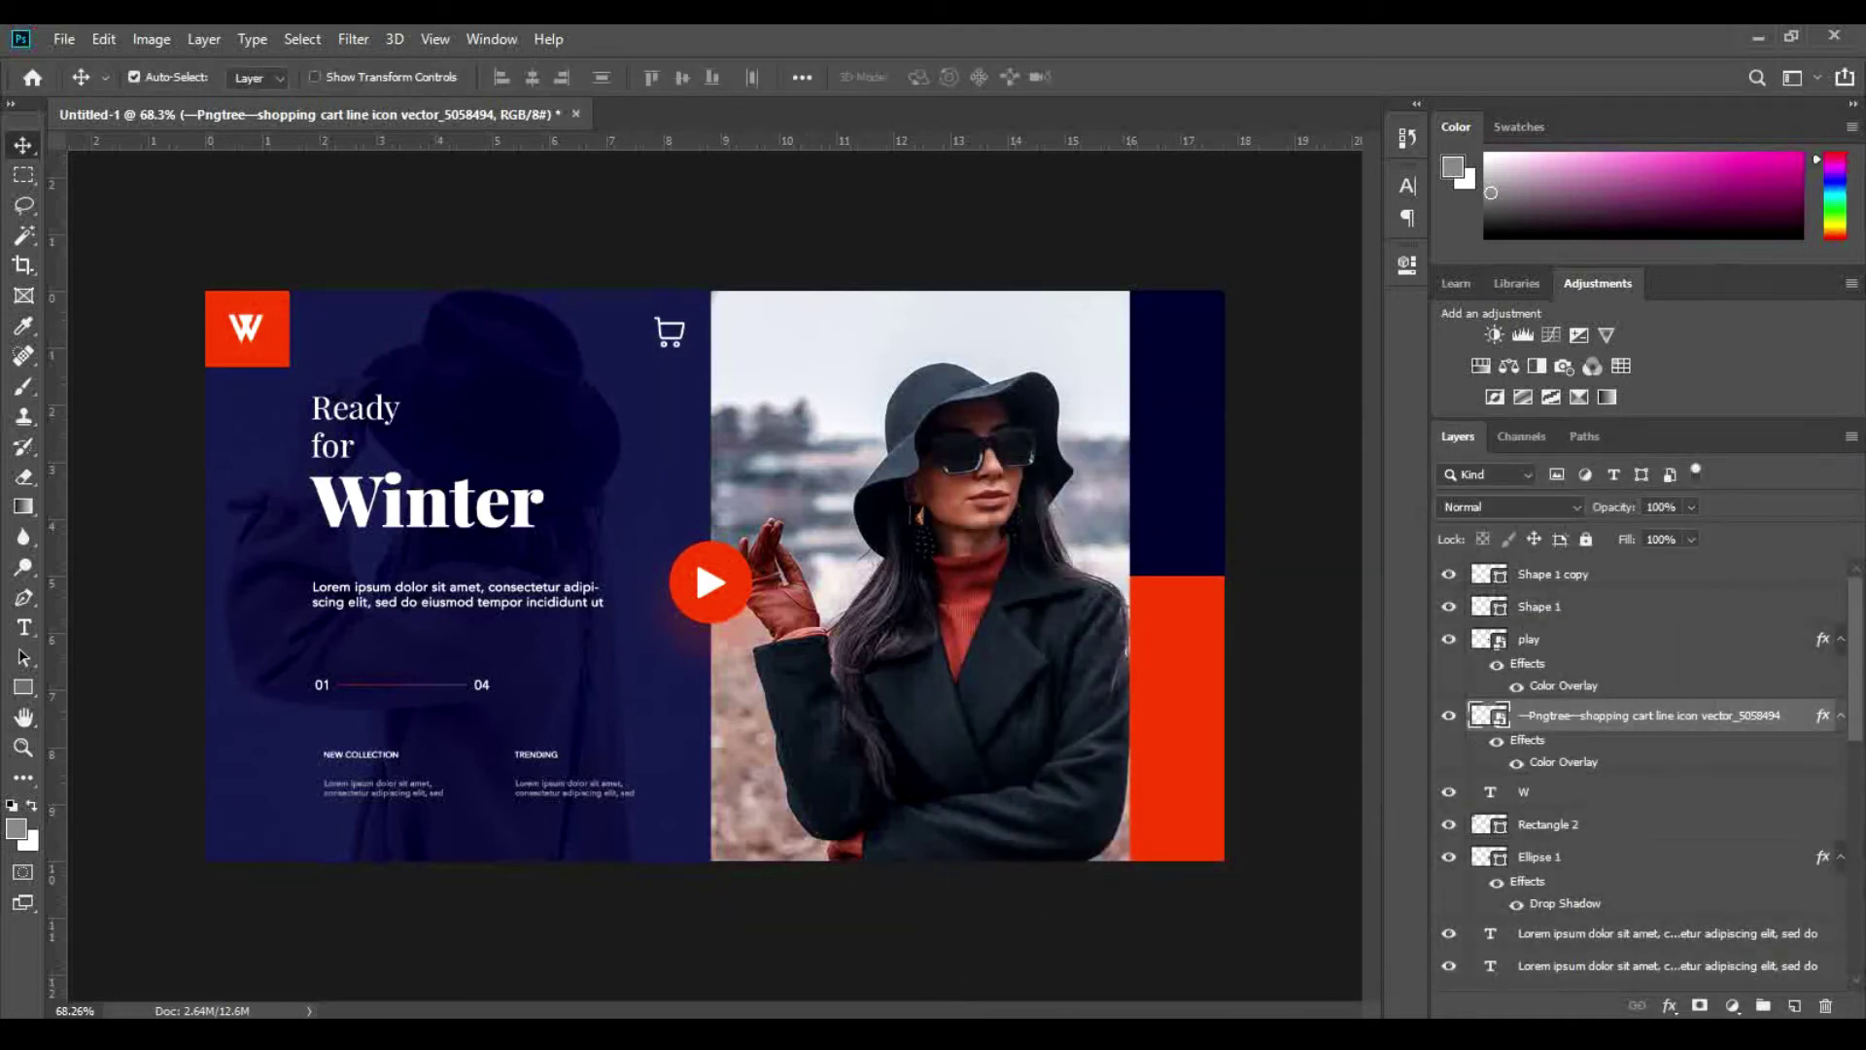
Step: Place the menu and icons8-search-48 icons from the Winter Fashion folder into the layout
key("alt+Tab")
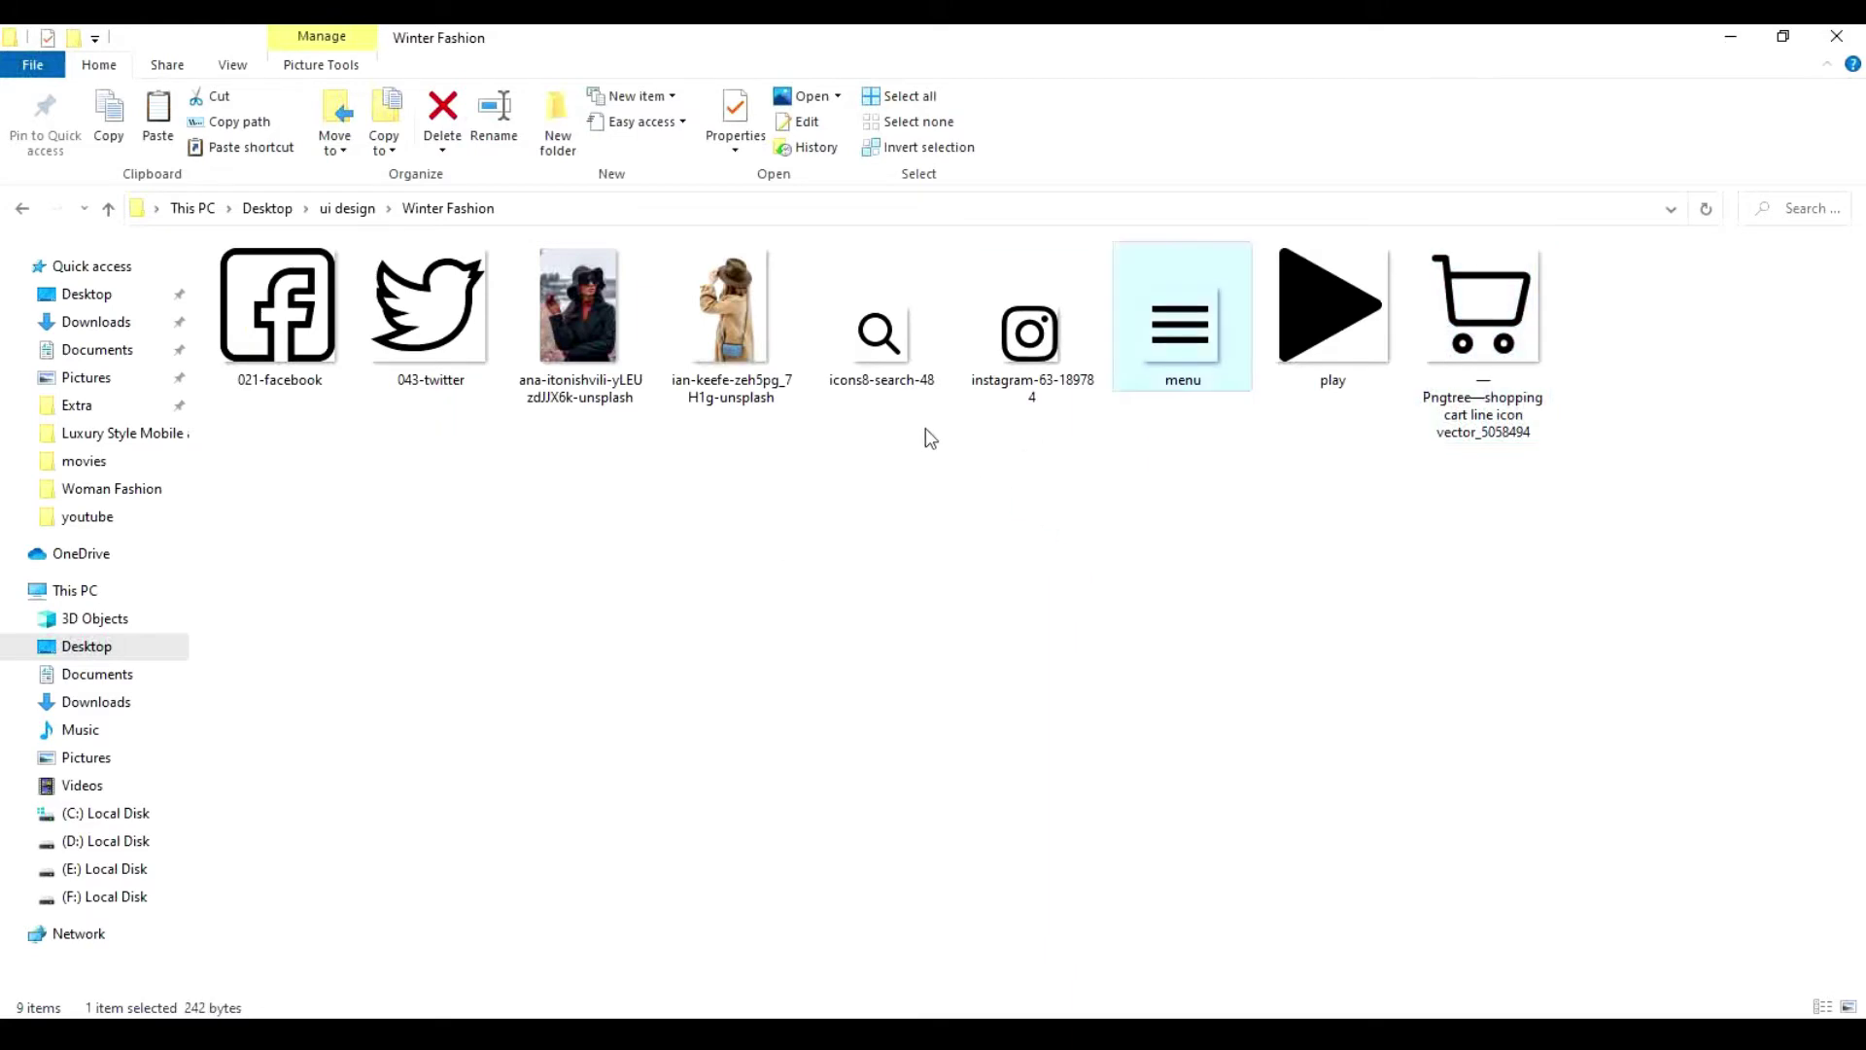
left_click(880, 335, "ctrl")
left_click_drag(1137, 374, 1082, 564)
key("Return")
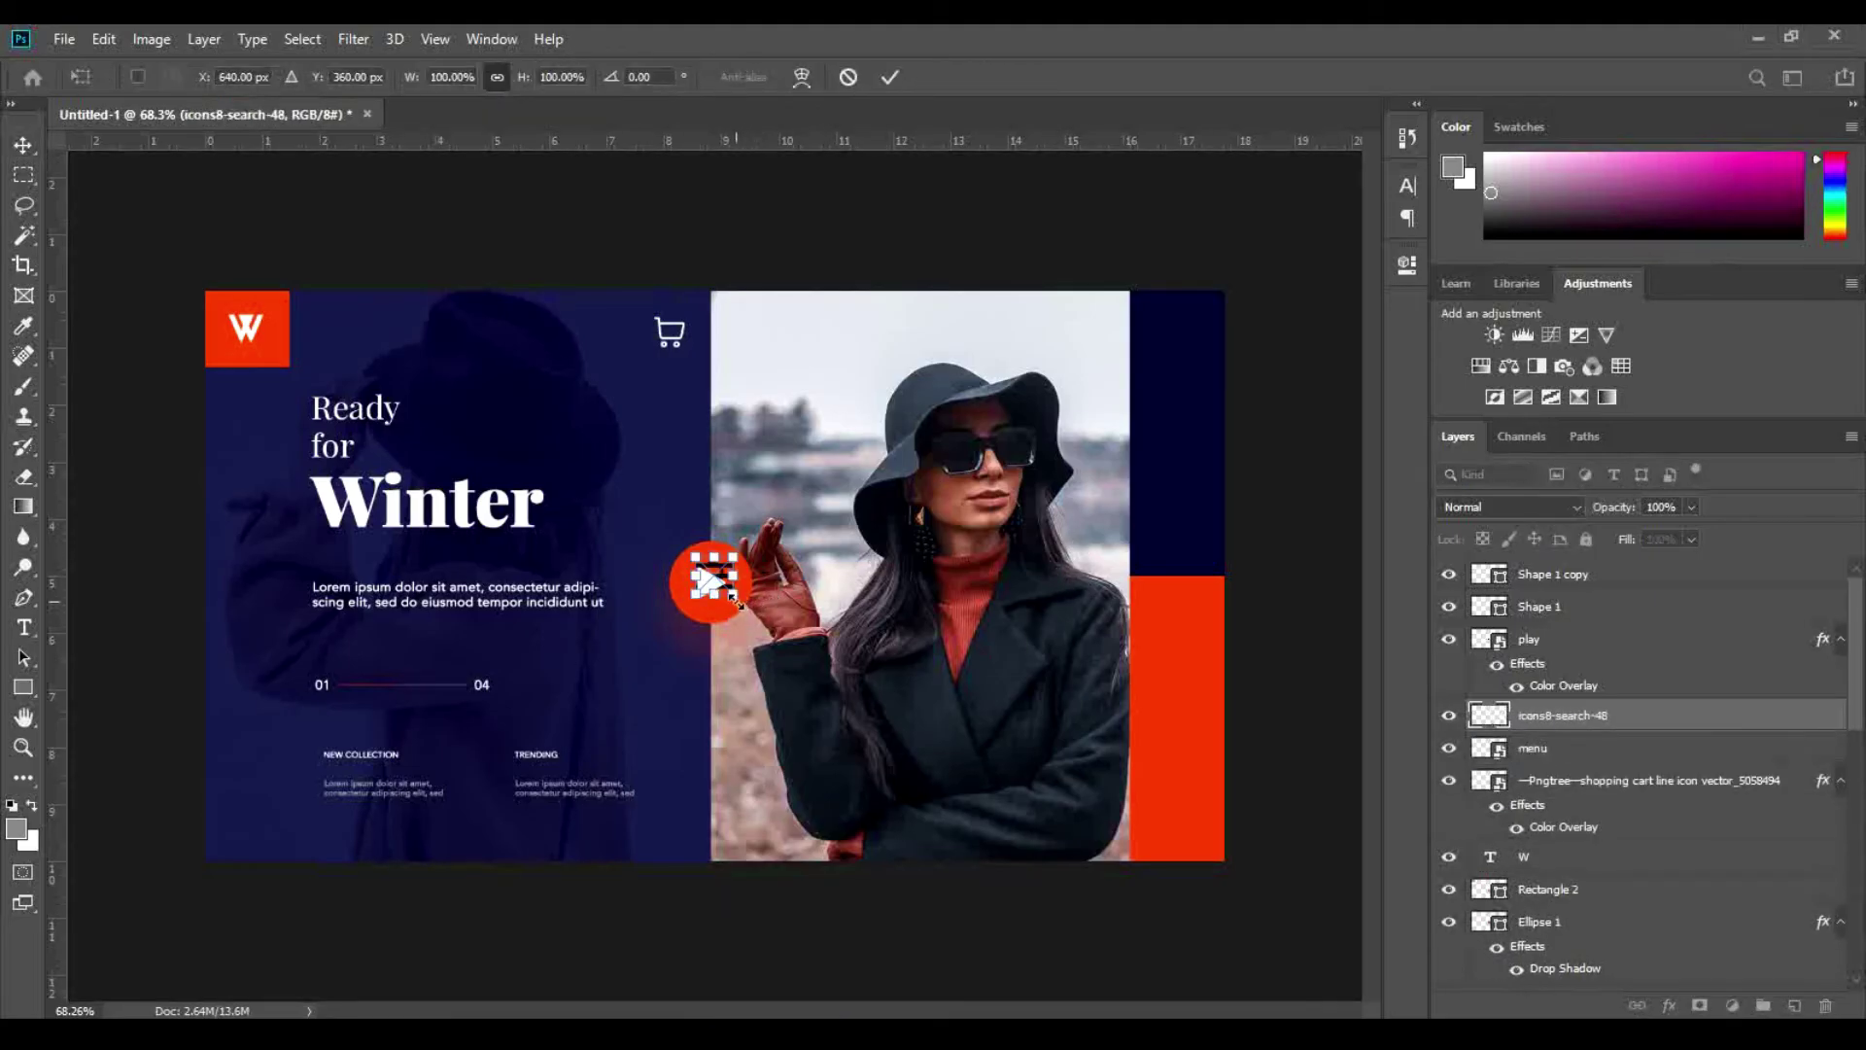
key("Return")
left_click(1620, 751, "ctrl")
left_click_drag(741, 591, 758, 585)
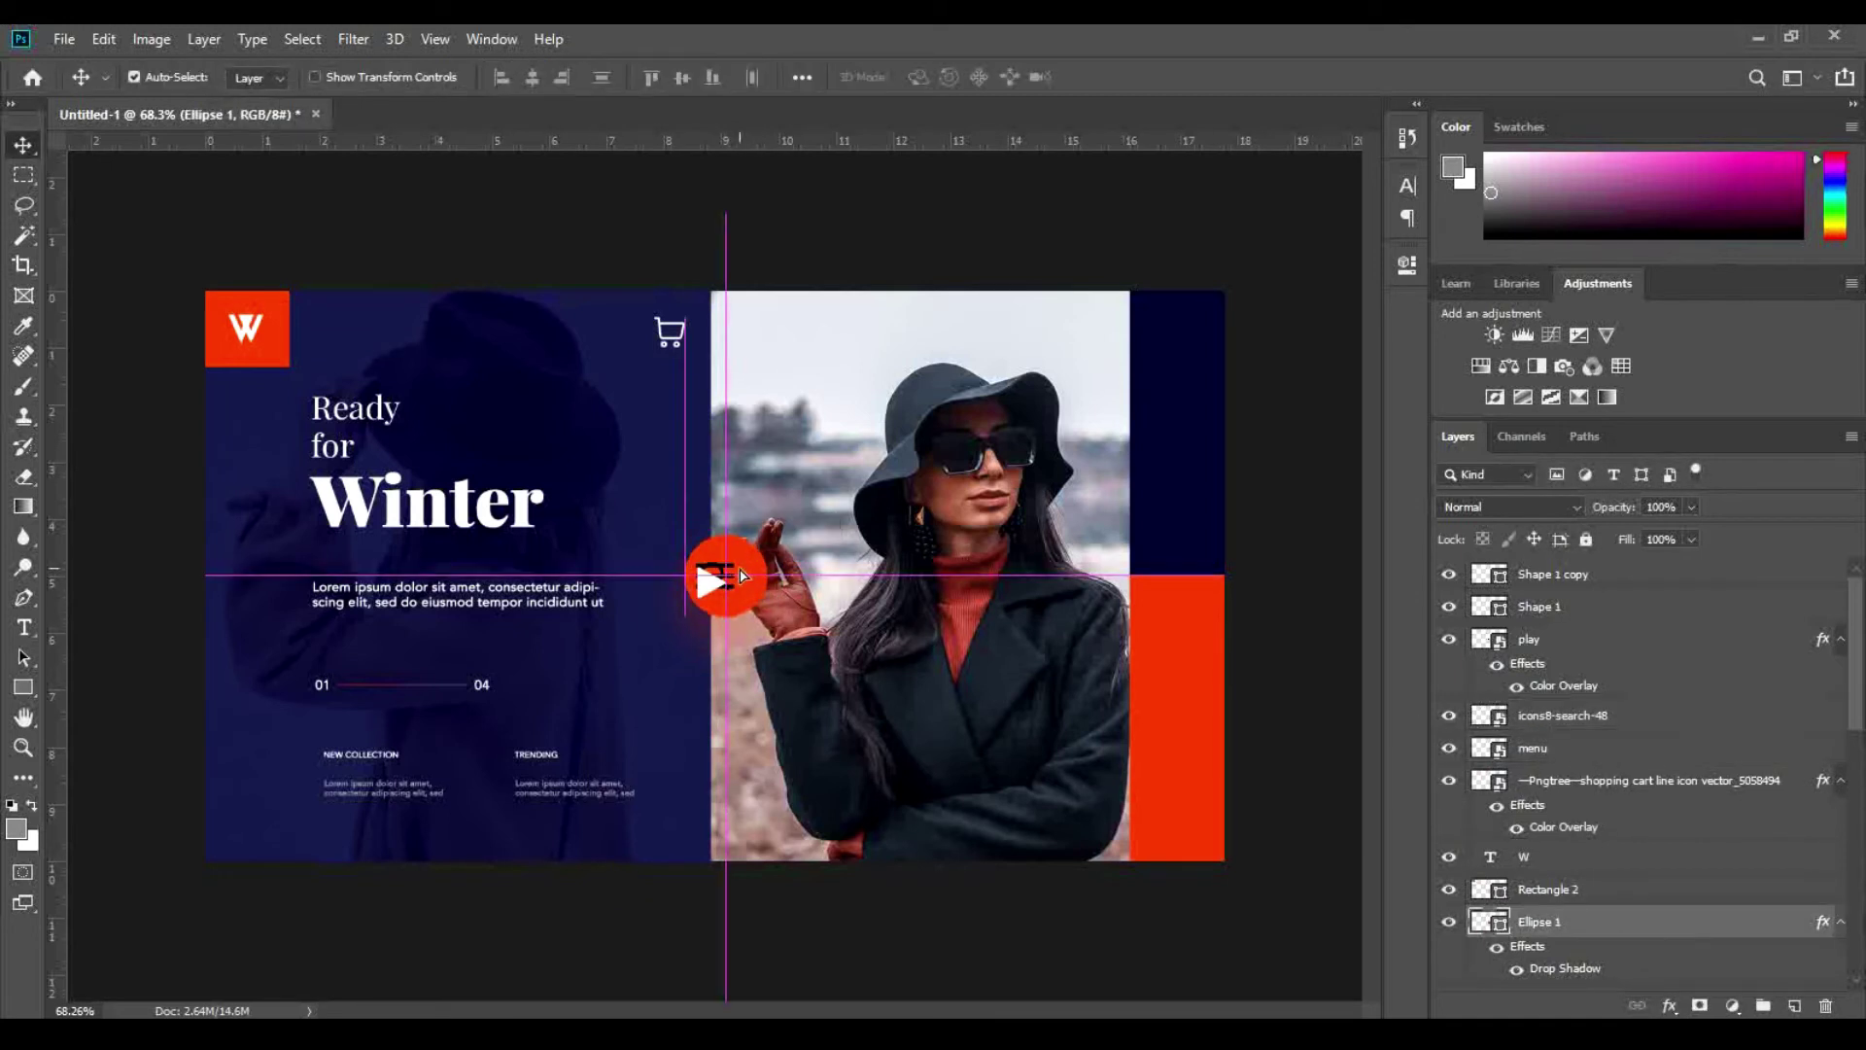
key("ctrl+z")
Step: Move the menu and search icons together to the top of the navy block beside the photo and scale them to about 76%
left_click(1569, 748)
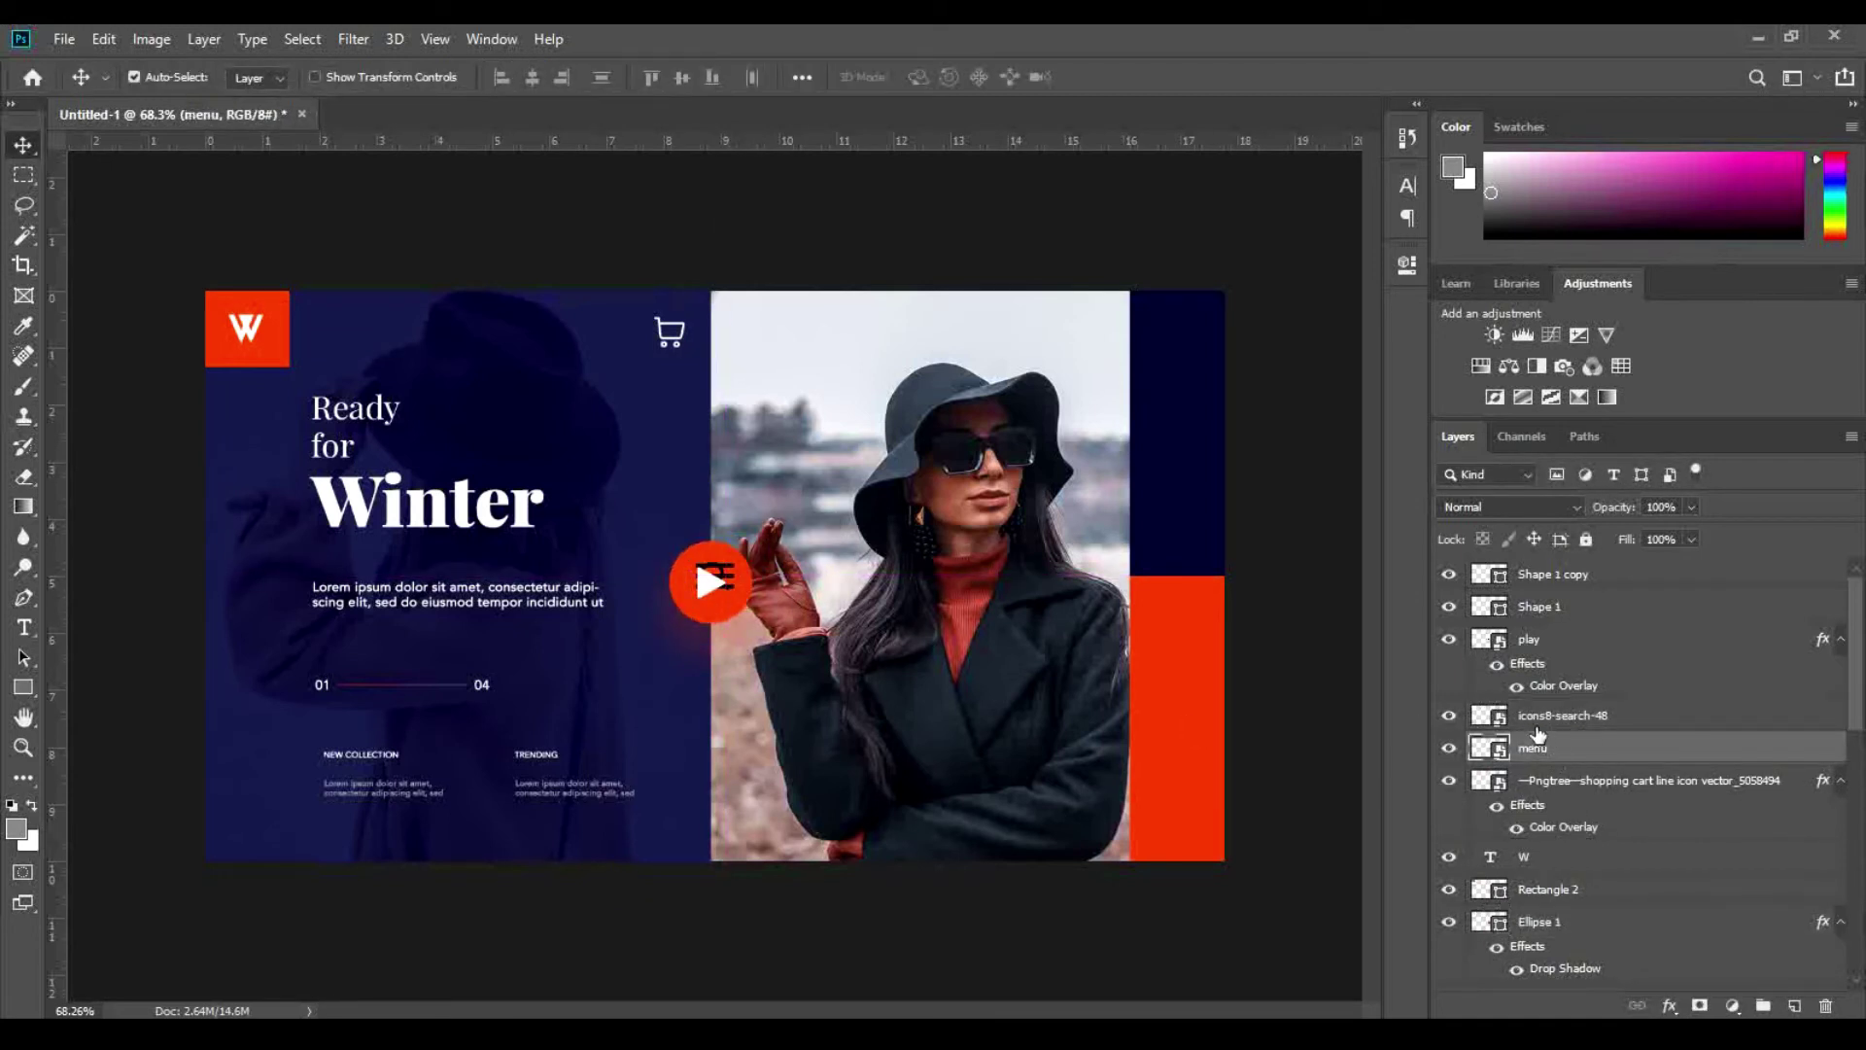
left_click(1538, 722, "ctrl")
key("ctrl+t")
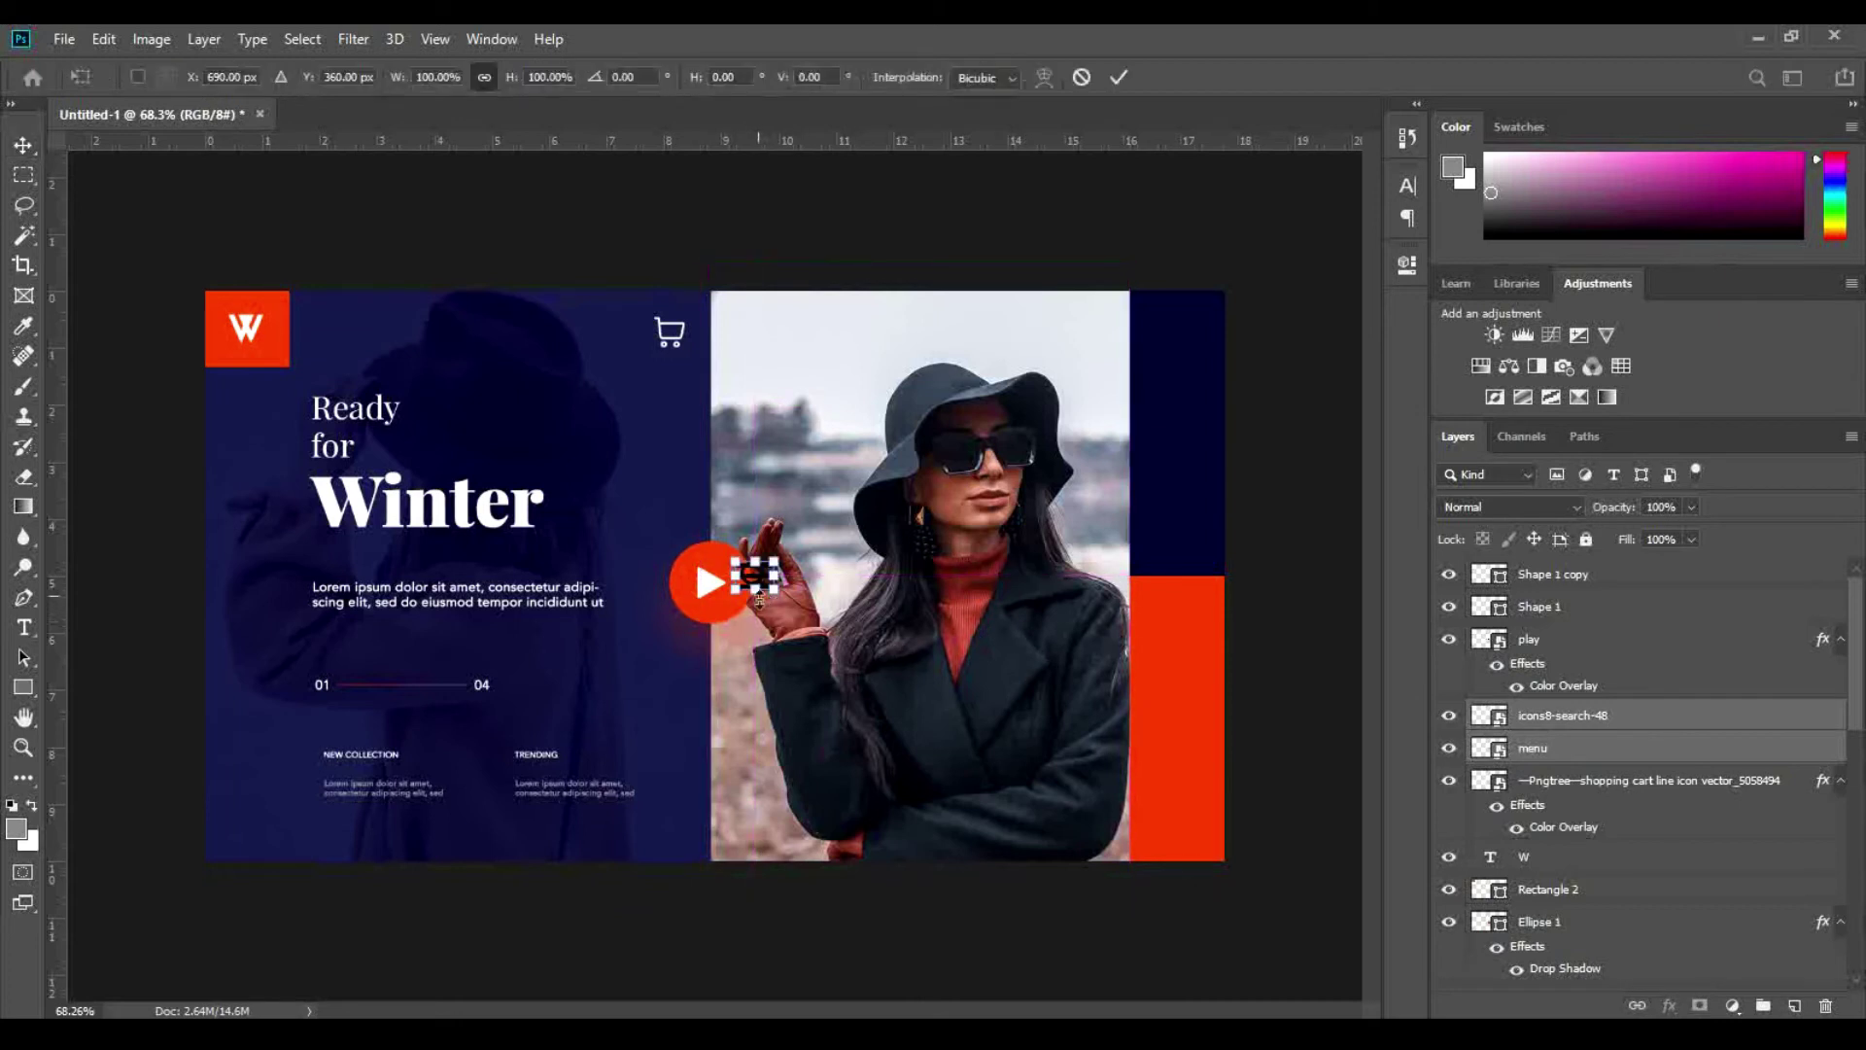
left_click_drag(763, 580, 1187, 340)
key("Return")
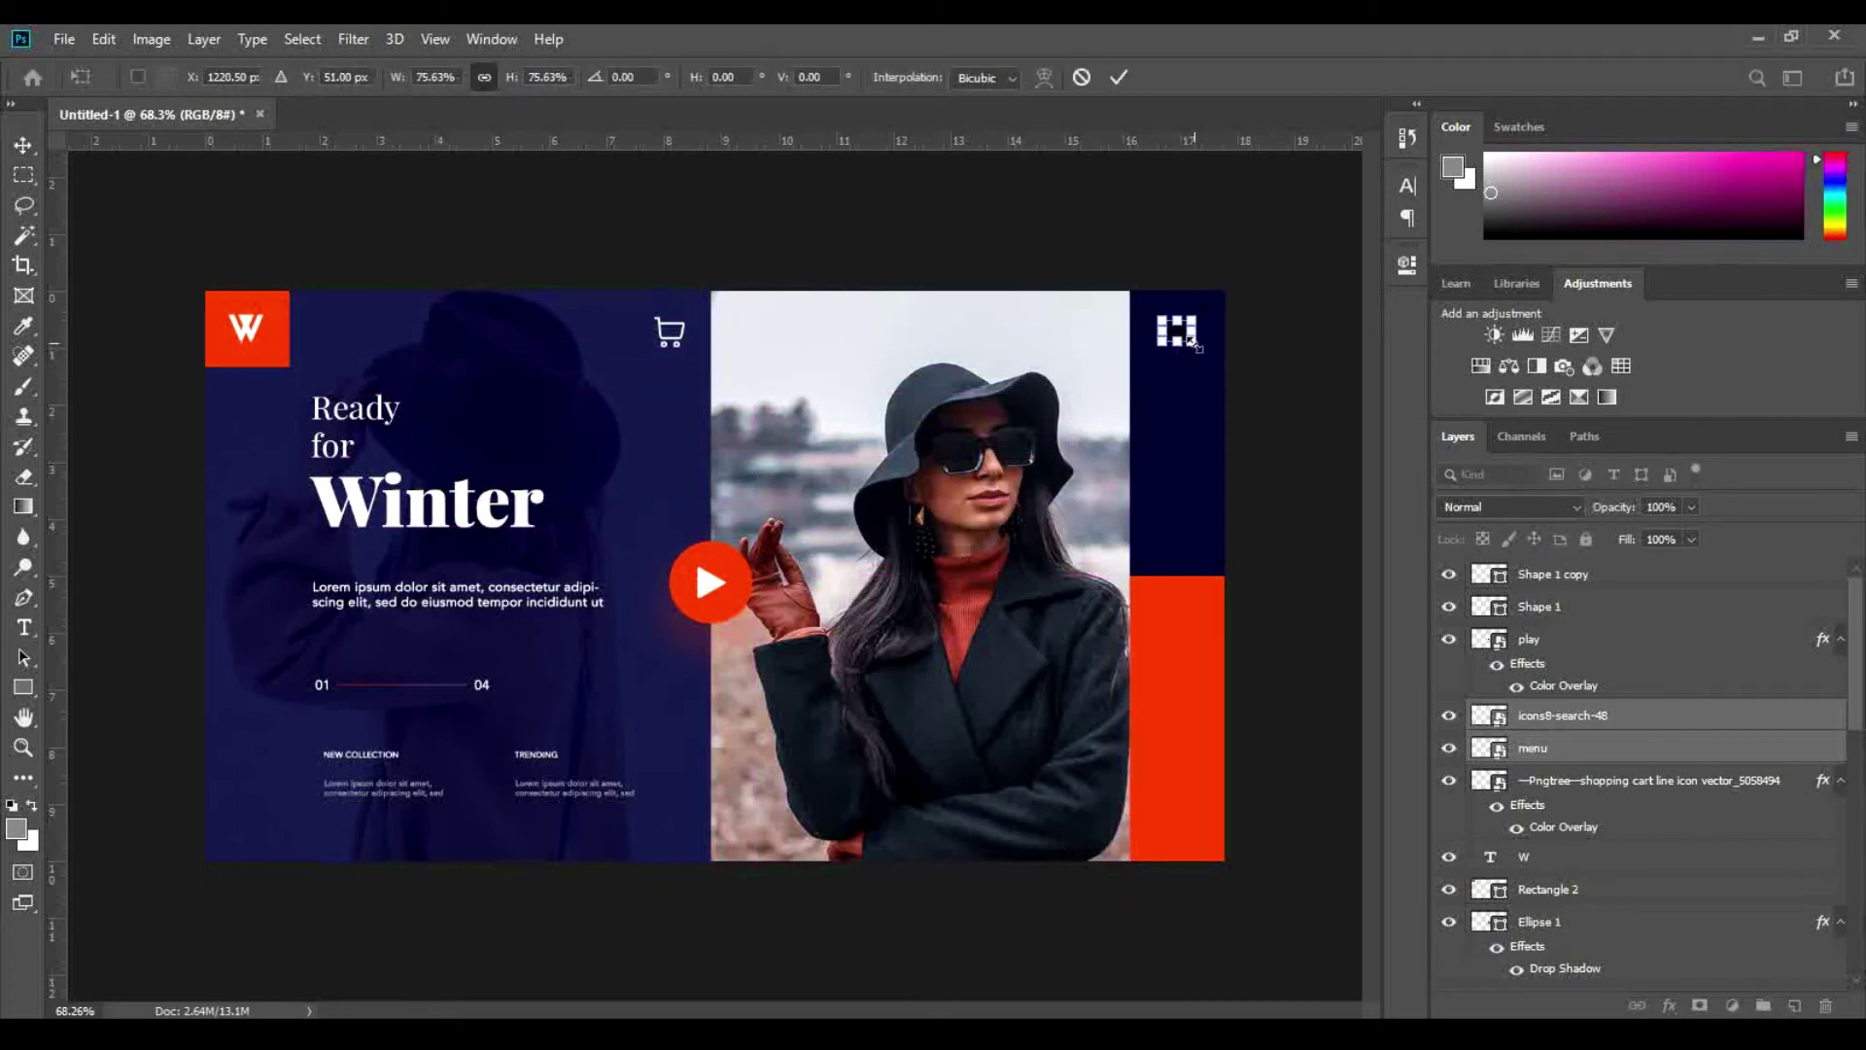
Step: Copy the white Color Overlay onto the menu and search icons and move the search icon below the menu icon
left_click(1558, 689)
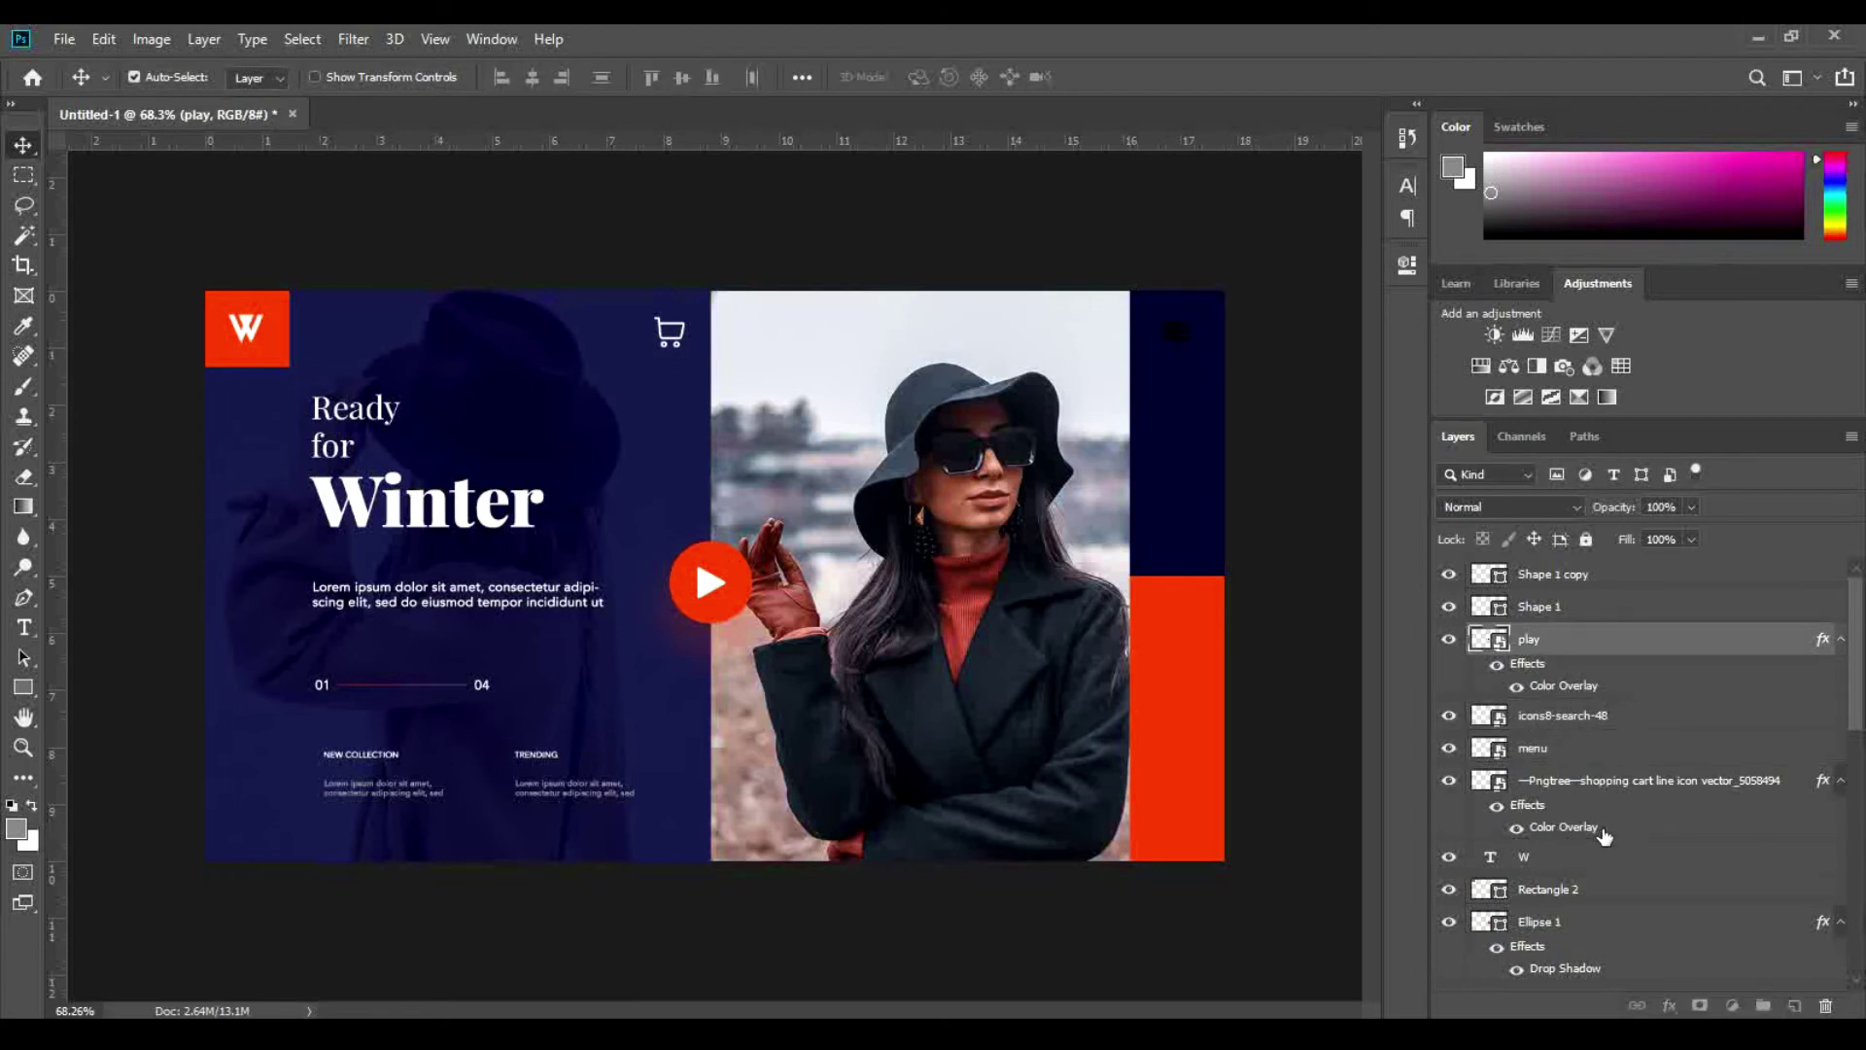
mouse_move(1604, 836)
left_mouse_down()
mouse_move(1604, 642)
mouse_move(1595, 717)
mouse_move(1546, 765)
mouse_move(1598, 803)
left_mouse_up()
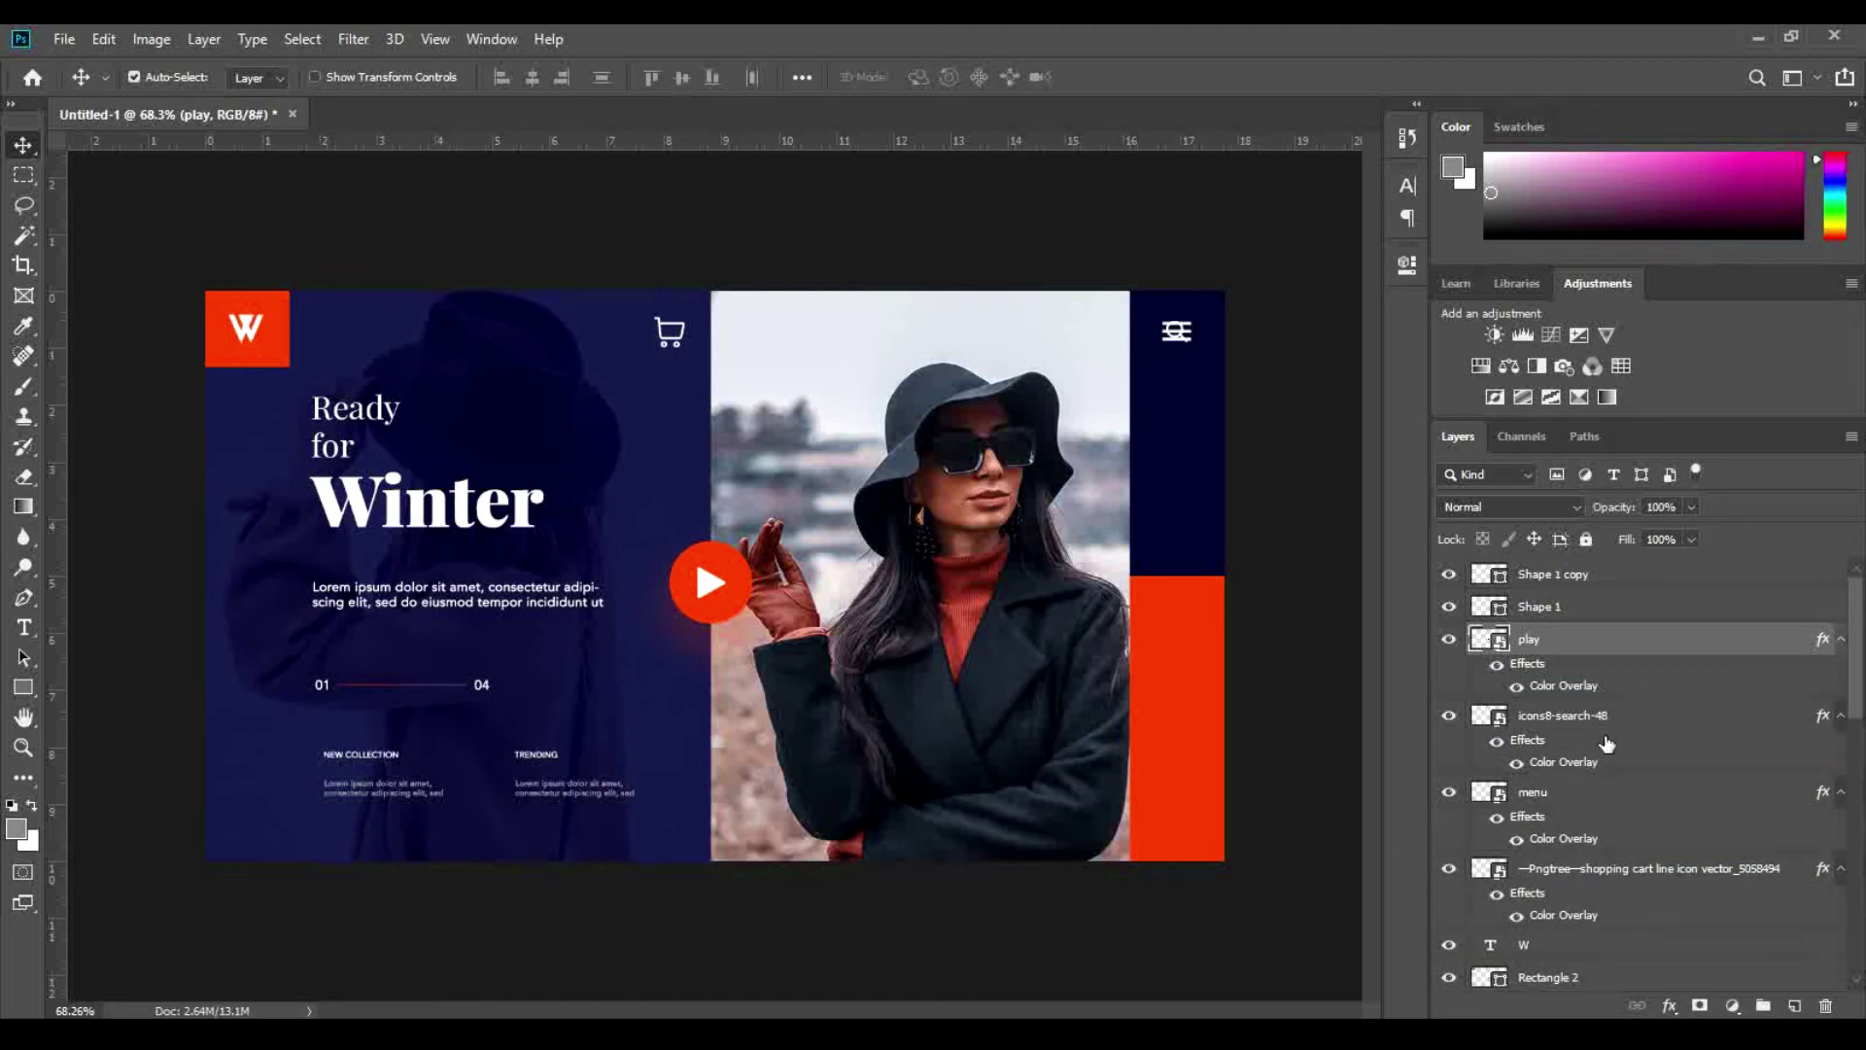
left_click(1607, 744)
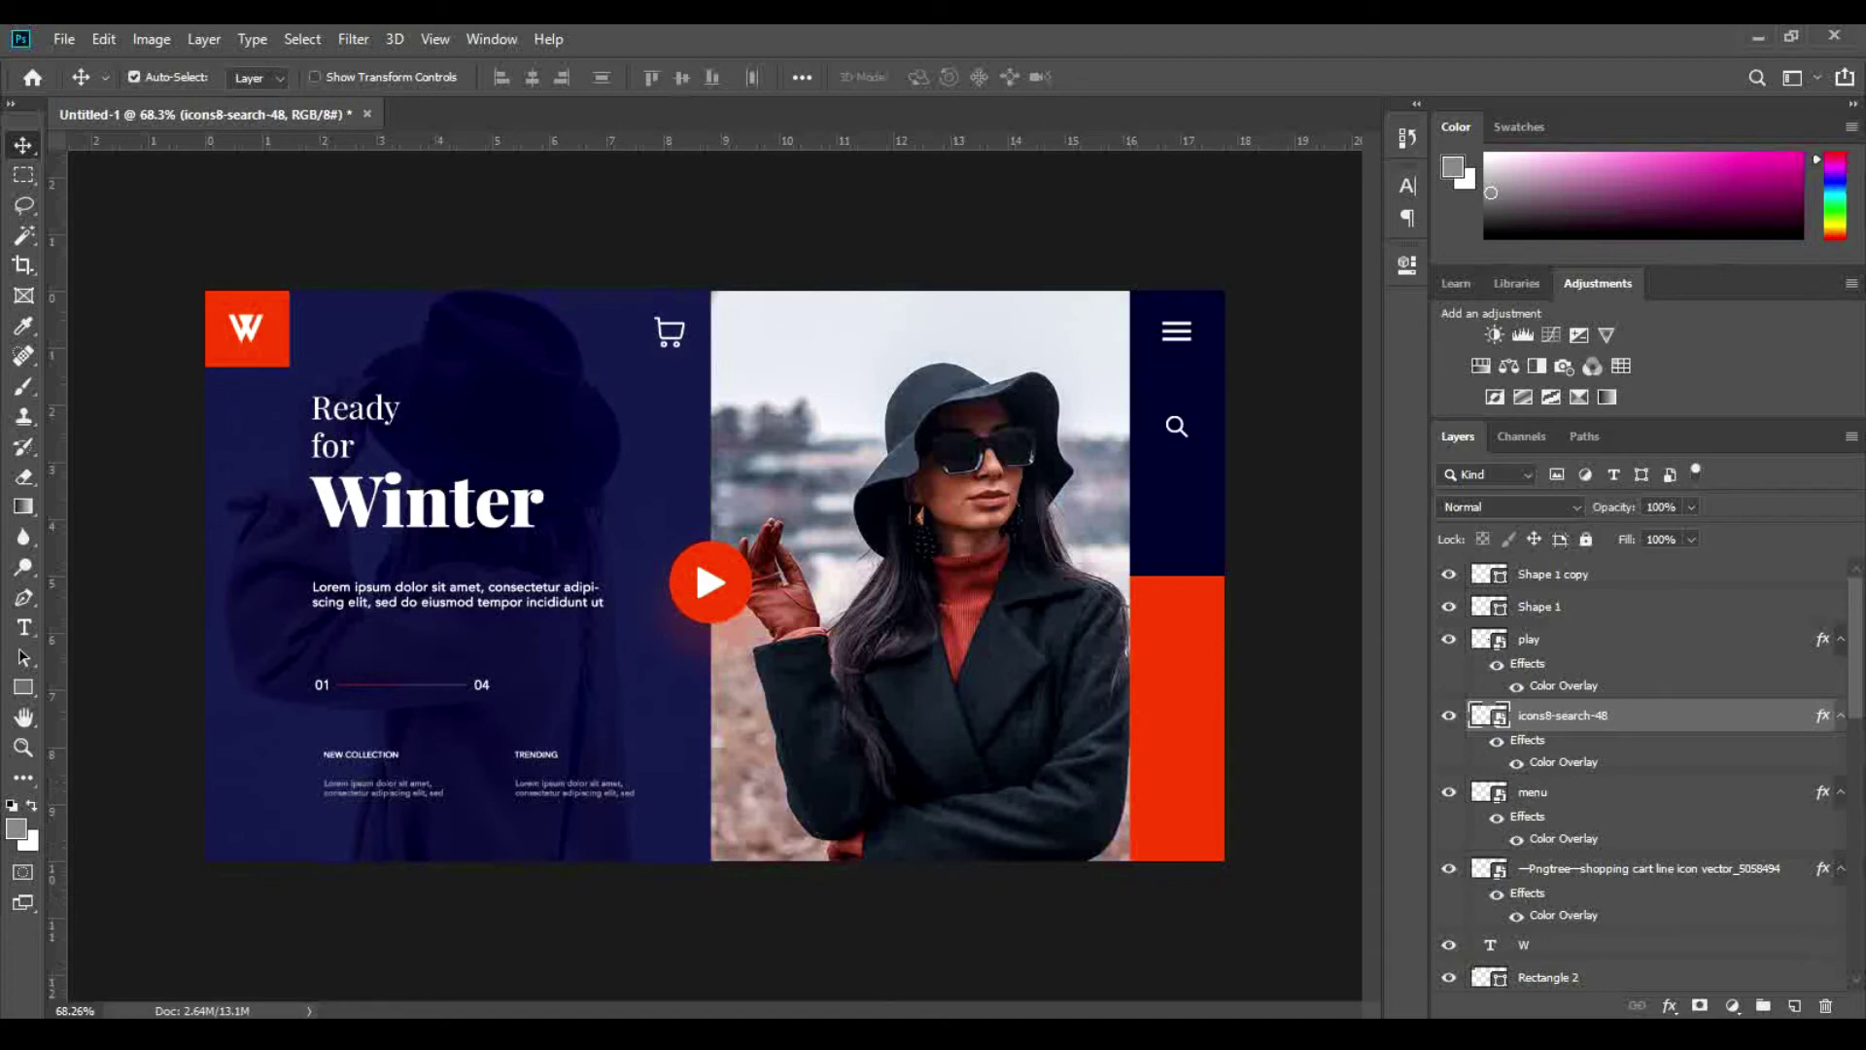
Step: Place the Facebook, Twitter and Instagram icons from the Winter Fashion folder, scaling the Facebook and Twitter ones down to small icons
key("alt+Tab")
left_click_drag(437, 482, 1121, 782)
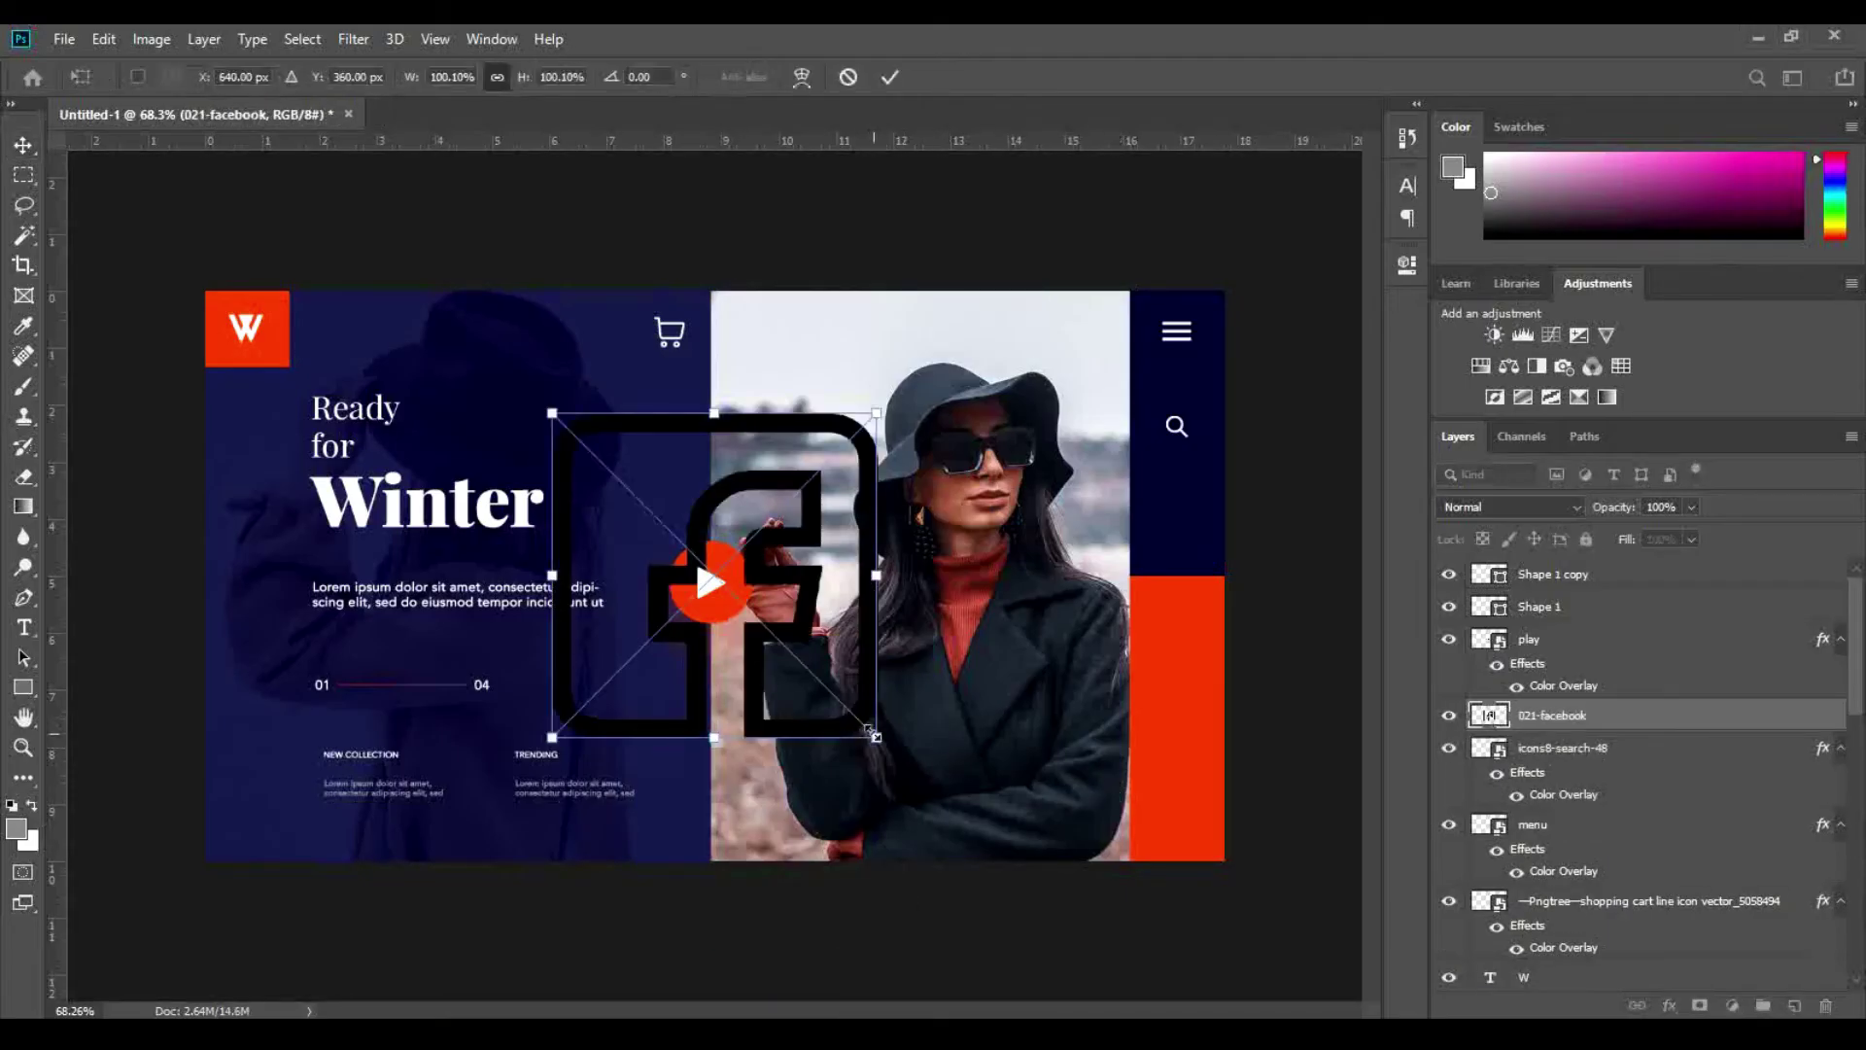
left_click_drag(877, 576, 736, 578)
key("Return")
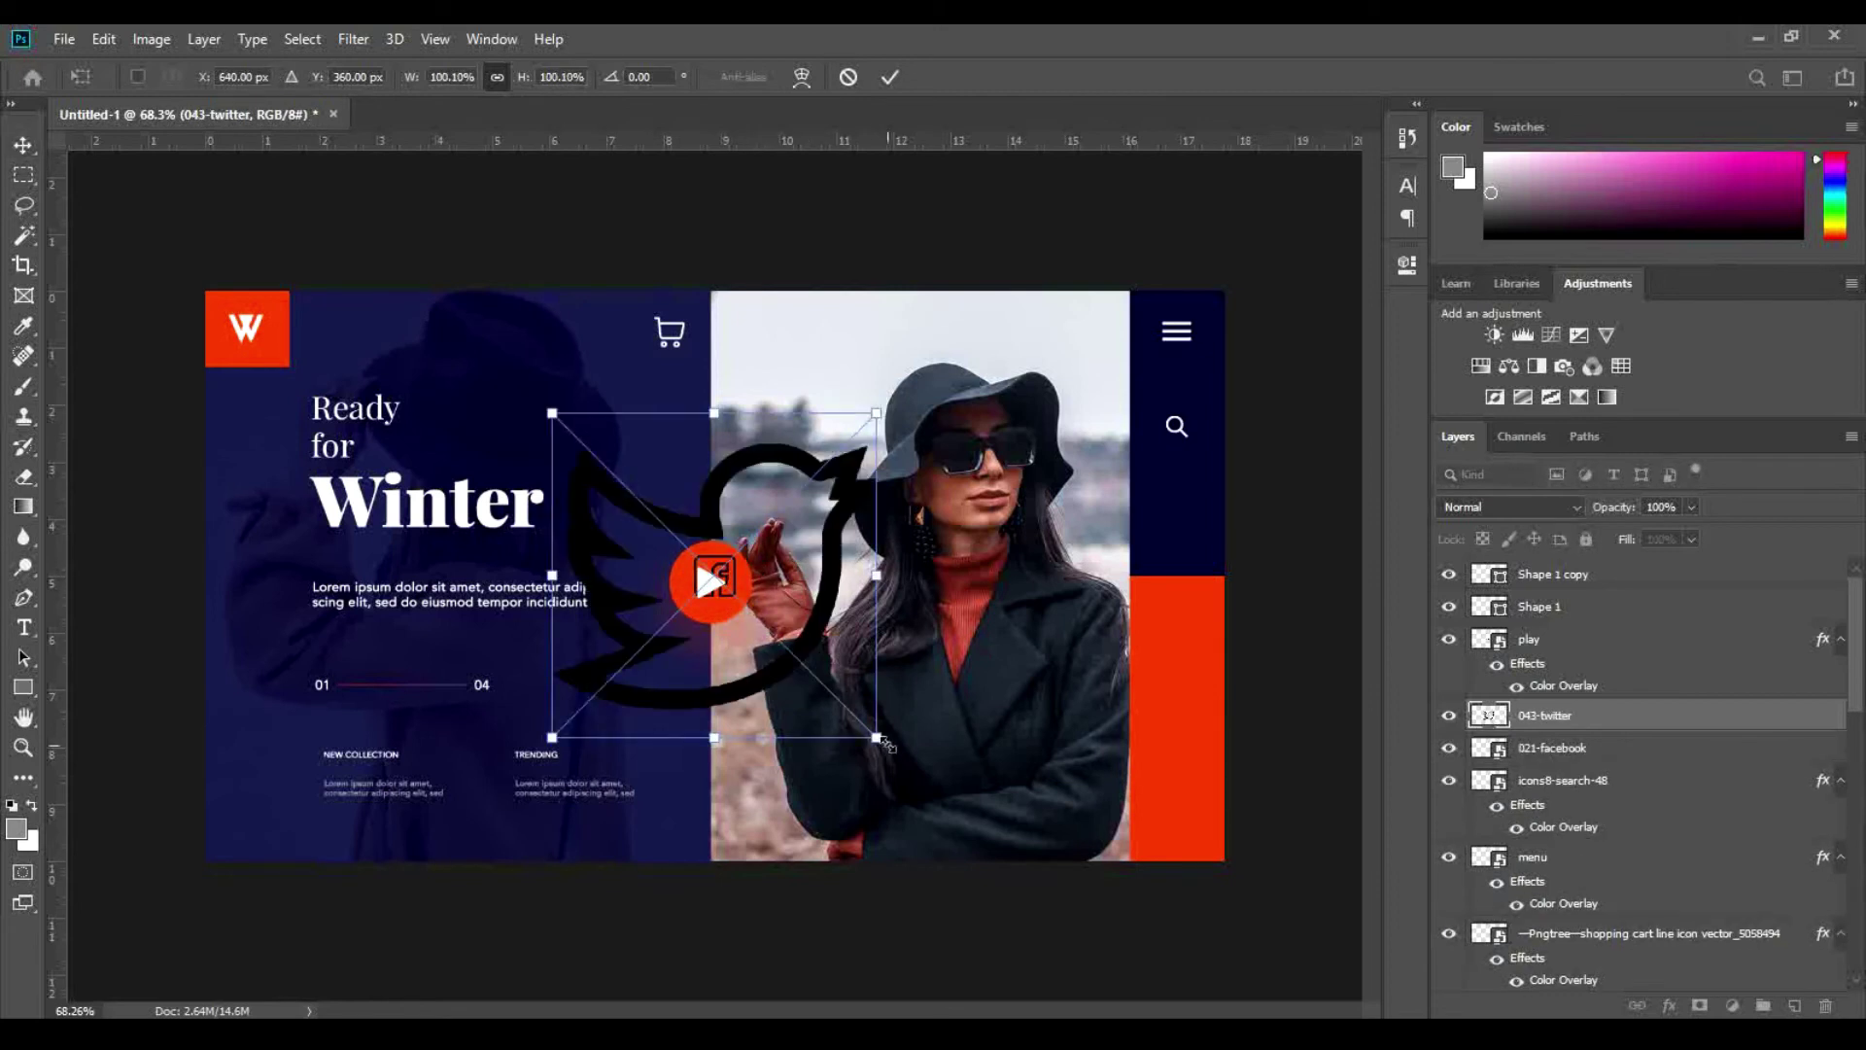
left_click_drag(875, 739, 780, 600)
key("Return")
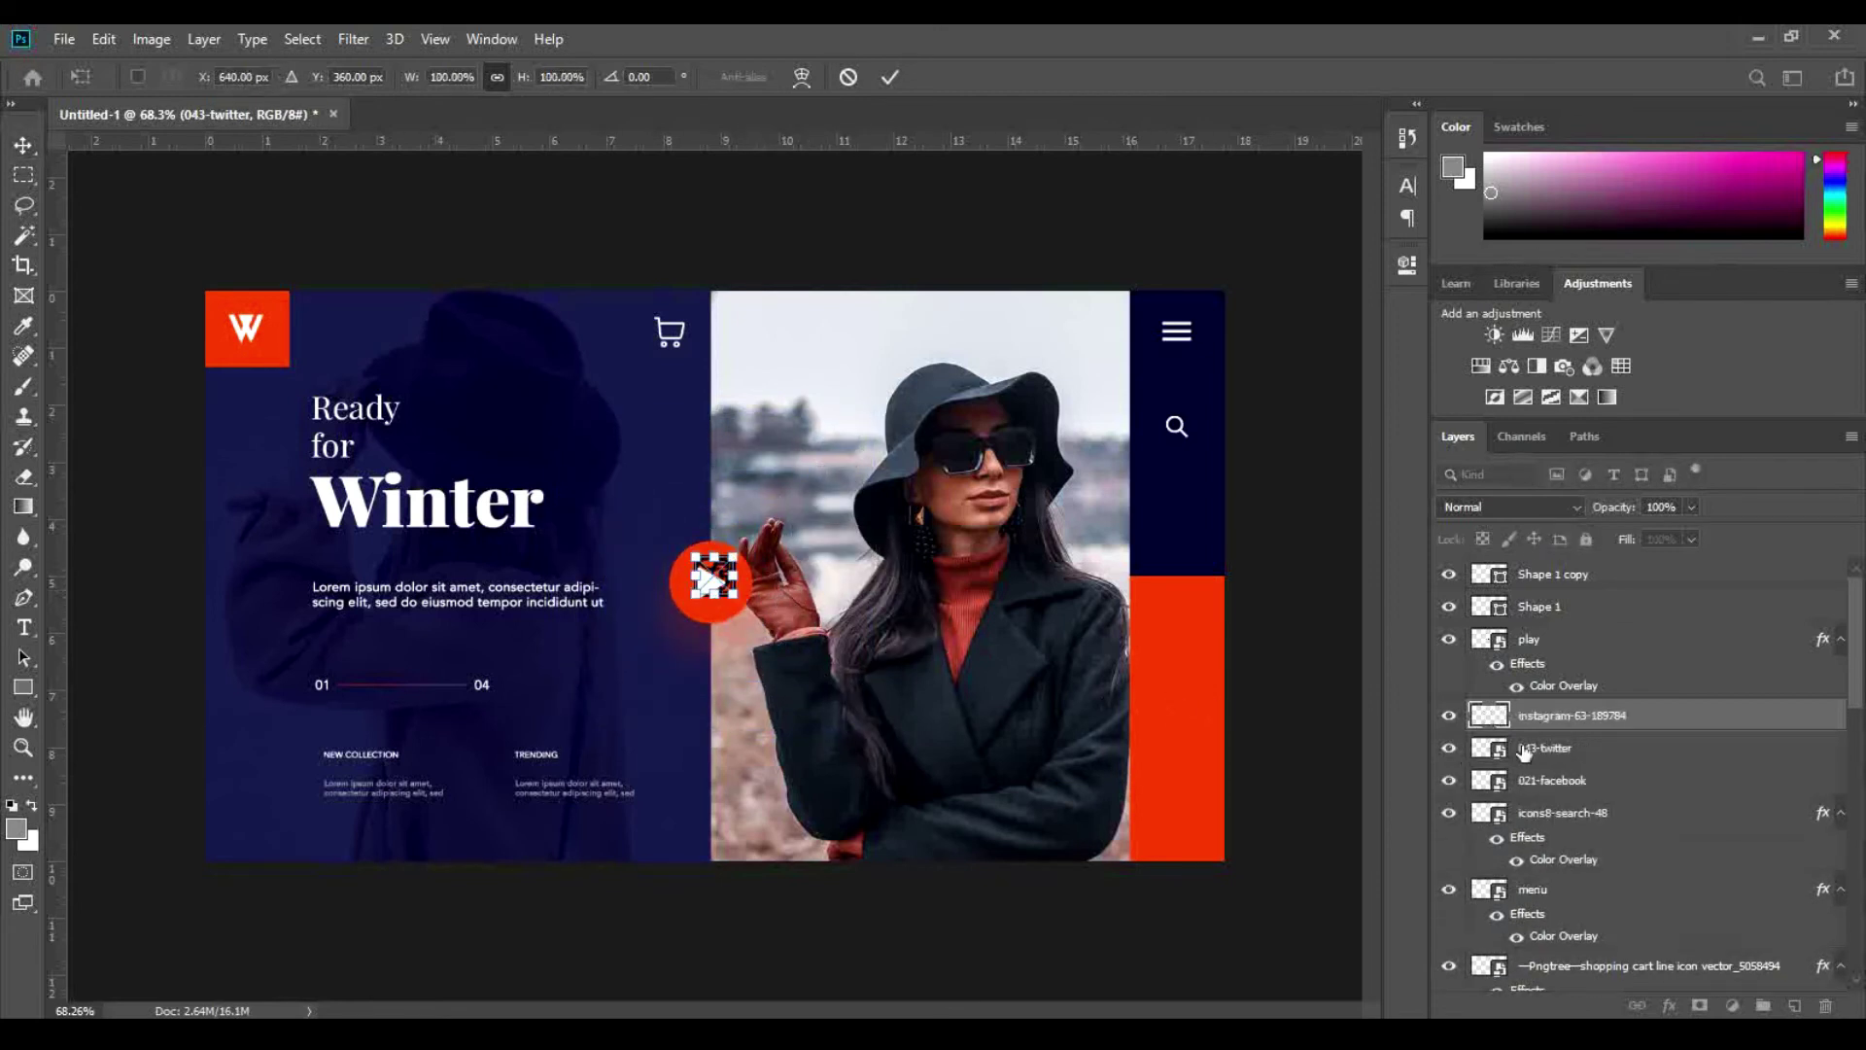
key("Return")
Step: Move the three social icons together into the lower part of the orange-red block and scale them down to about half
left_click(1555, 779, "shift")
key("ctrl+t")
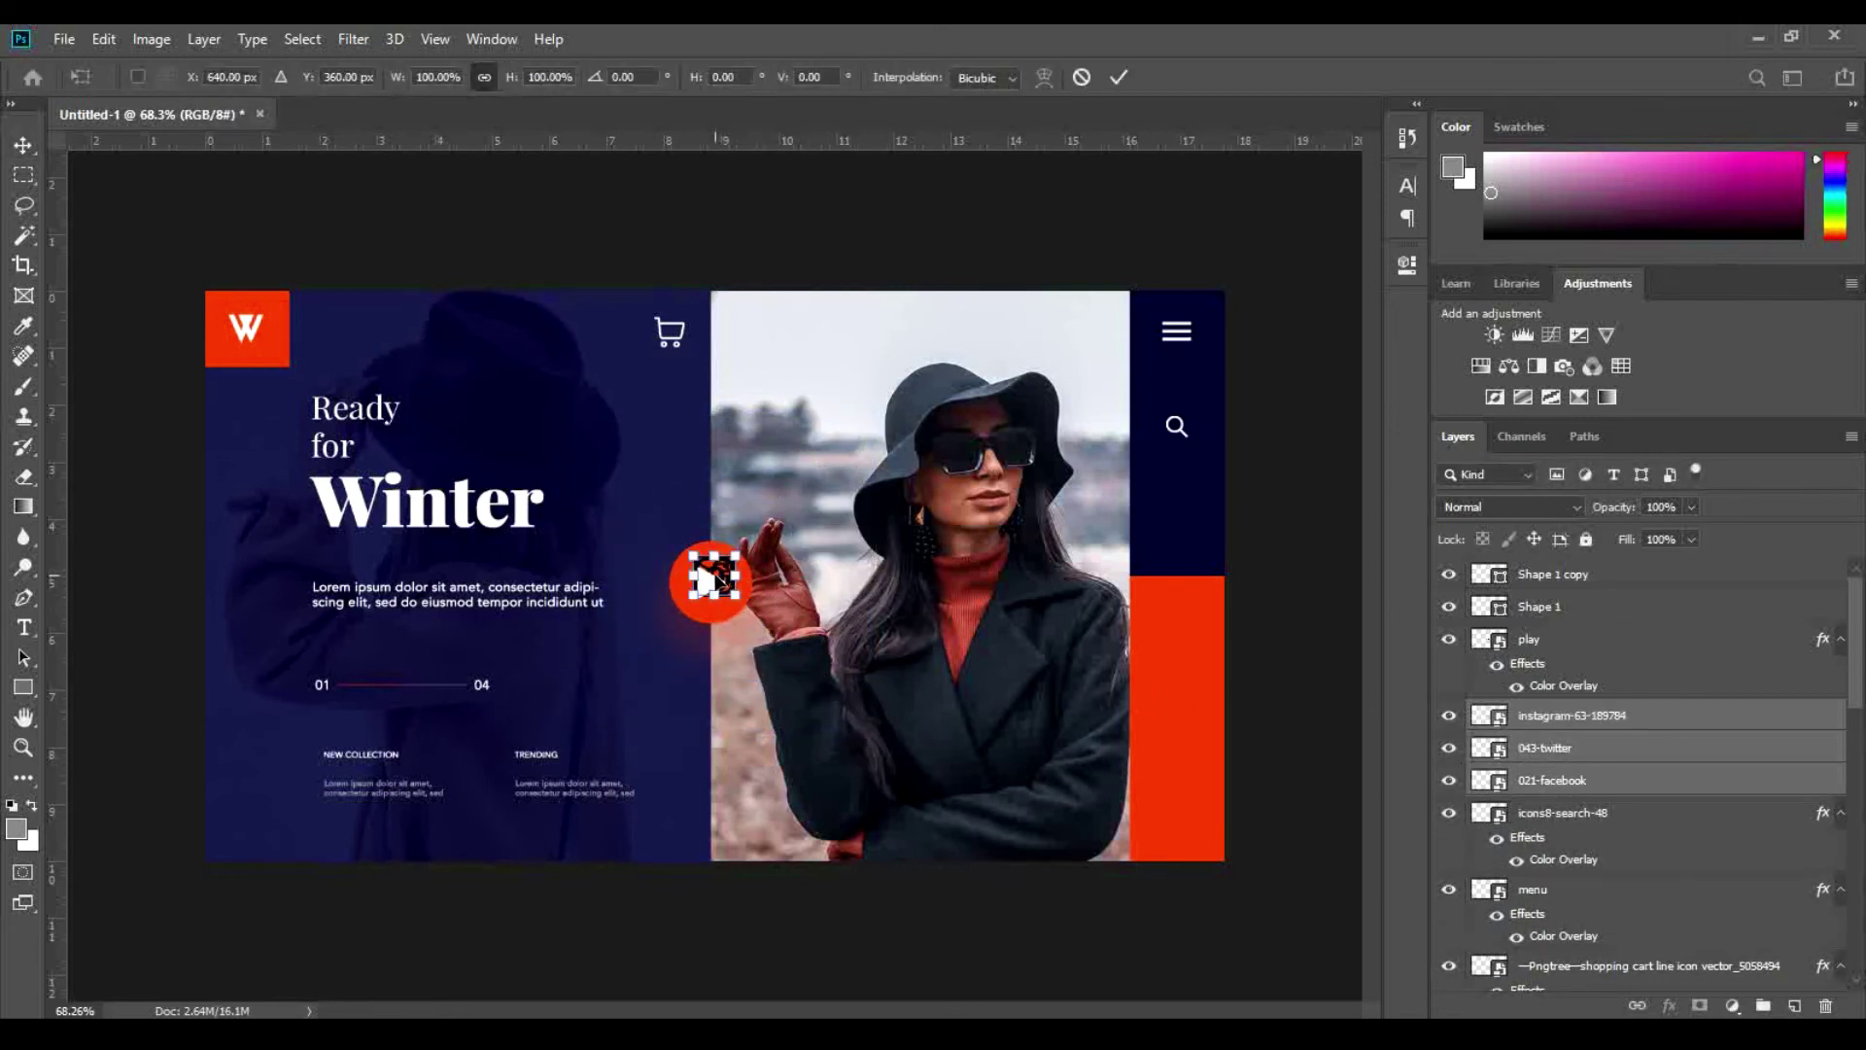
left_click_drag(719, 578, 1180, 755)
key("Return")
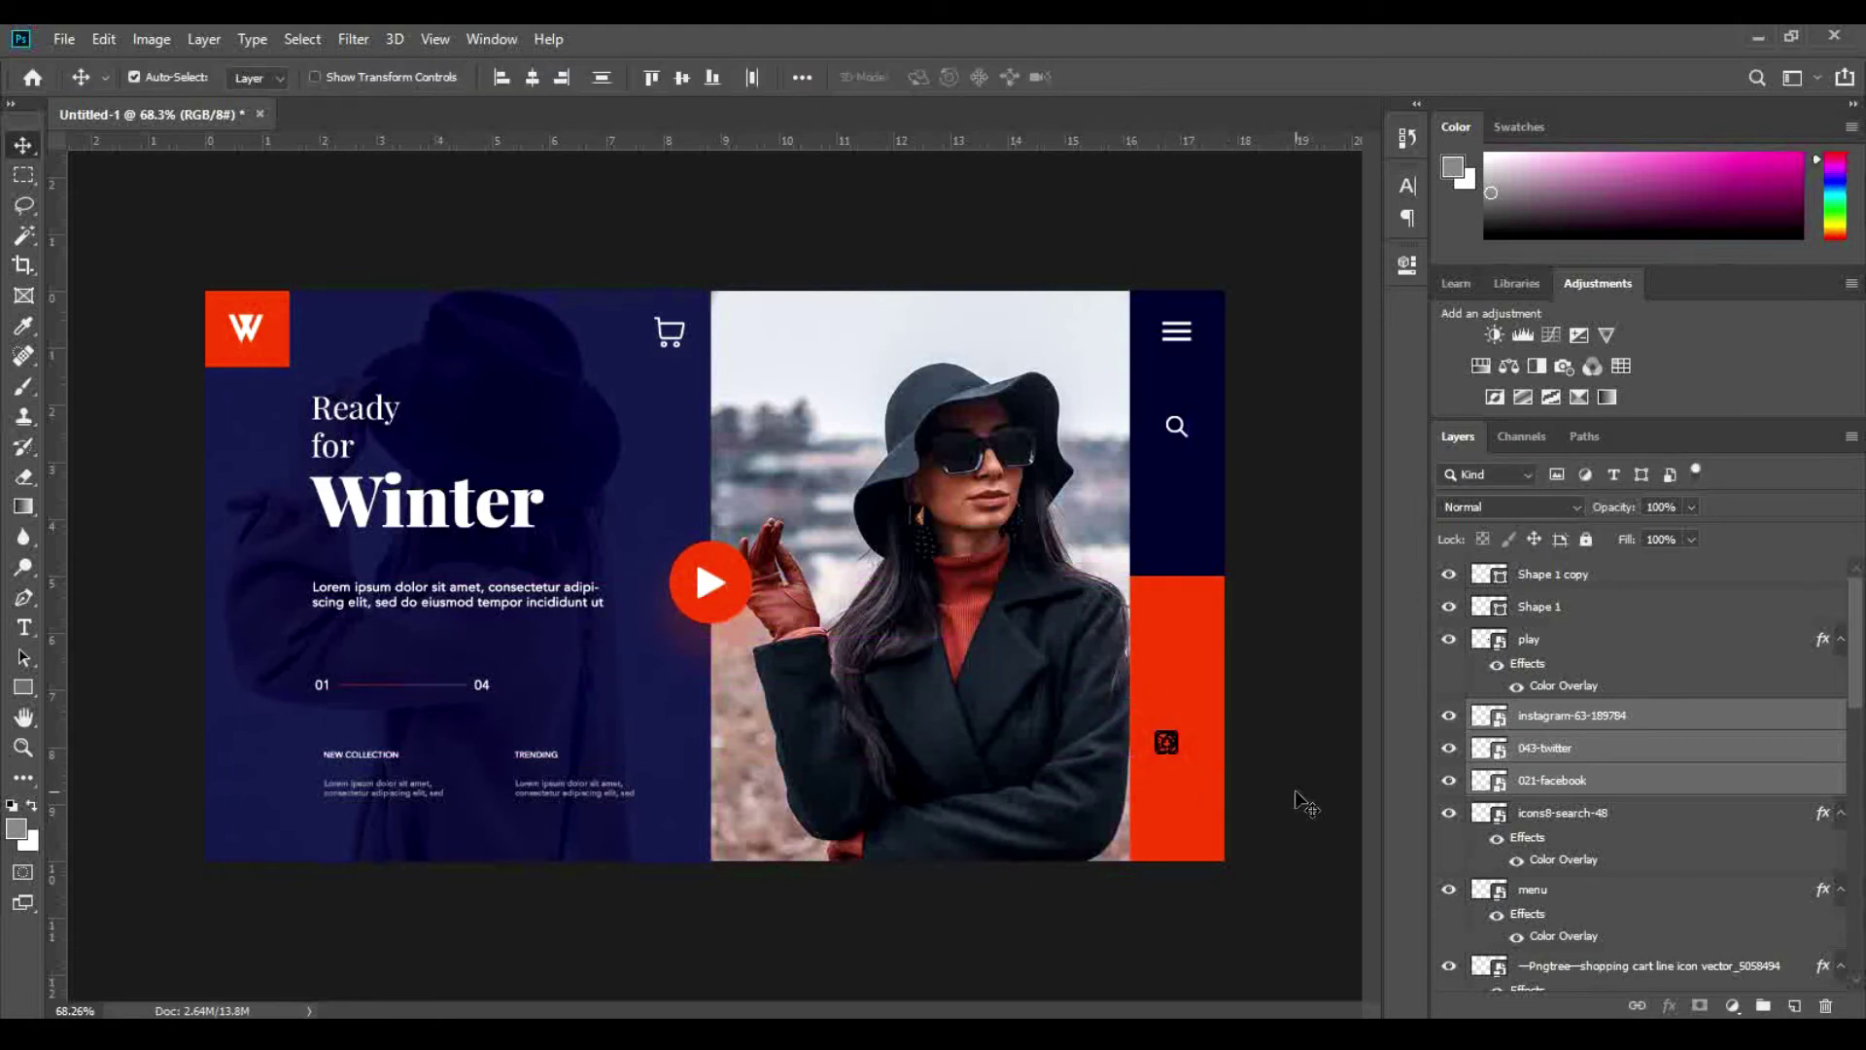
Step: Shift the three stacked social icons slightly sideways to center them across the orange-red block's width
left_click(1169, 743)
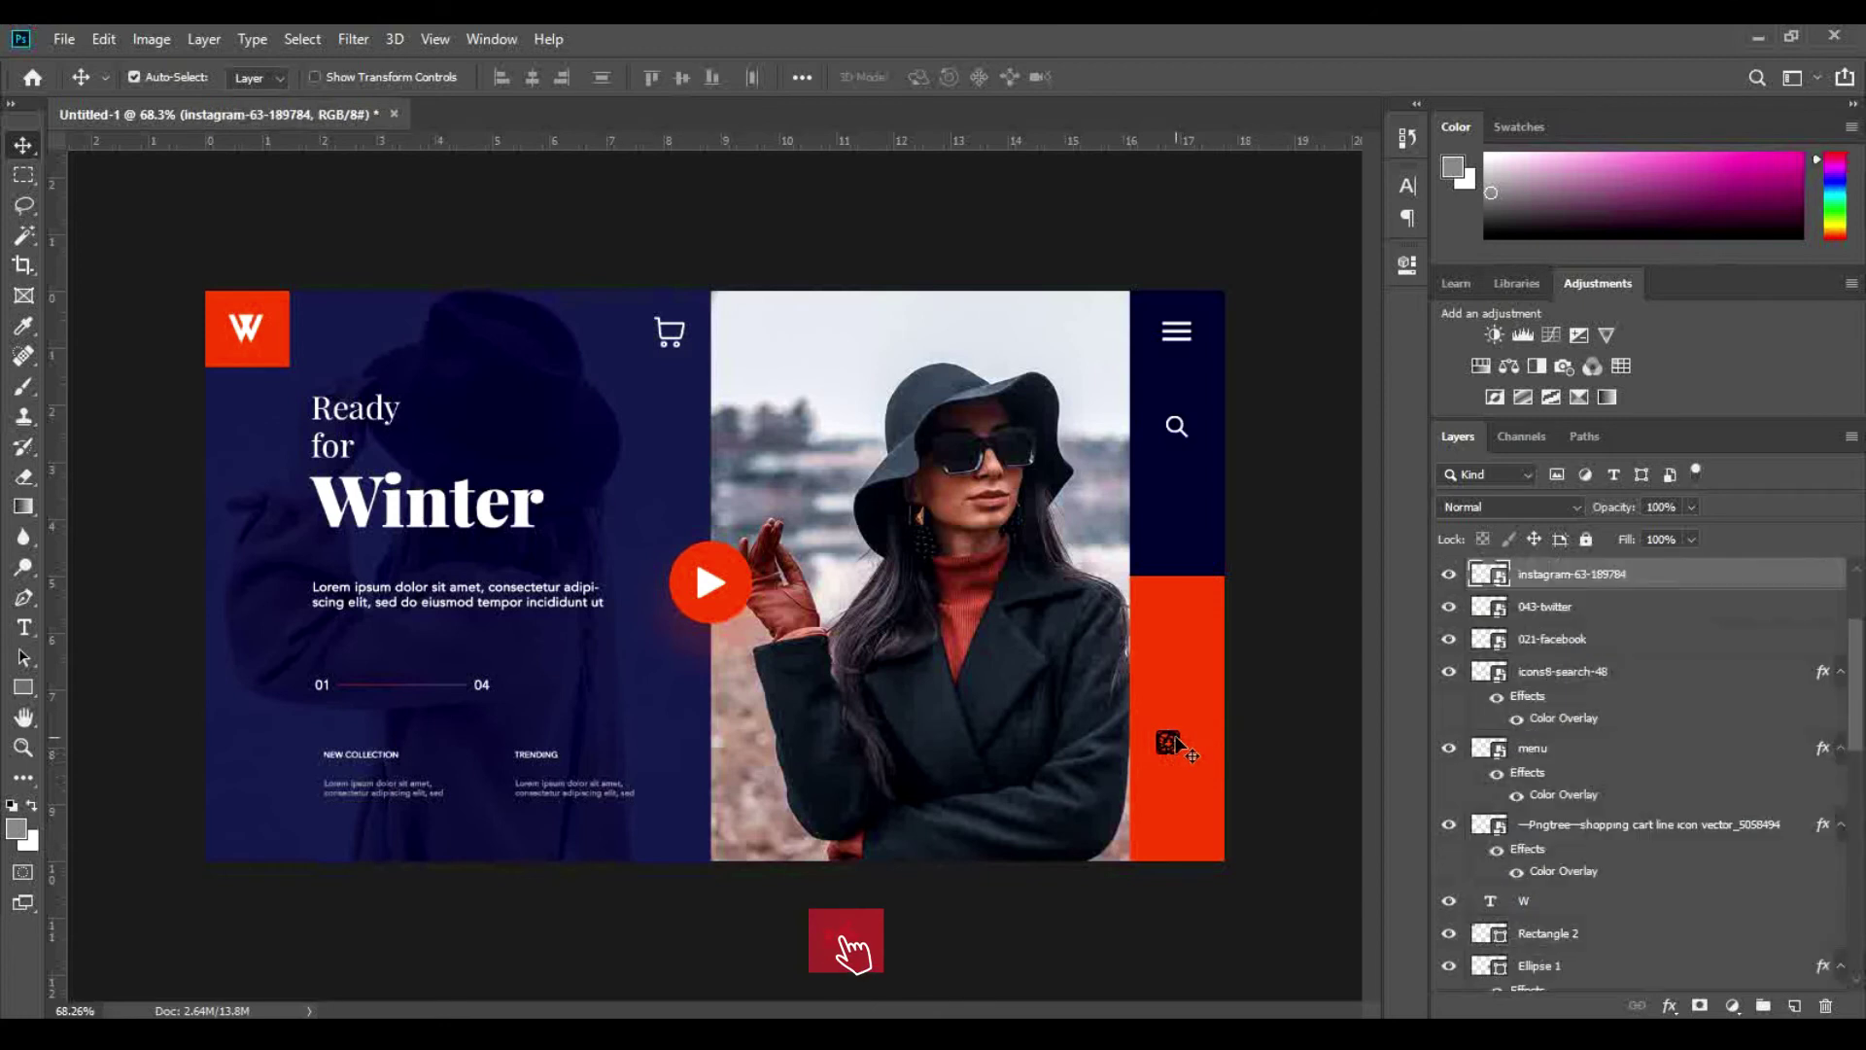
left_click(1168, 738, "shift")
left_click(1170, 748, "shift")
key("ctrl+t")
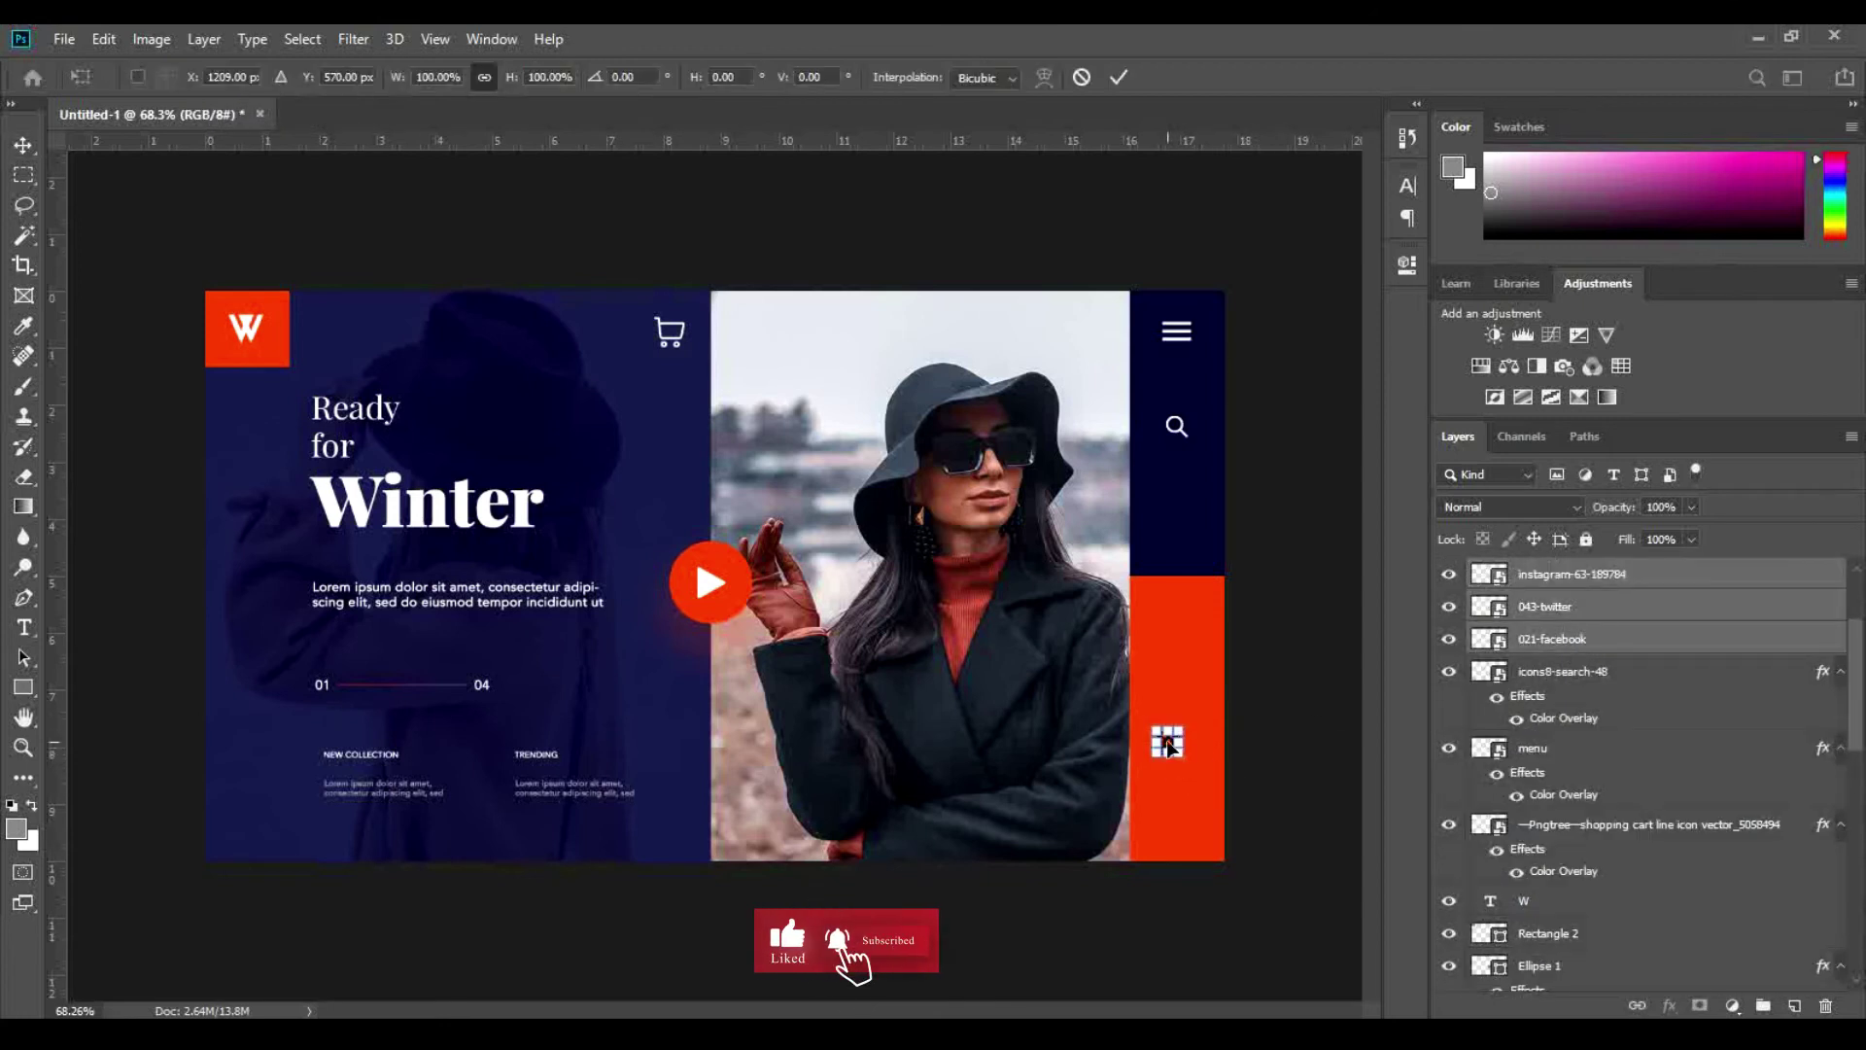
left_click_drag(1170, 745, 1179, 749)
key("Return")
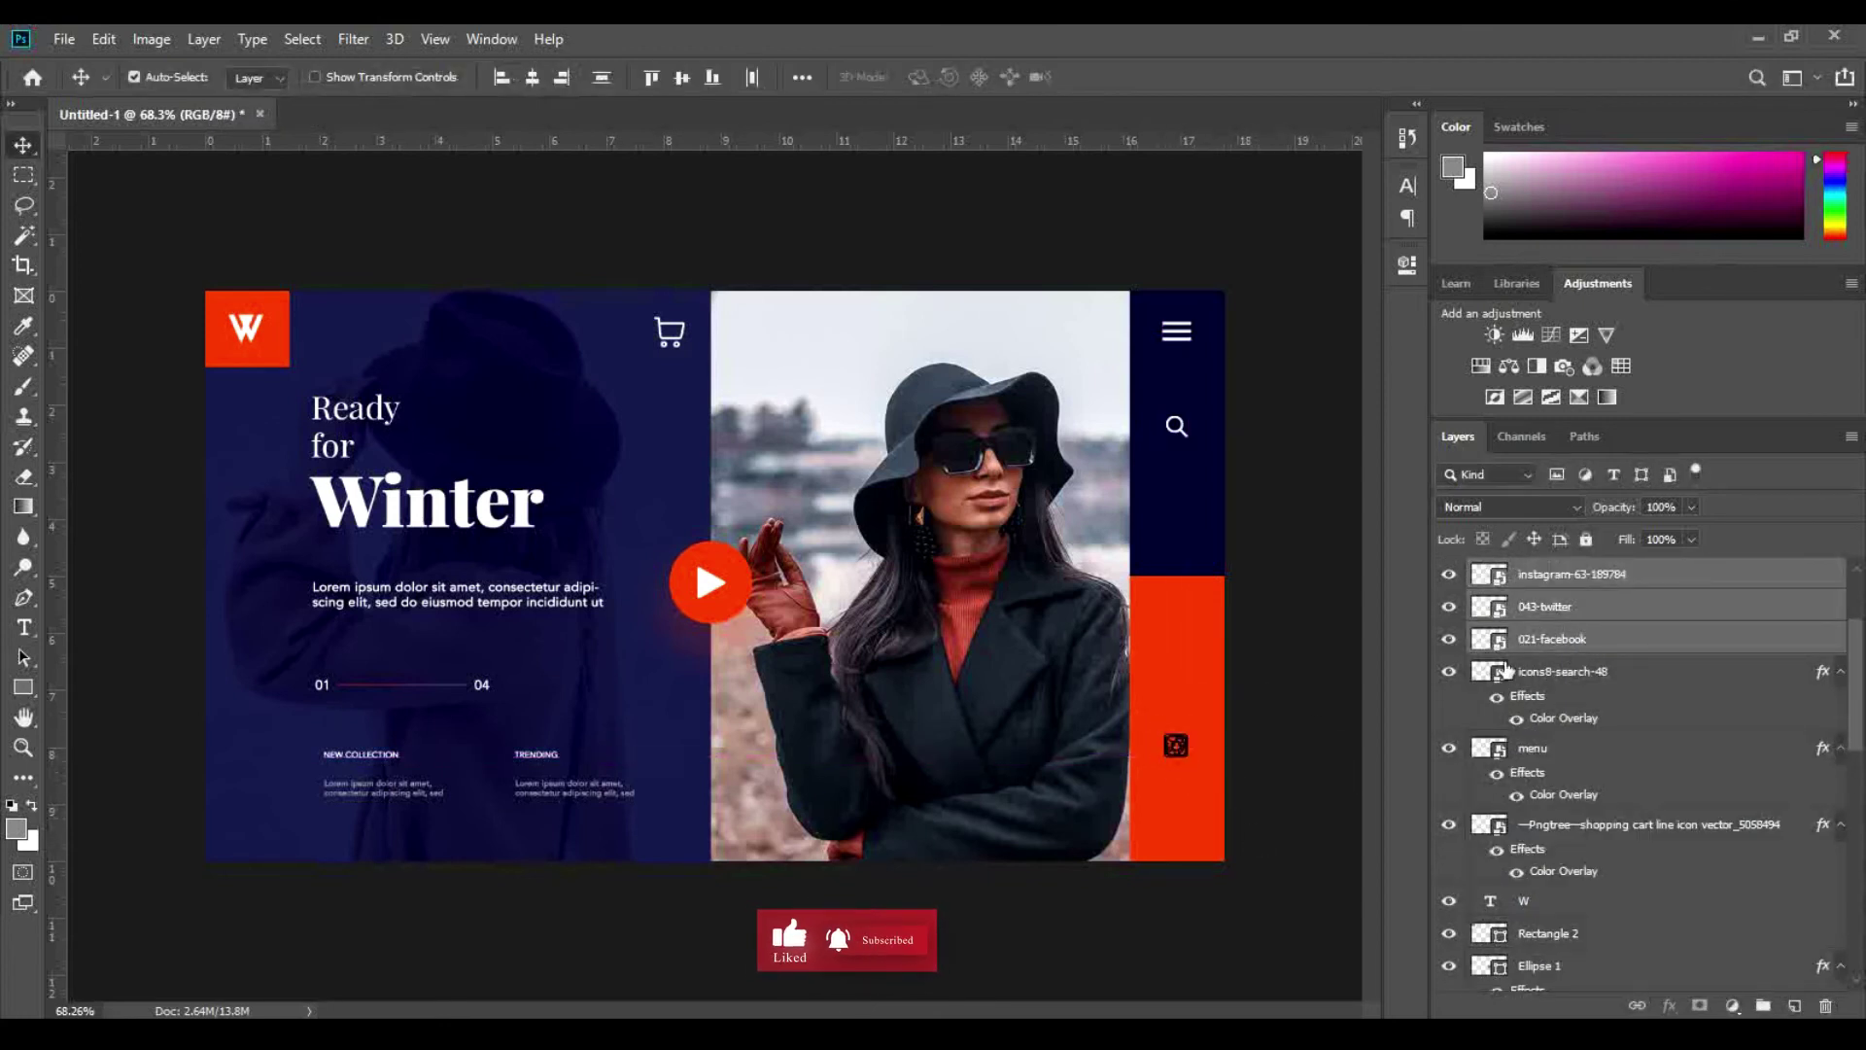
Step: Spread the social icons into a vertical column with Instagram below Facebook and Twitter below Instagram
left_click(1648, 574)
left_click(1647, 605, "shift")
key("shift+Down")
key("shift+Down")
key("shift+Down")
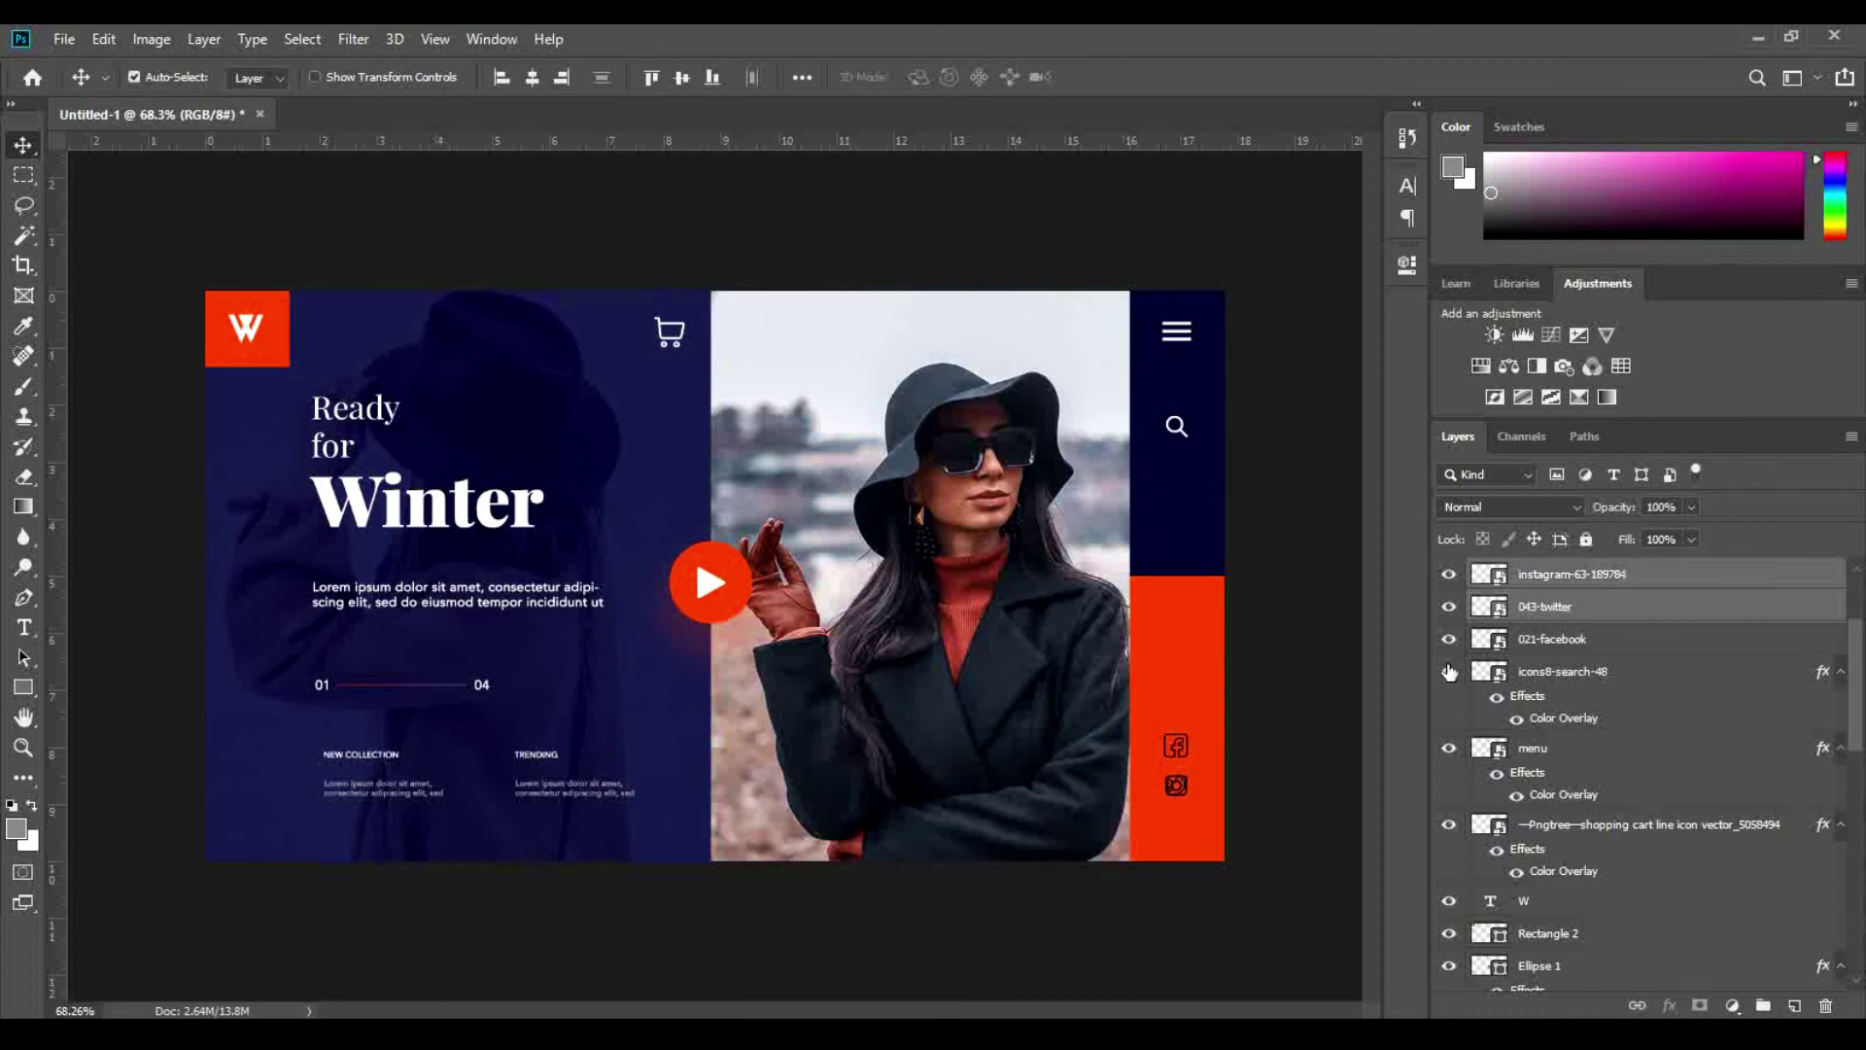
left_click(1592, 614)
key("shift+Down")
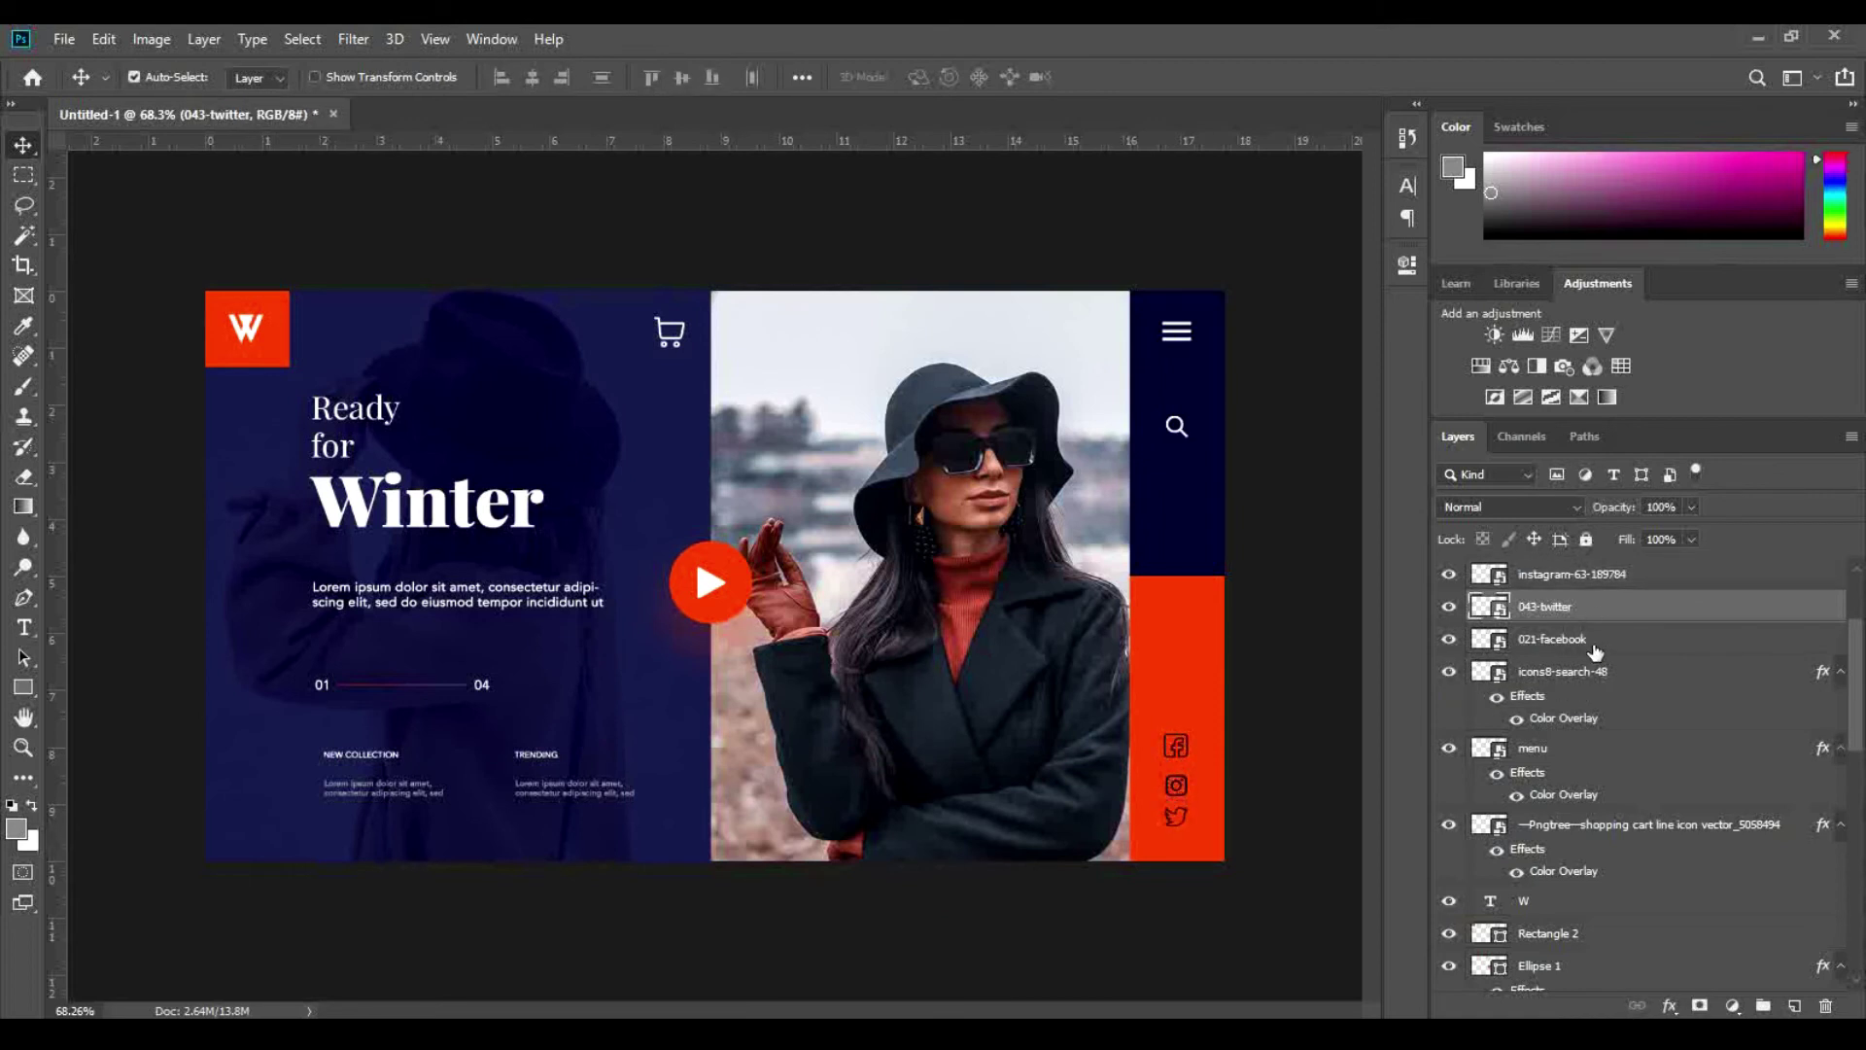
Step: Scale the column of three social icons down to about 71%
left_click(1595, 649)
left_click(1594, 573, "shift")
key("ctrl+t")
left_click_drag(1191, 829, 1188, 820)
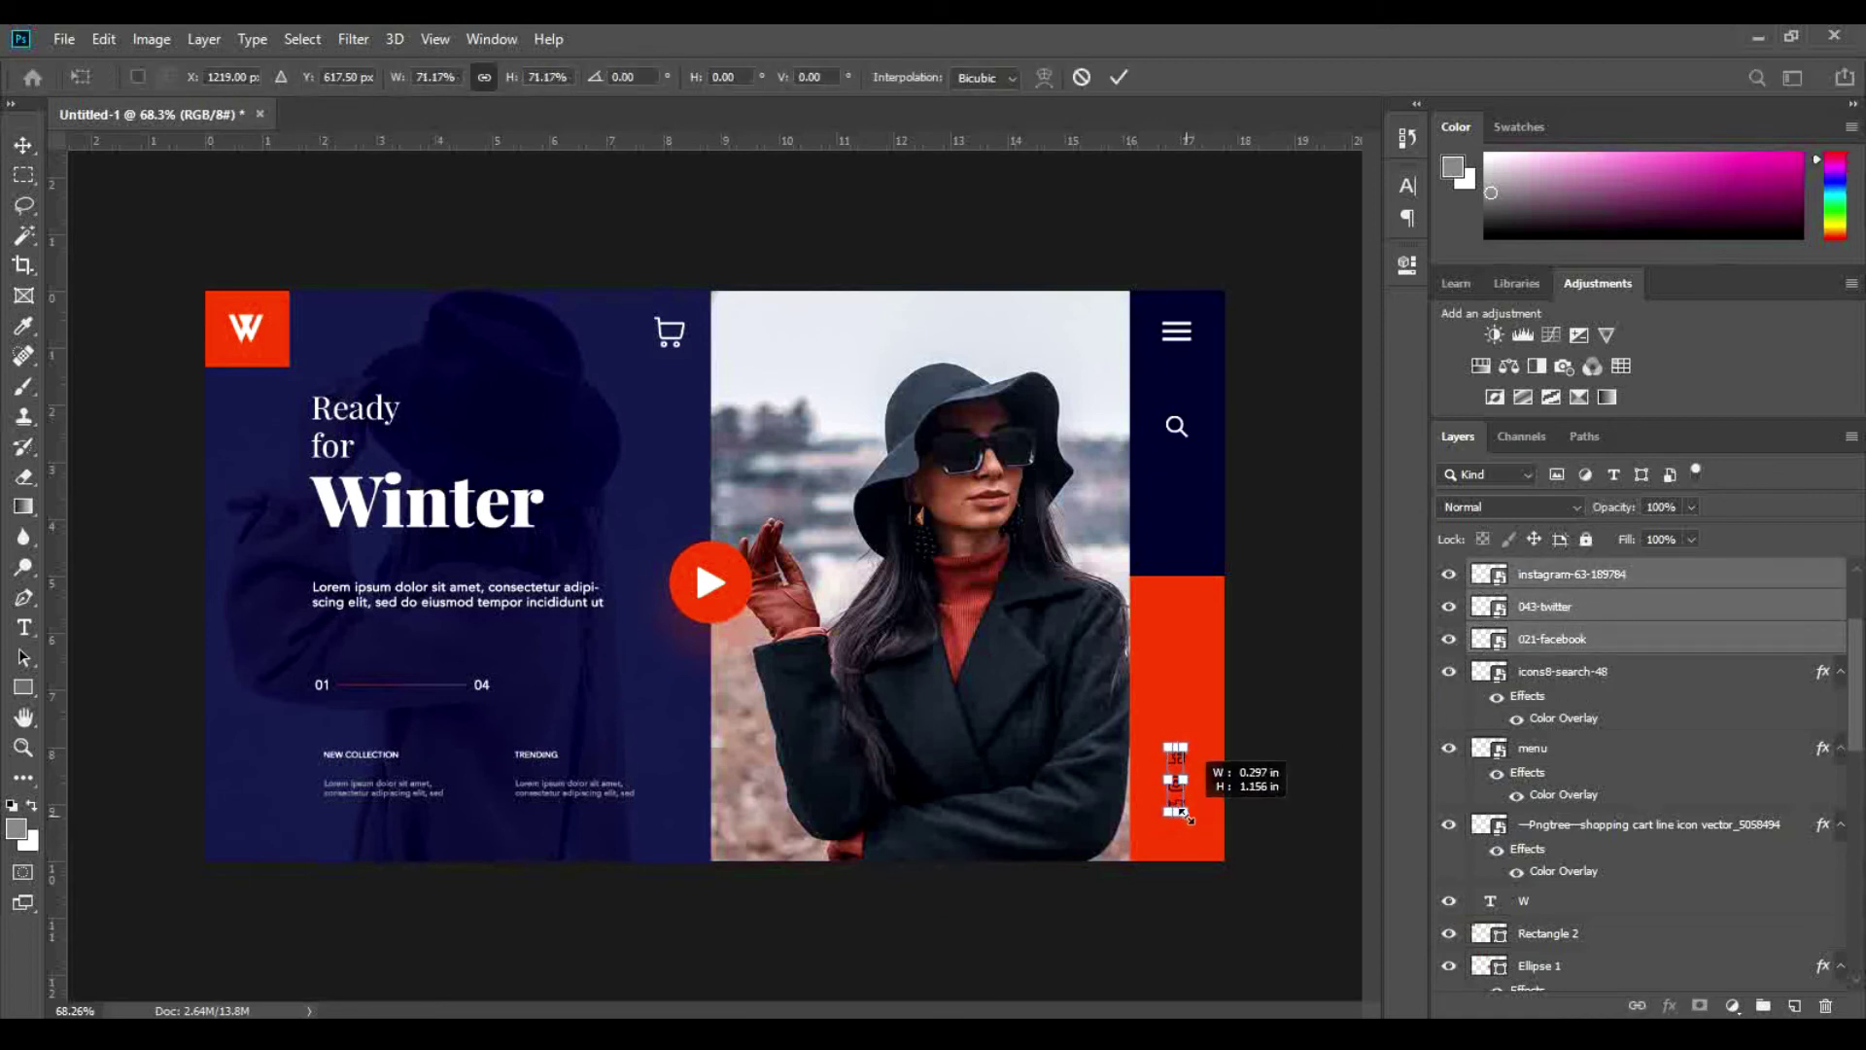
key("Return")
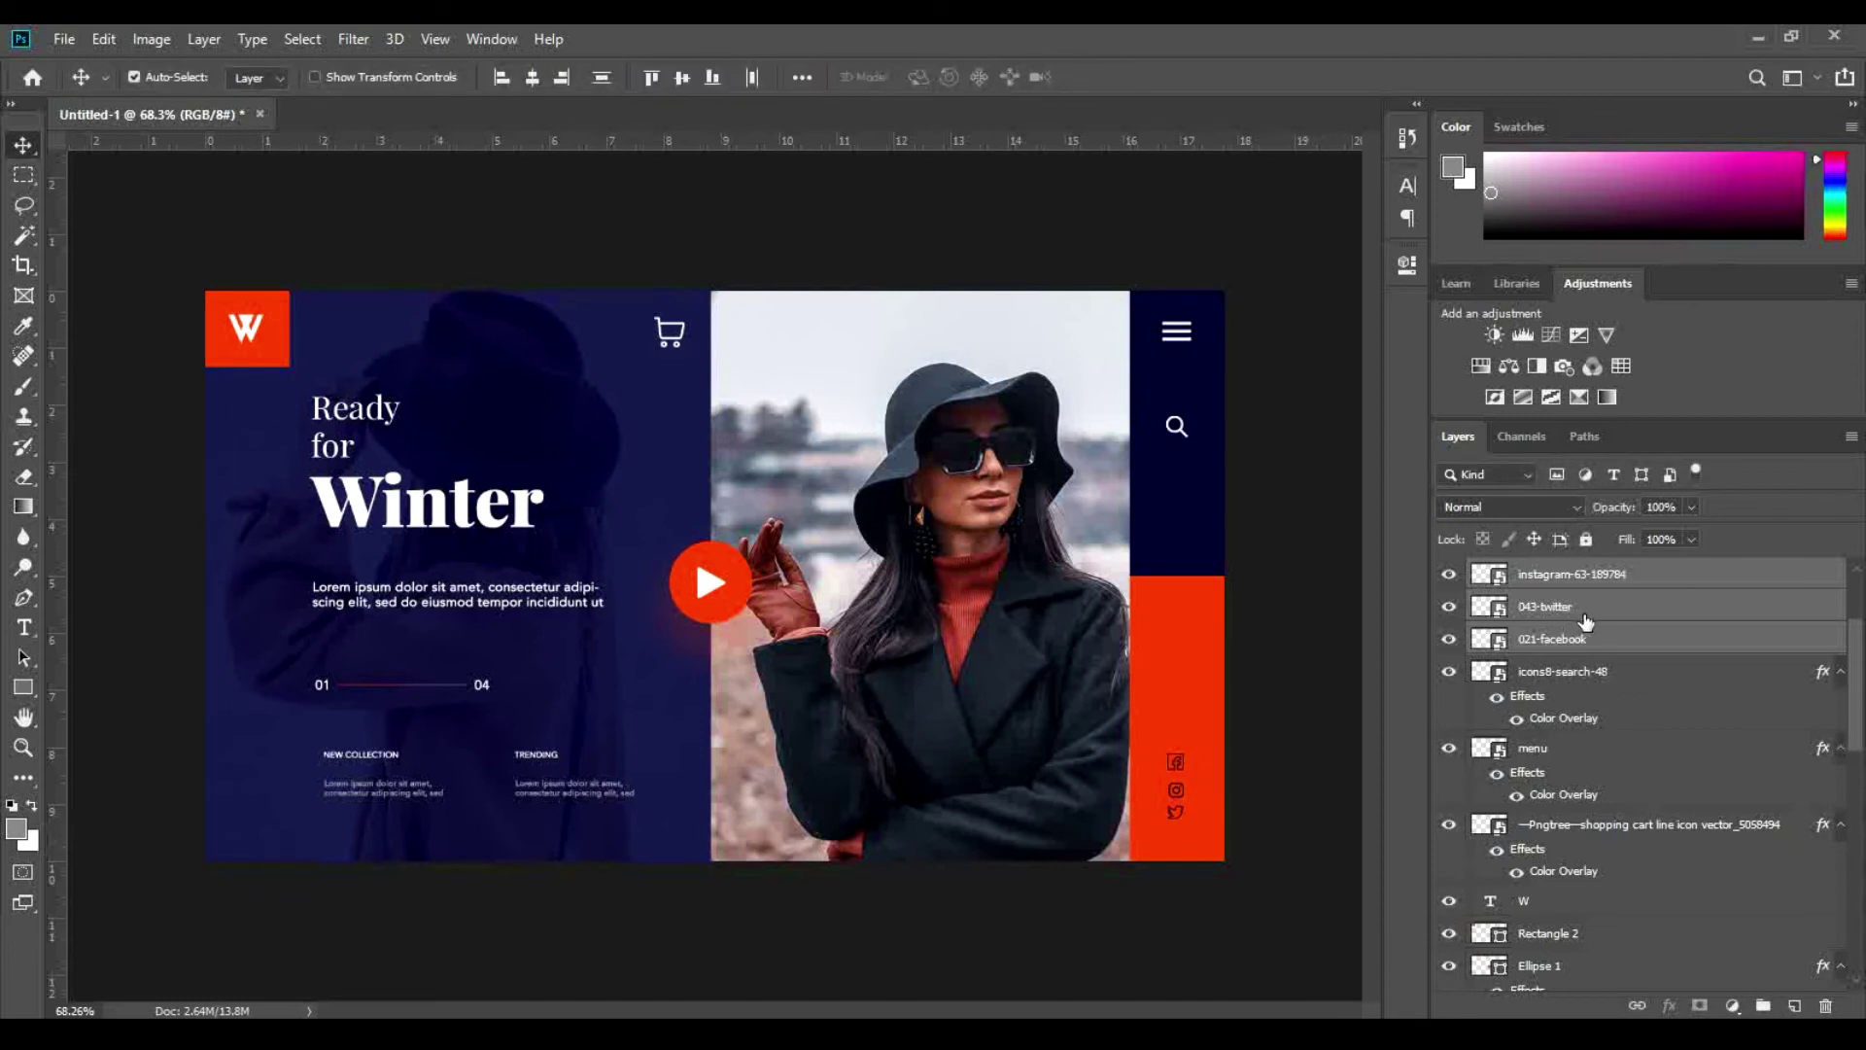
Step: Space the Facebook, Instagram and Twitter icons evenly in their column and copy the search icon's white Color Overlay onto them
left_click(1594, 632)
left_click(1643, 579, "ctrl")
key("shift+Up")
key("shift+Up")
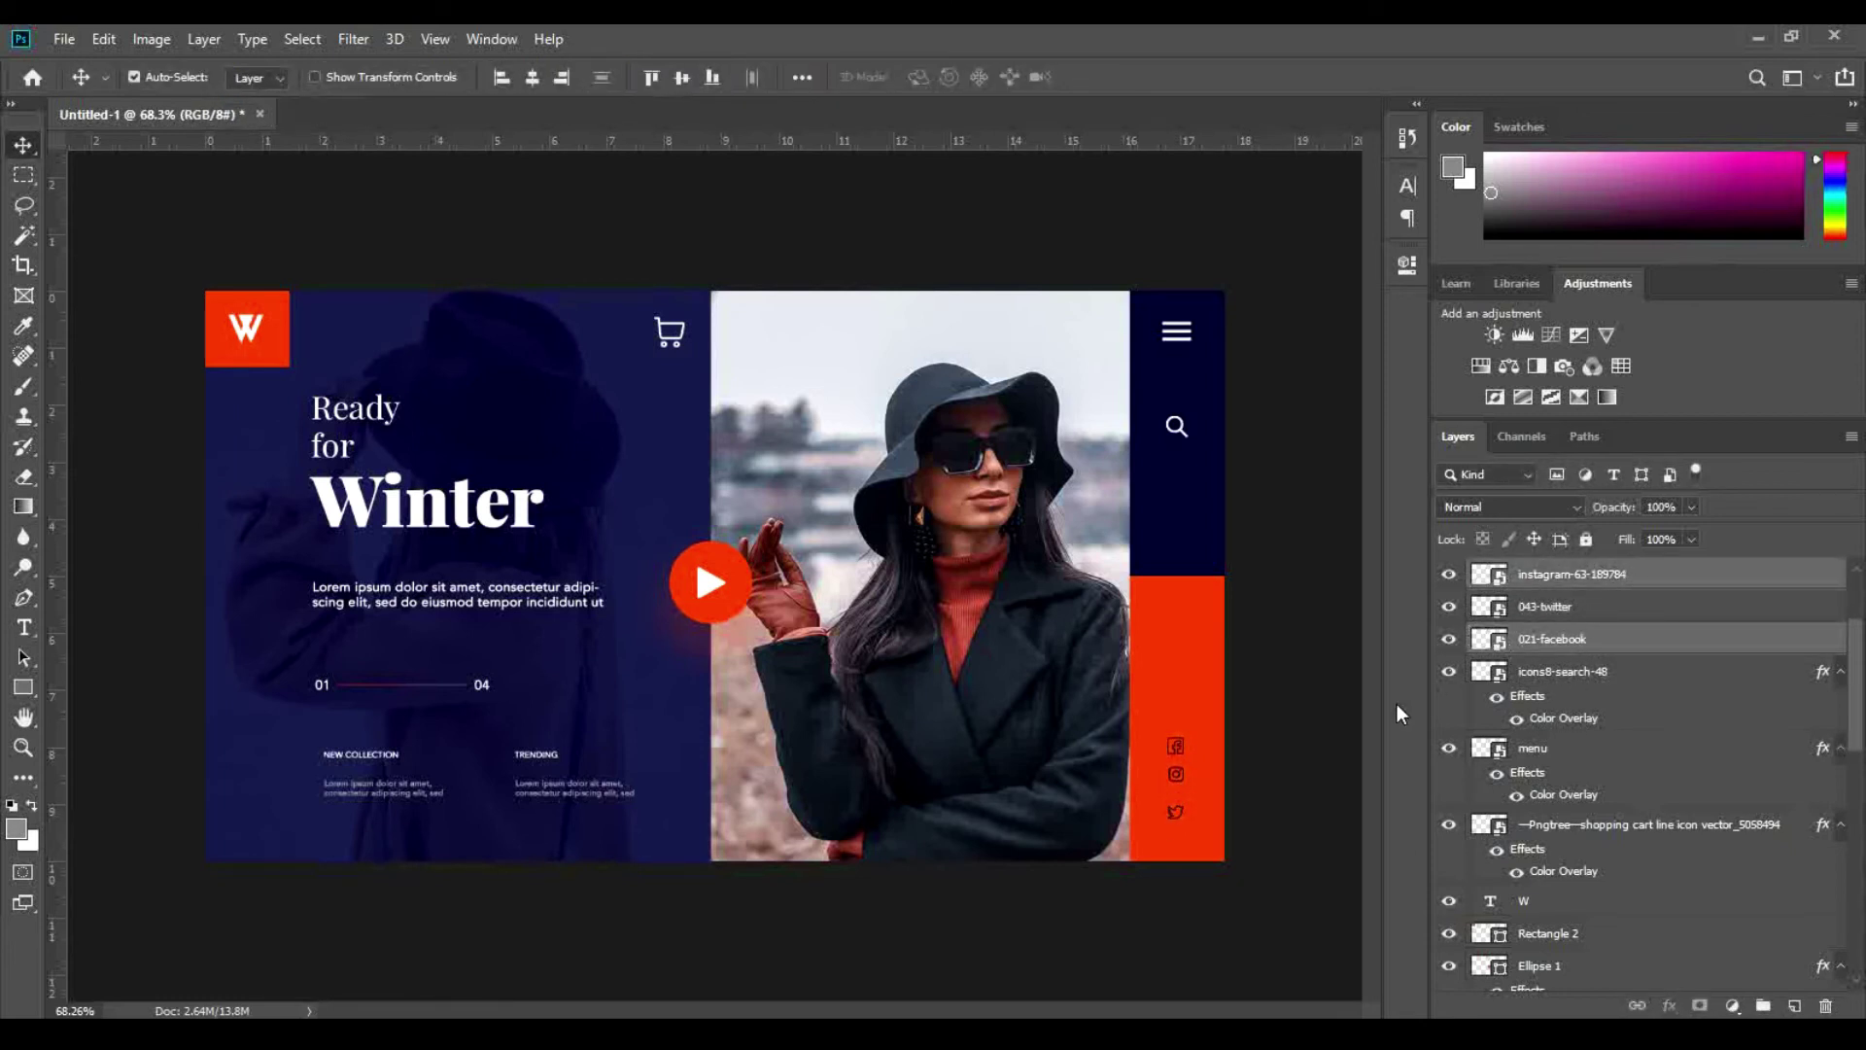
left_click(1609, 638)
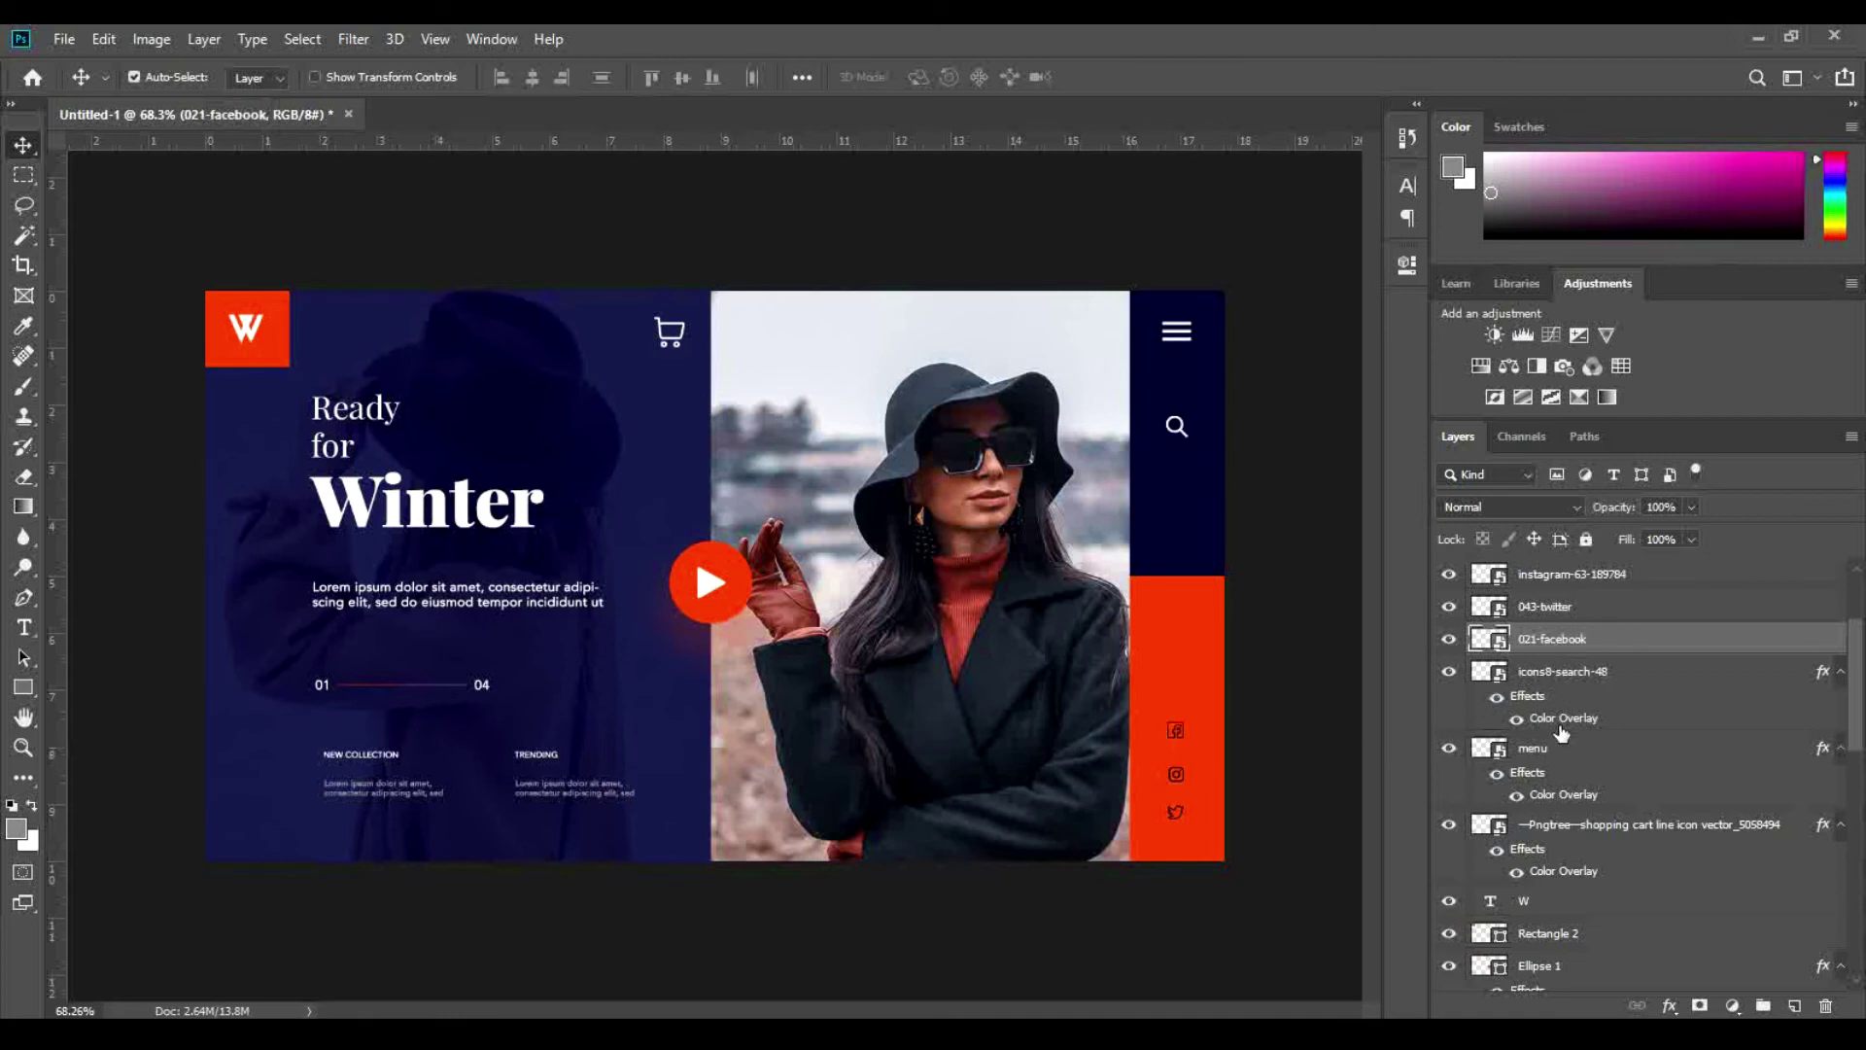
left_click_drag(1562, 727, 1603, 581)
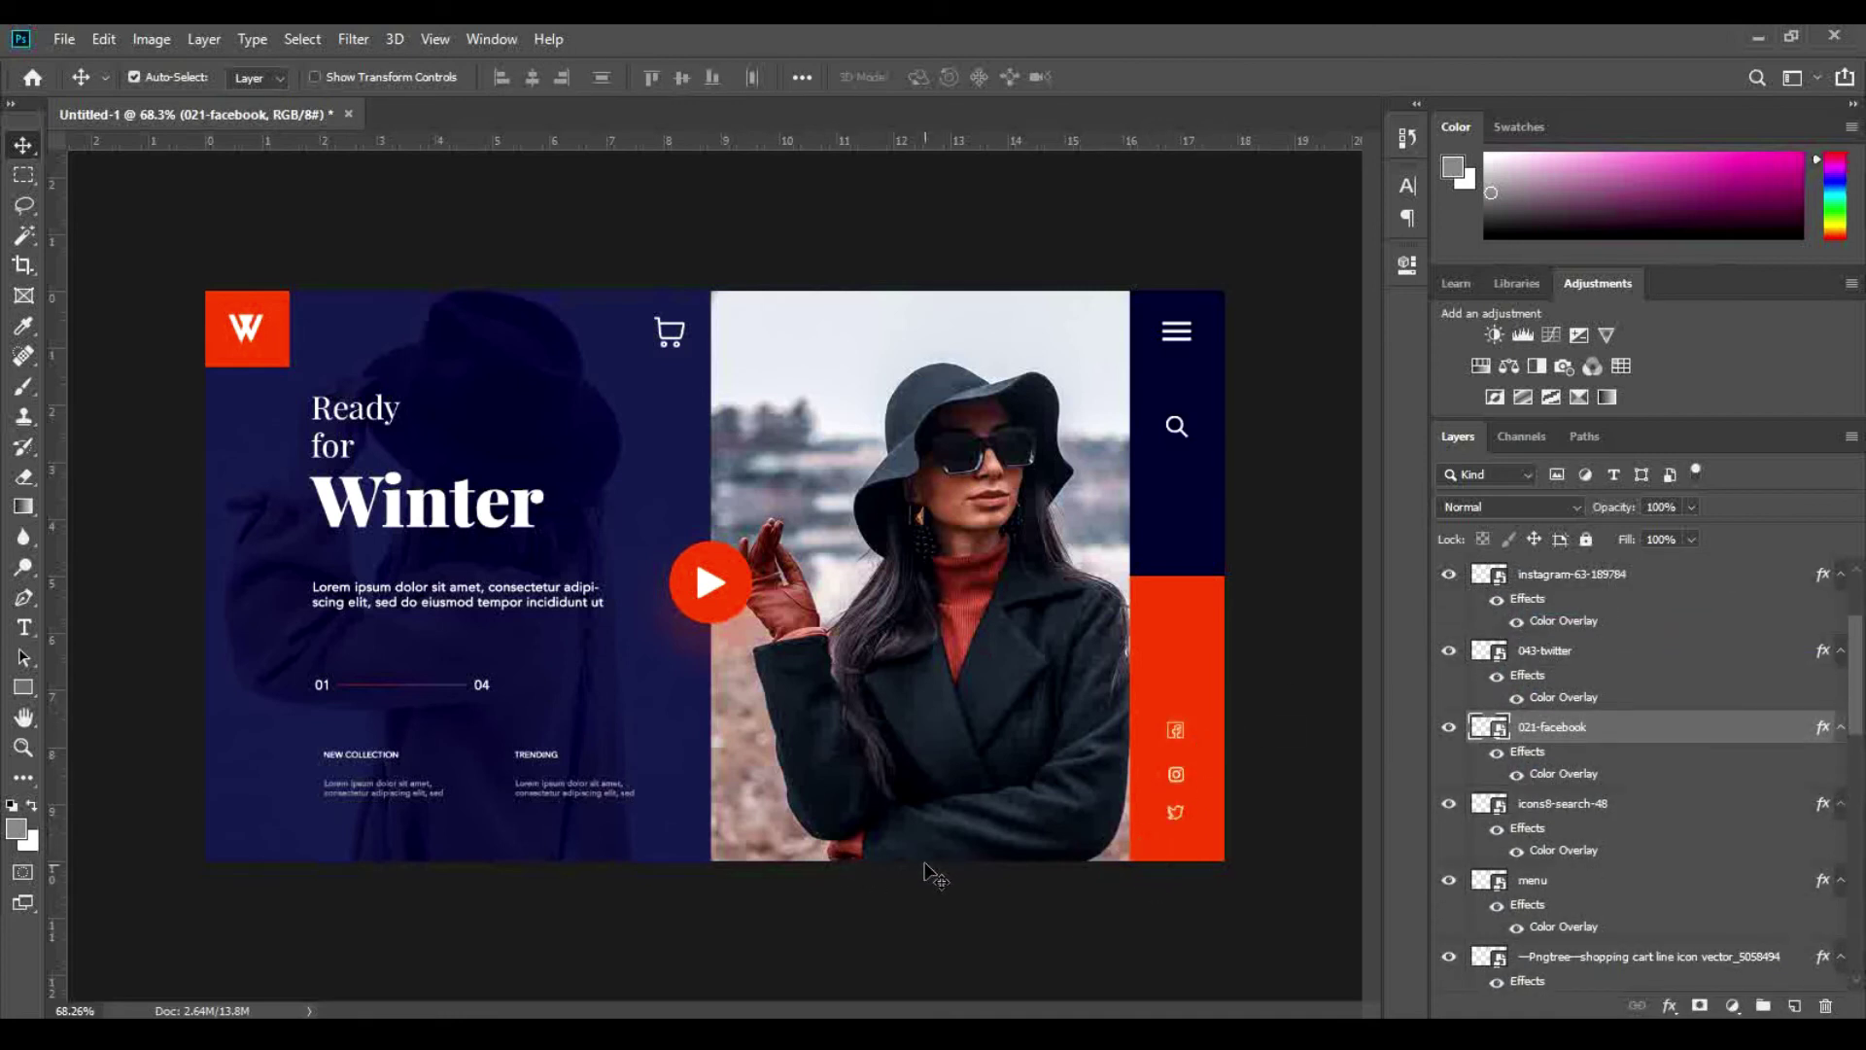
Step: Draw a grey rectangle about 195 × 197 px in the photo's lower corner, against the orange-red block
left_click(23, 687)
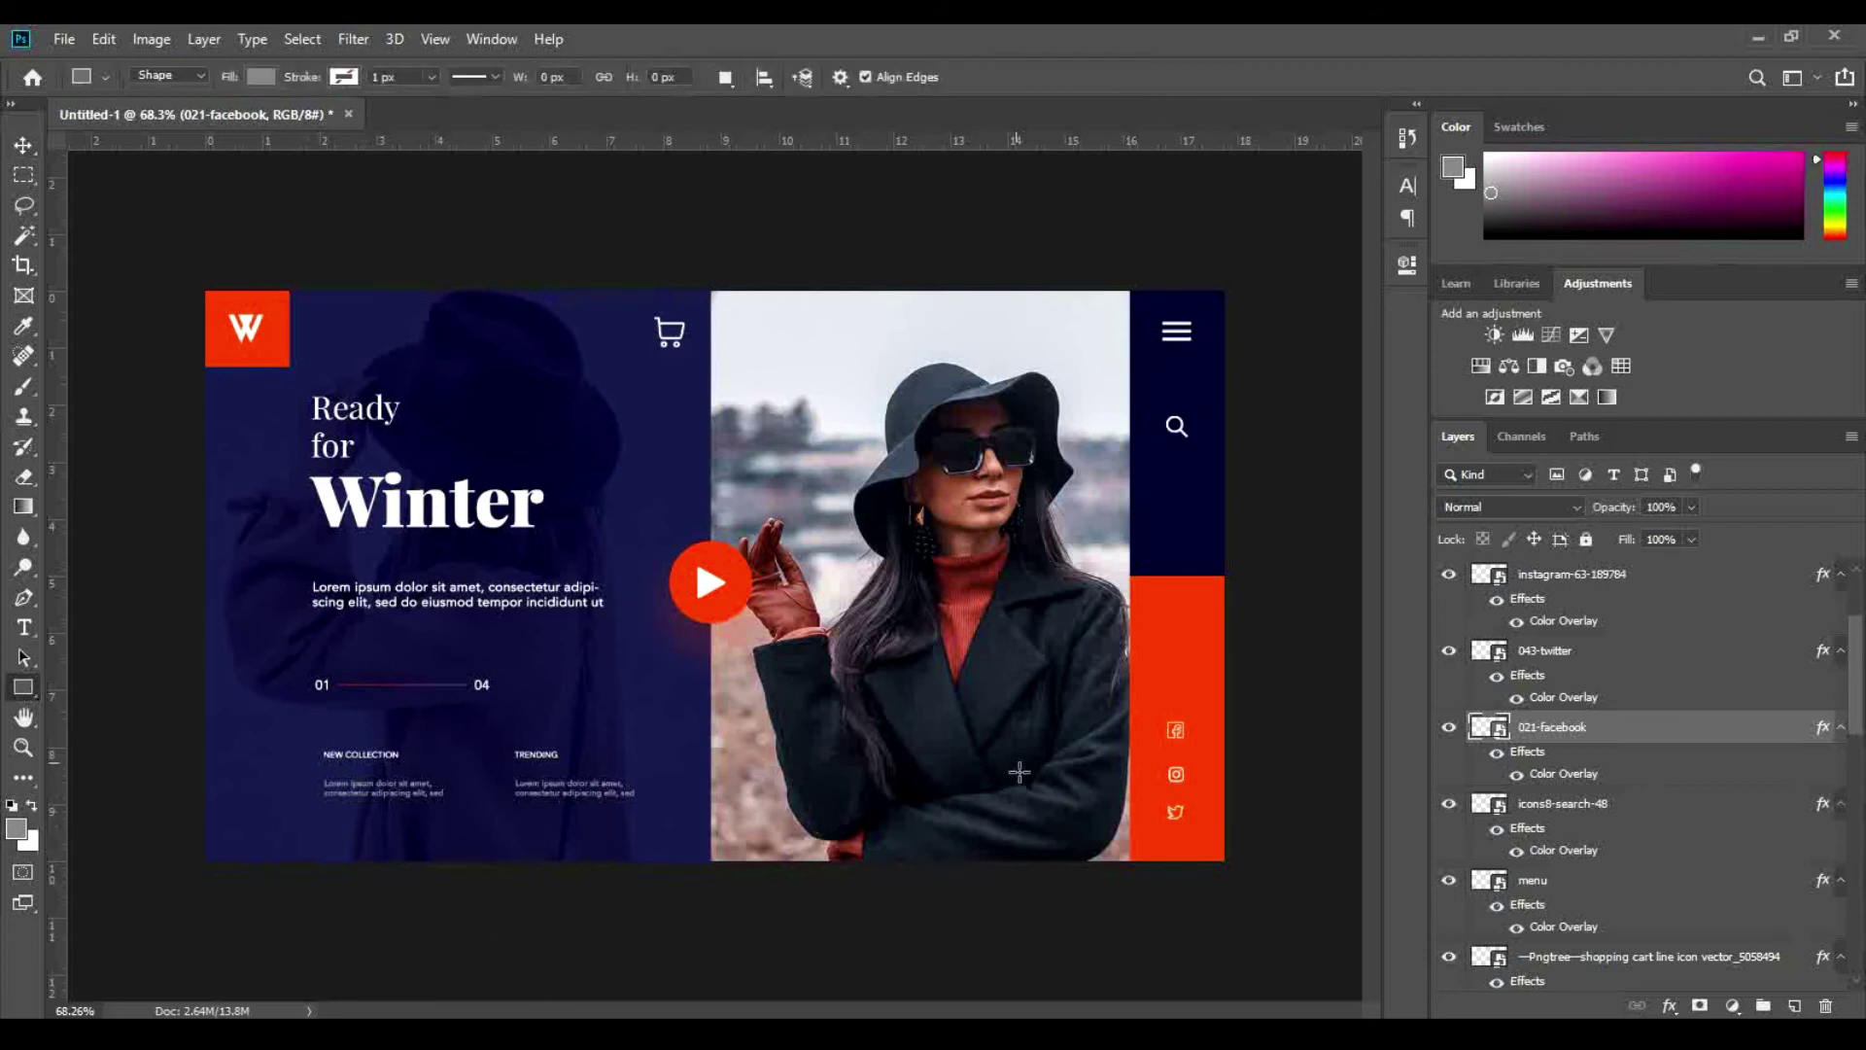
left_click_drag(974, 705, 1128, 859)
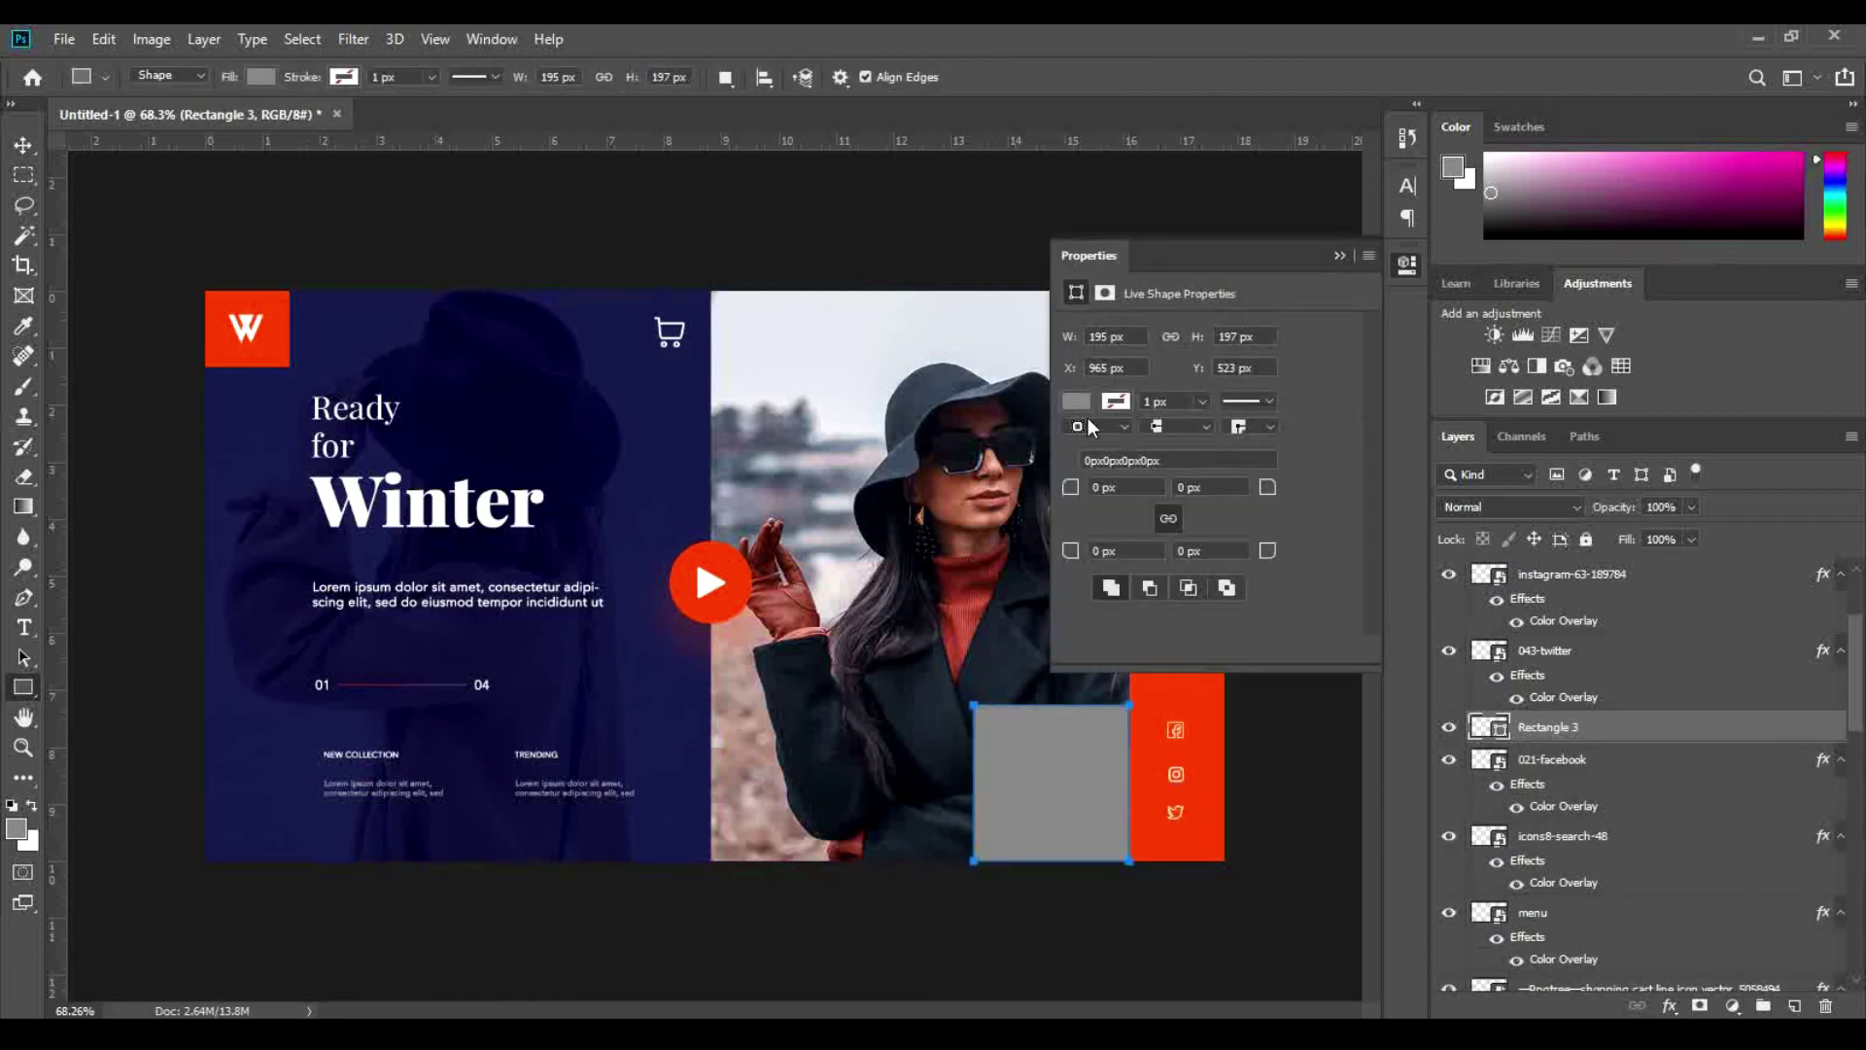
left_click(1335, 255)
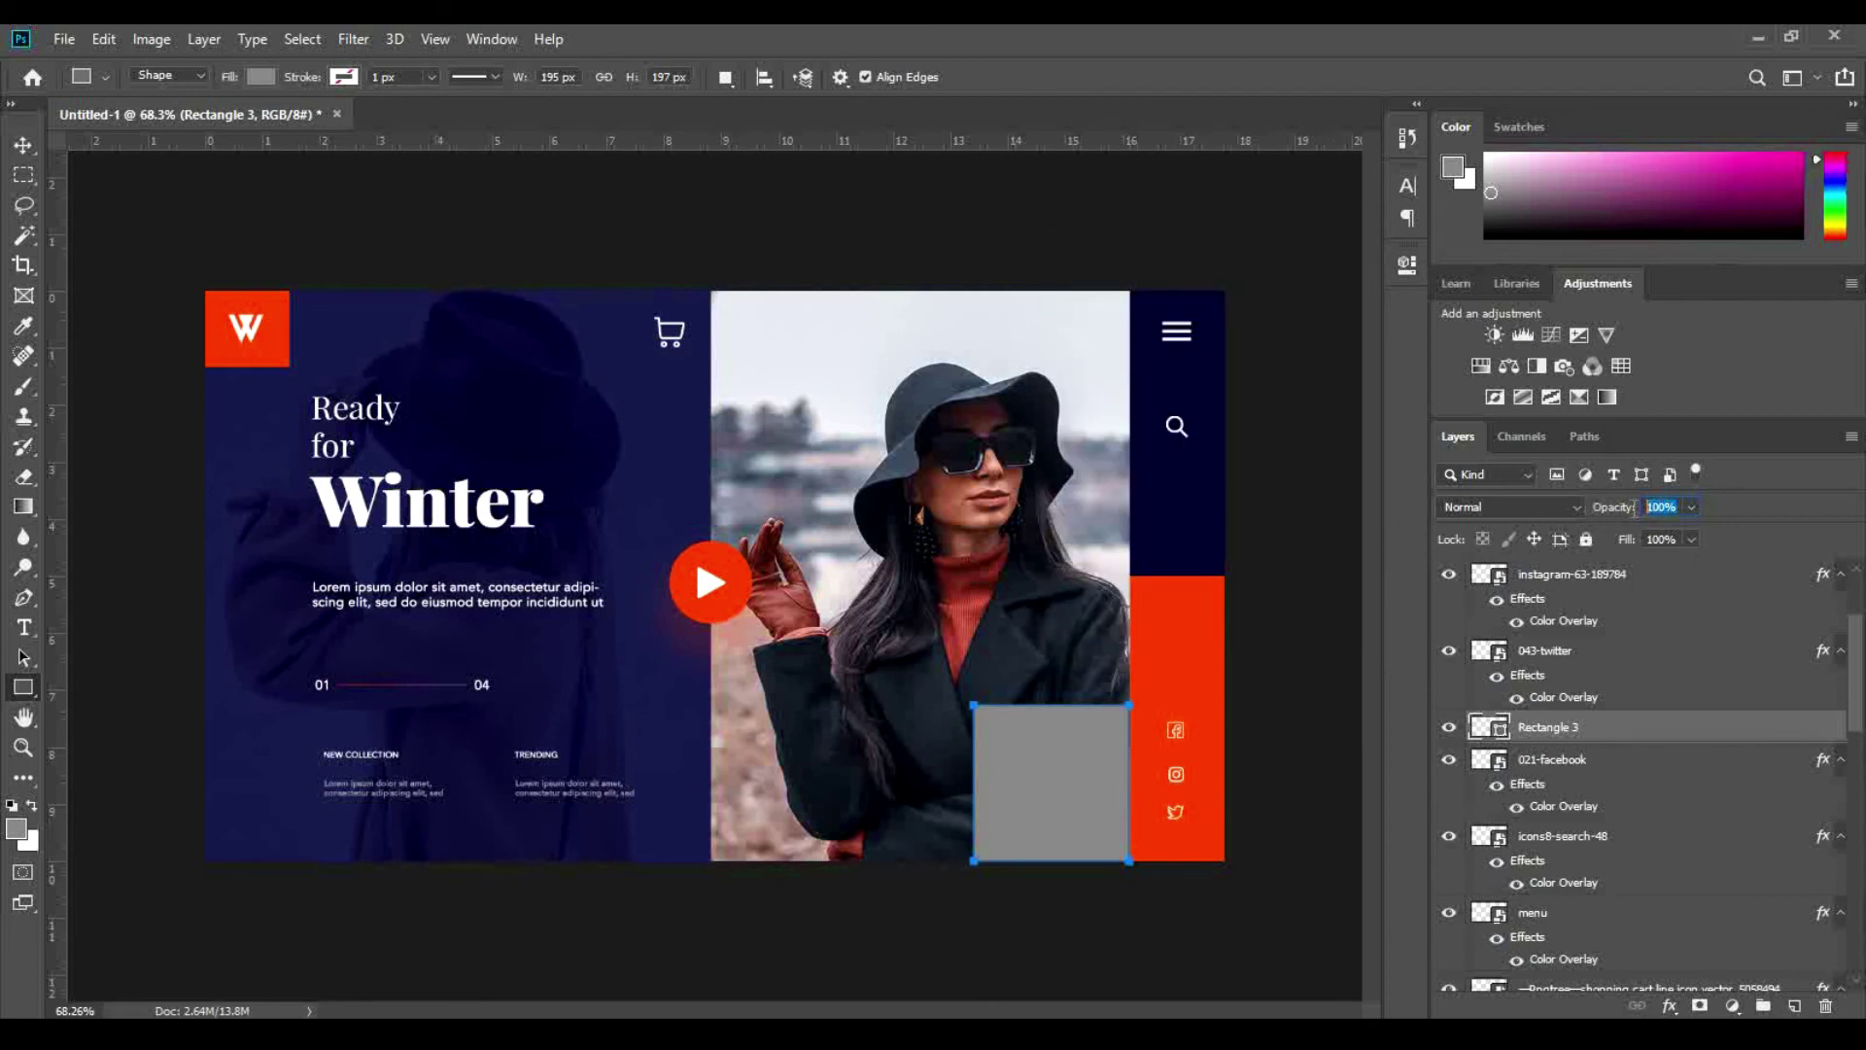
Step: Set the grey rectangle's opacity to 31% and stretch its upper edge slightly upward
type("21")
key("Return")
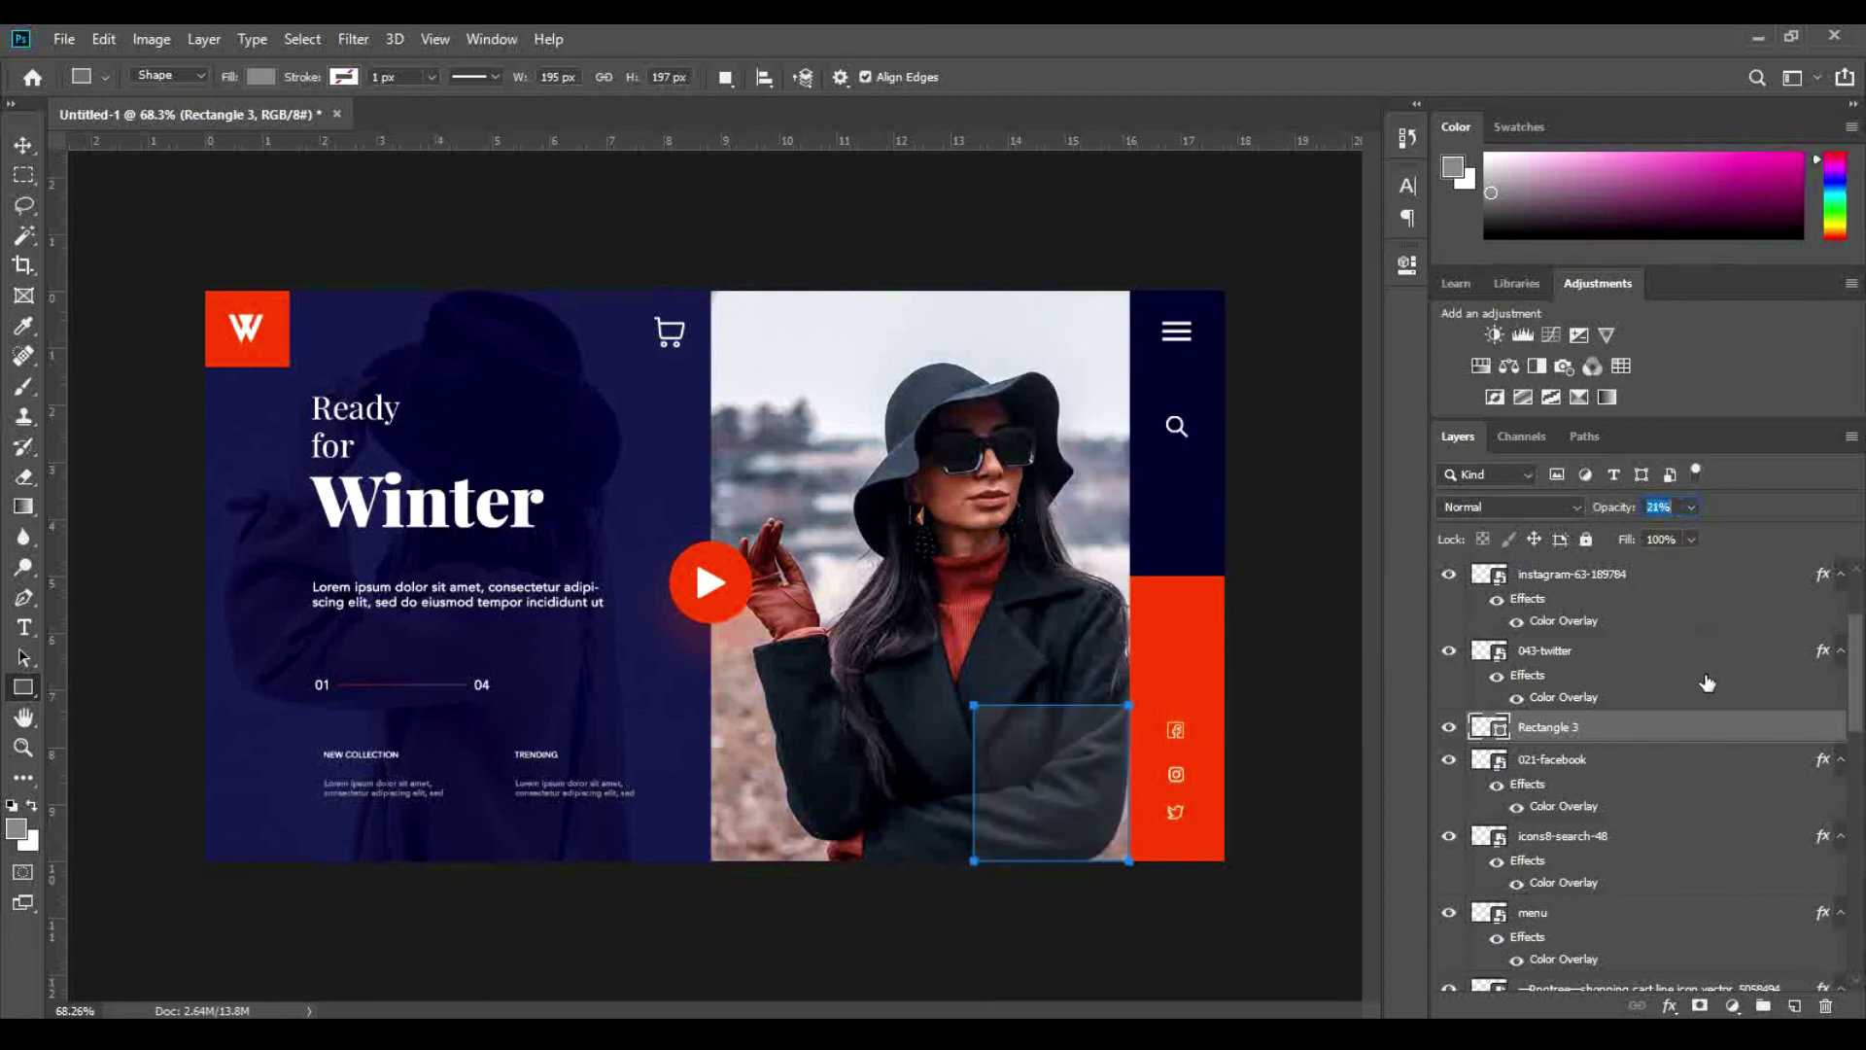
key("ctrl+t")
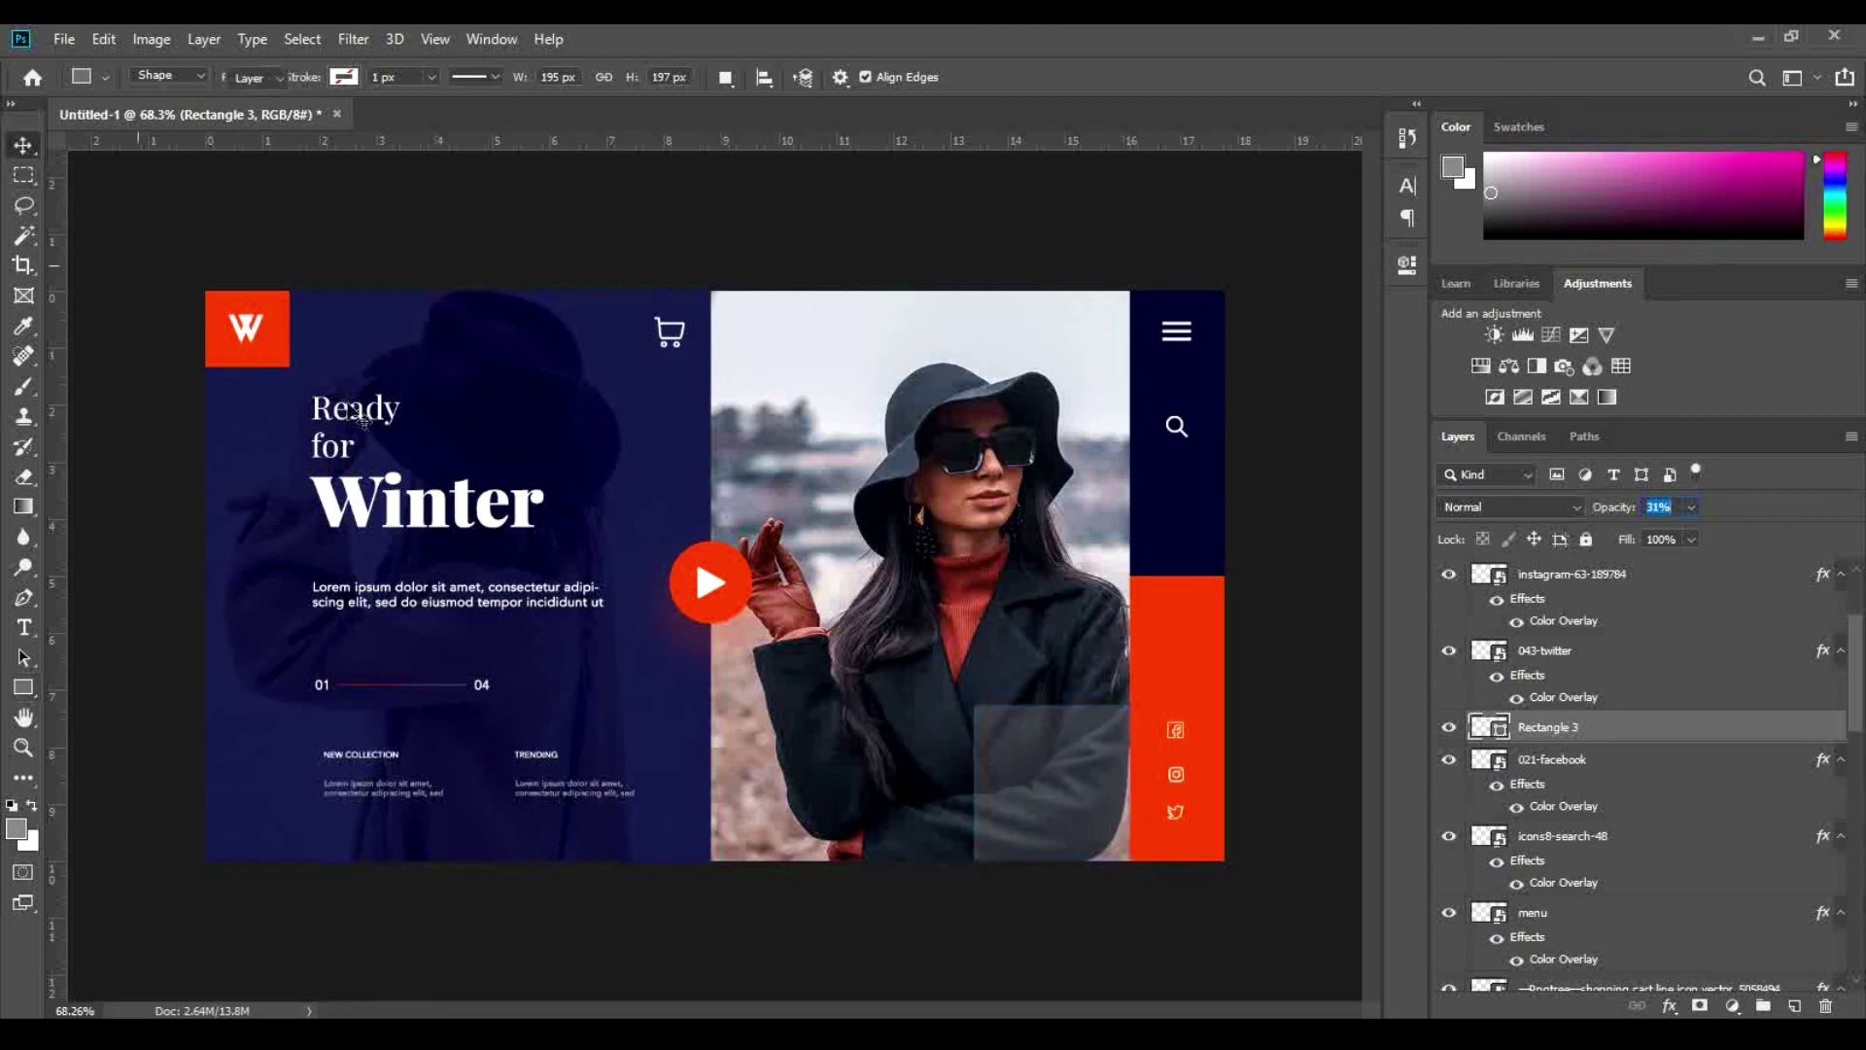
left_click_drag(1051, 704, 1056, 680)
key("Return")
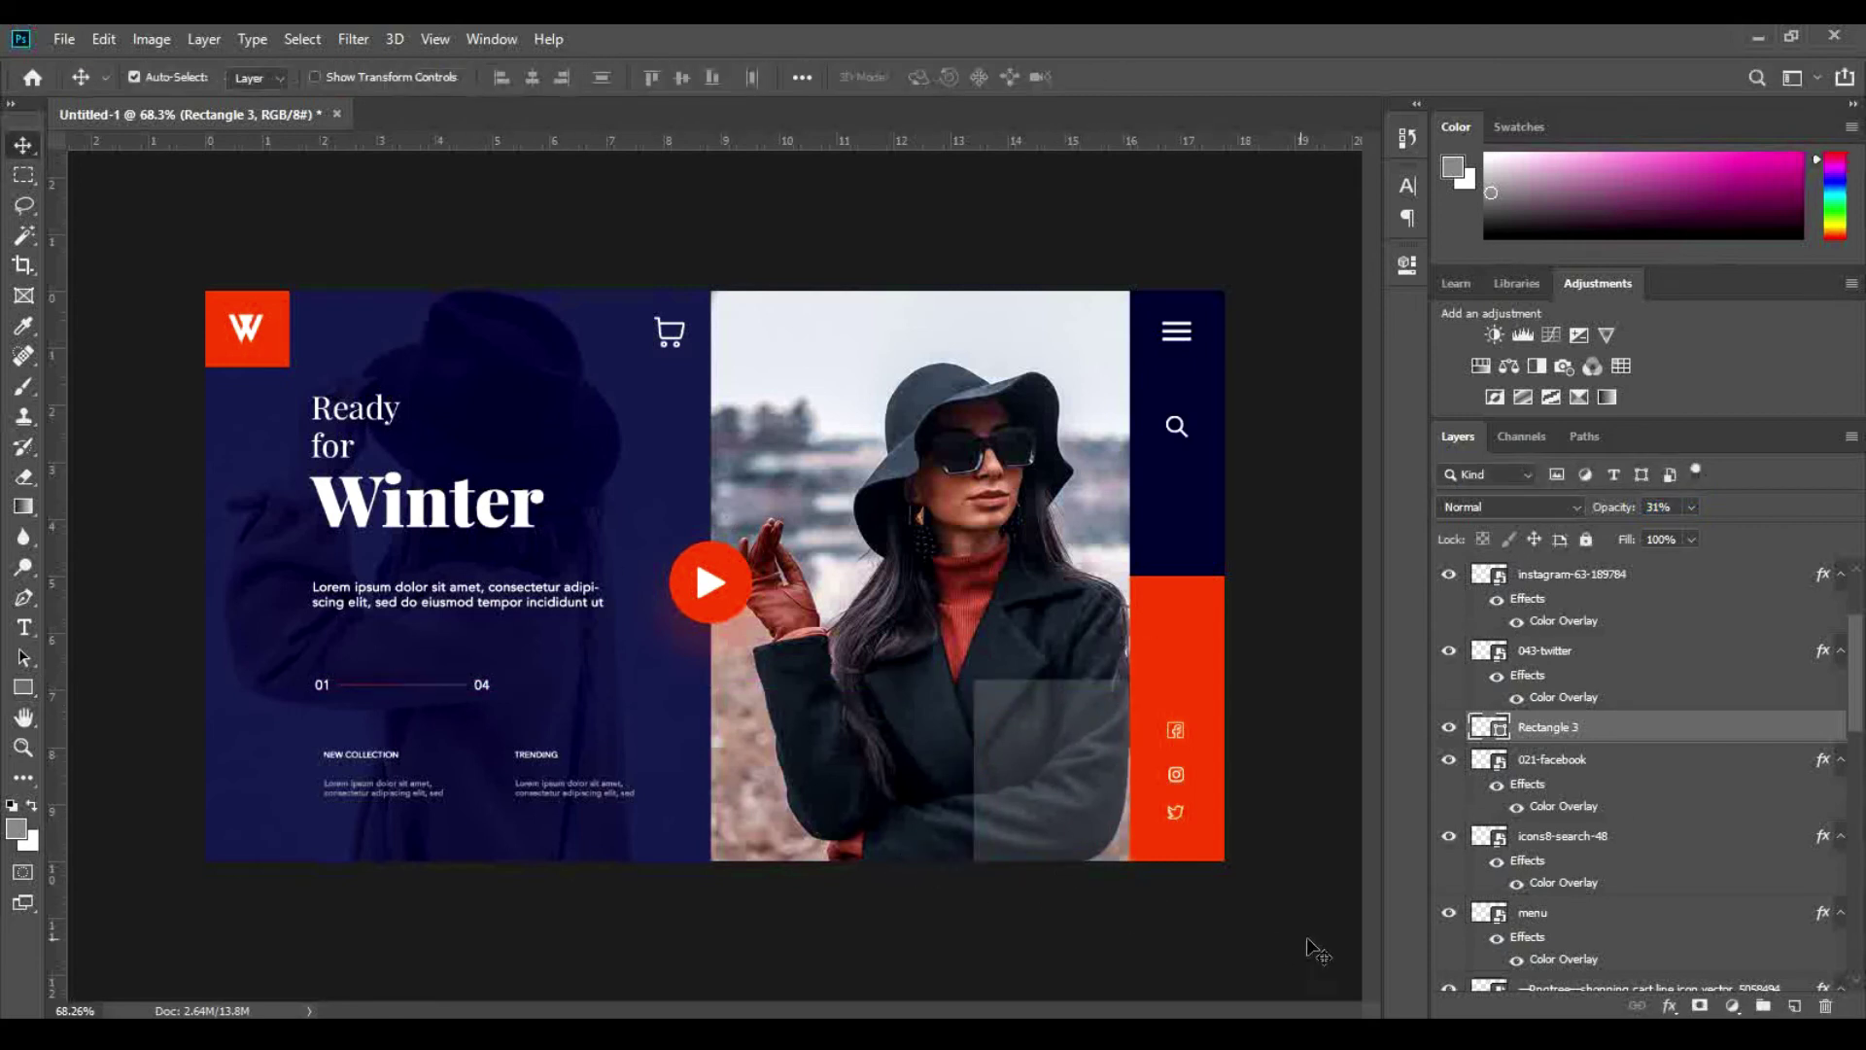
Step: Move the rectangle's layer above the social icon layers and add the text "E SHOP" over the translucent rectangle
left_click_drag(1658, 750, 1663, 575)
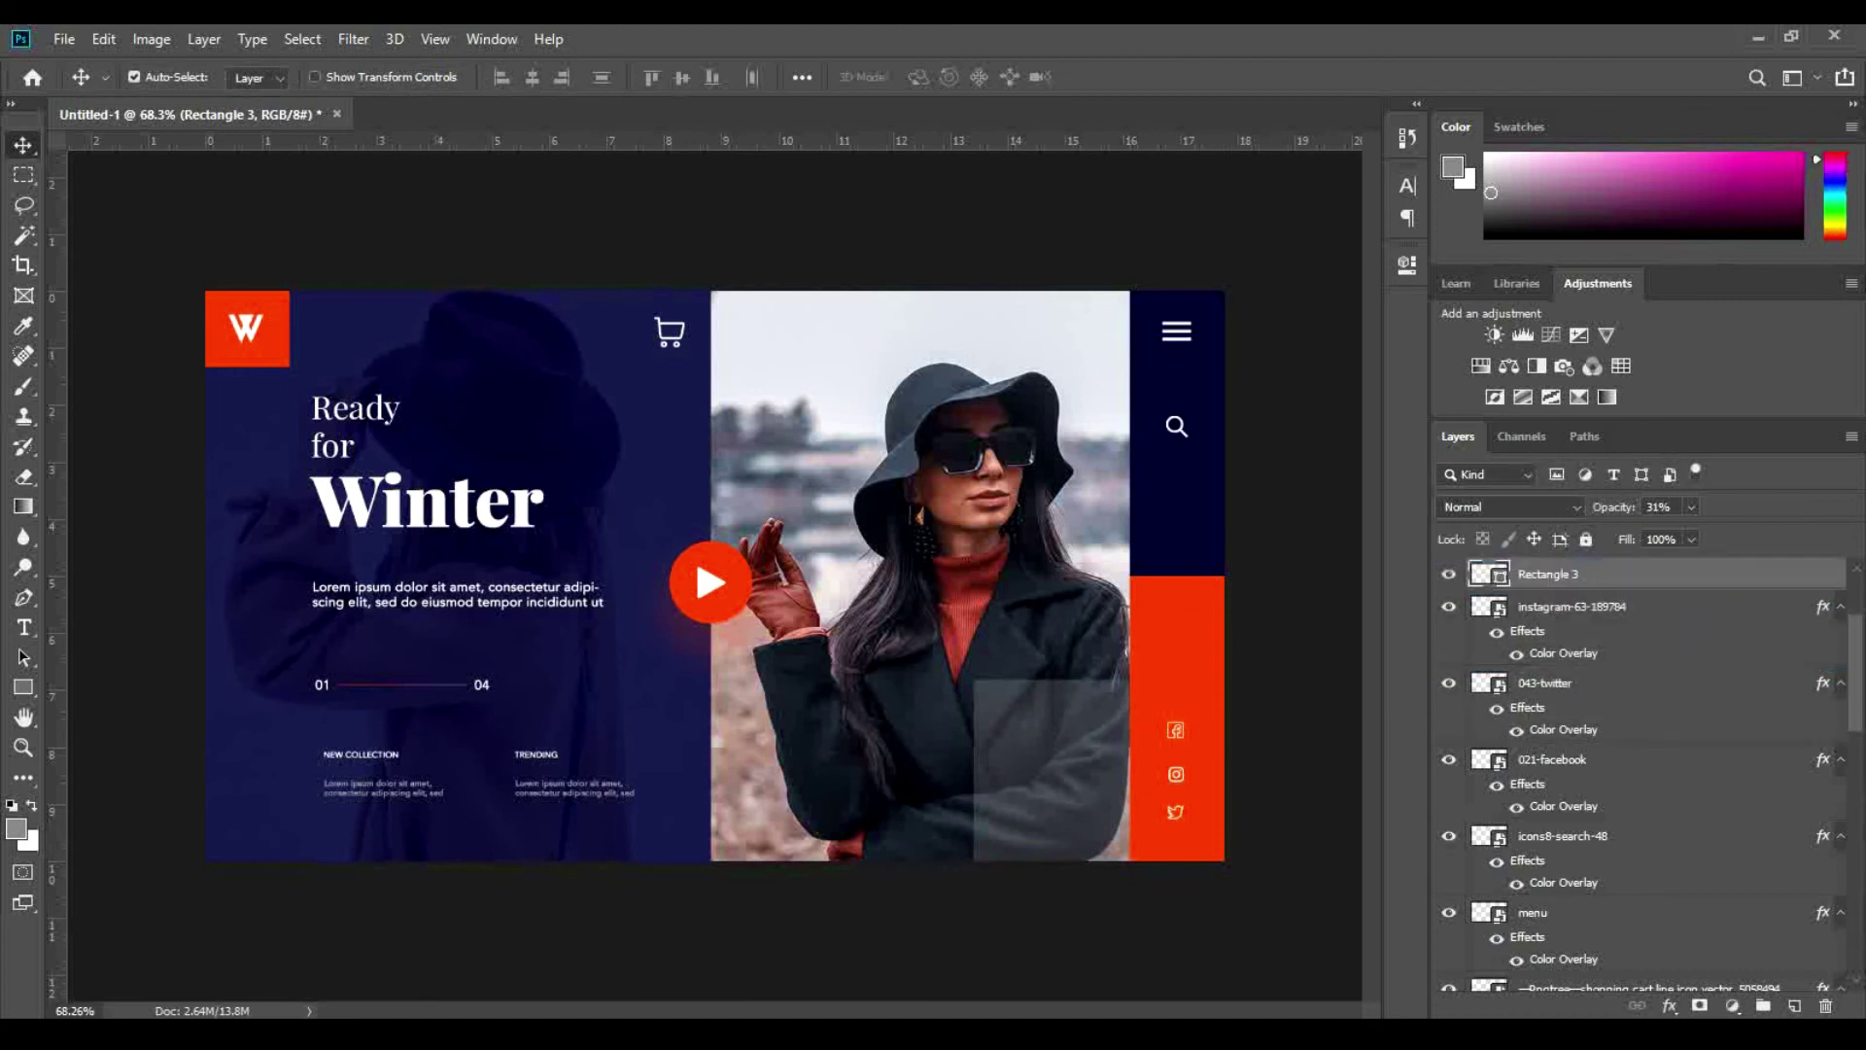
left_click(1795, 1006)
left_click(25, 627)
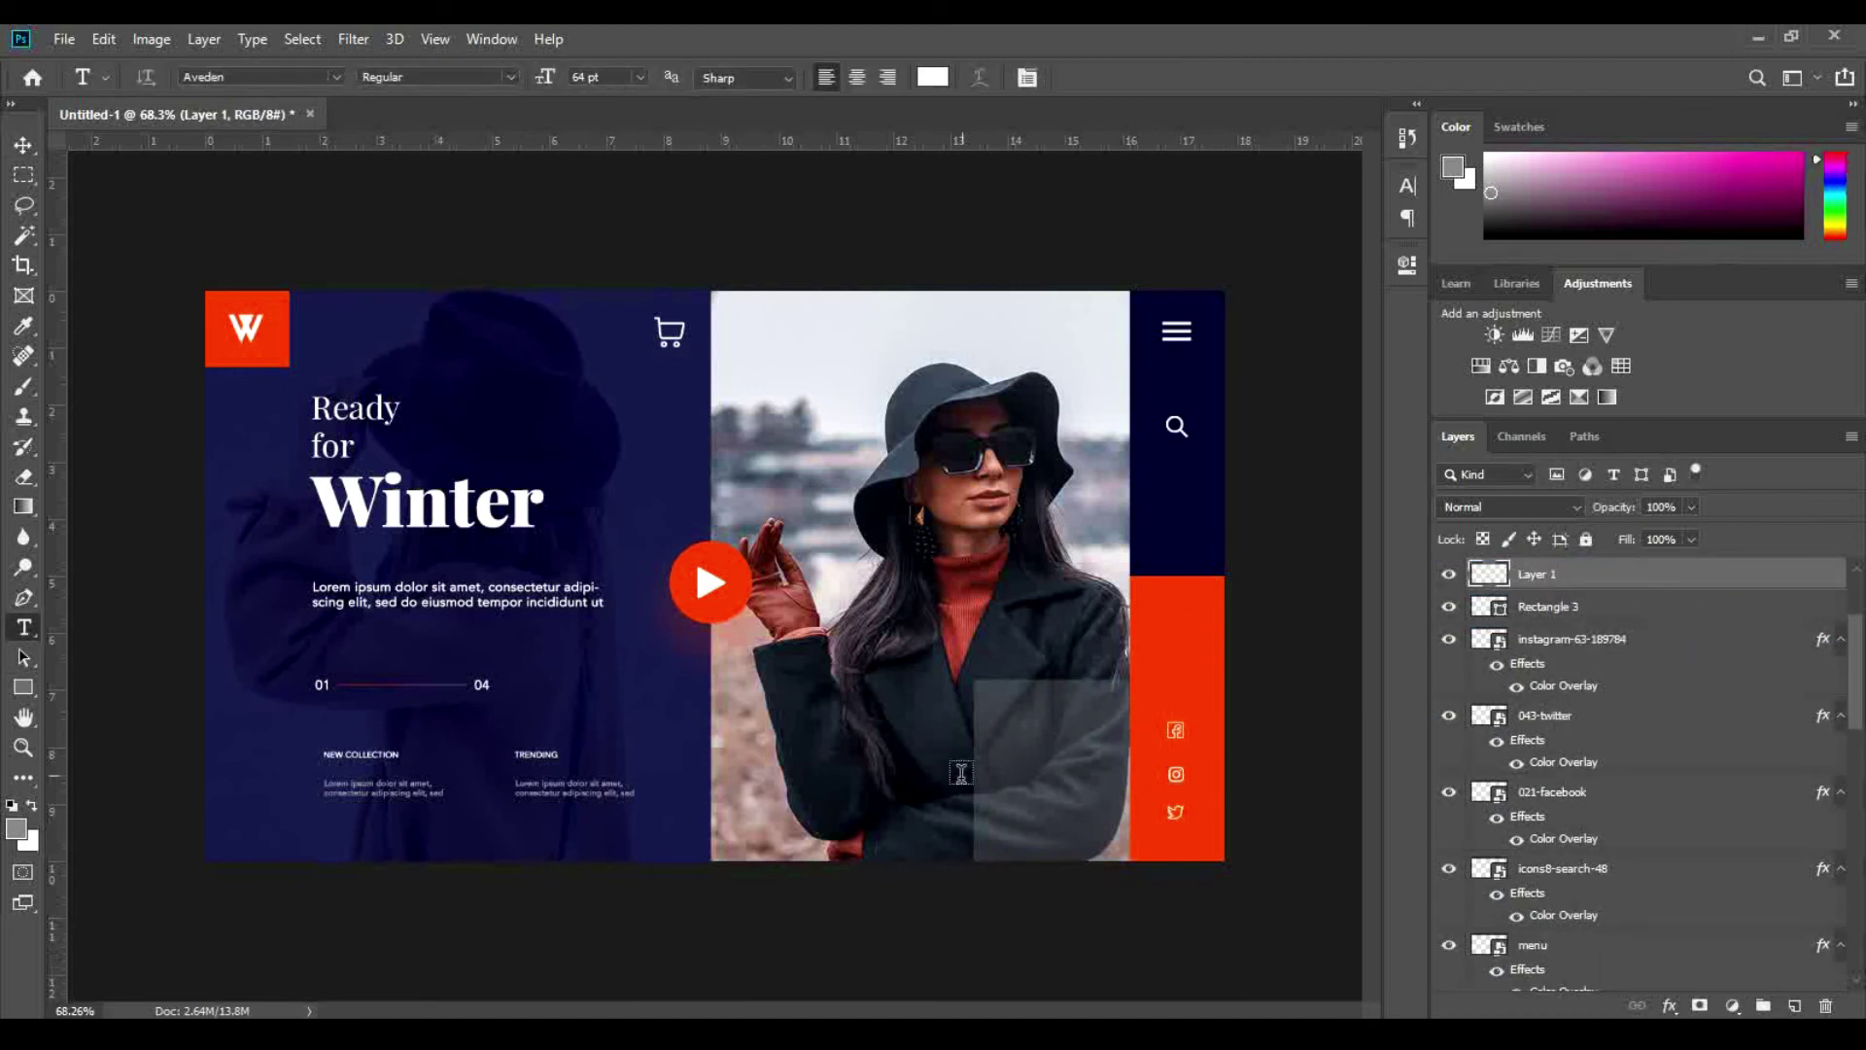
left_click(998, 736)
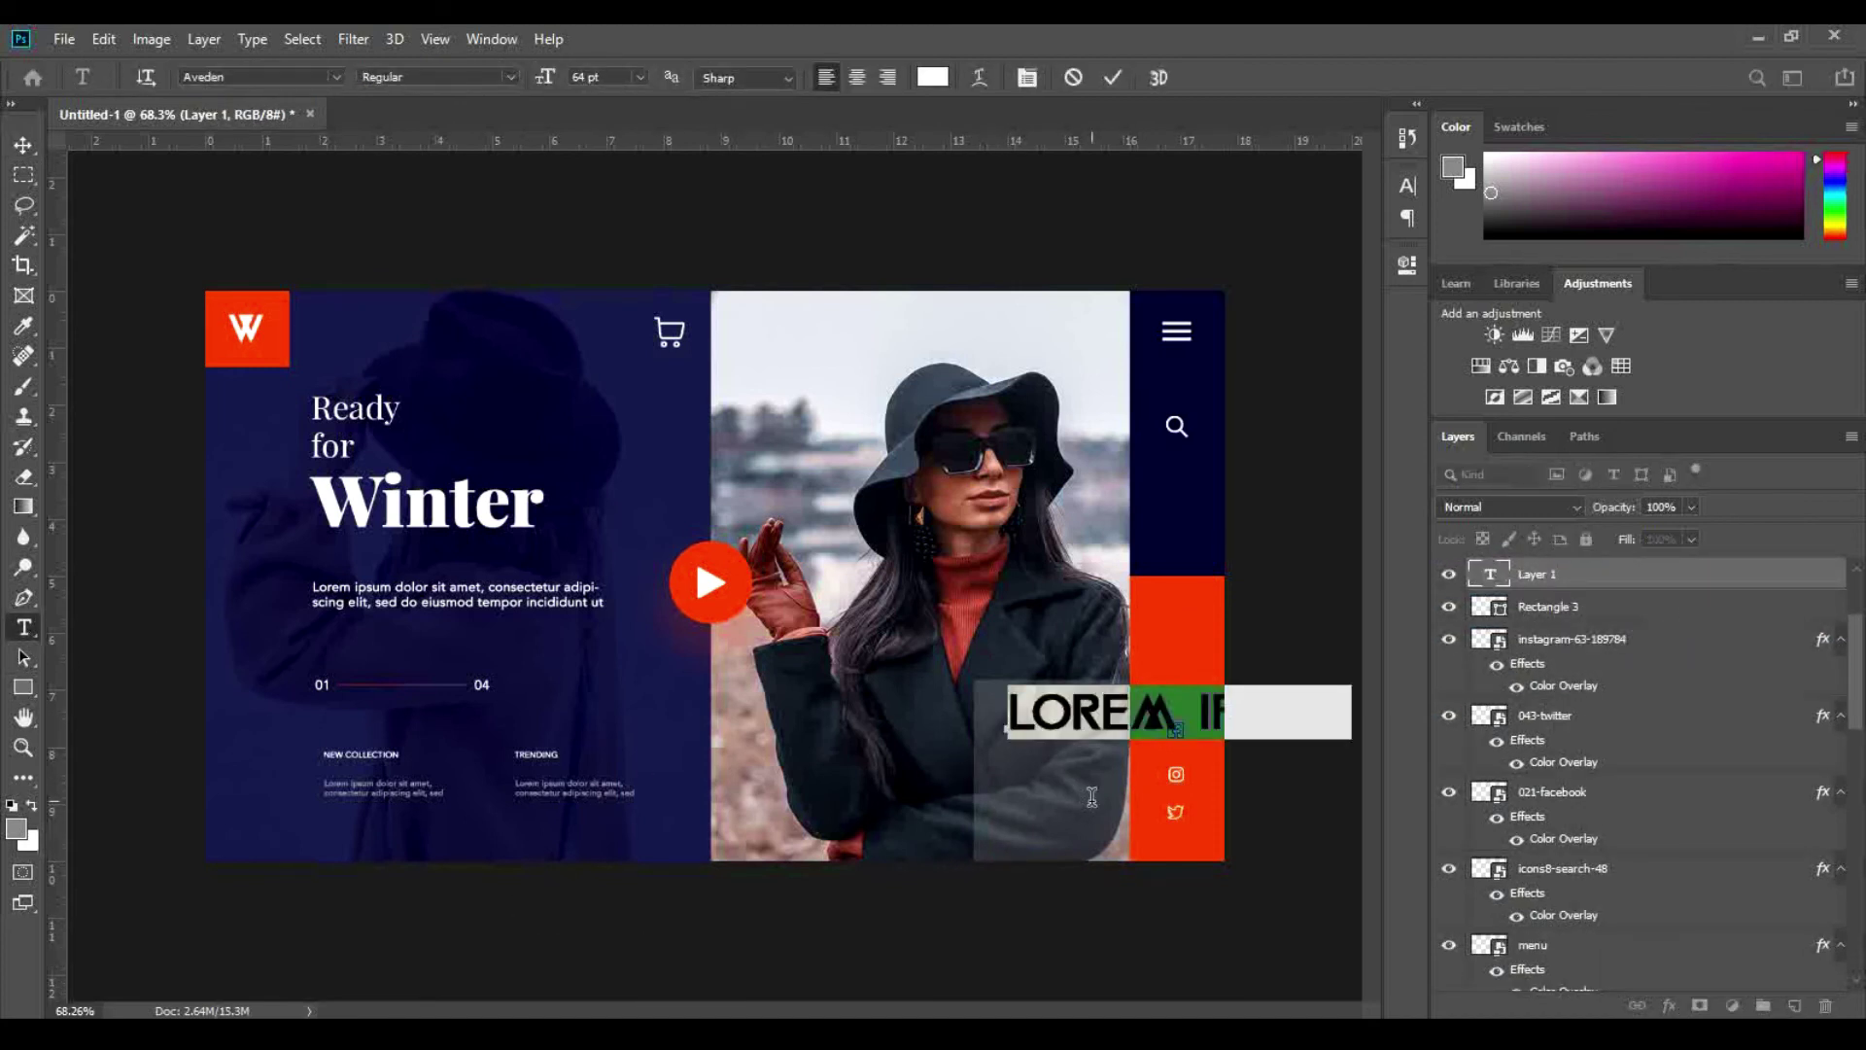
type("E SHOP")
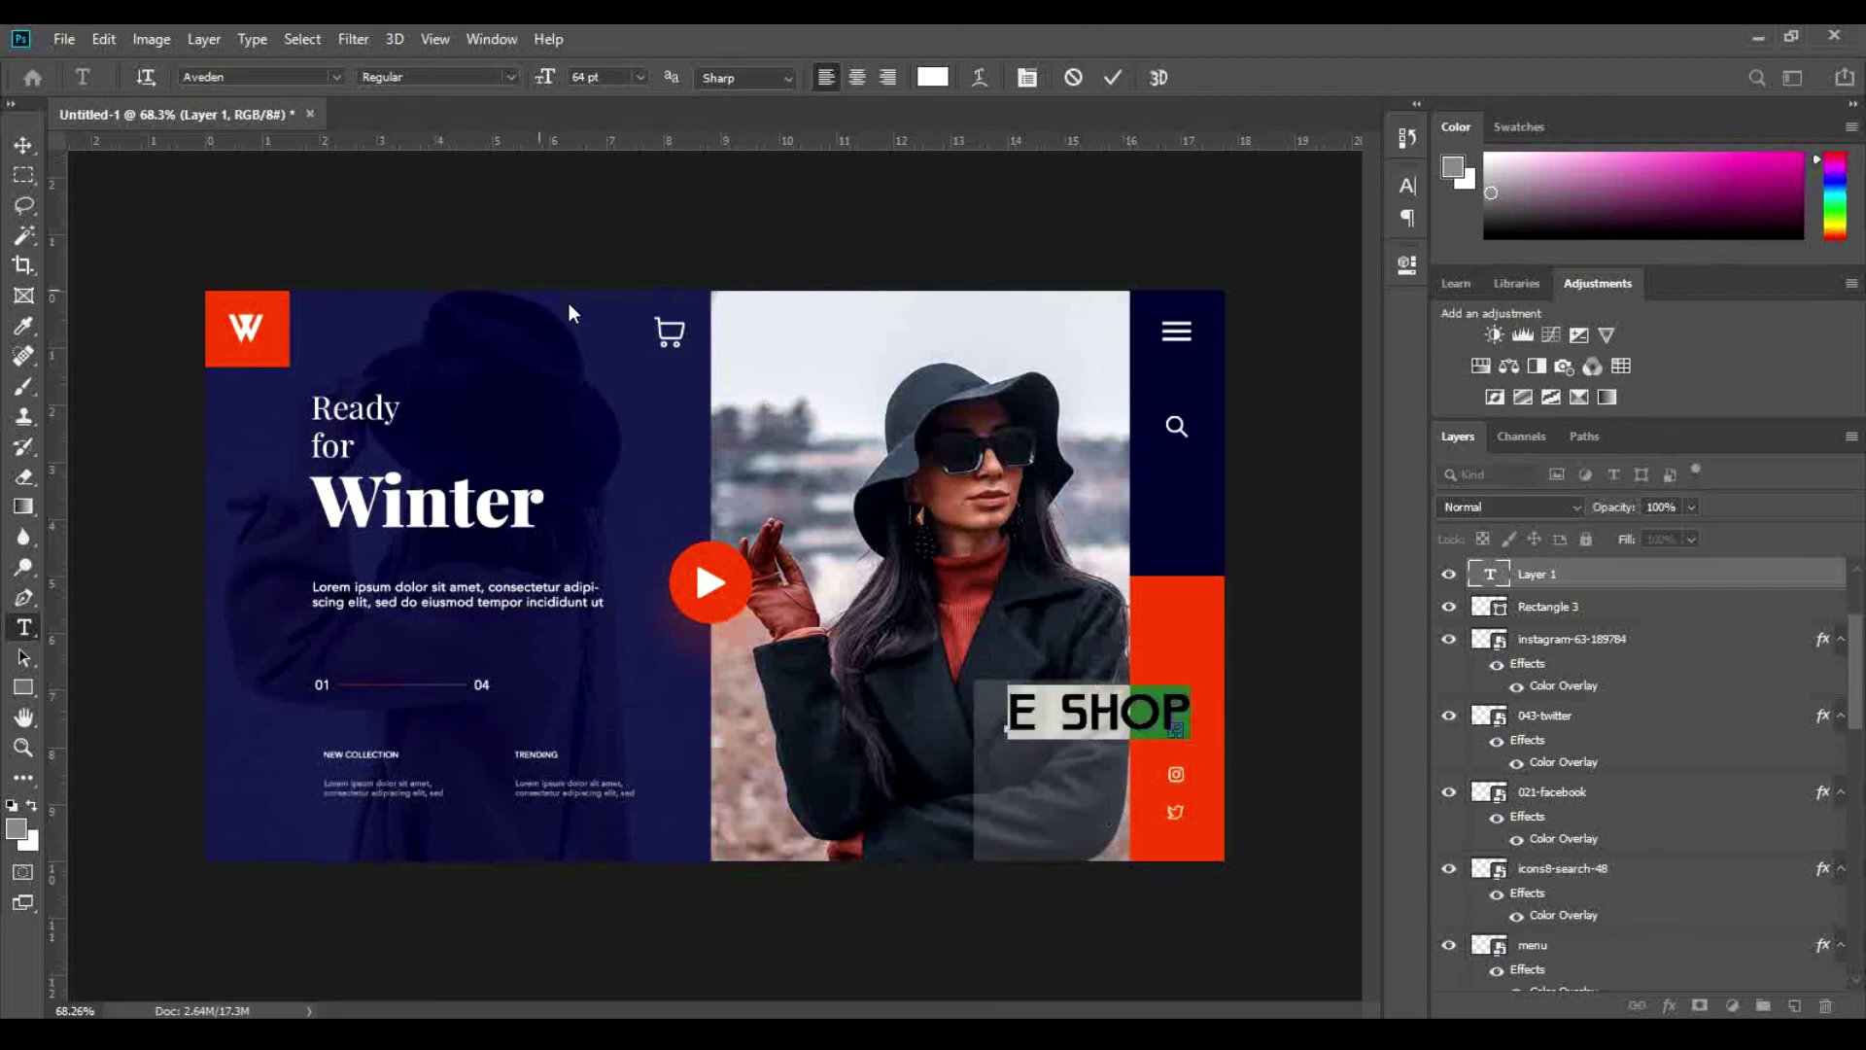
Step: Set the E SHOP text in Avenir LT Std 45 Book at 20 pt
left_click(275, 77)
type("Avenir")
key("Return")
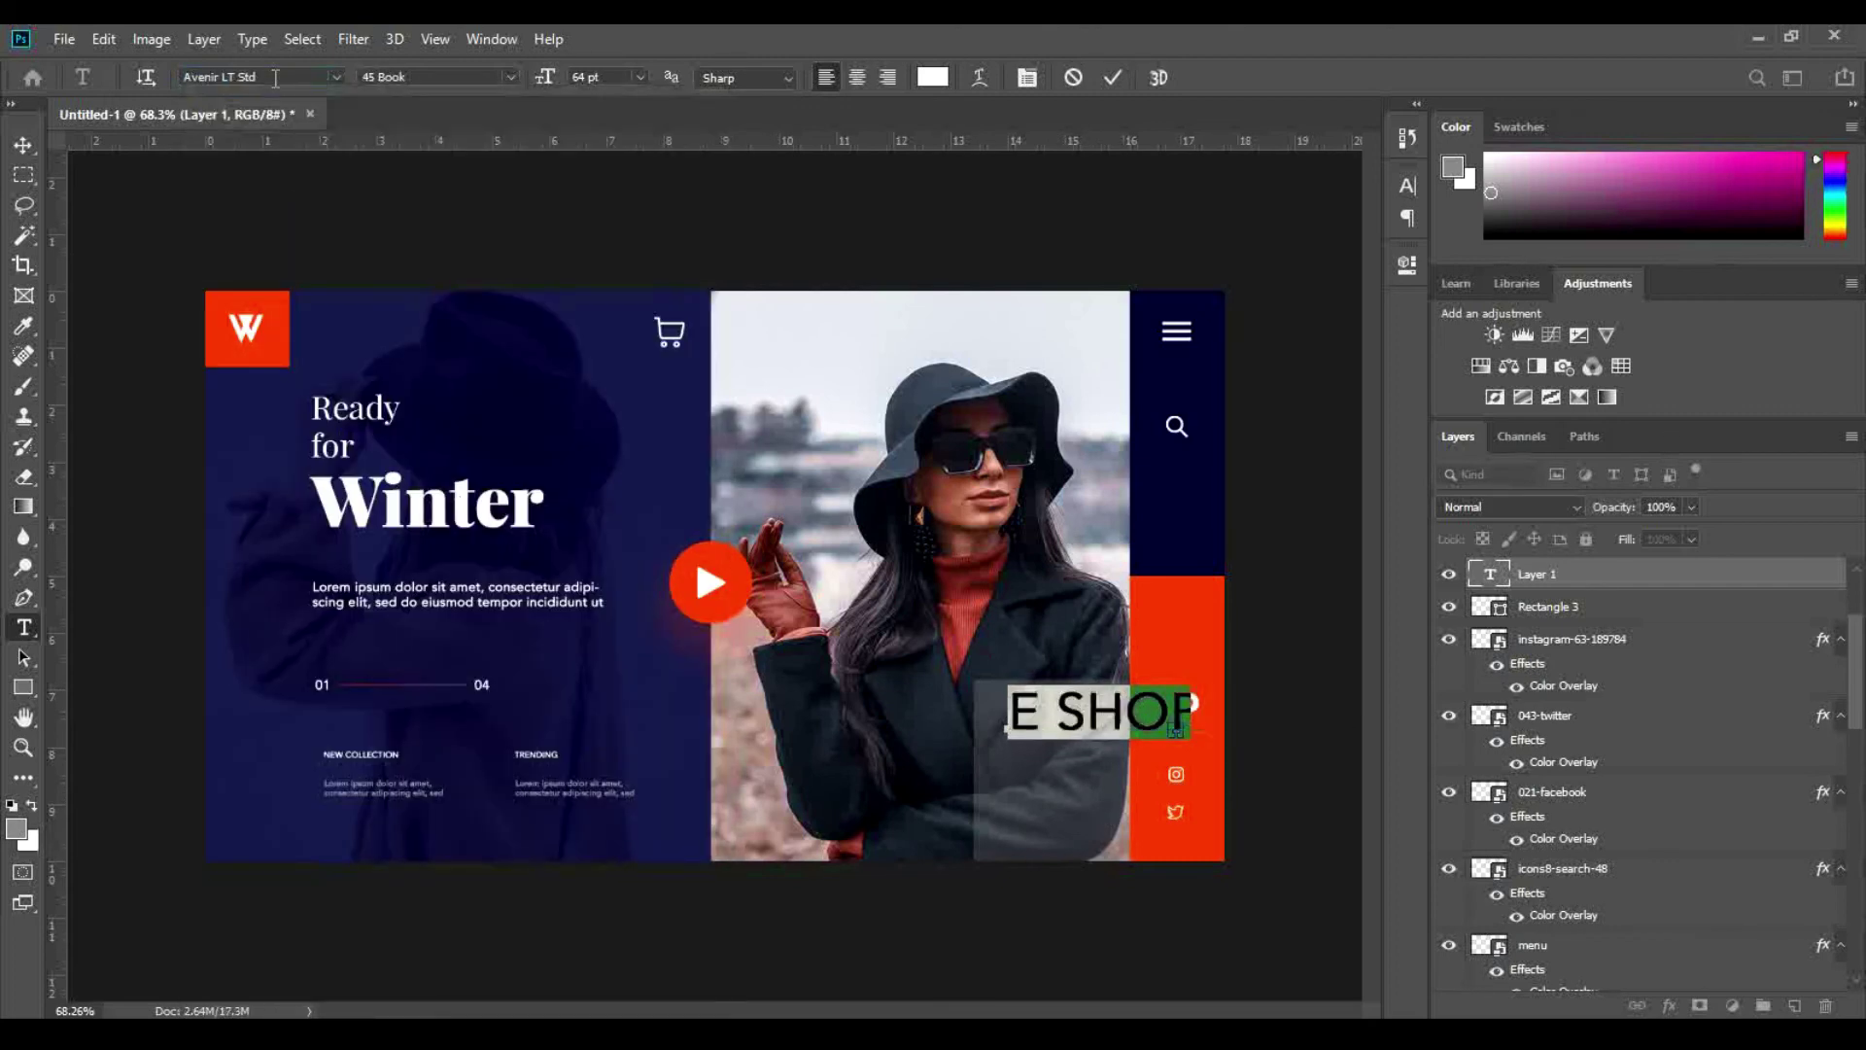
left_click(611, 76)
type("34")
key("Return")
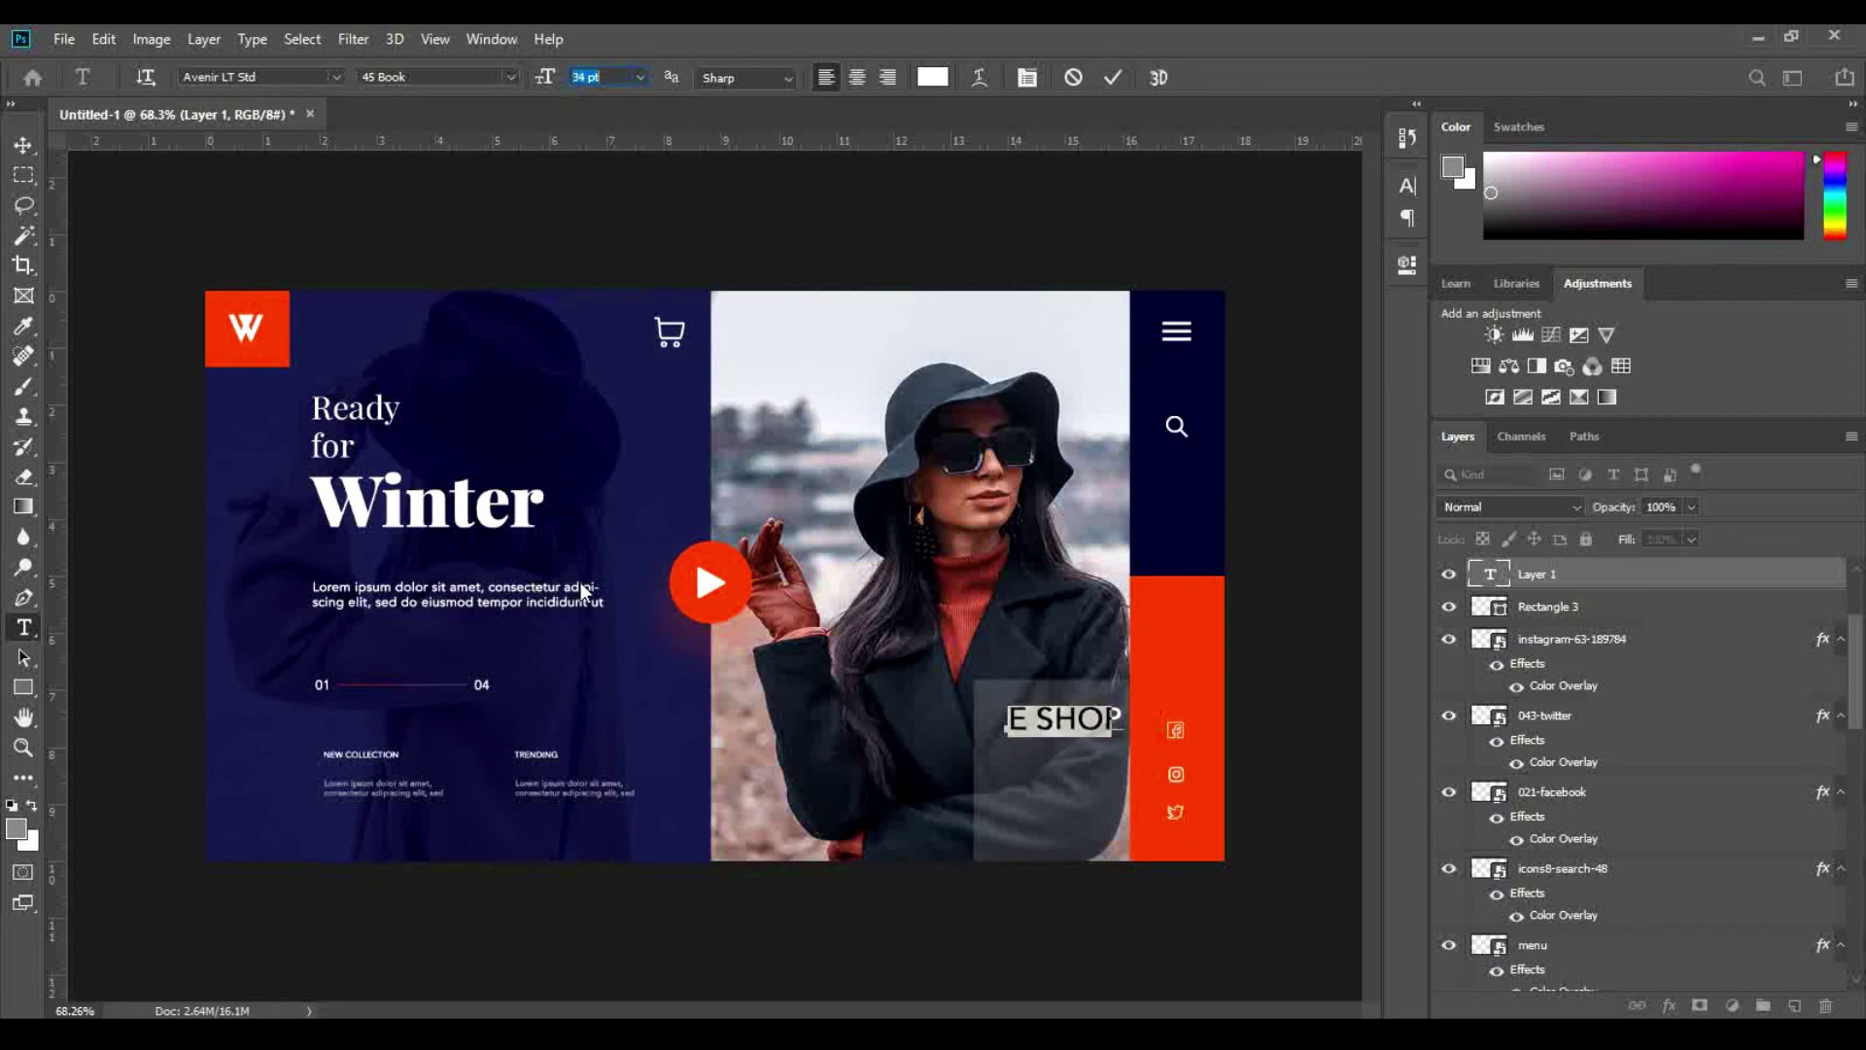
type("28")
key("Return")
key("Down")
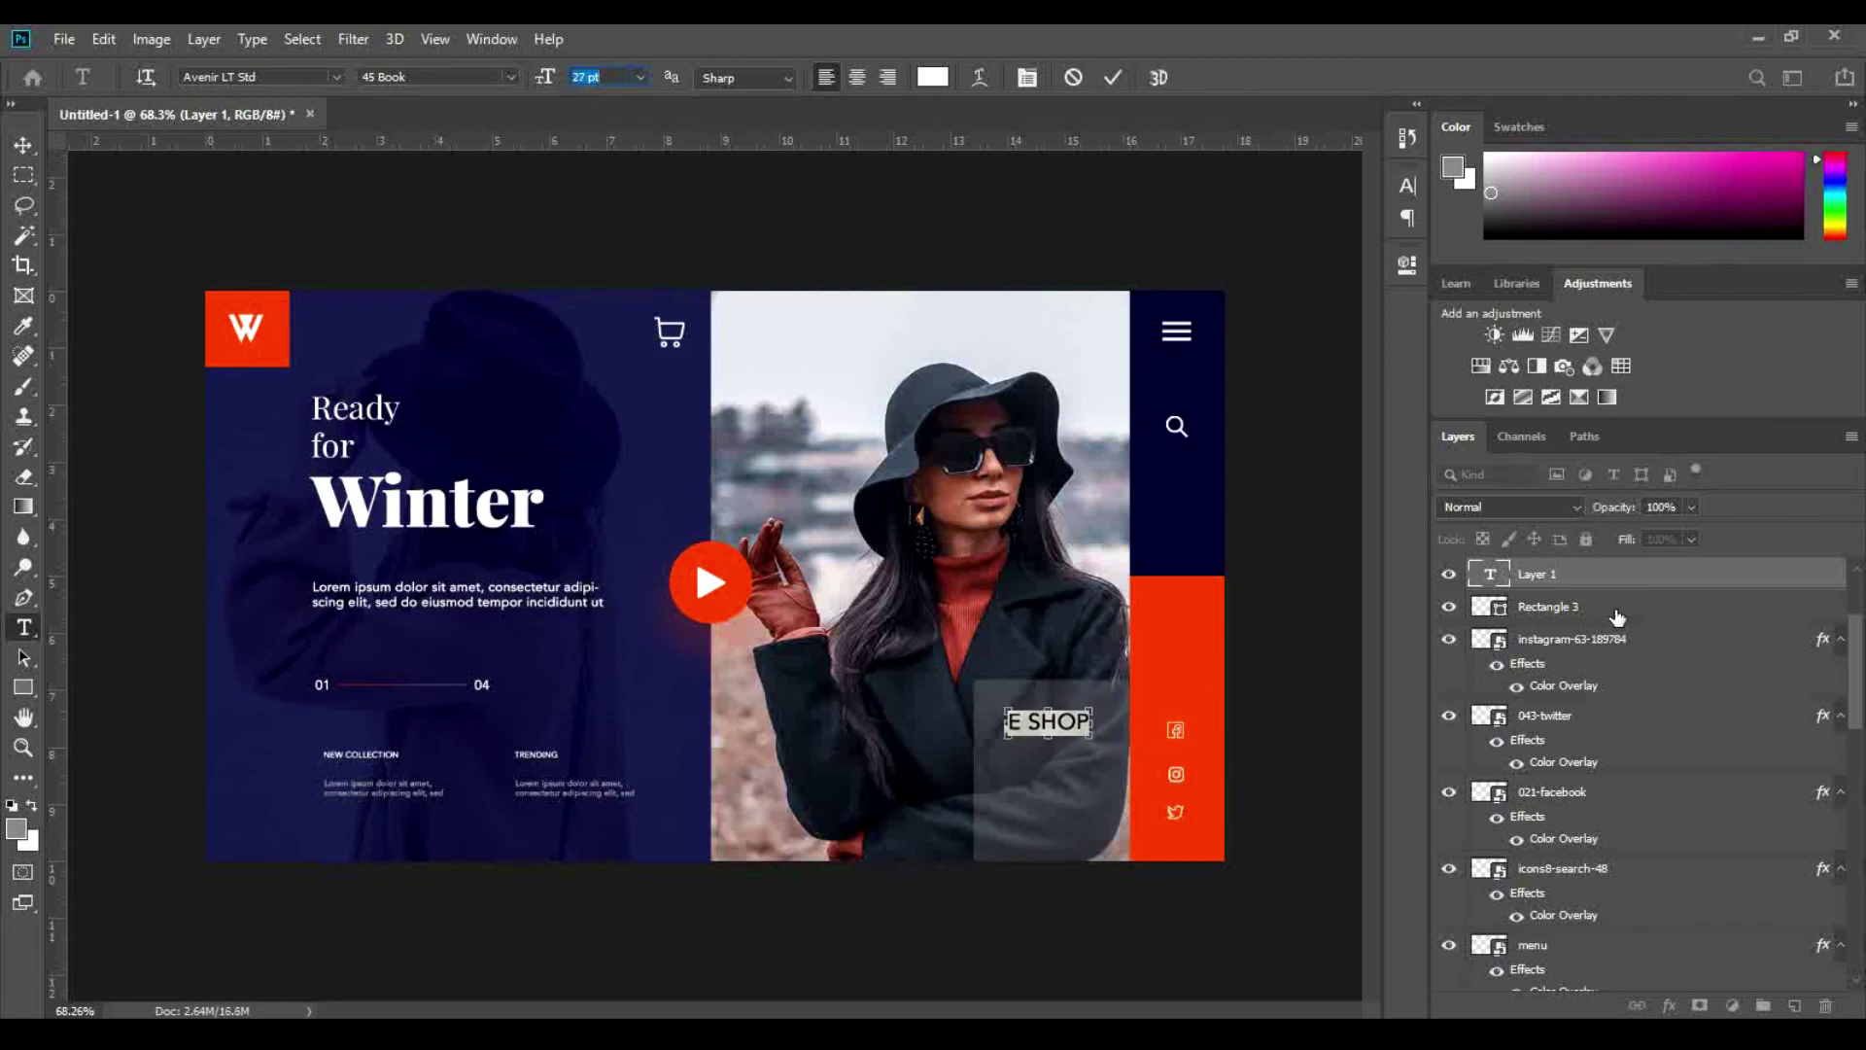
left_click(1112, 78)
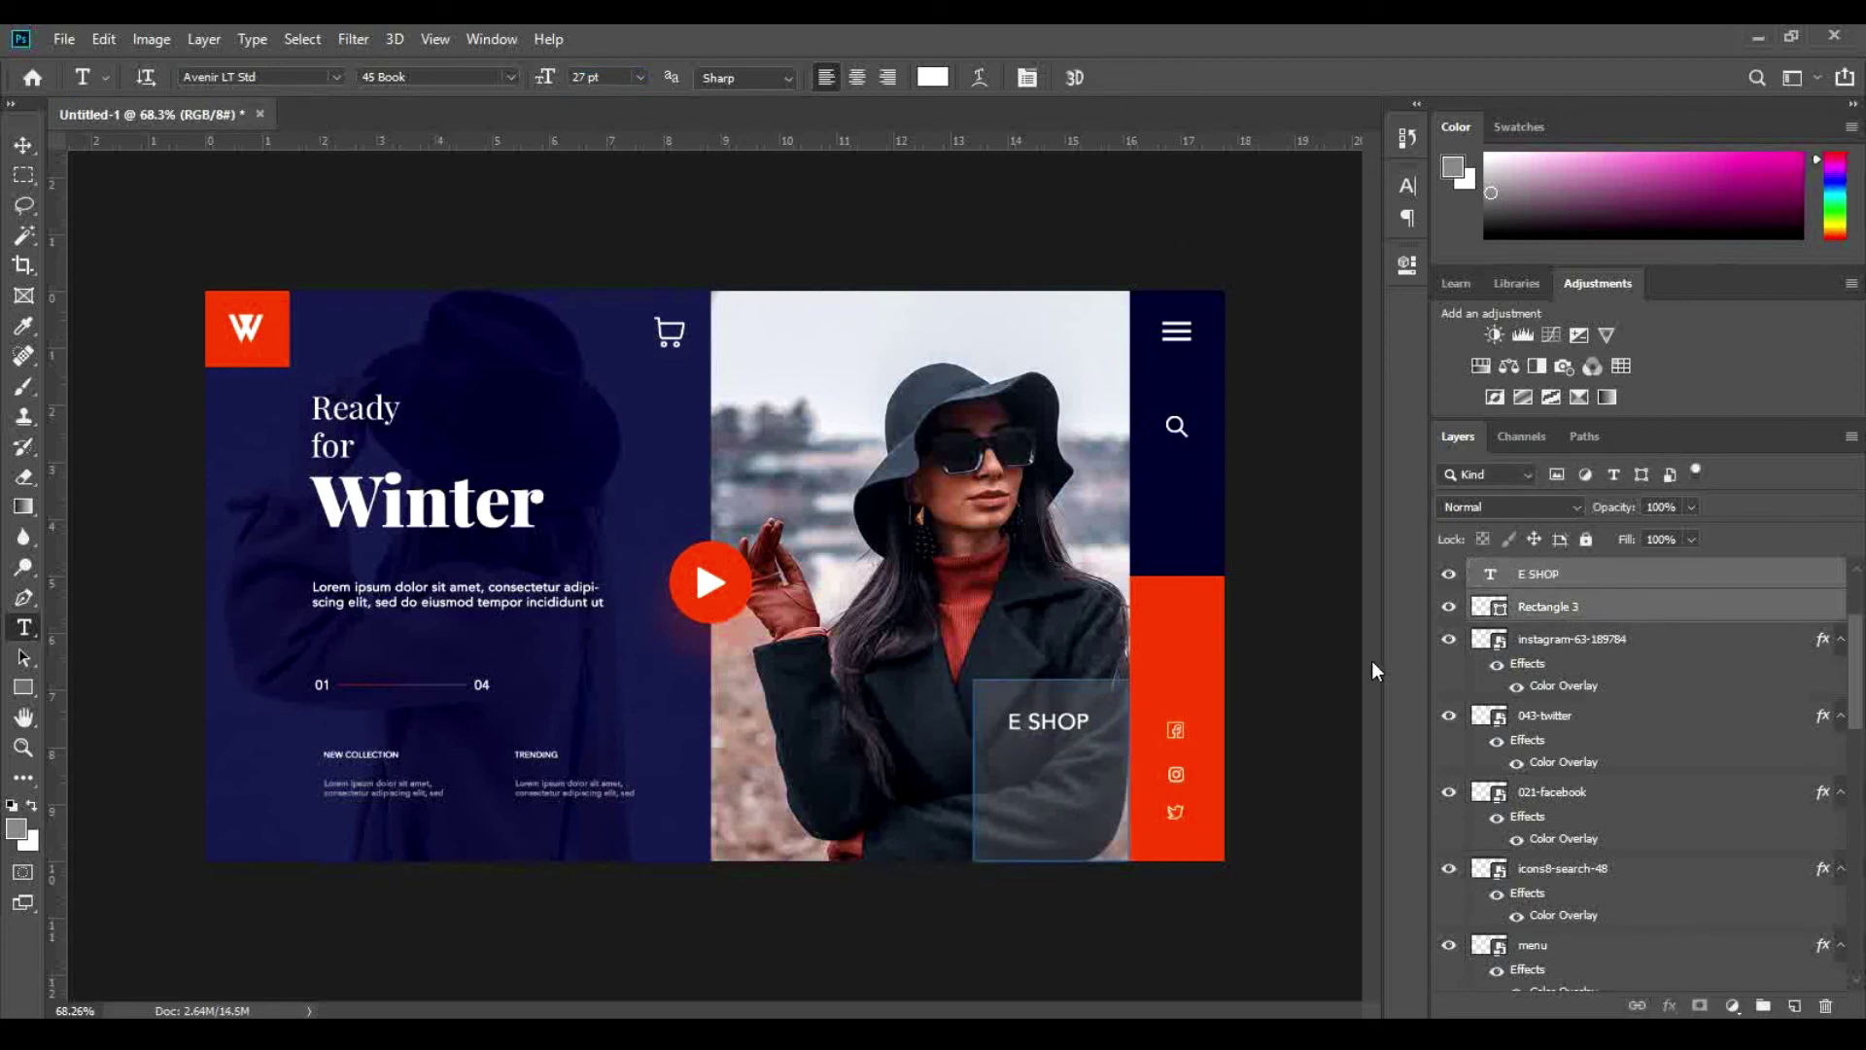
triple_click(1109, 723)
type("20")
key("Return")
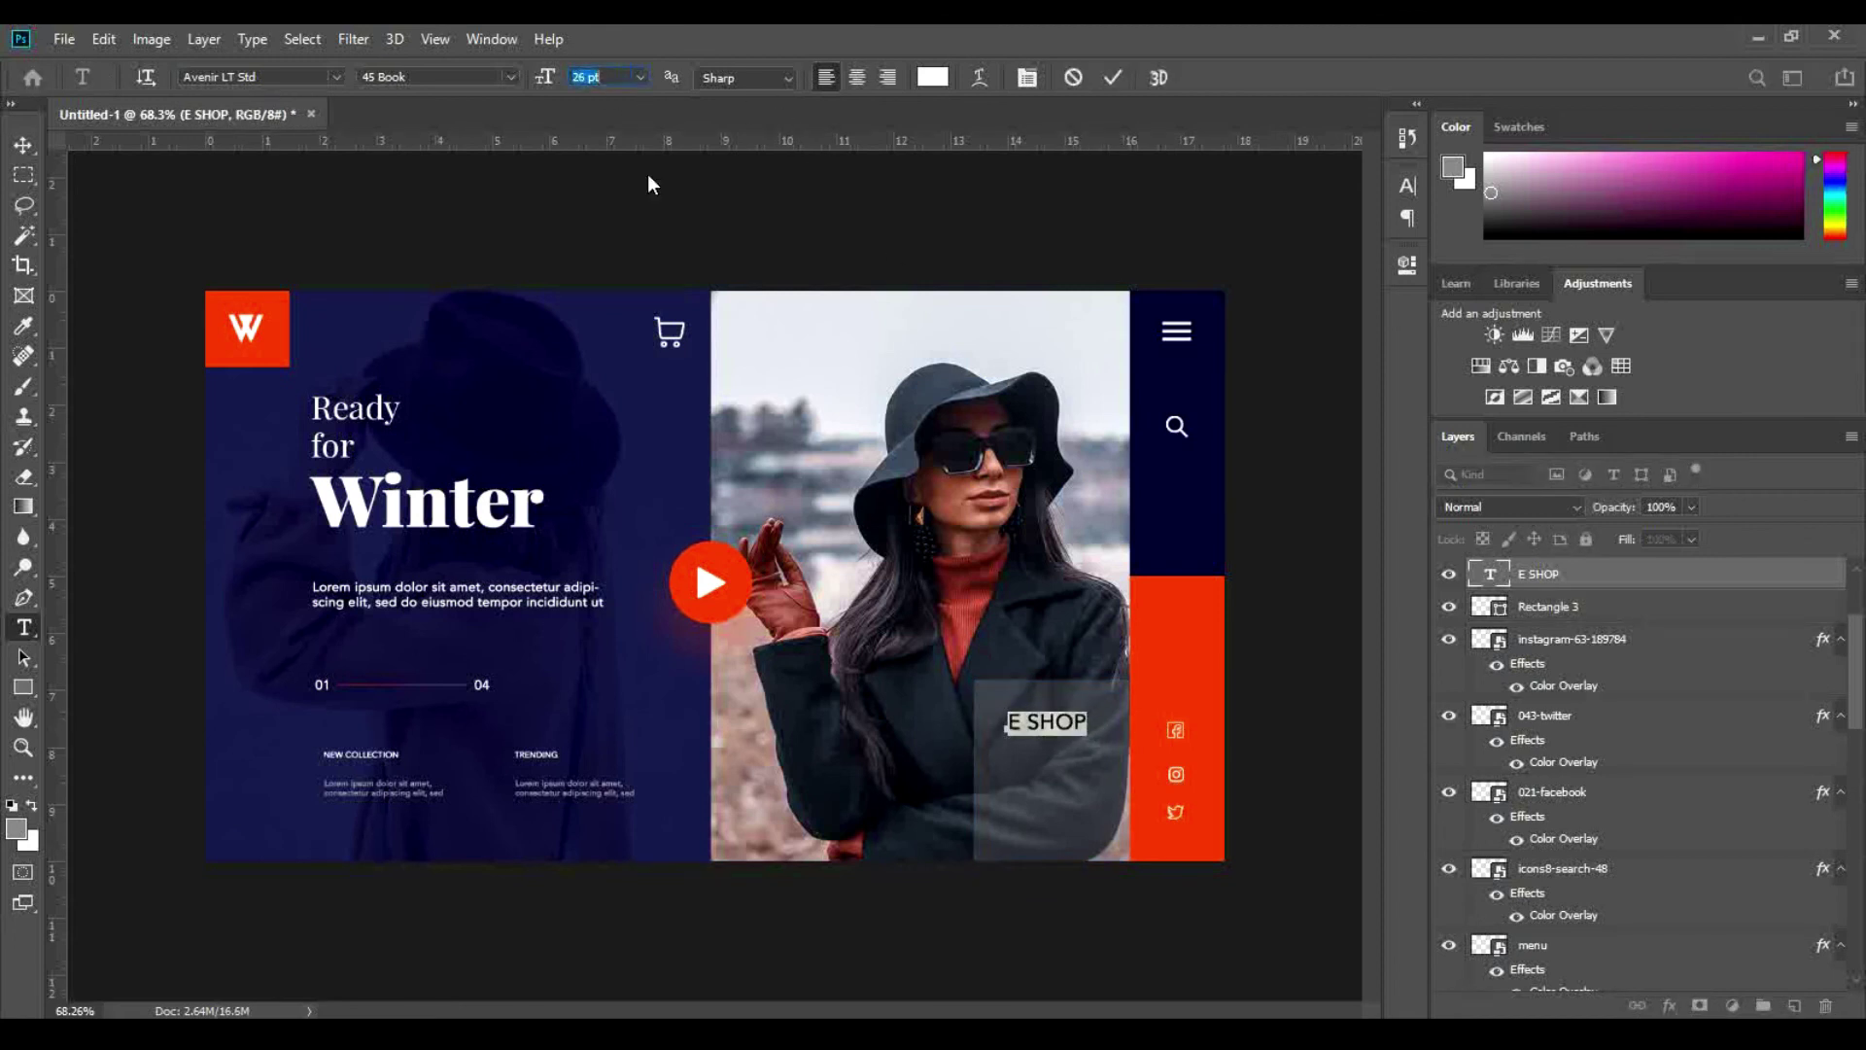
left_click(23, 144)
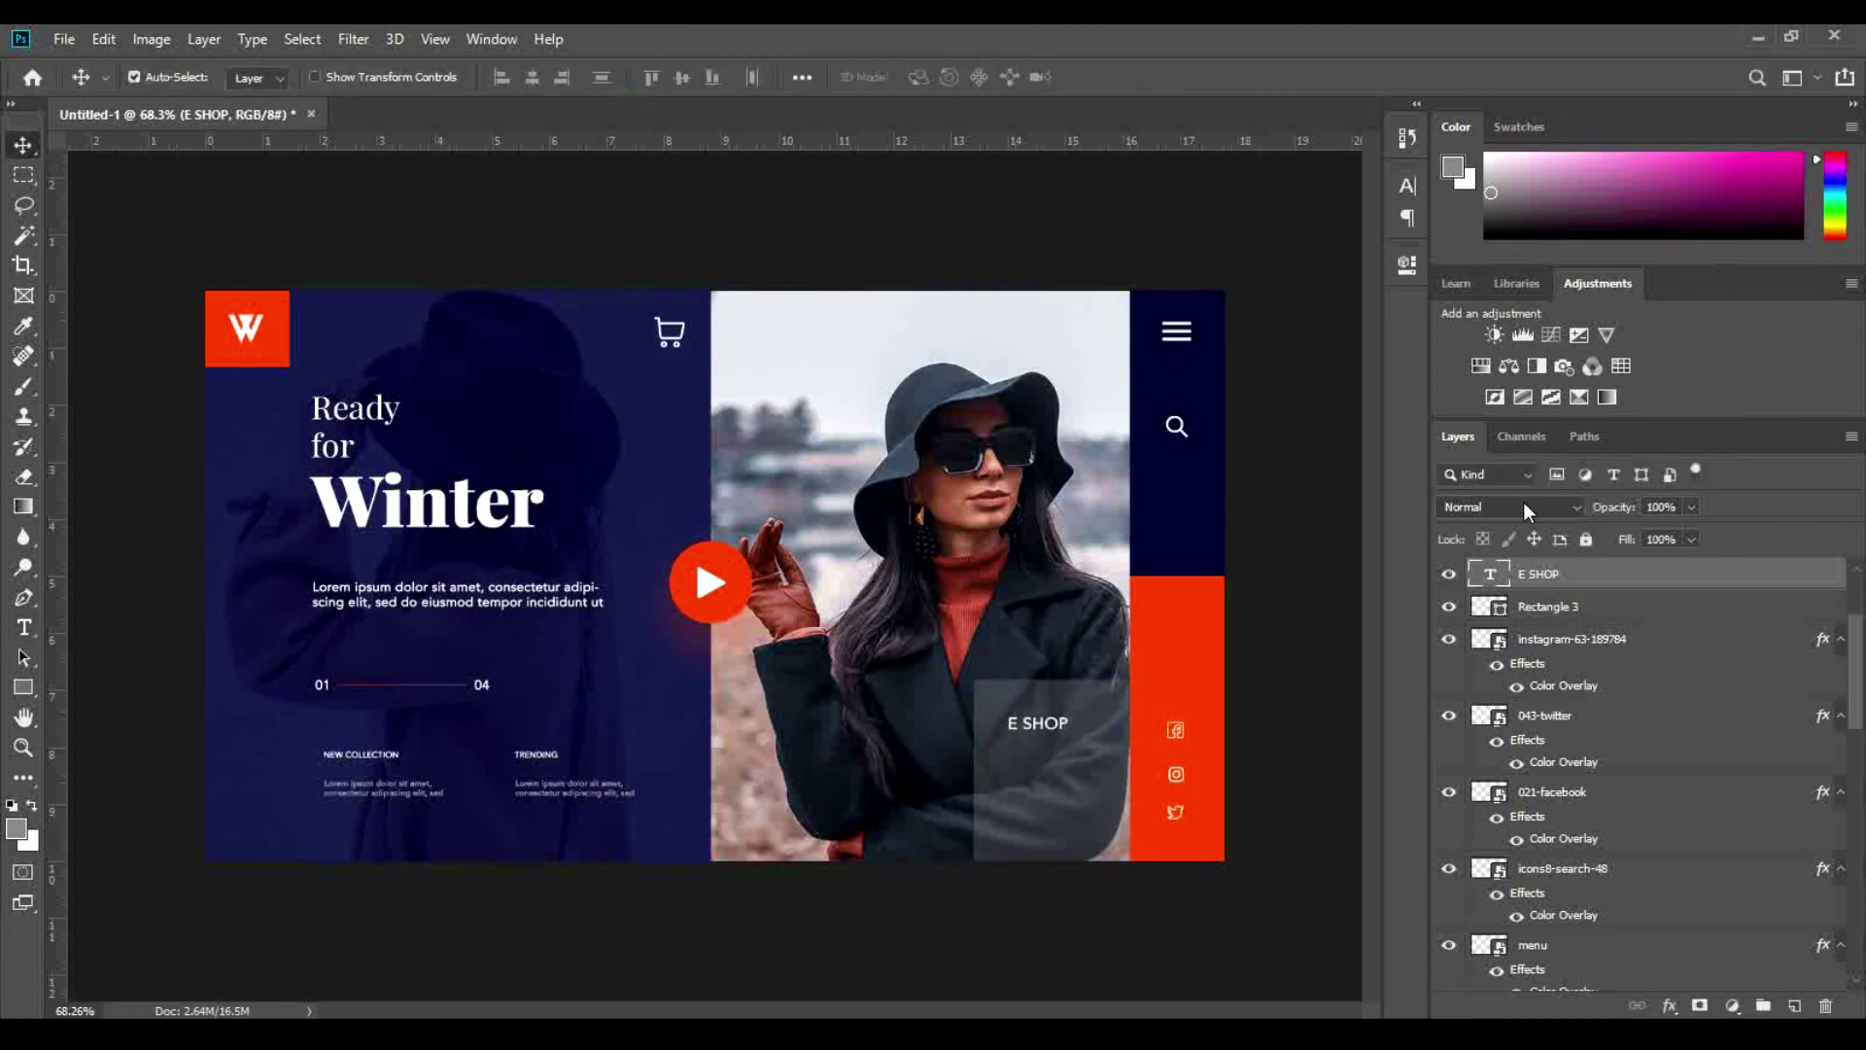
Step: Center the E SHOP text horizontally on the translucent rectangle and place it near the rectangle's upper edge
left_click(1606, 607, "ctrl")
left_click(681, 76)
left_click(532, 77)
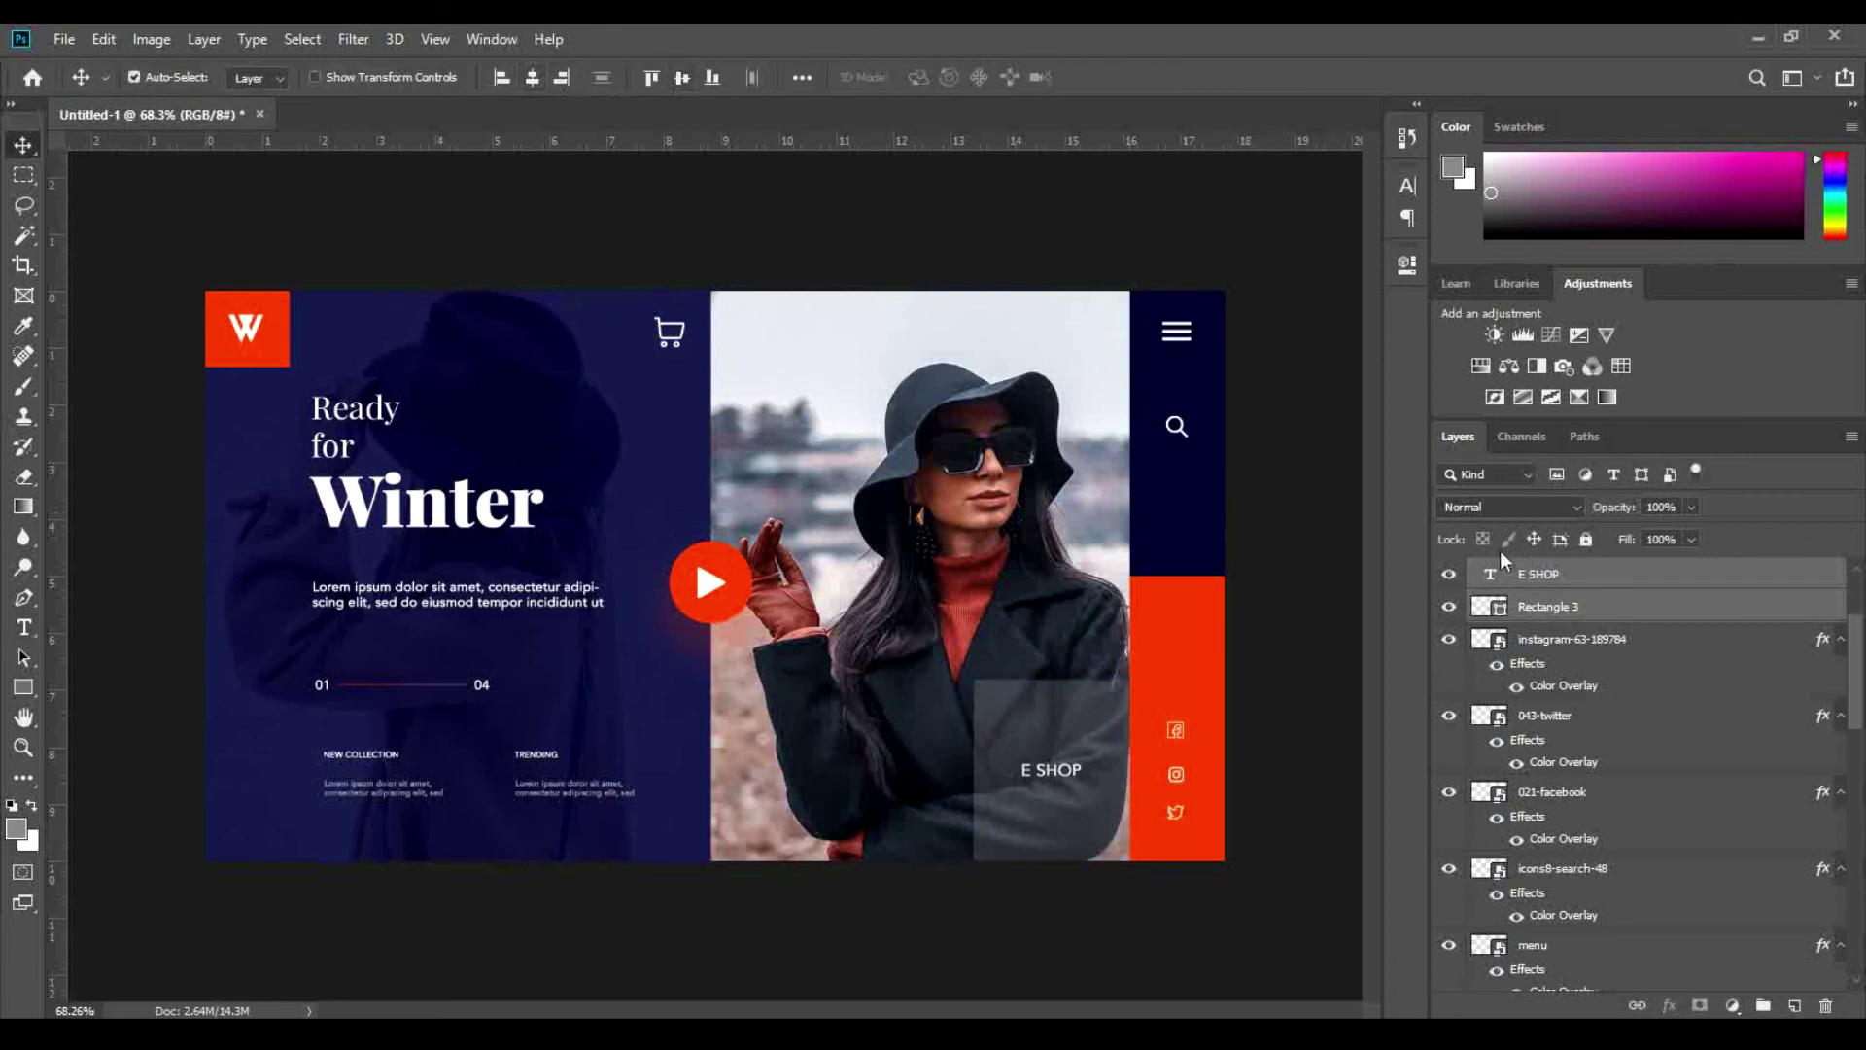
left_click(1663, 583)
key("shift+Up")
key("shift+Up")
key("shift+Up")
key("shift+Up")
key("shift+Up")
key("shift+Up")
key("shift+Up")
key("shift+Up")
key("shift+Down")
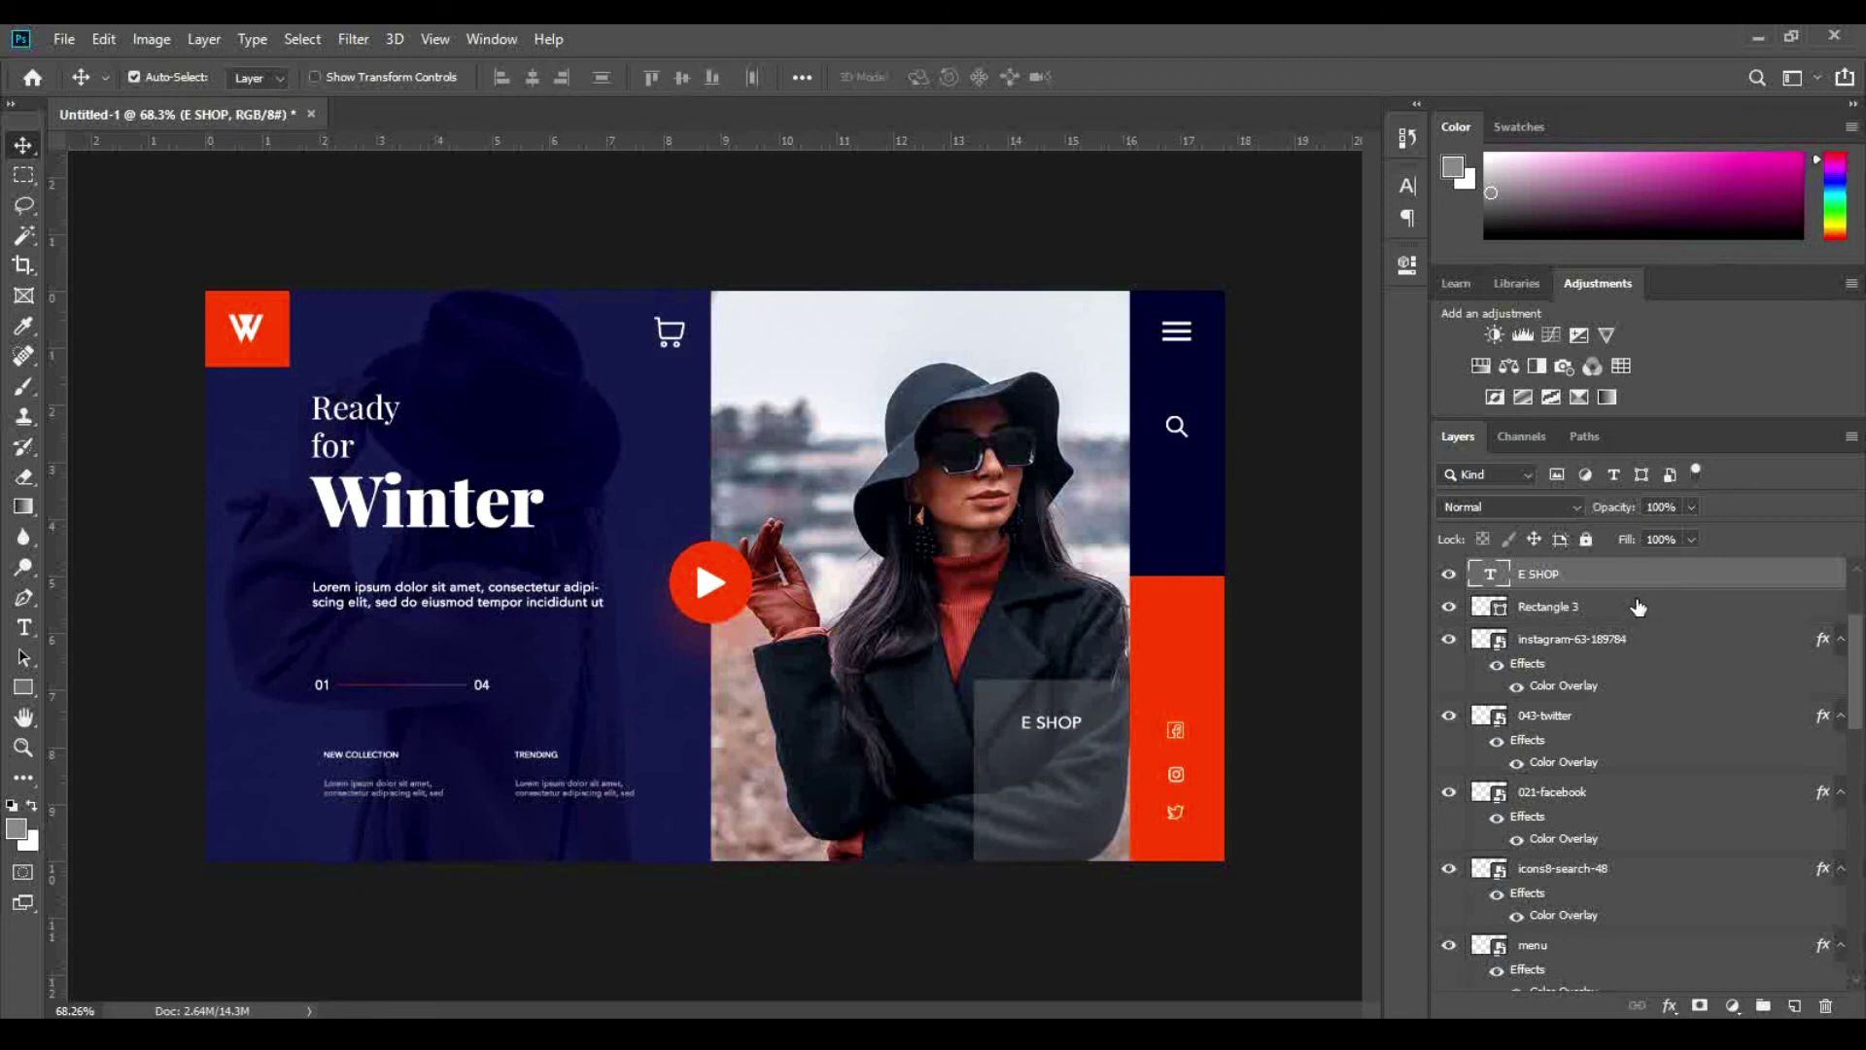
Step: Duplicate the E SHOP text twice, stacking the copies below the original at equal spacing inside the rectangle
key("ctrl+j")
key("shift+Down")
key("shift+Down")
key("shift+Down")
key("shift+Down")
key("shift+Down")
key("shift+Down")
key("ctrl+j")
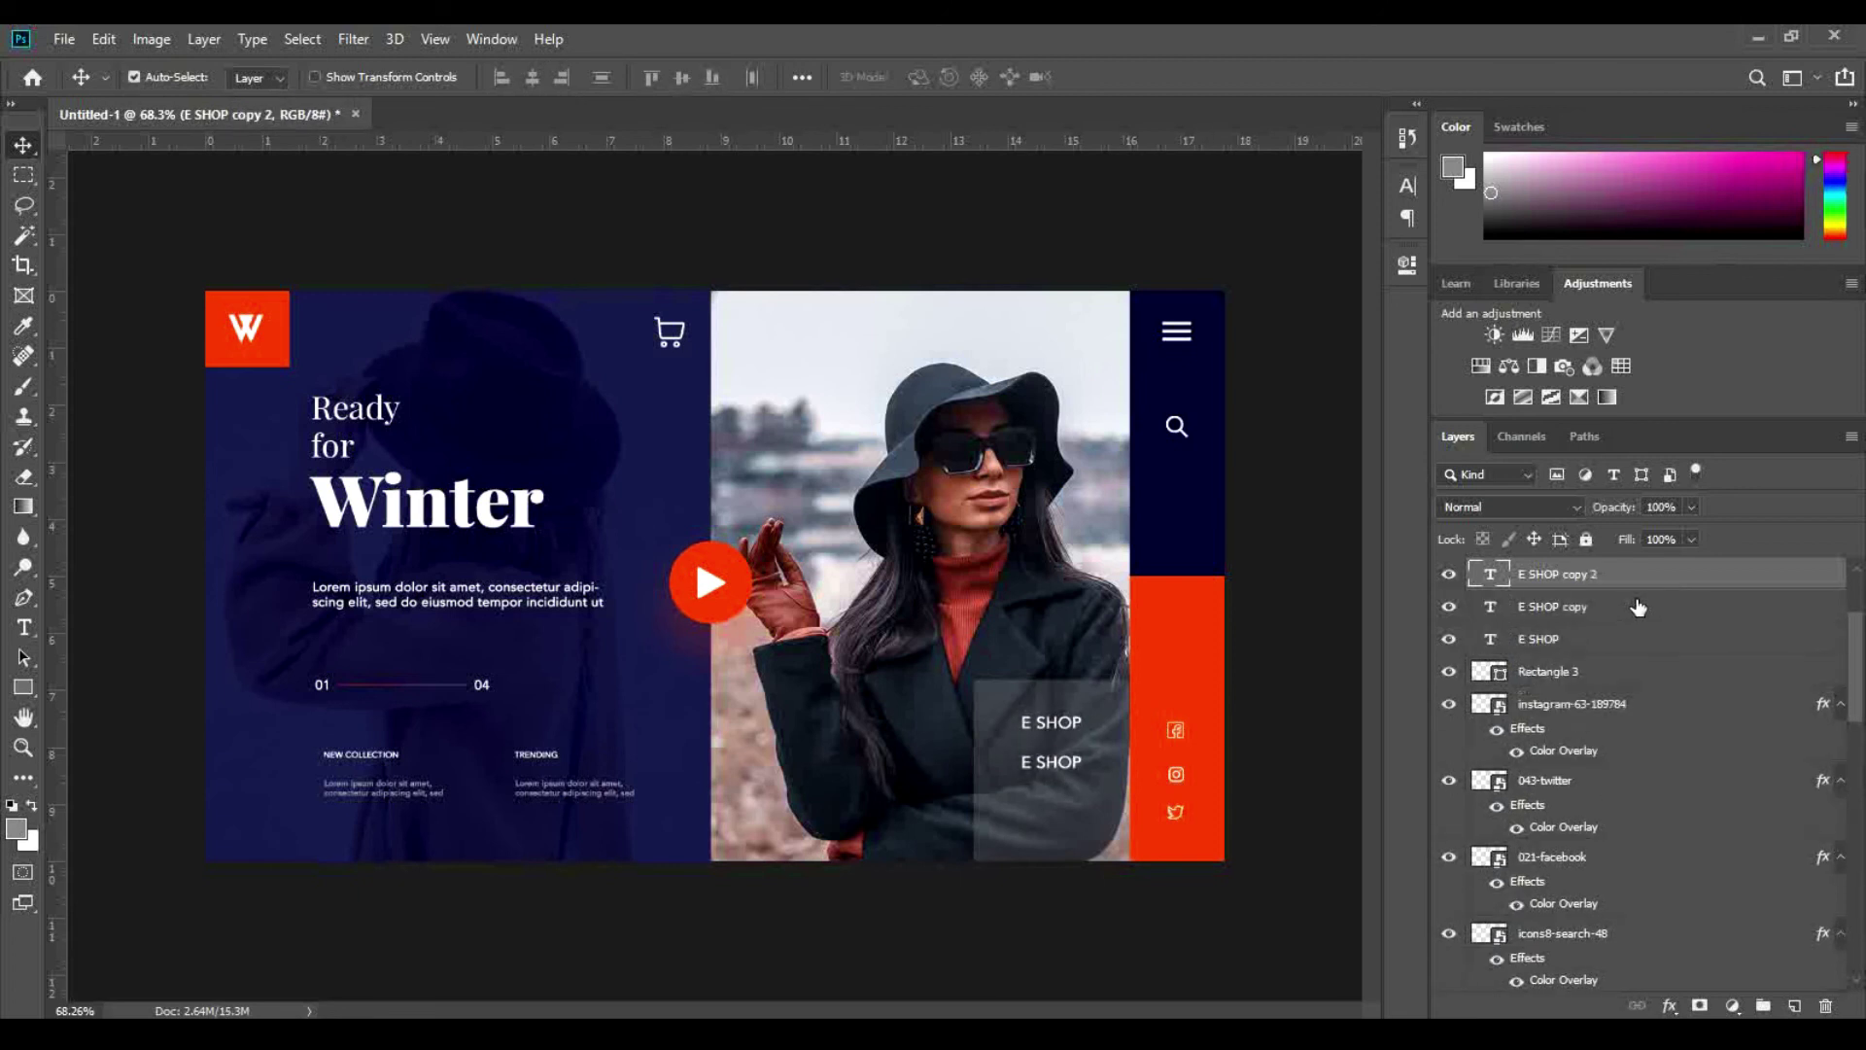
key("shift+Down")
key("shift+Down")
key("shift+Down")
key("shift+Down")
key("shift+Down")
key("shift+Down")
Step: Shift all three E SHOP texts slightly down together to center the stack vertically in the rectangle
left_click(1632, 642, "shift")
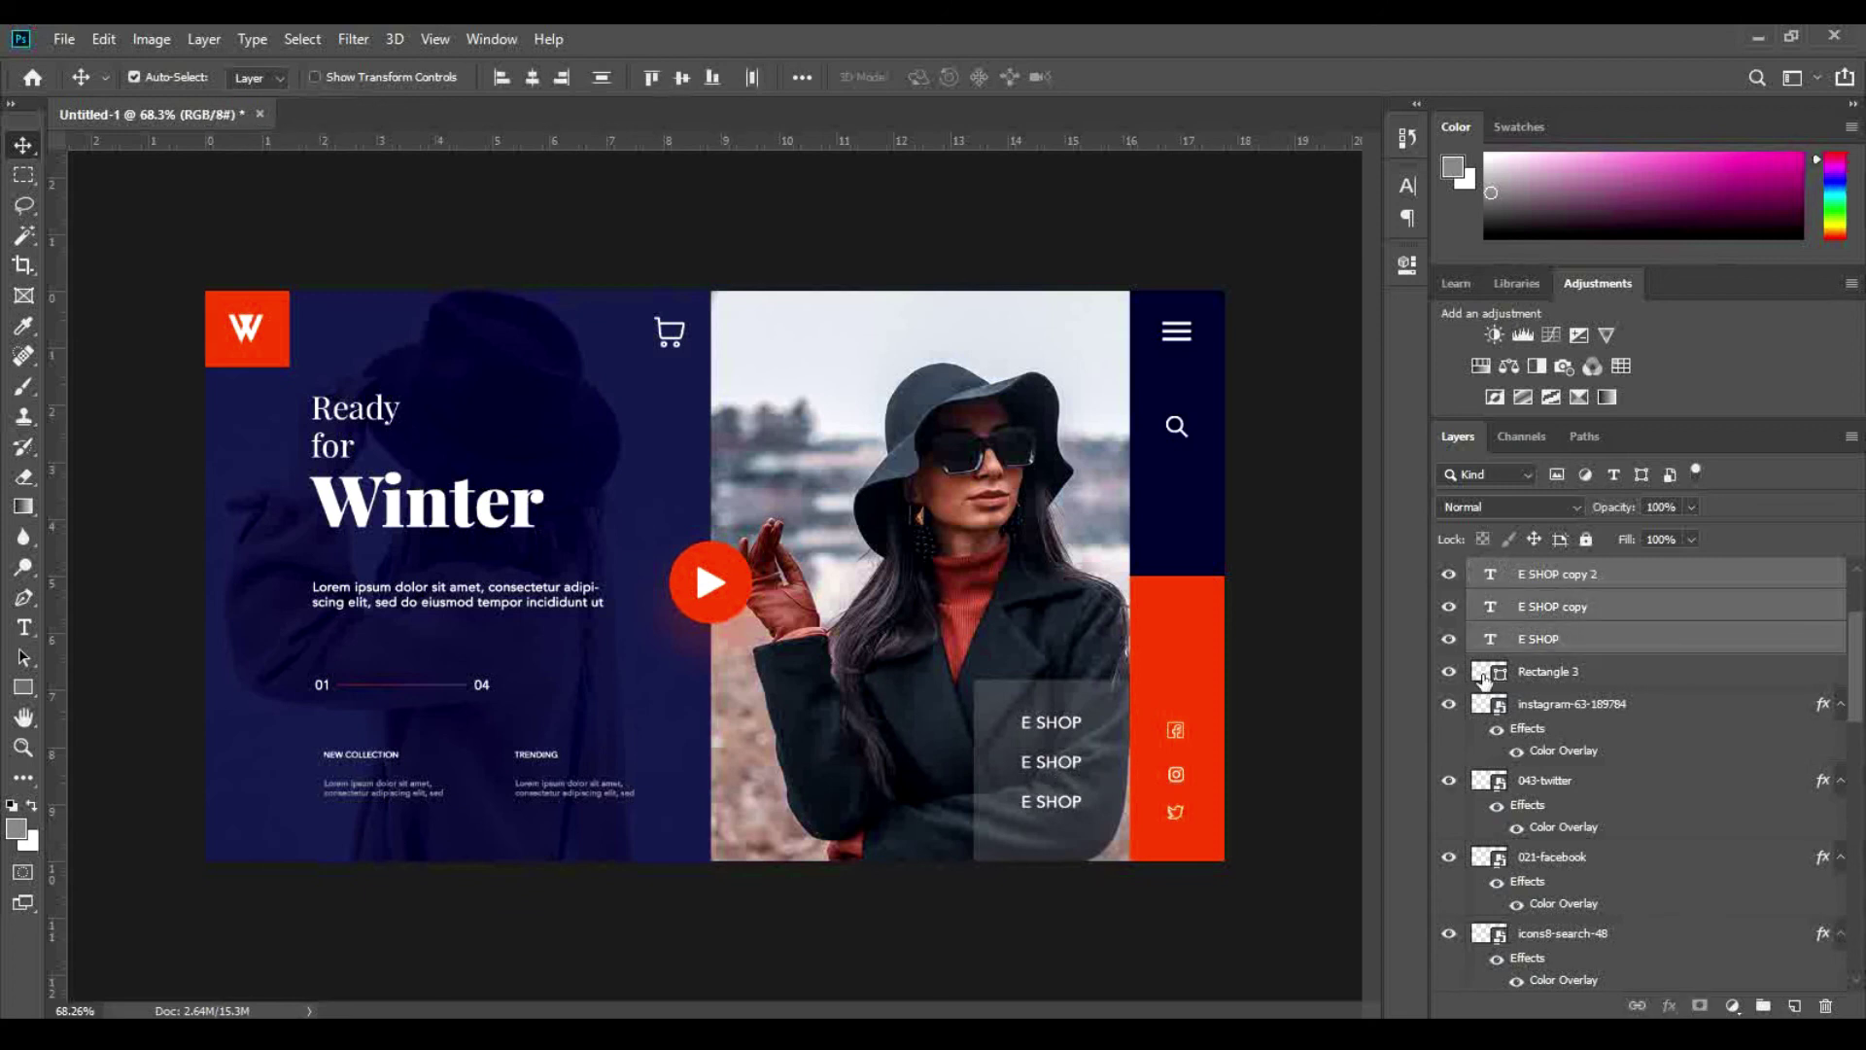
key("shift+Down")
key("shift+Down")
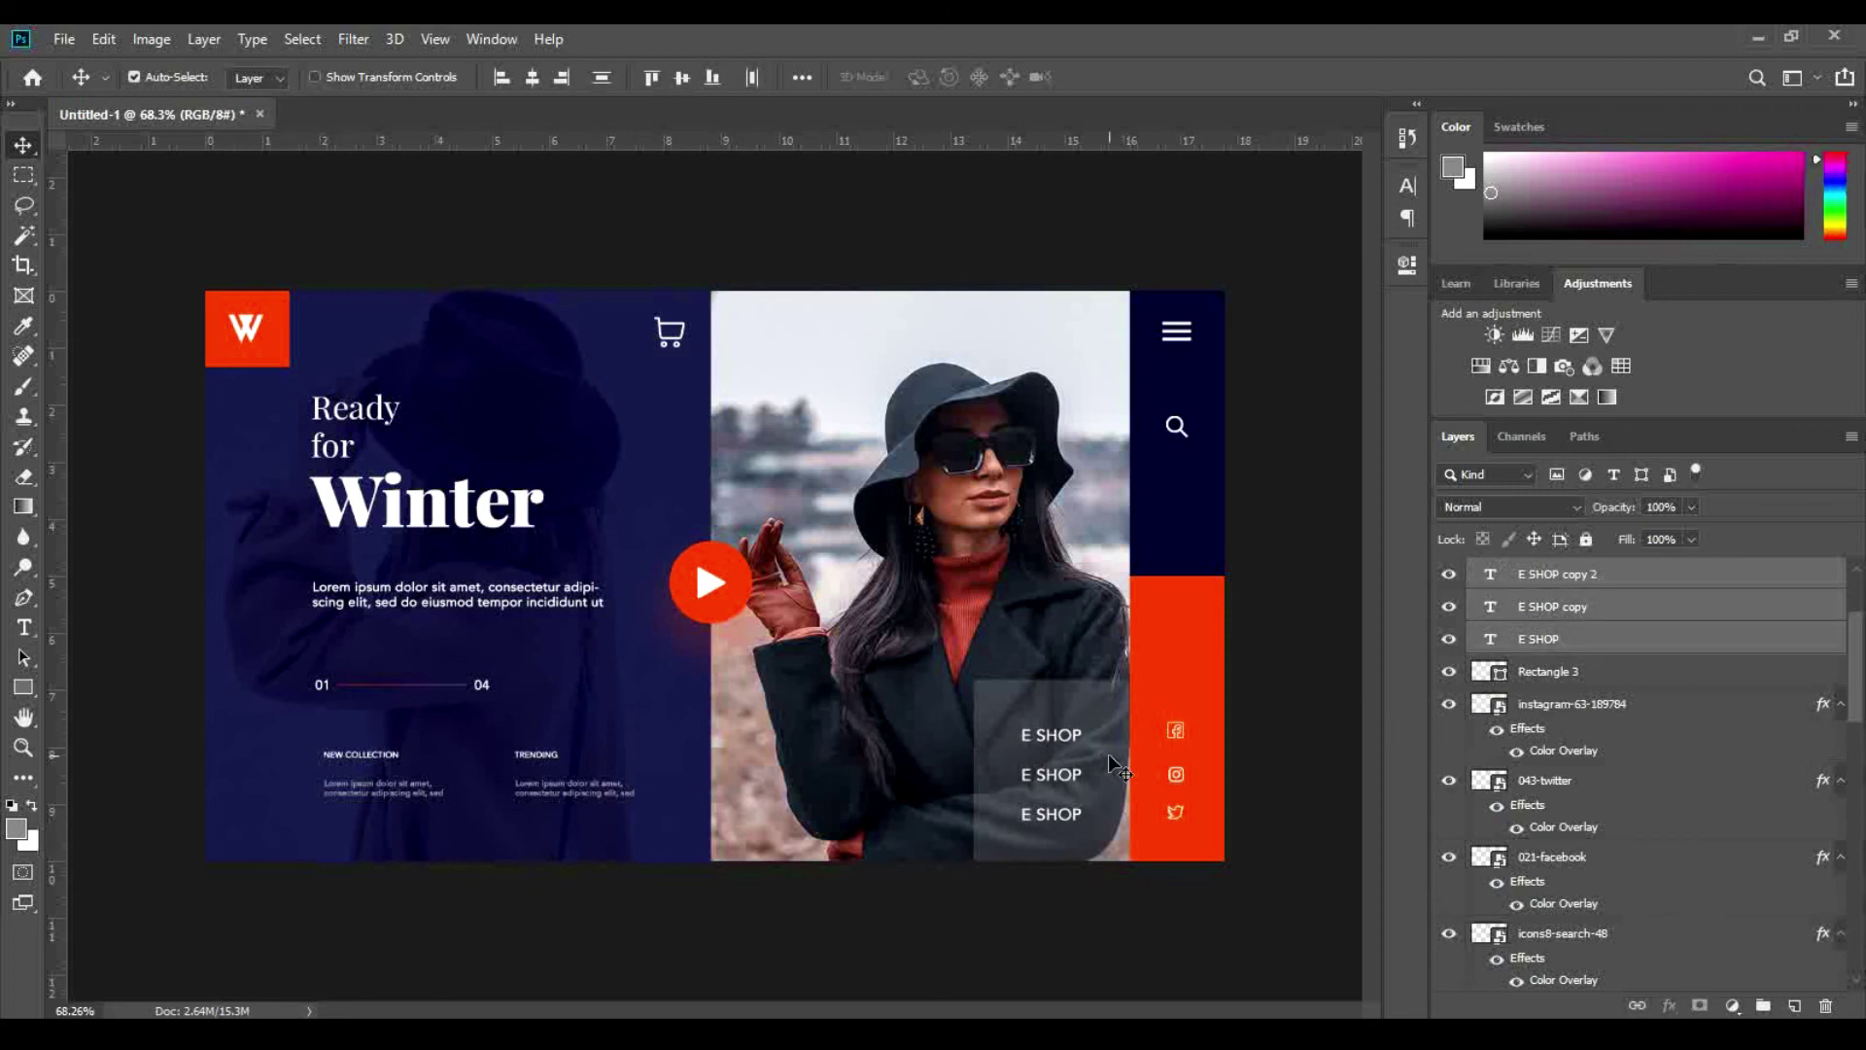
Step: Change the second E SHOP label to "OUR TEAM" and the third to "CONTACT"
key("t")
triple_click(1053, 736)
left_click(1112, 77)
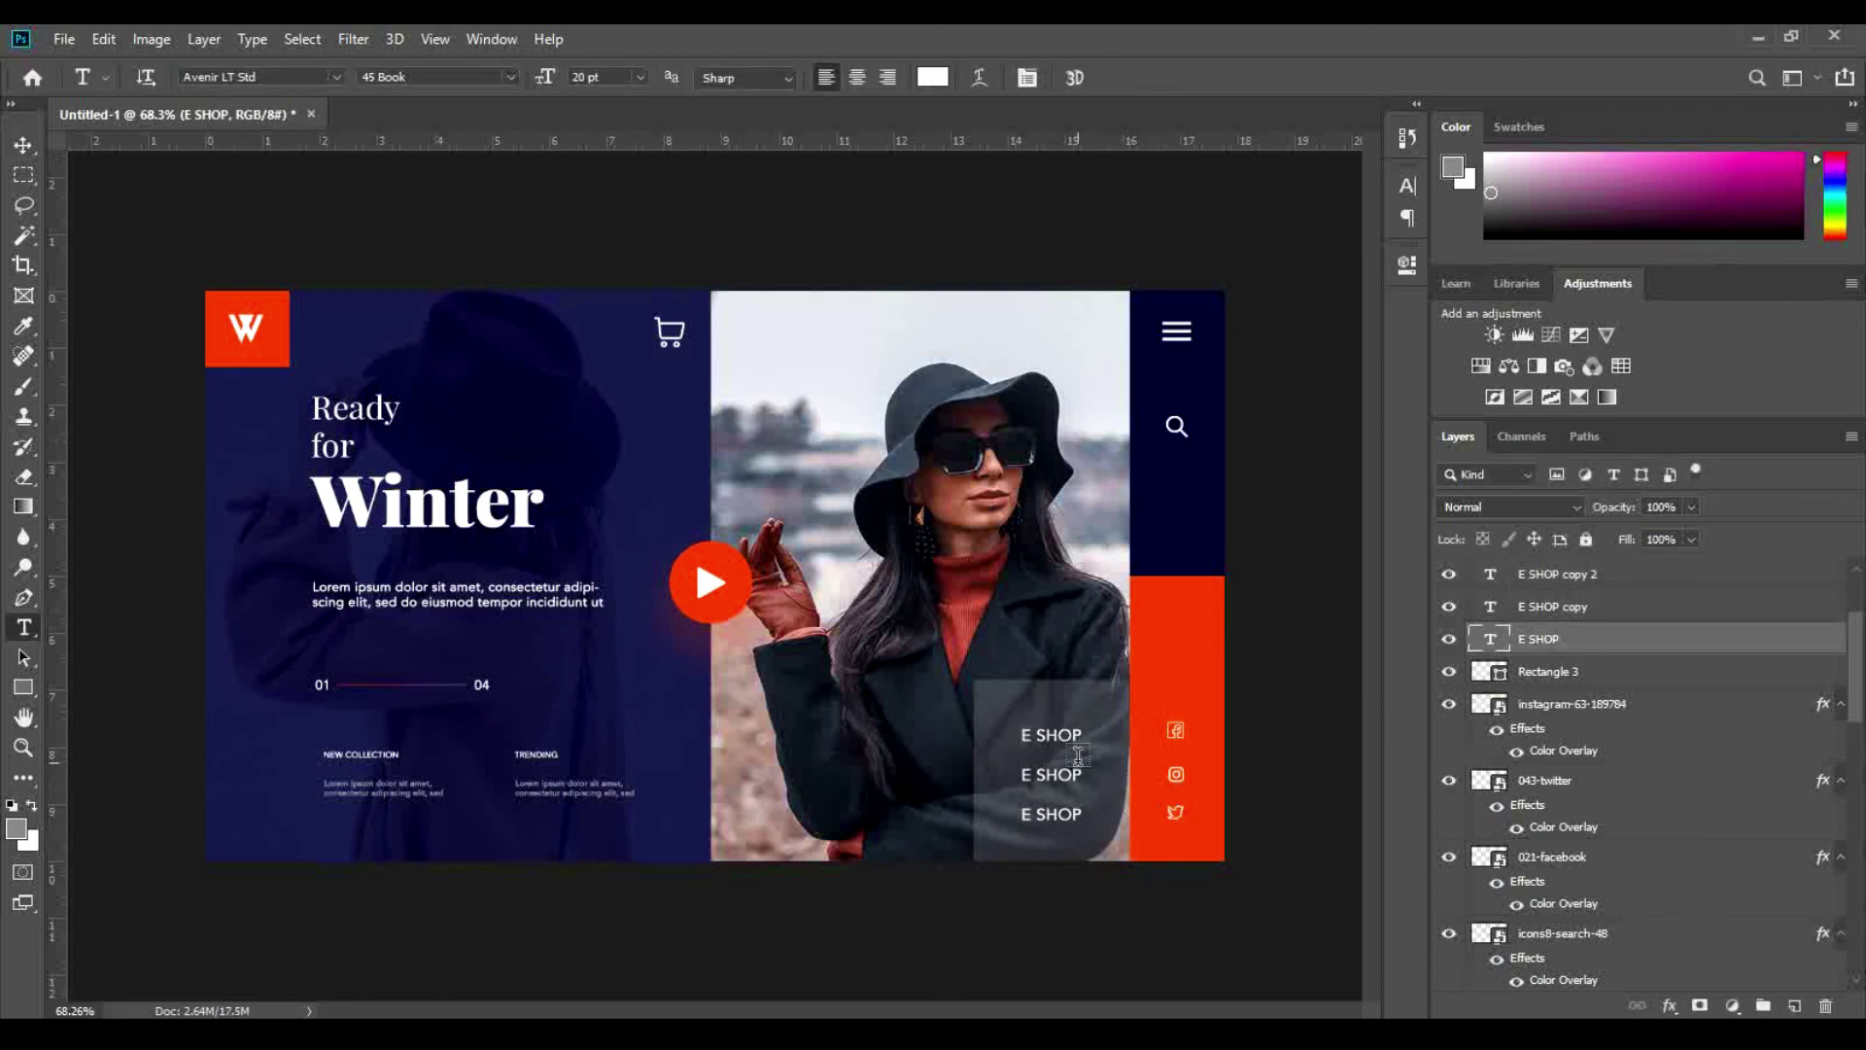
triple_click(1067, 774)
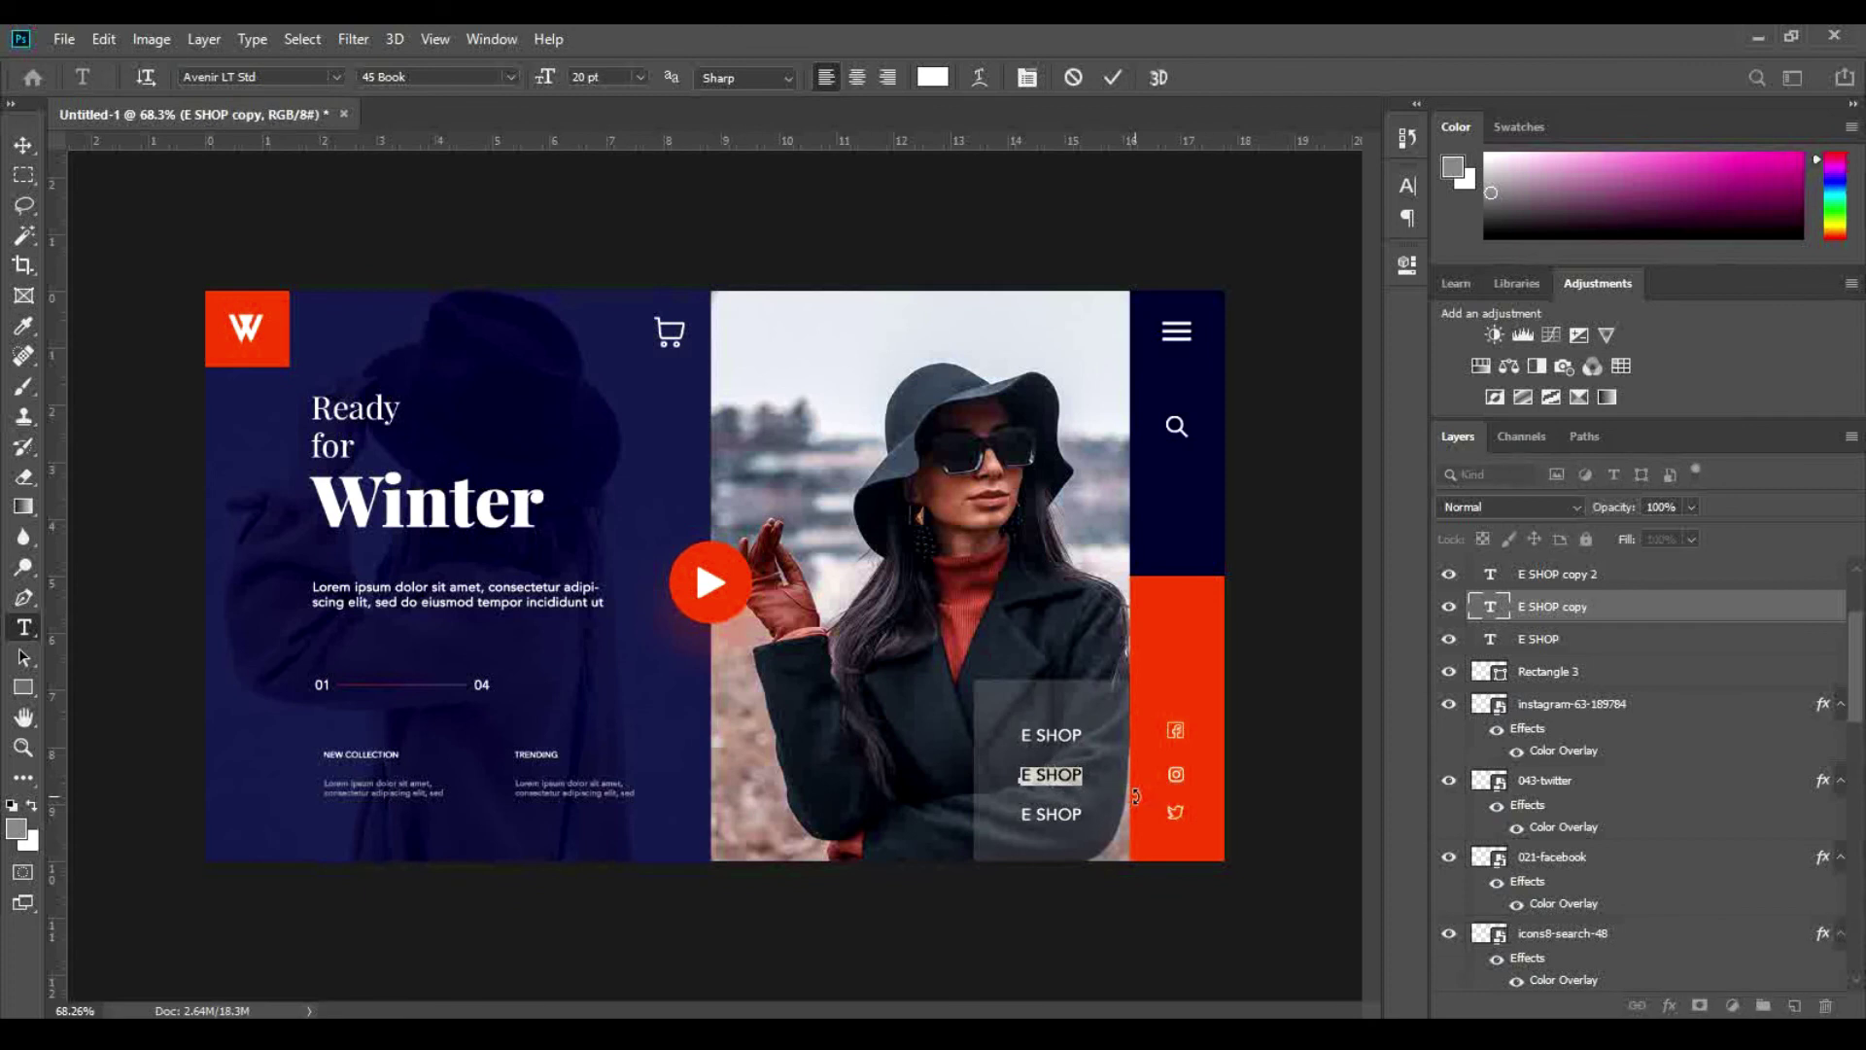
type("OUR TEAM")
left_click(1112, 77)
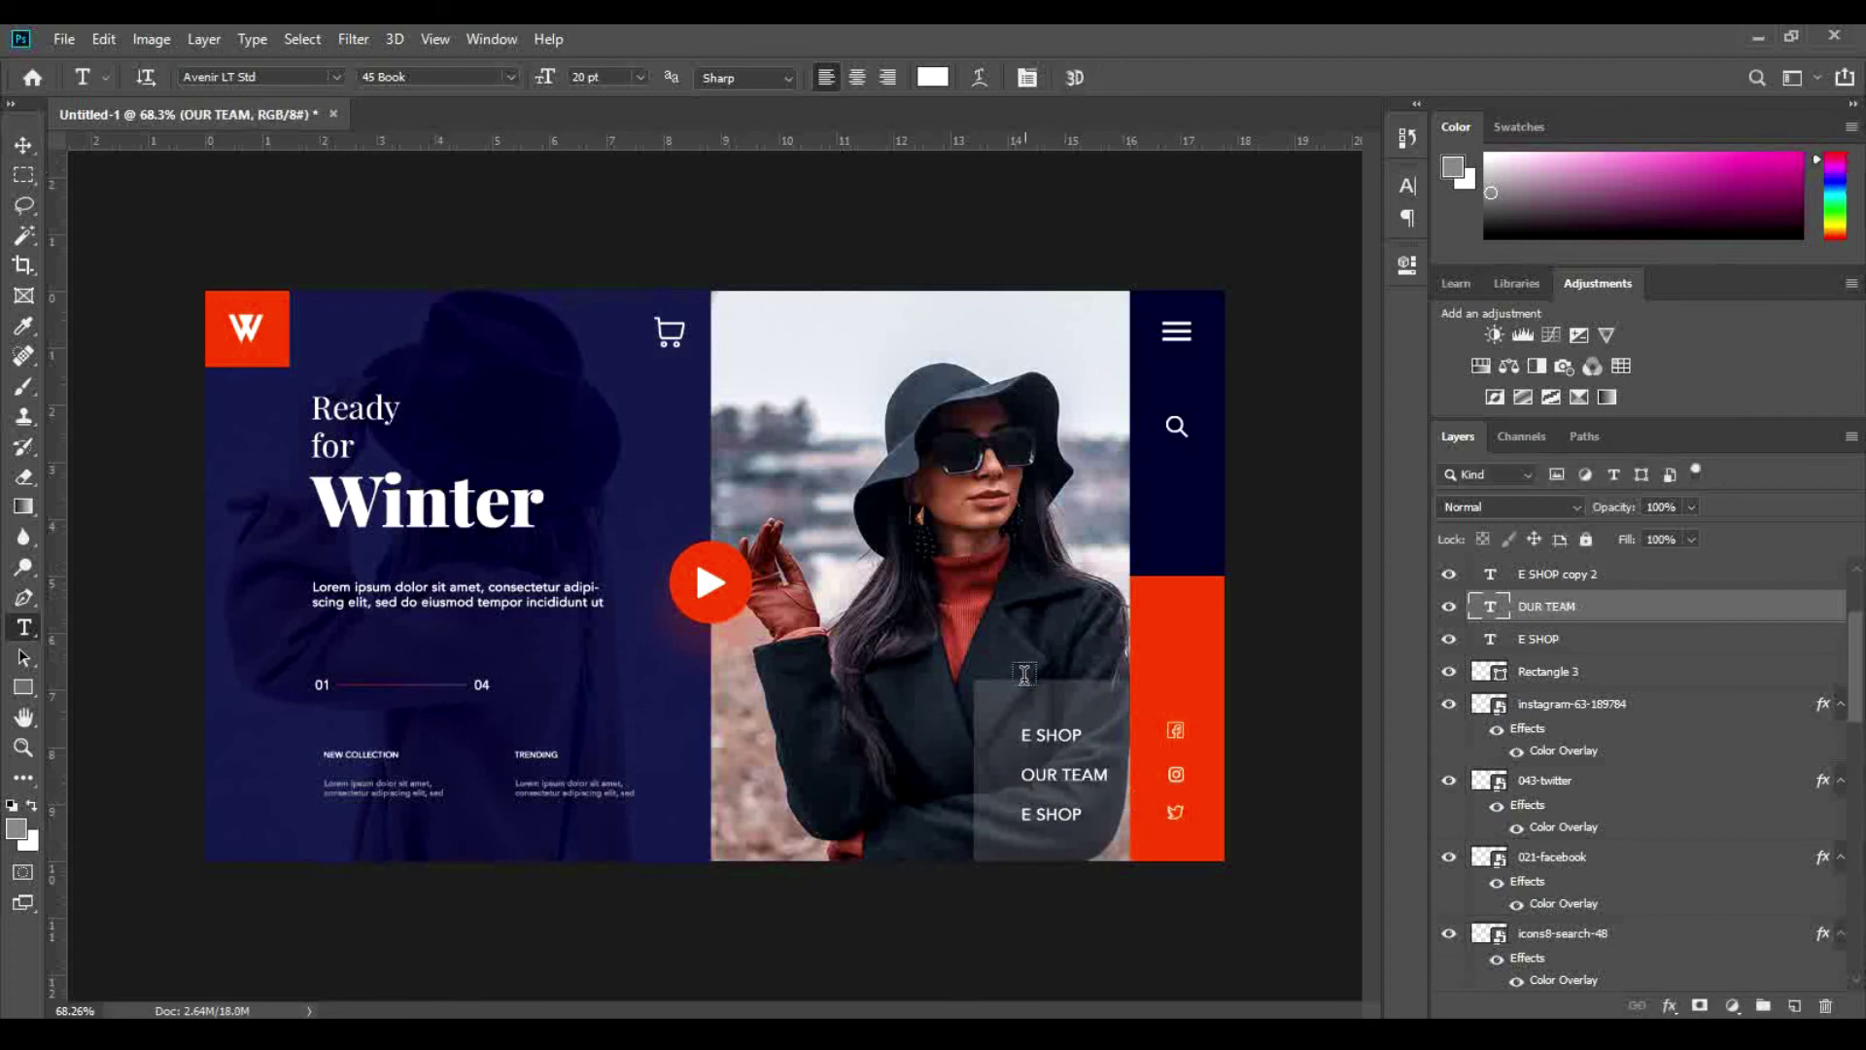
triple_click(1069, 815)
type("CONTACT")
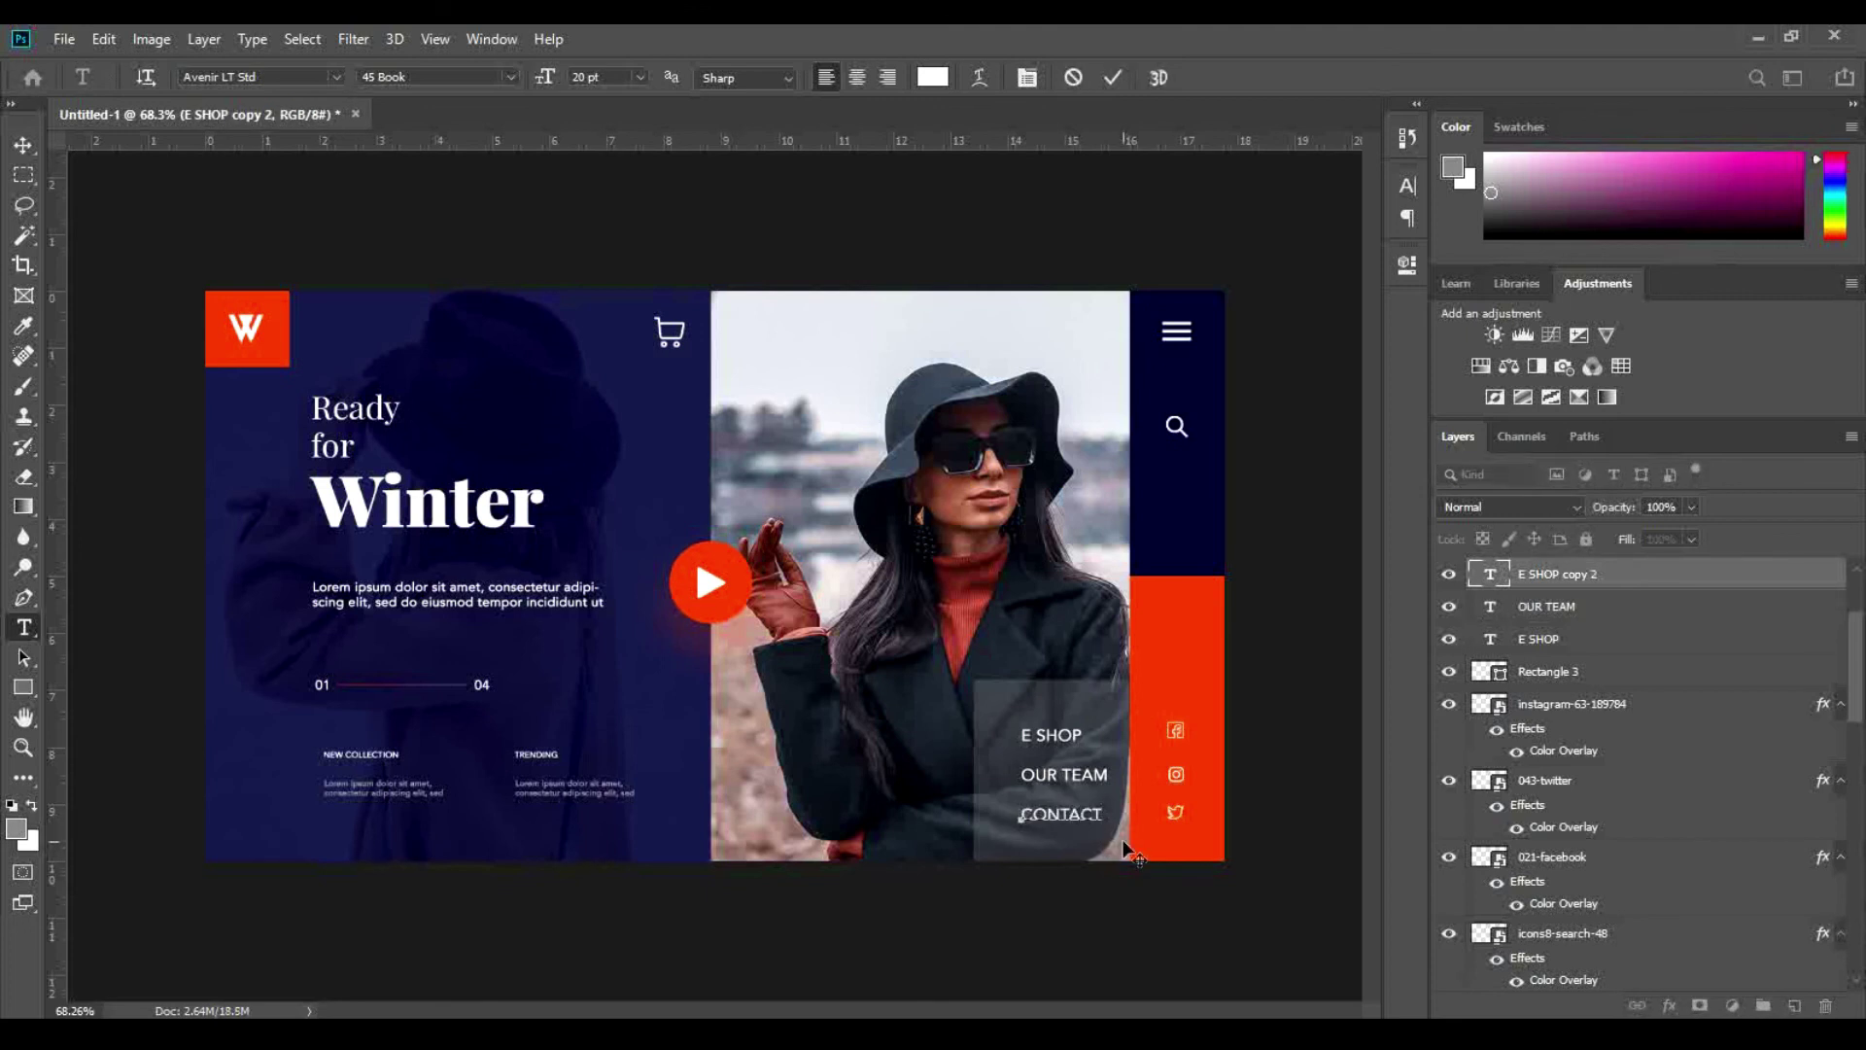
Step: Shift the E SHOP, OUR TEAM and CONTACT labels together slightly to the left within the rectangle
left_click(25, 146)
left_click(1548, 645, "shift")
key("shift+Left")
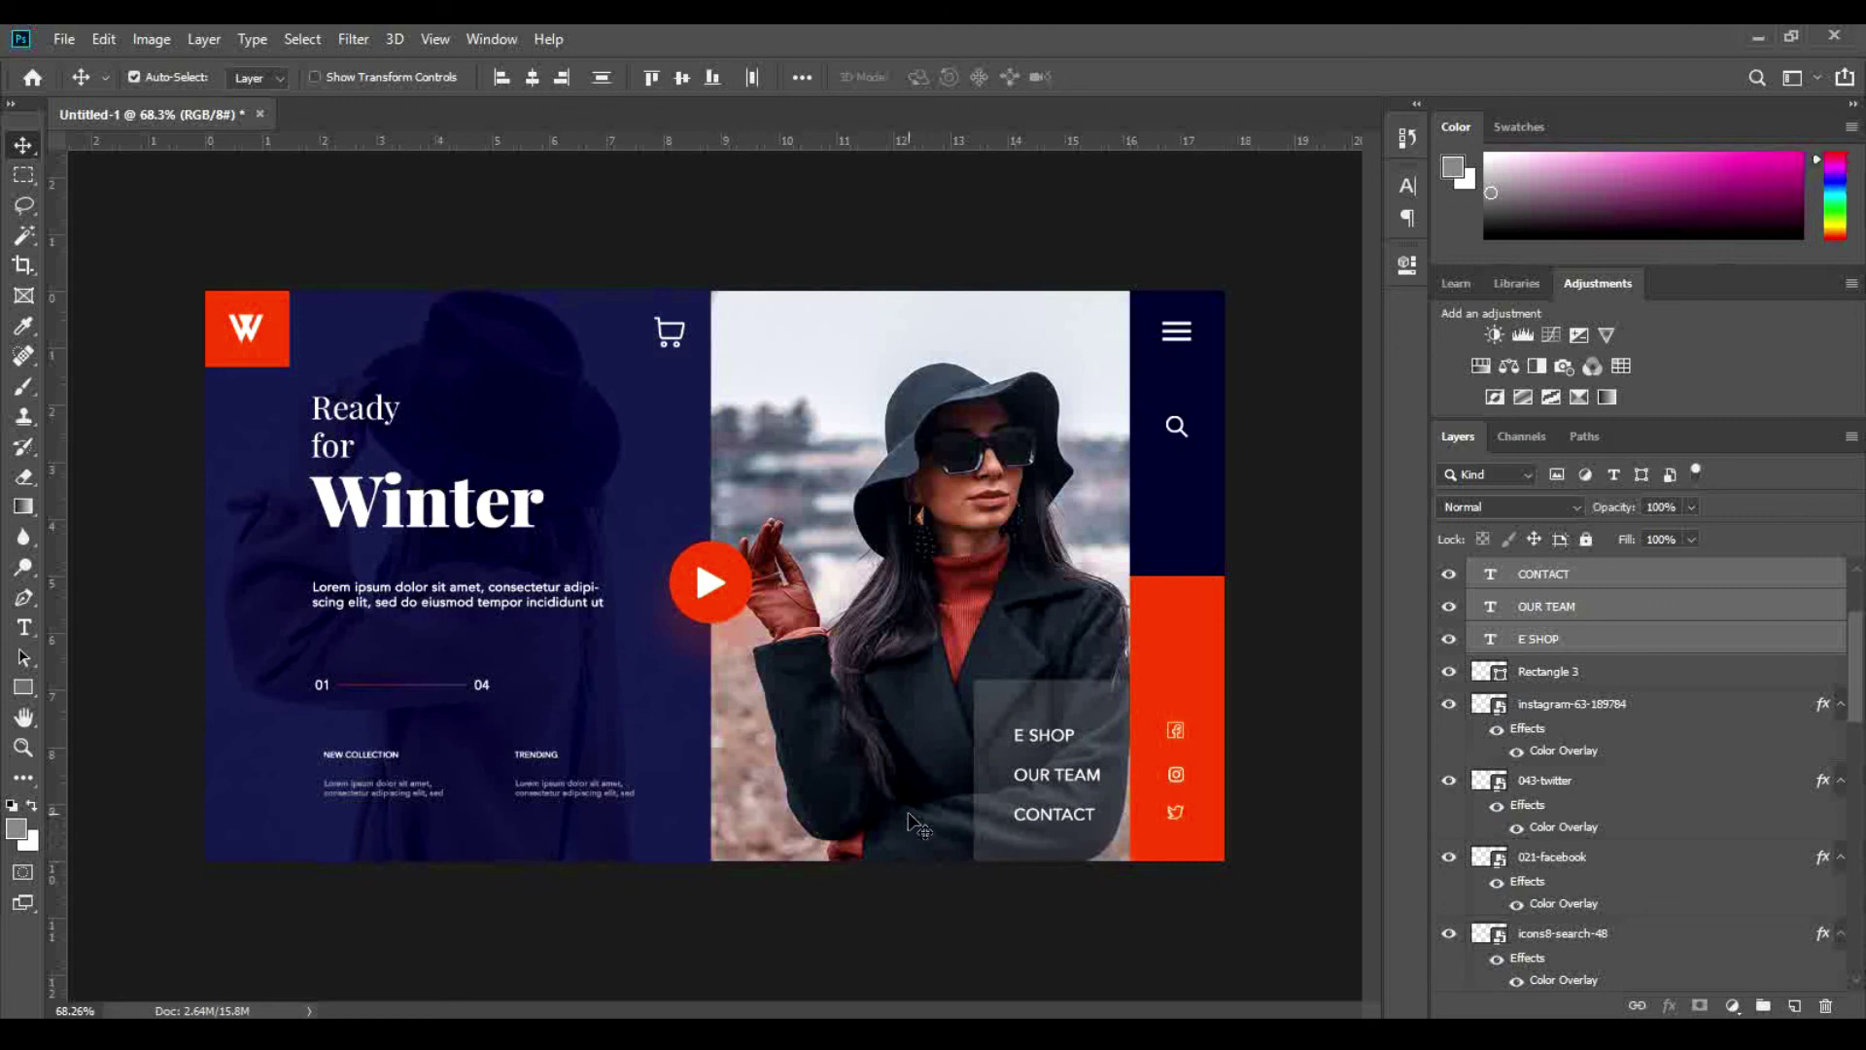
scroll(741, 634, "down", 2)
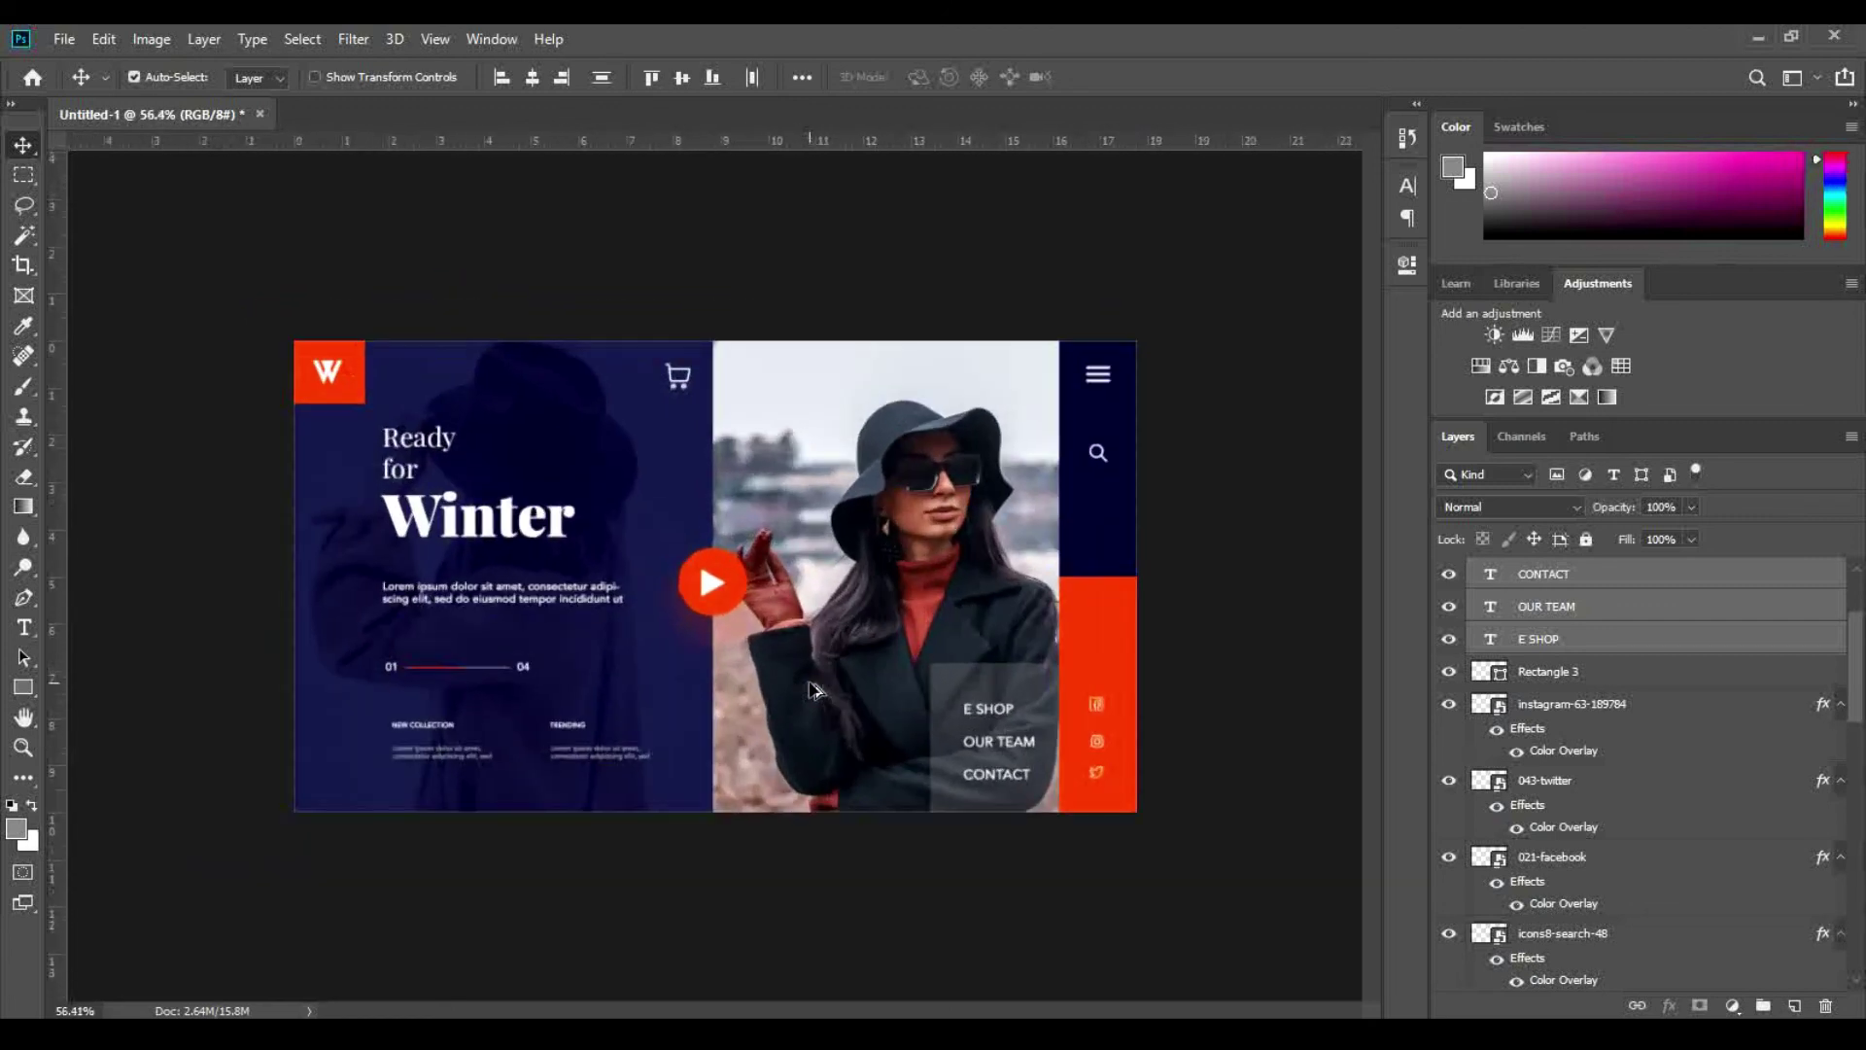